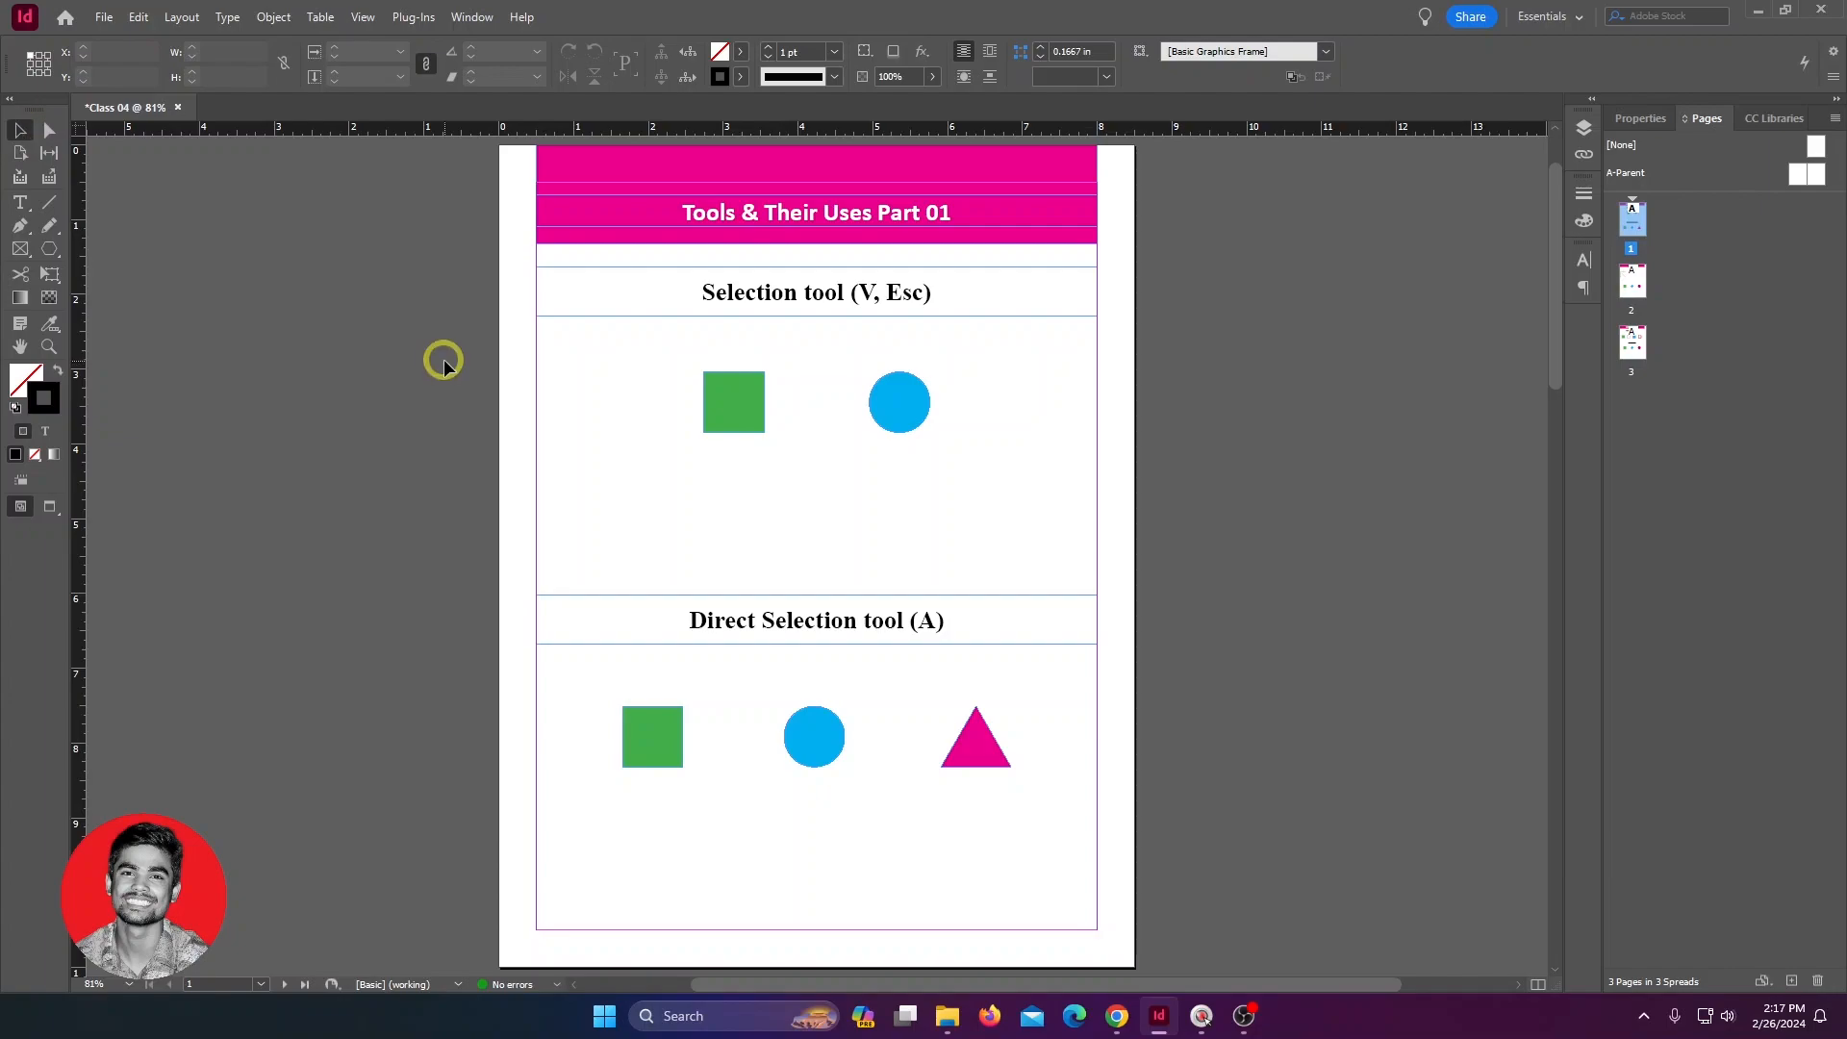
Step: Select the green square and blue circle under the Selection tool heading individually and together, and clear the selection
left_click(739, 406)
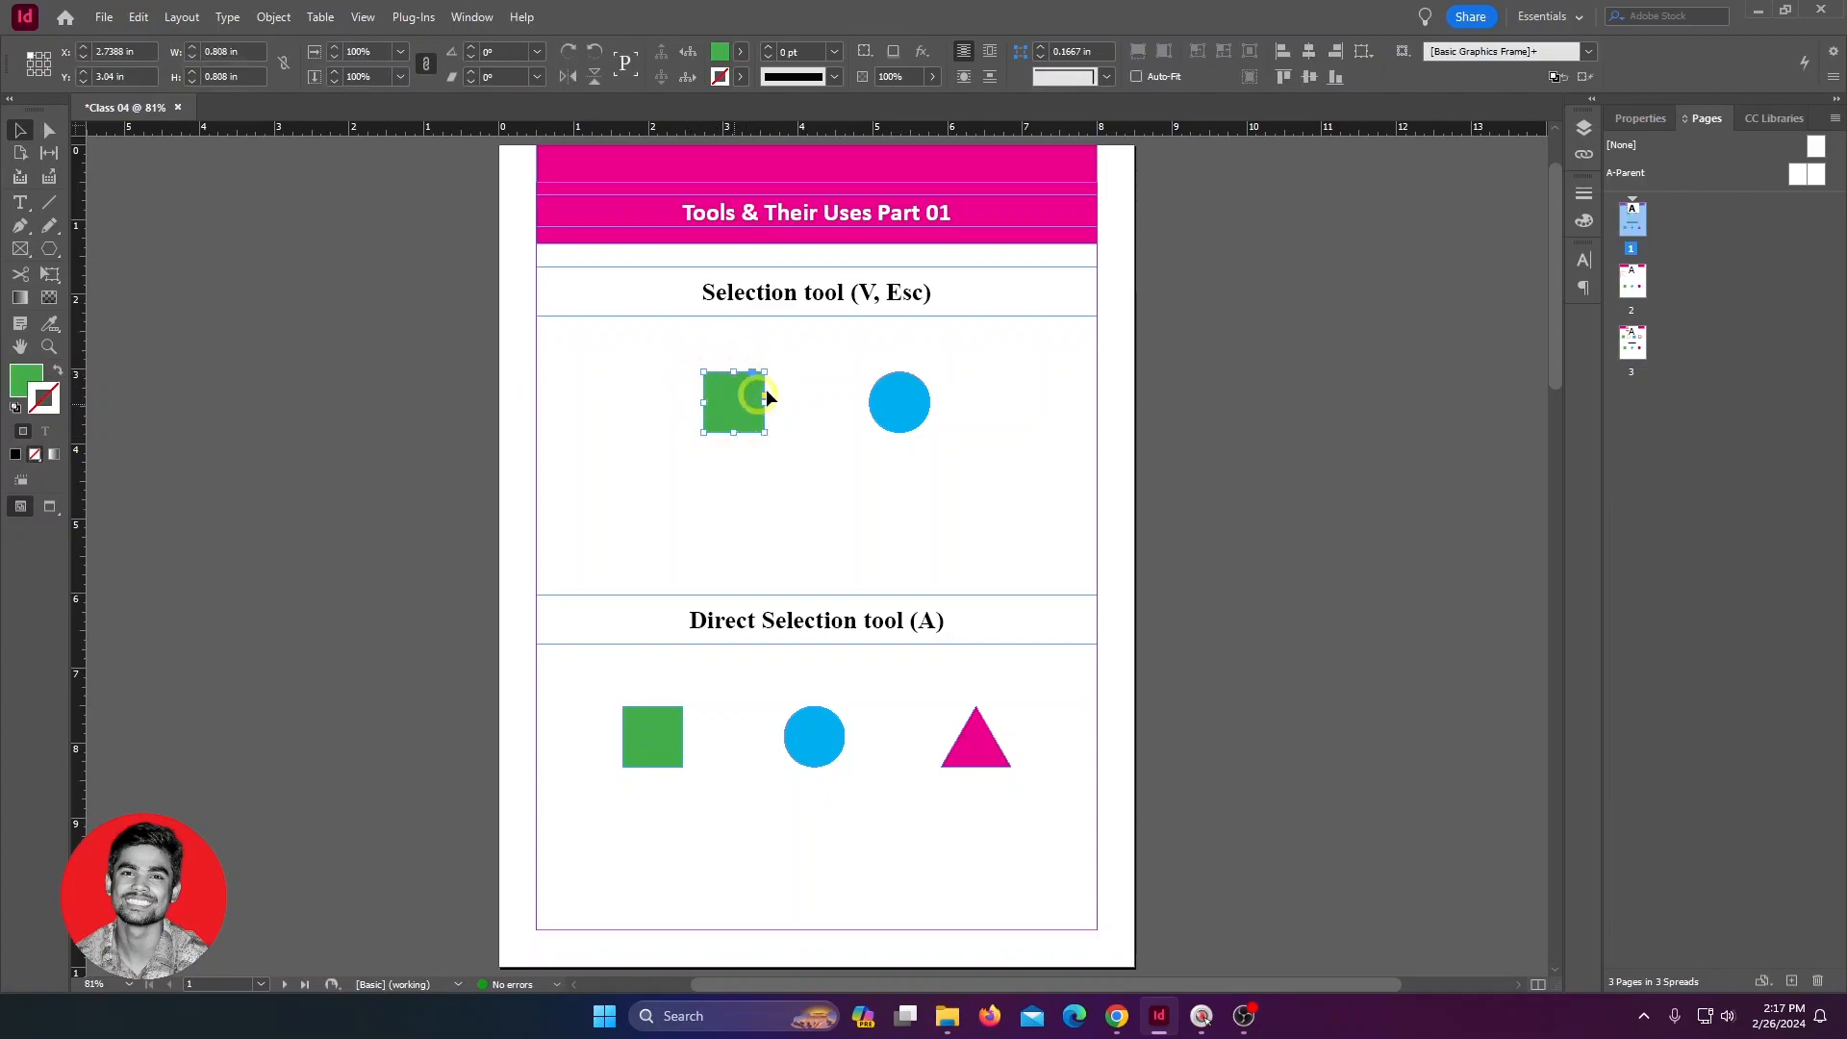
left_click(902, 406)
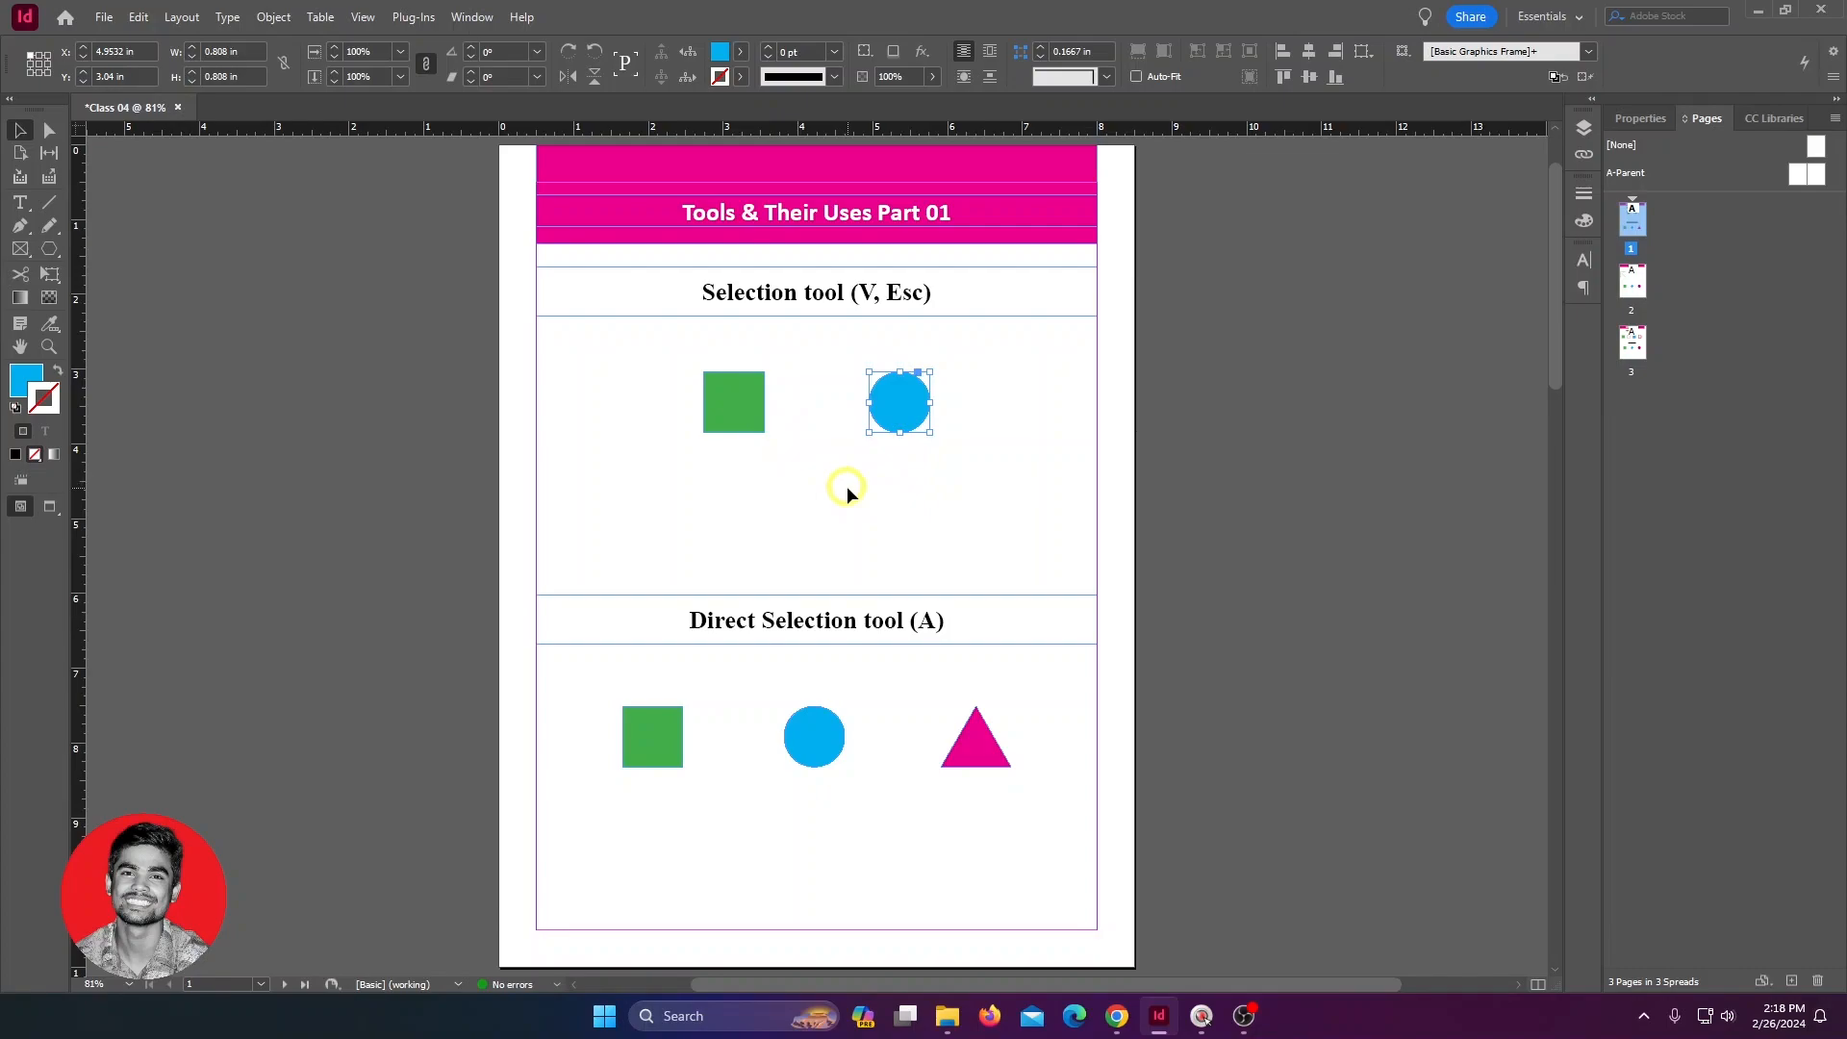
left_click(741, 428, "shift")
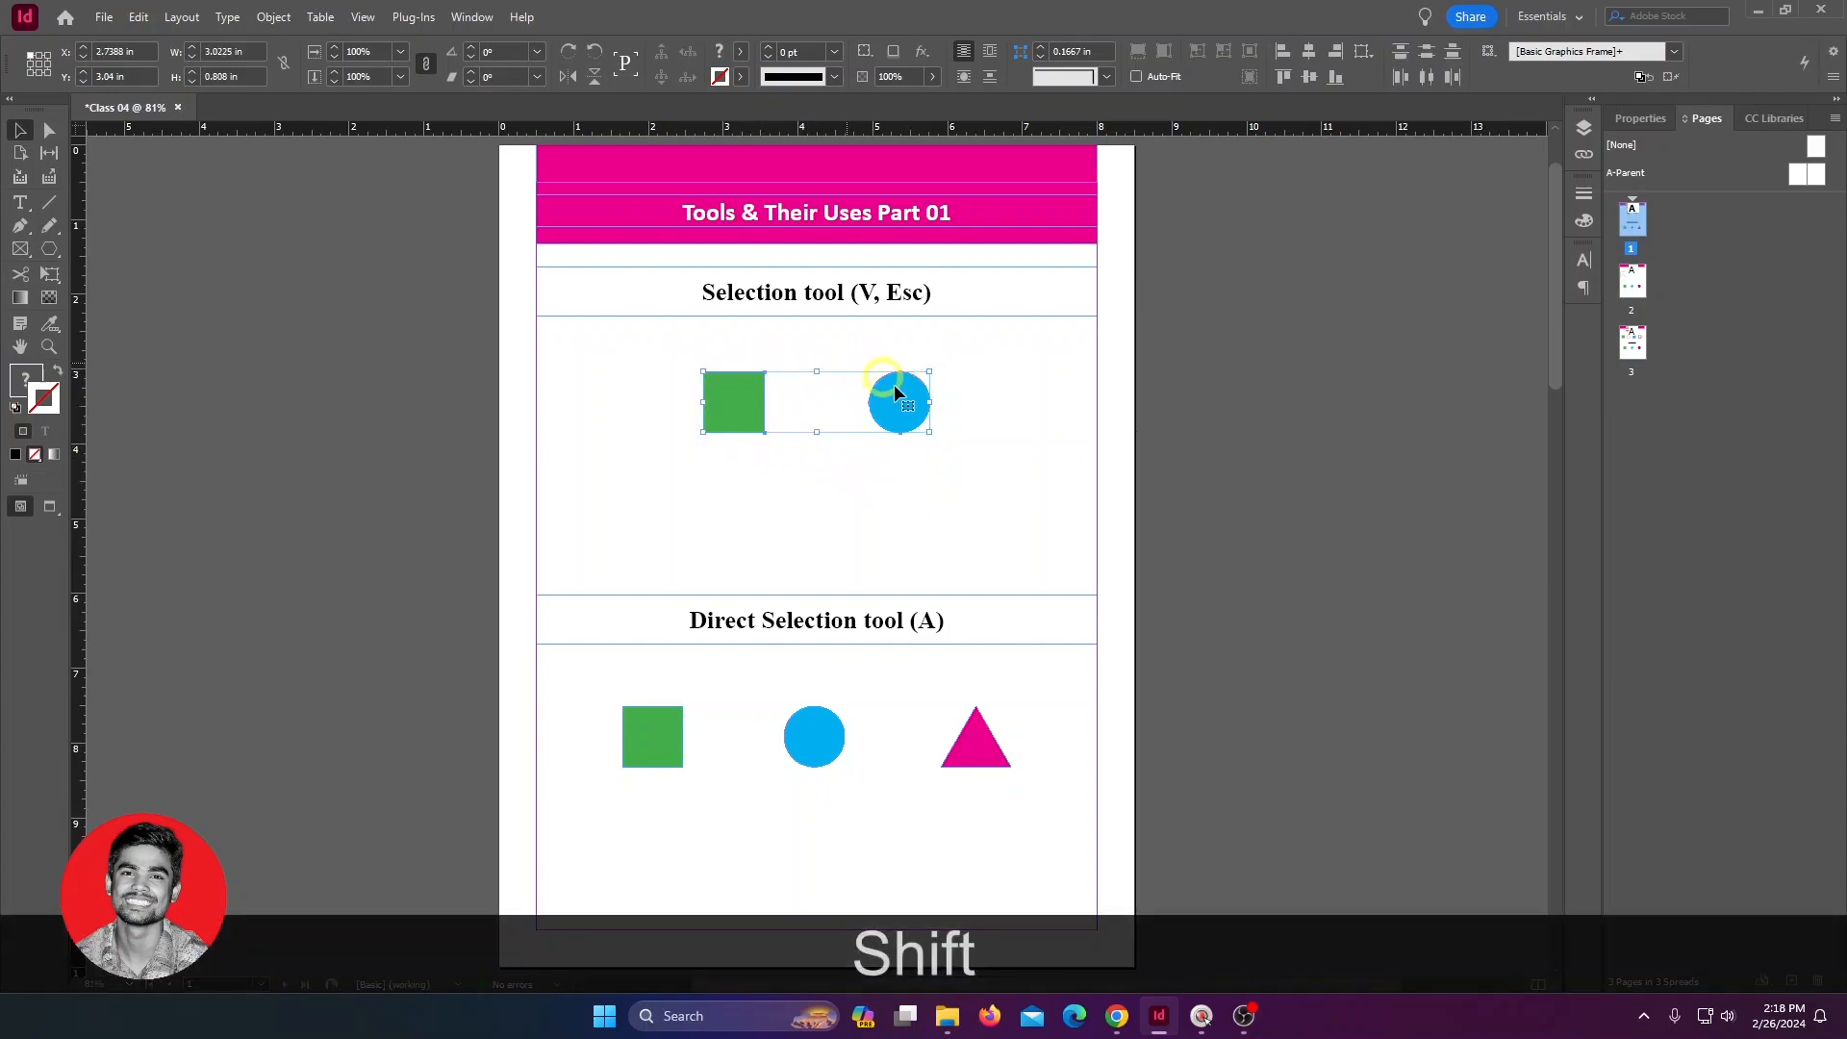
left_click(845, 471)
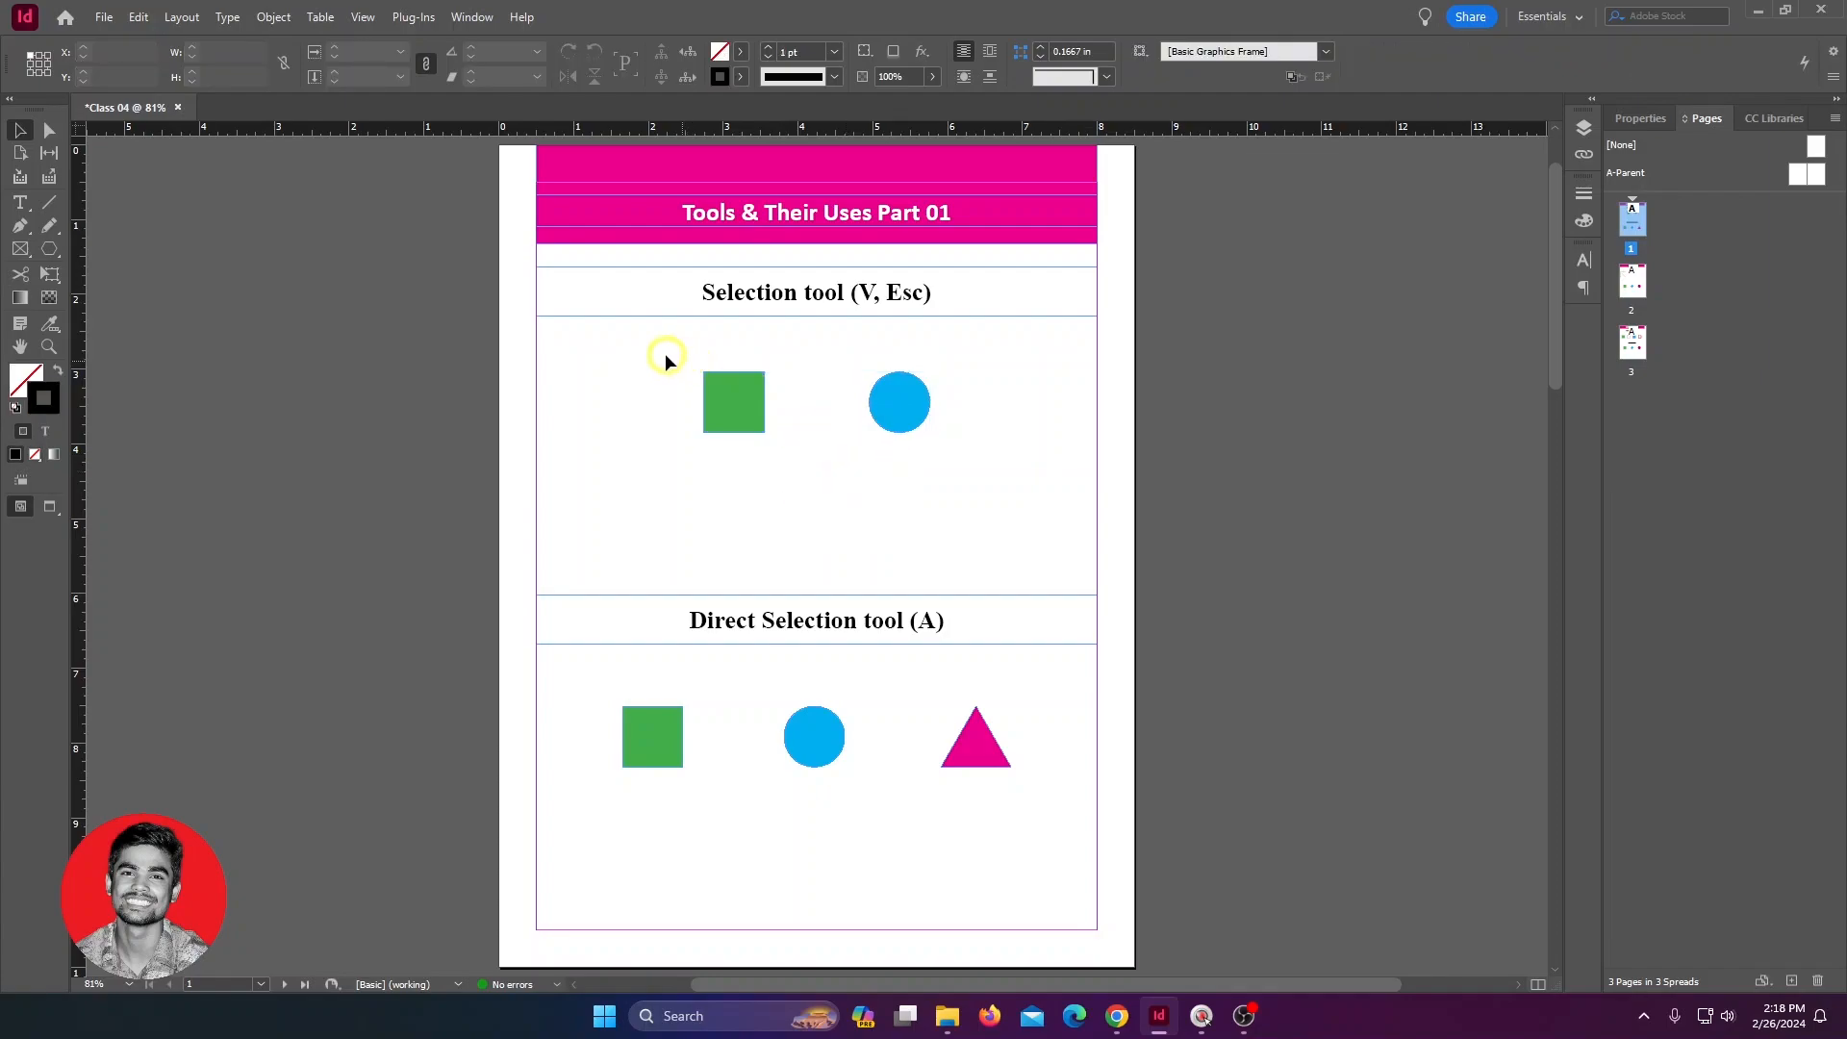
Step: Marquee-select the green square and blue circle under the Selection tool heading from opposite corners
left_click_drag(655, 347, 971, 425)
mouse_move(972, 425)
left_mouse_down()
mouse_move(823, 383)
mouse_move(941, 445)
left_mouse_up()
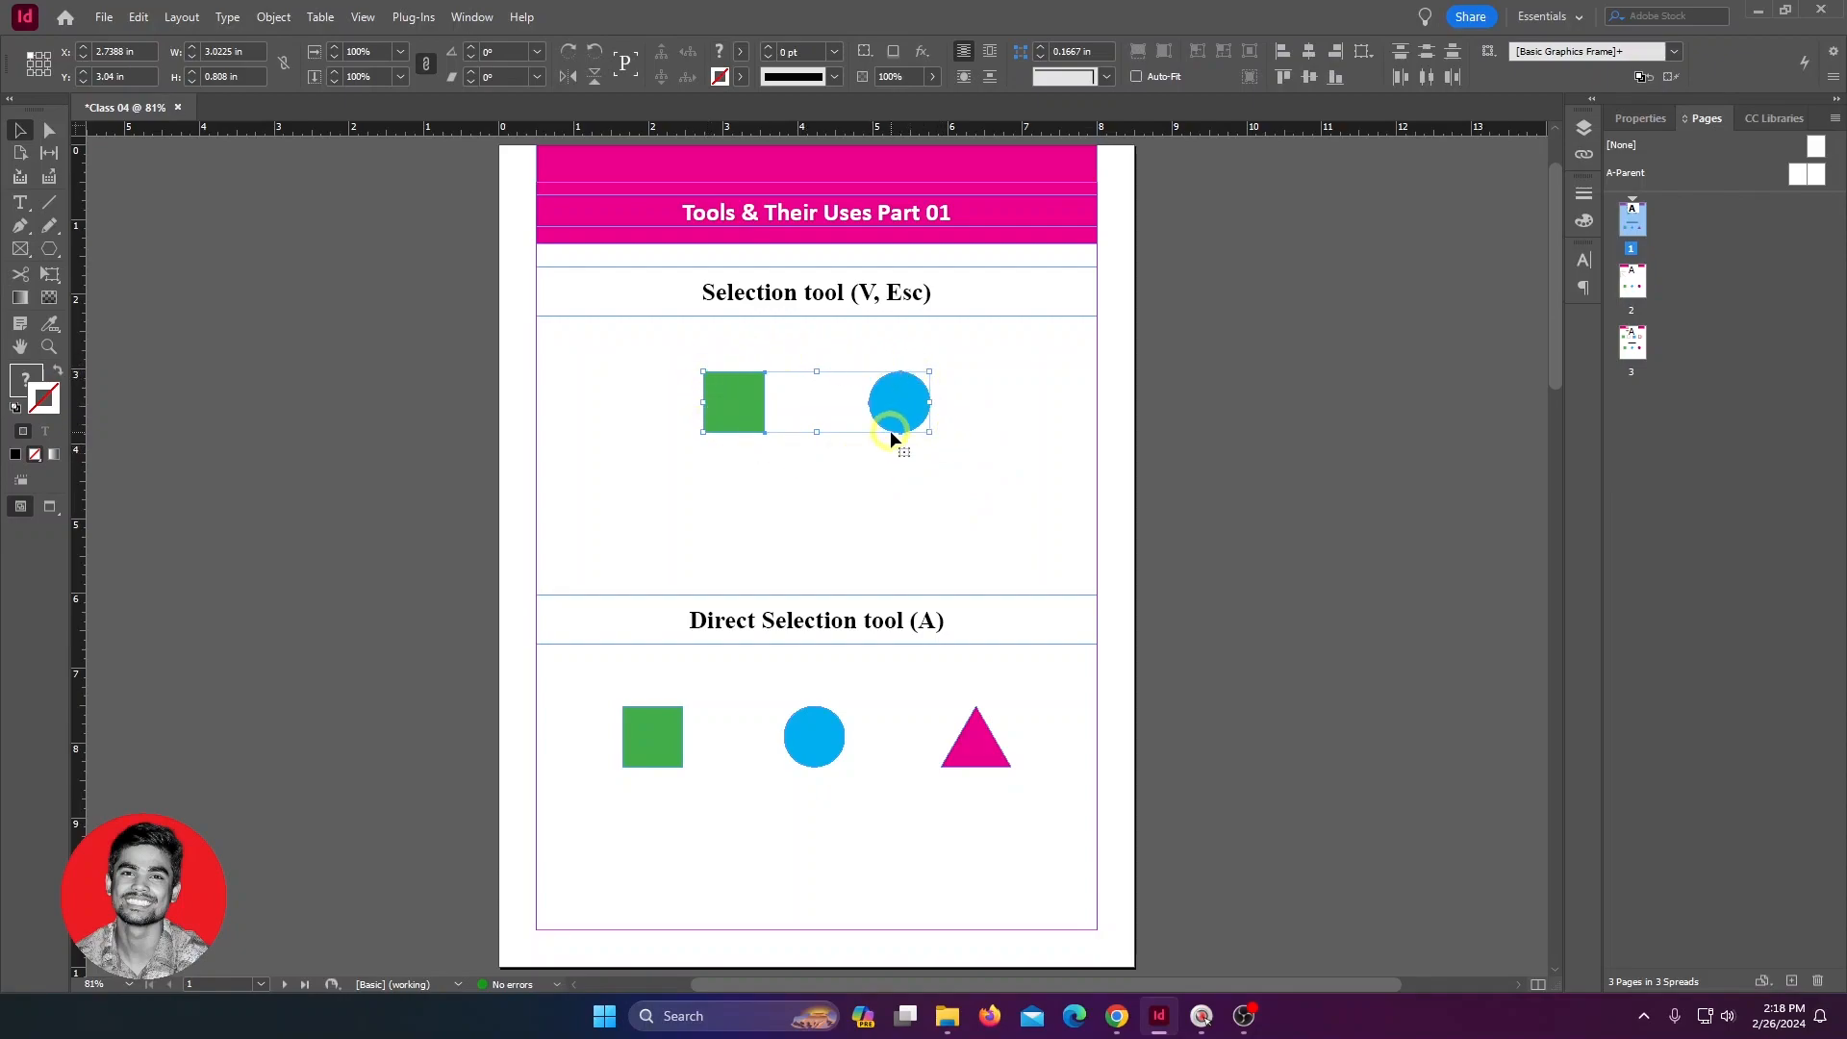
left_click_drag(1041, 545, 728, 372)
left_click_drag(620, 339, 984, 406)
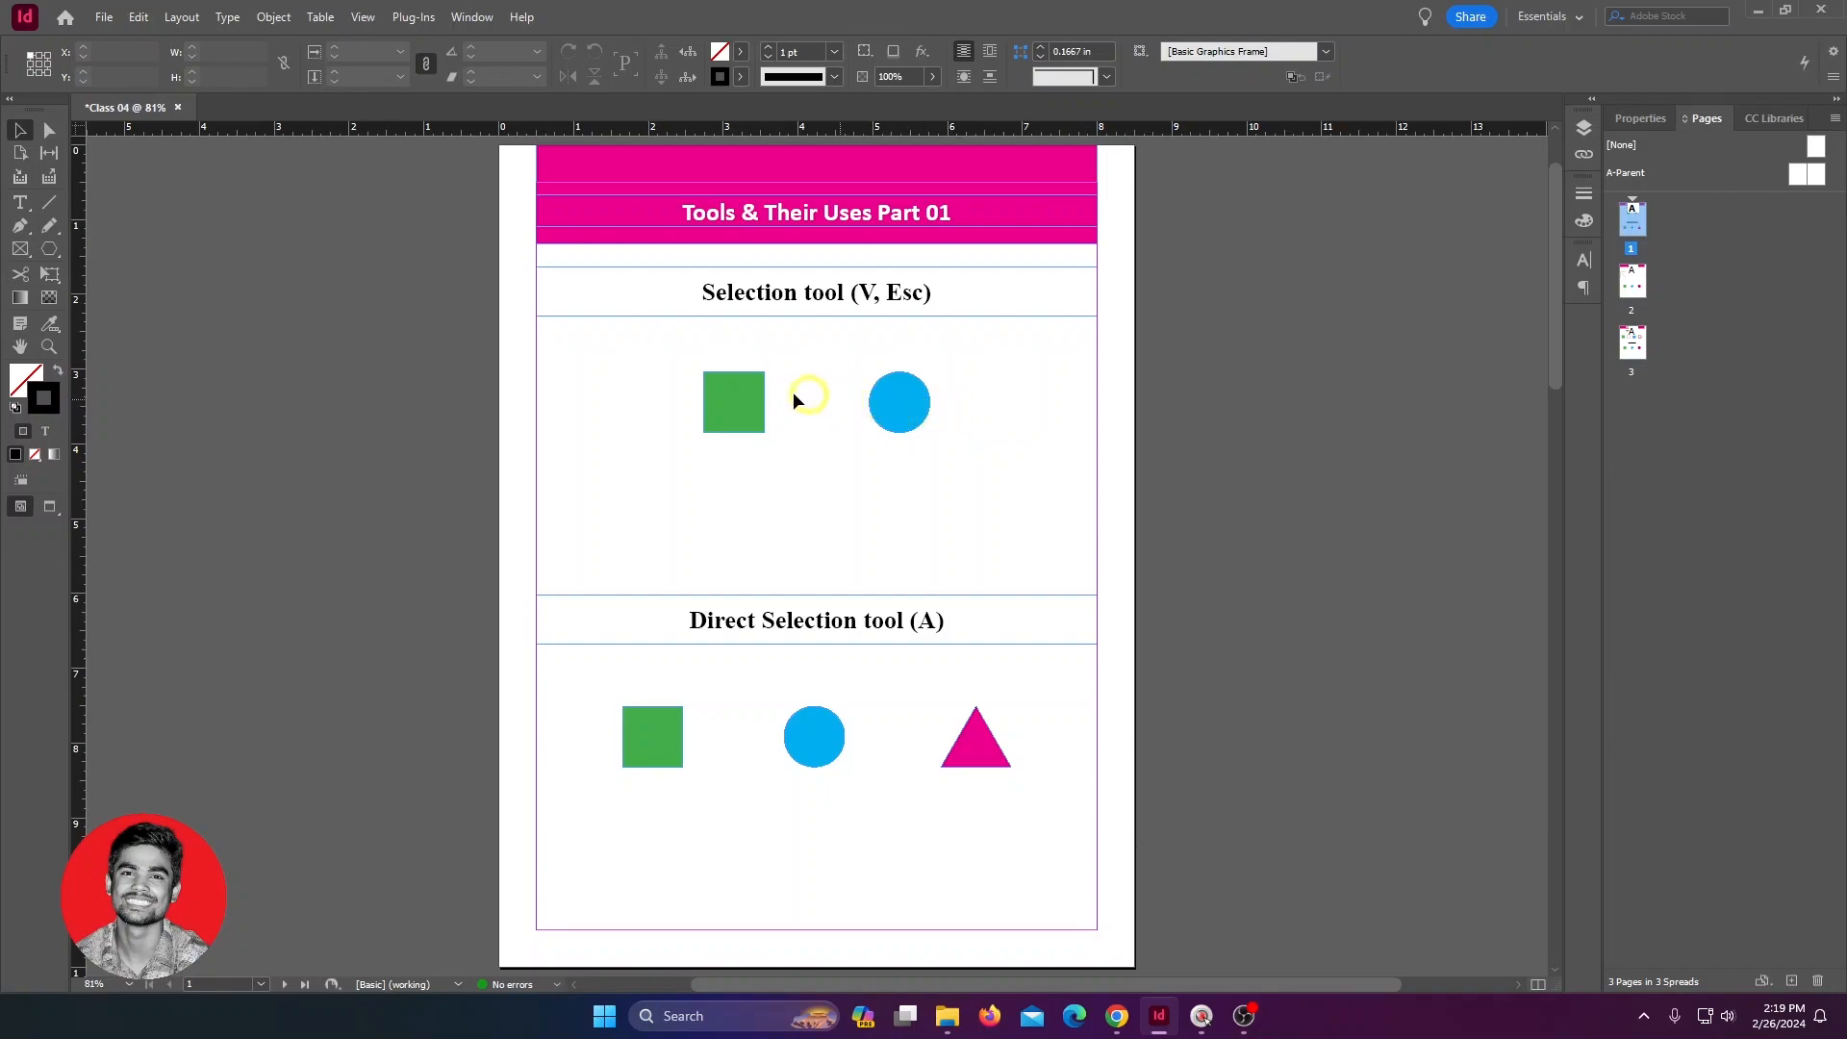
Step: Move the green square to about X 1.25 in, Y 4.5 in and the blue circle to about X 6.51 in, Y 4.38 in
left_click(743, 392)
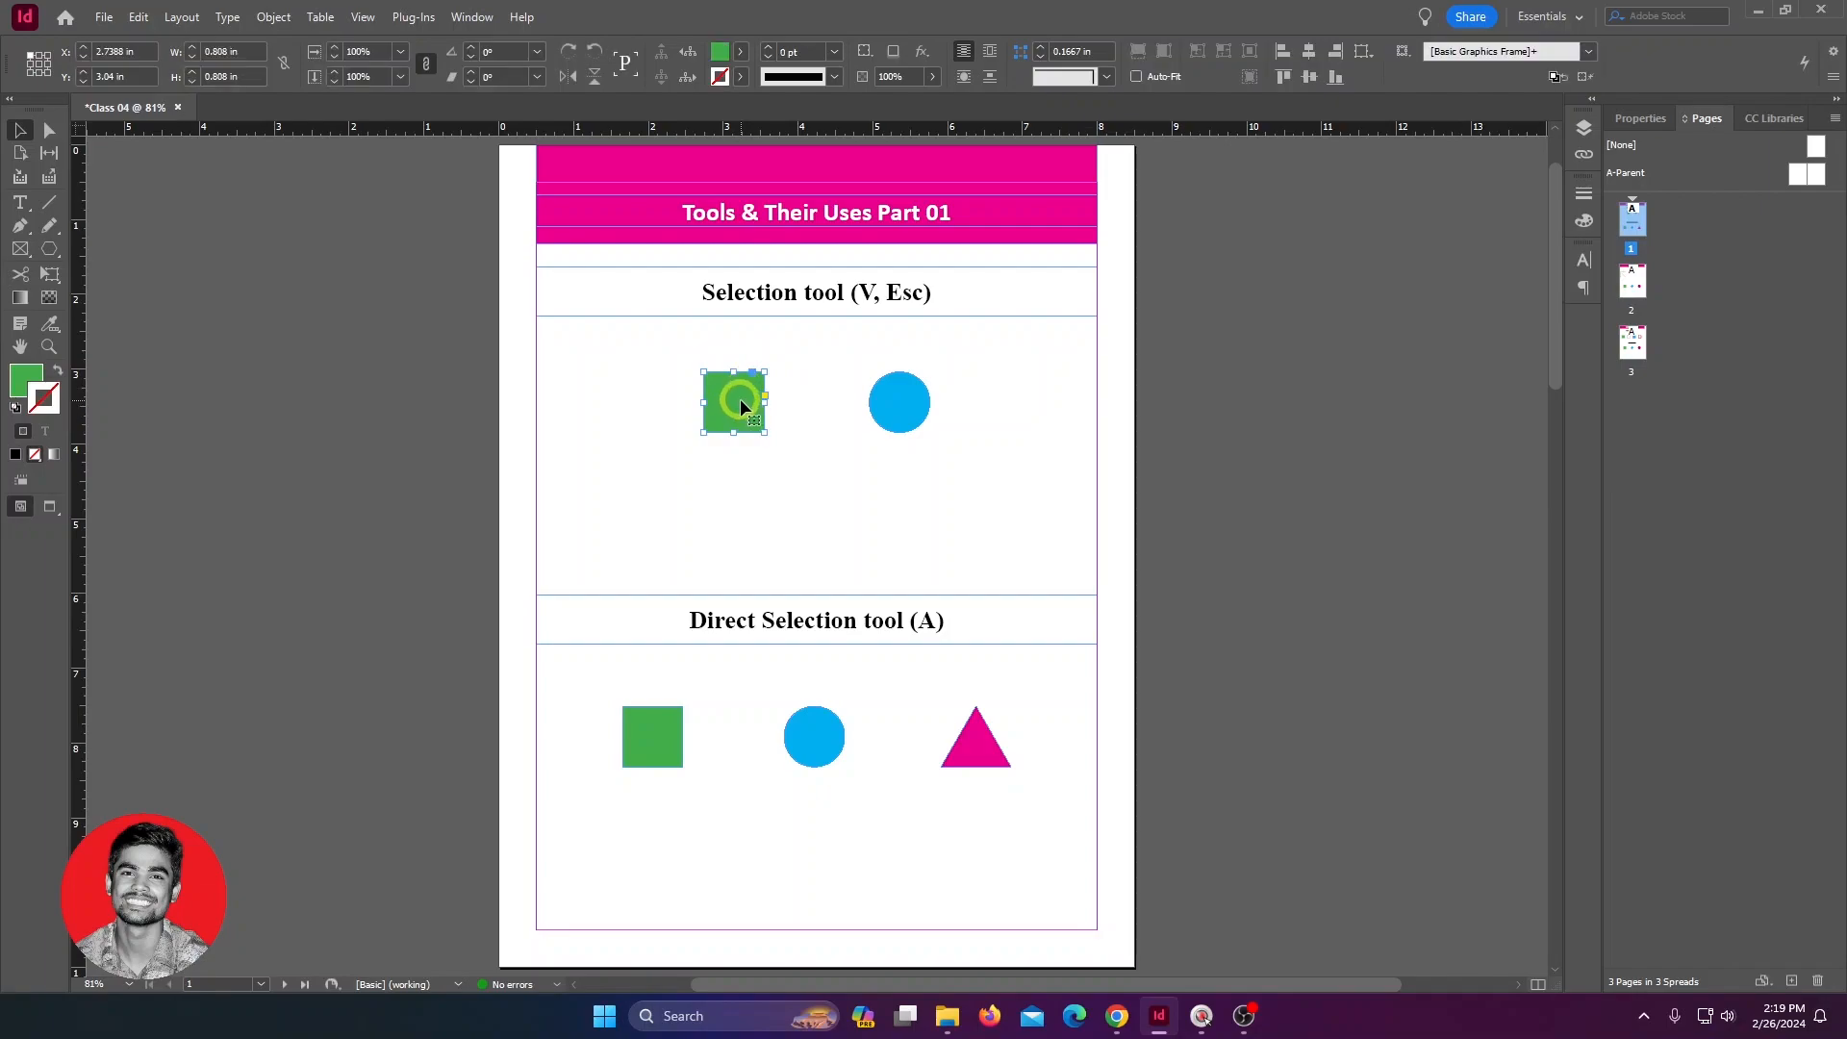
left_click_drag(739, 397, 626, 507)
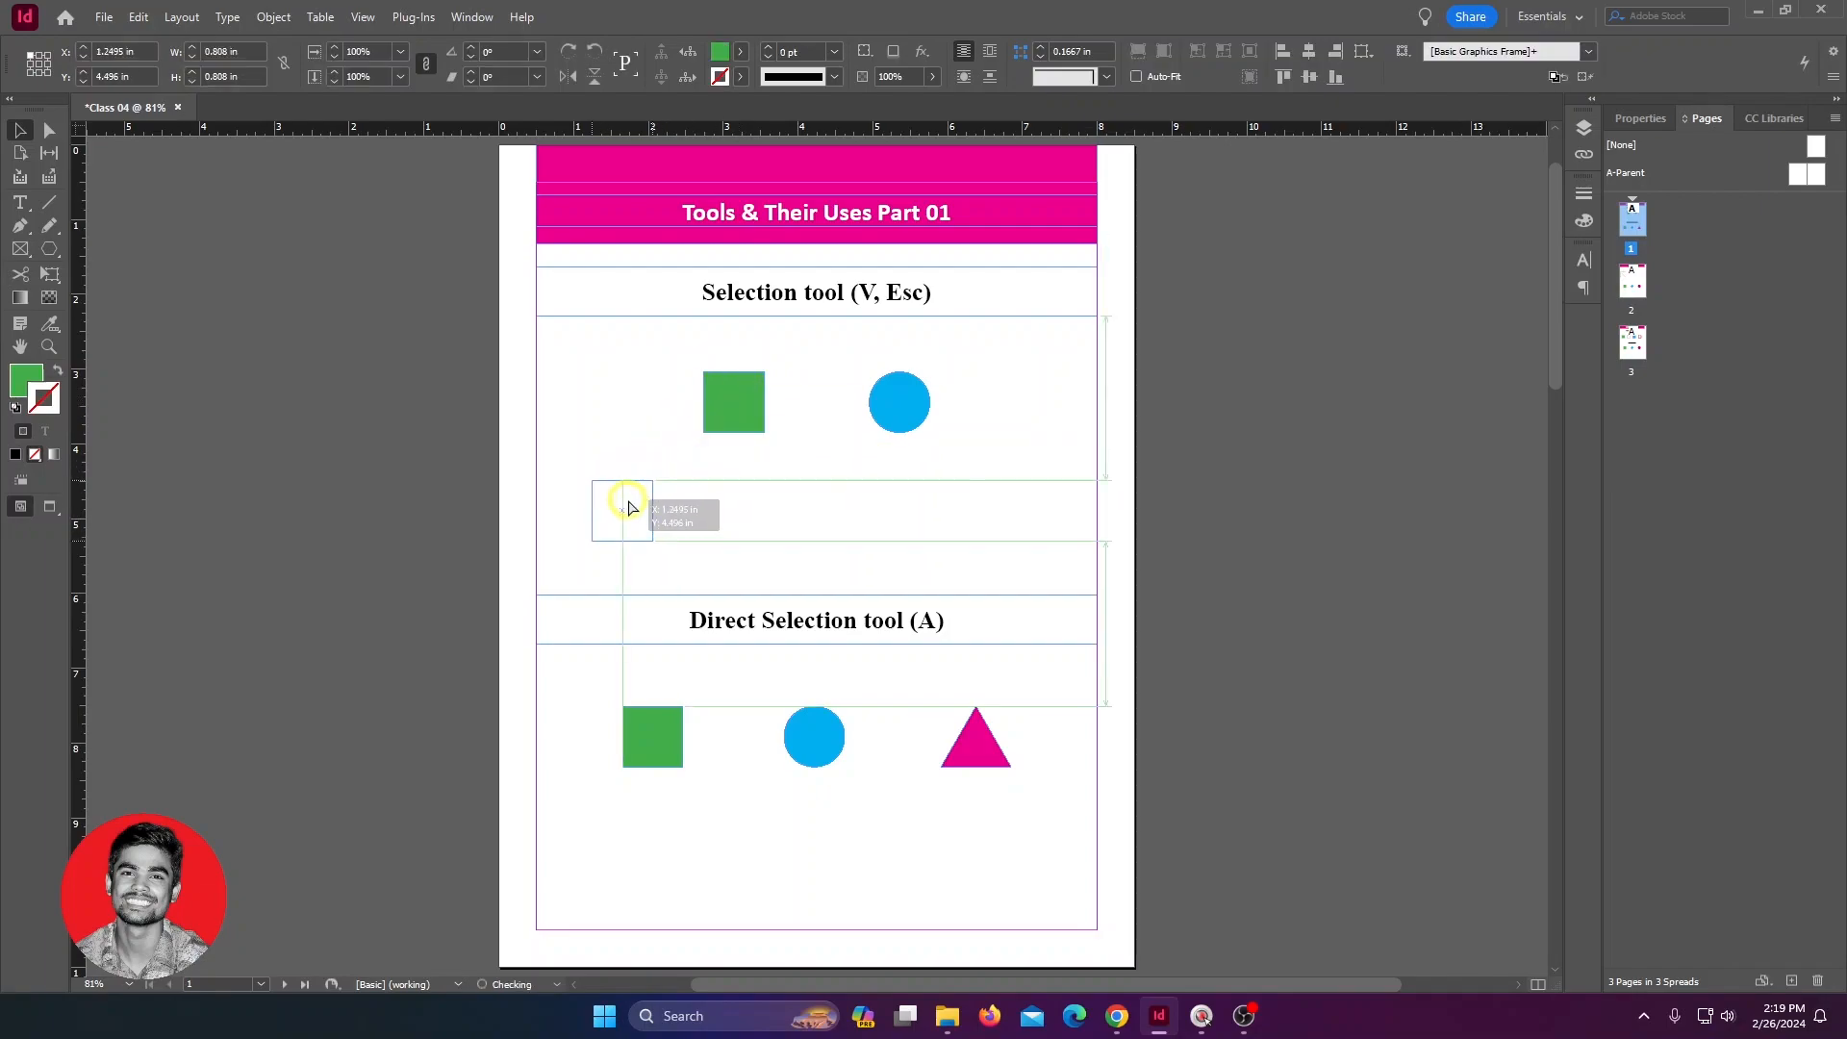
left_click(896, 406)
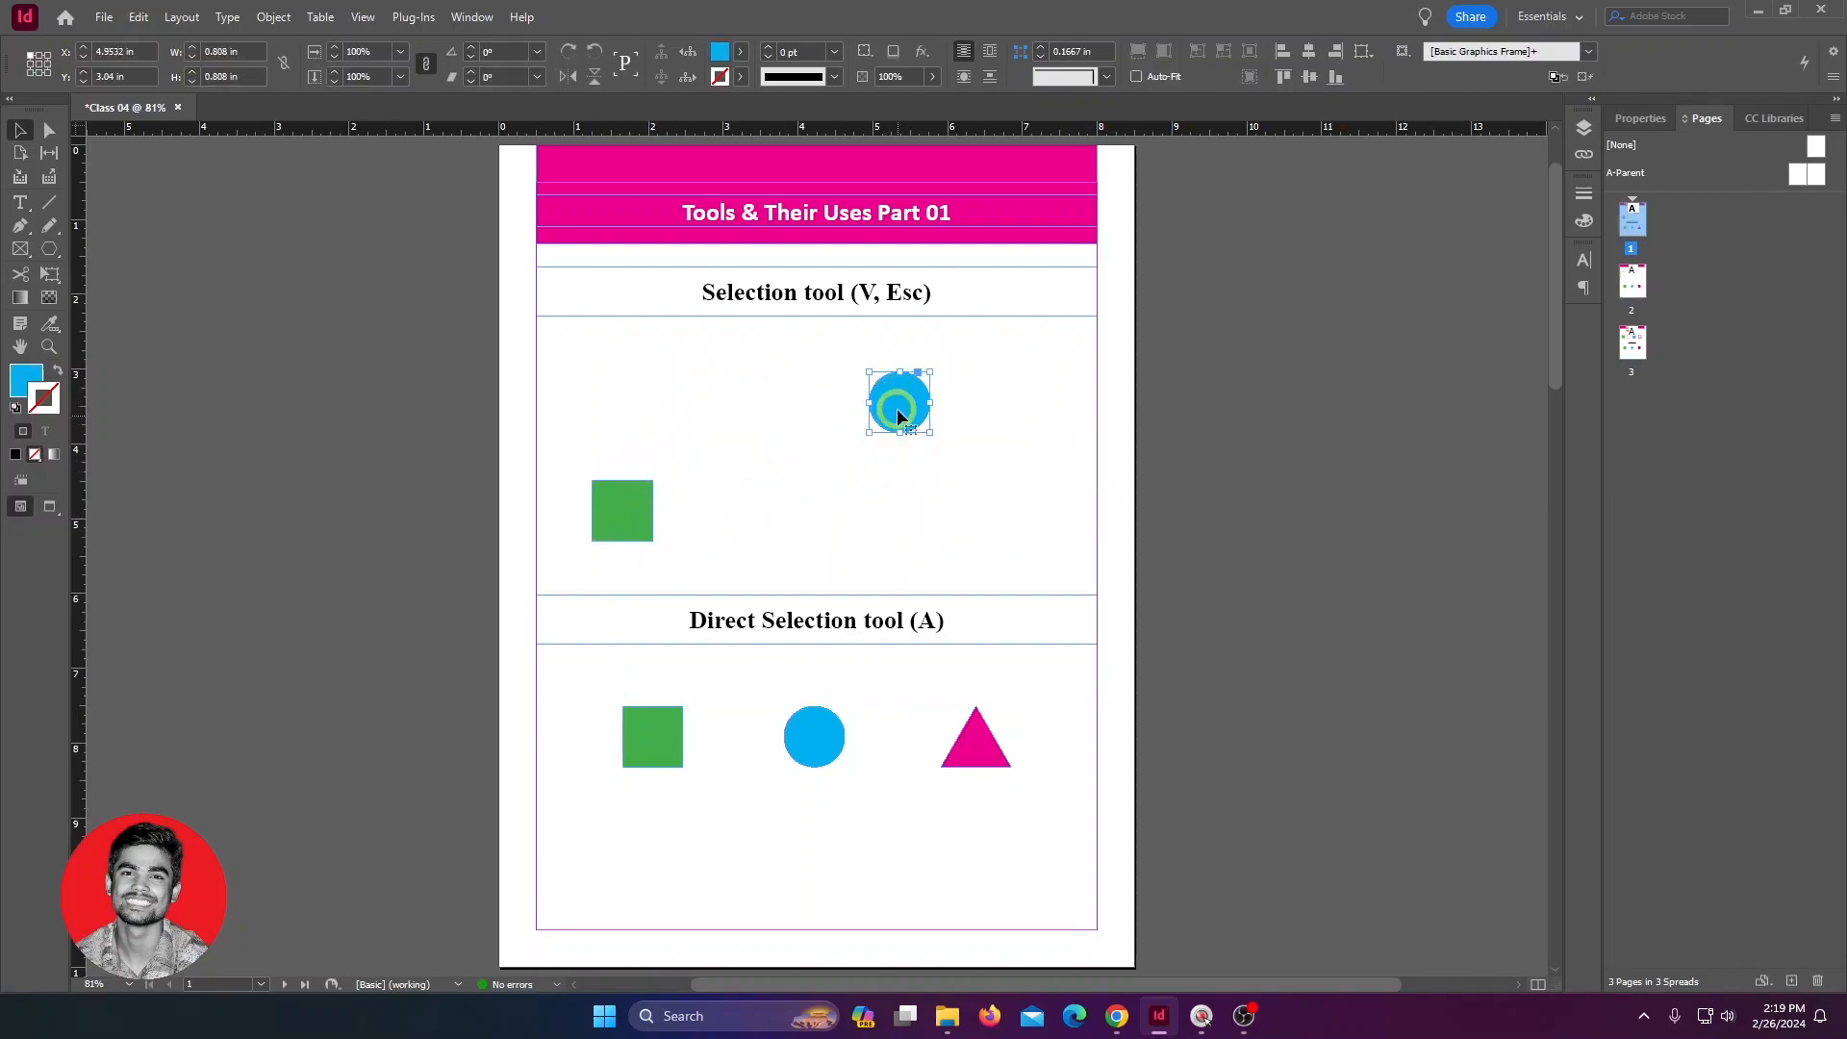
left_click_drag(897, 408, 1019, 508)
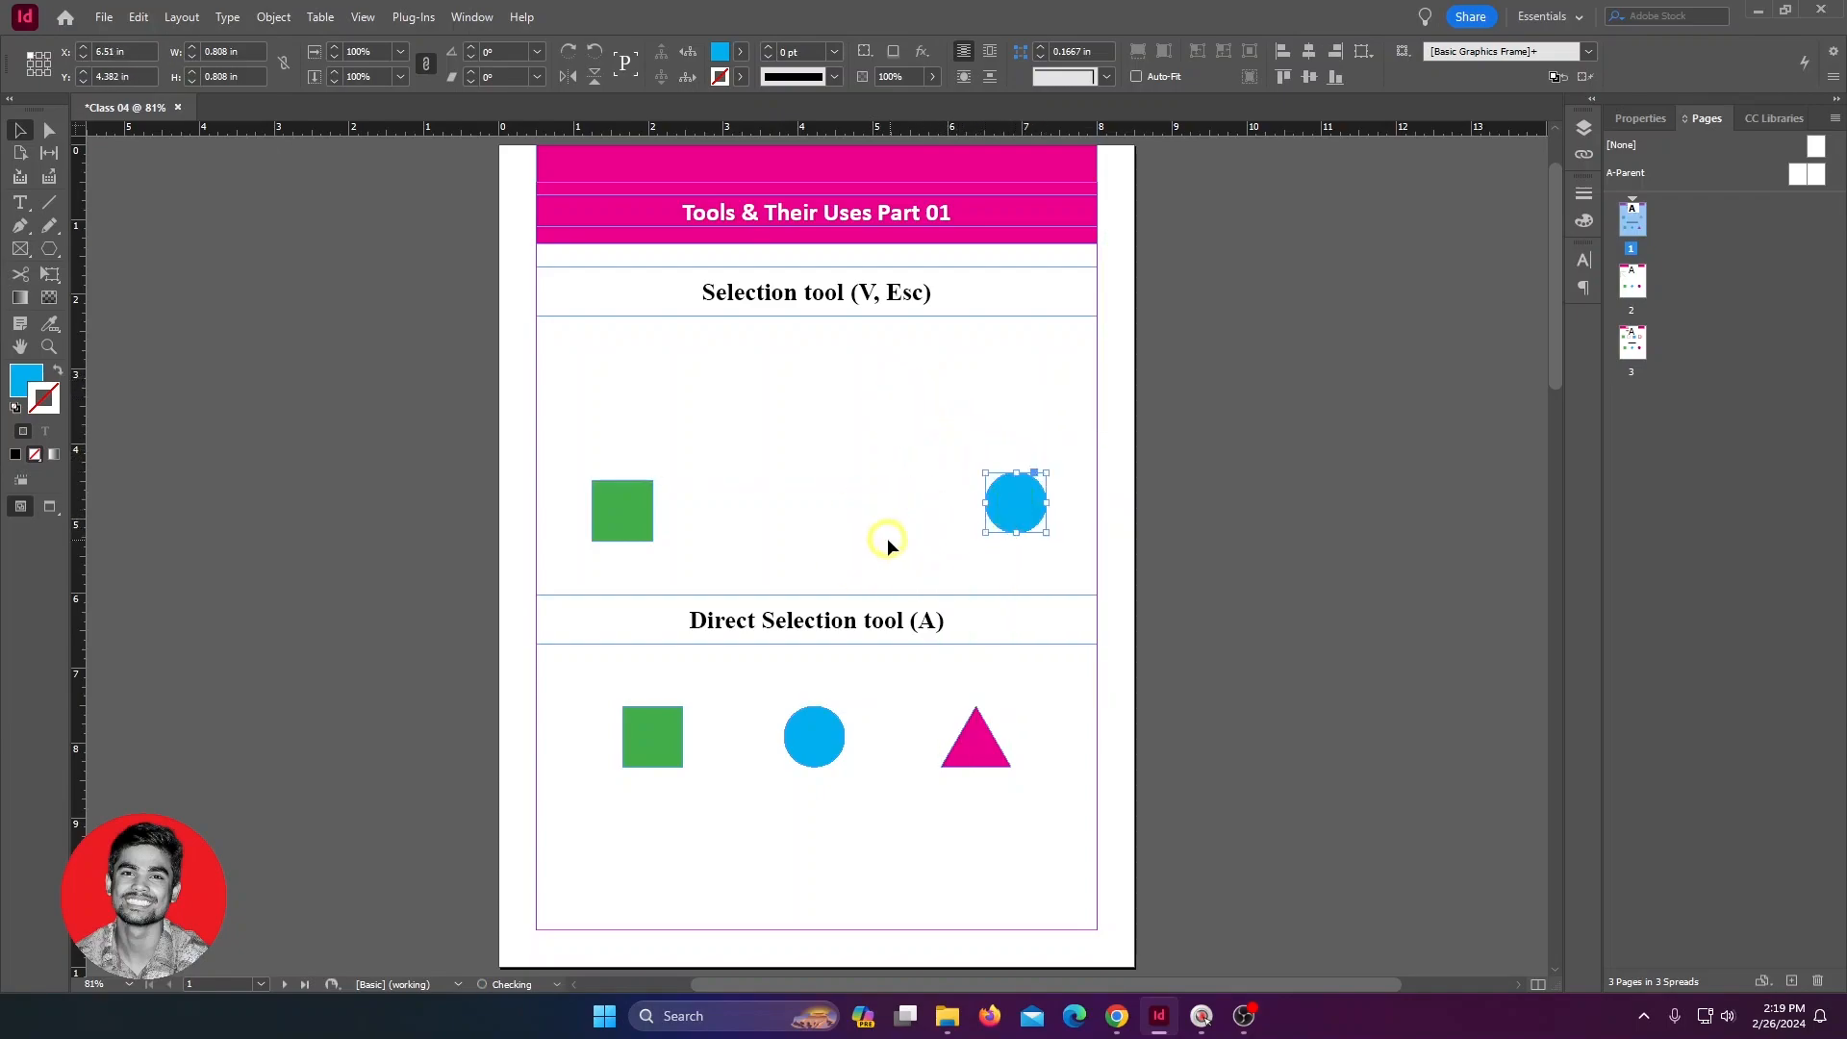
Step: Reposition the green square to about X 2.79 in, Y 3.46 in and the blue circle to about X 3.95 in, Y 3.27 in
left_click_drag(623, 512, 643, 388)
left_click_drag(1021, 505, 837, 391)
left_click_drag(644, 363, 787, 459)
left_click_drag(837, 392, 967, 470)
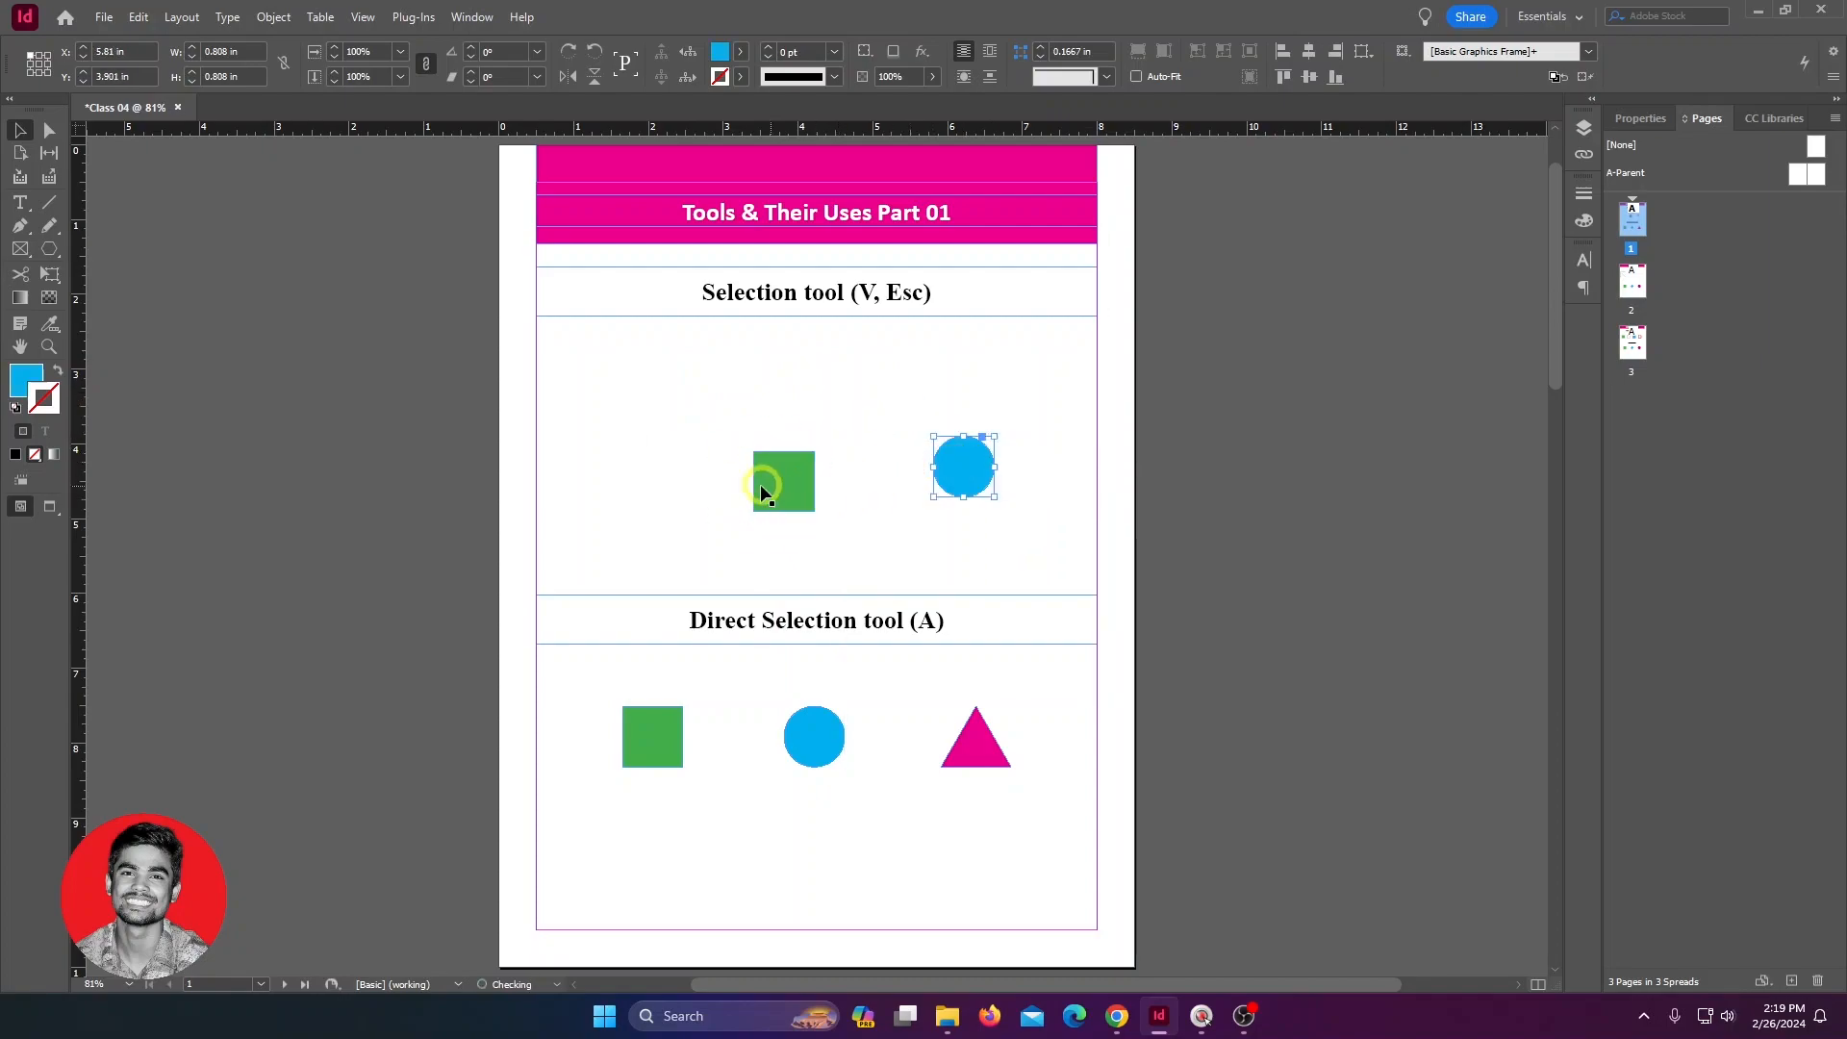
left_click_drag(785, 484, 611, 431)
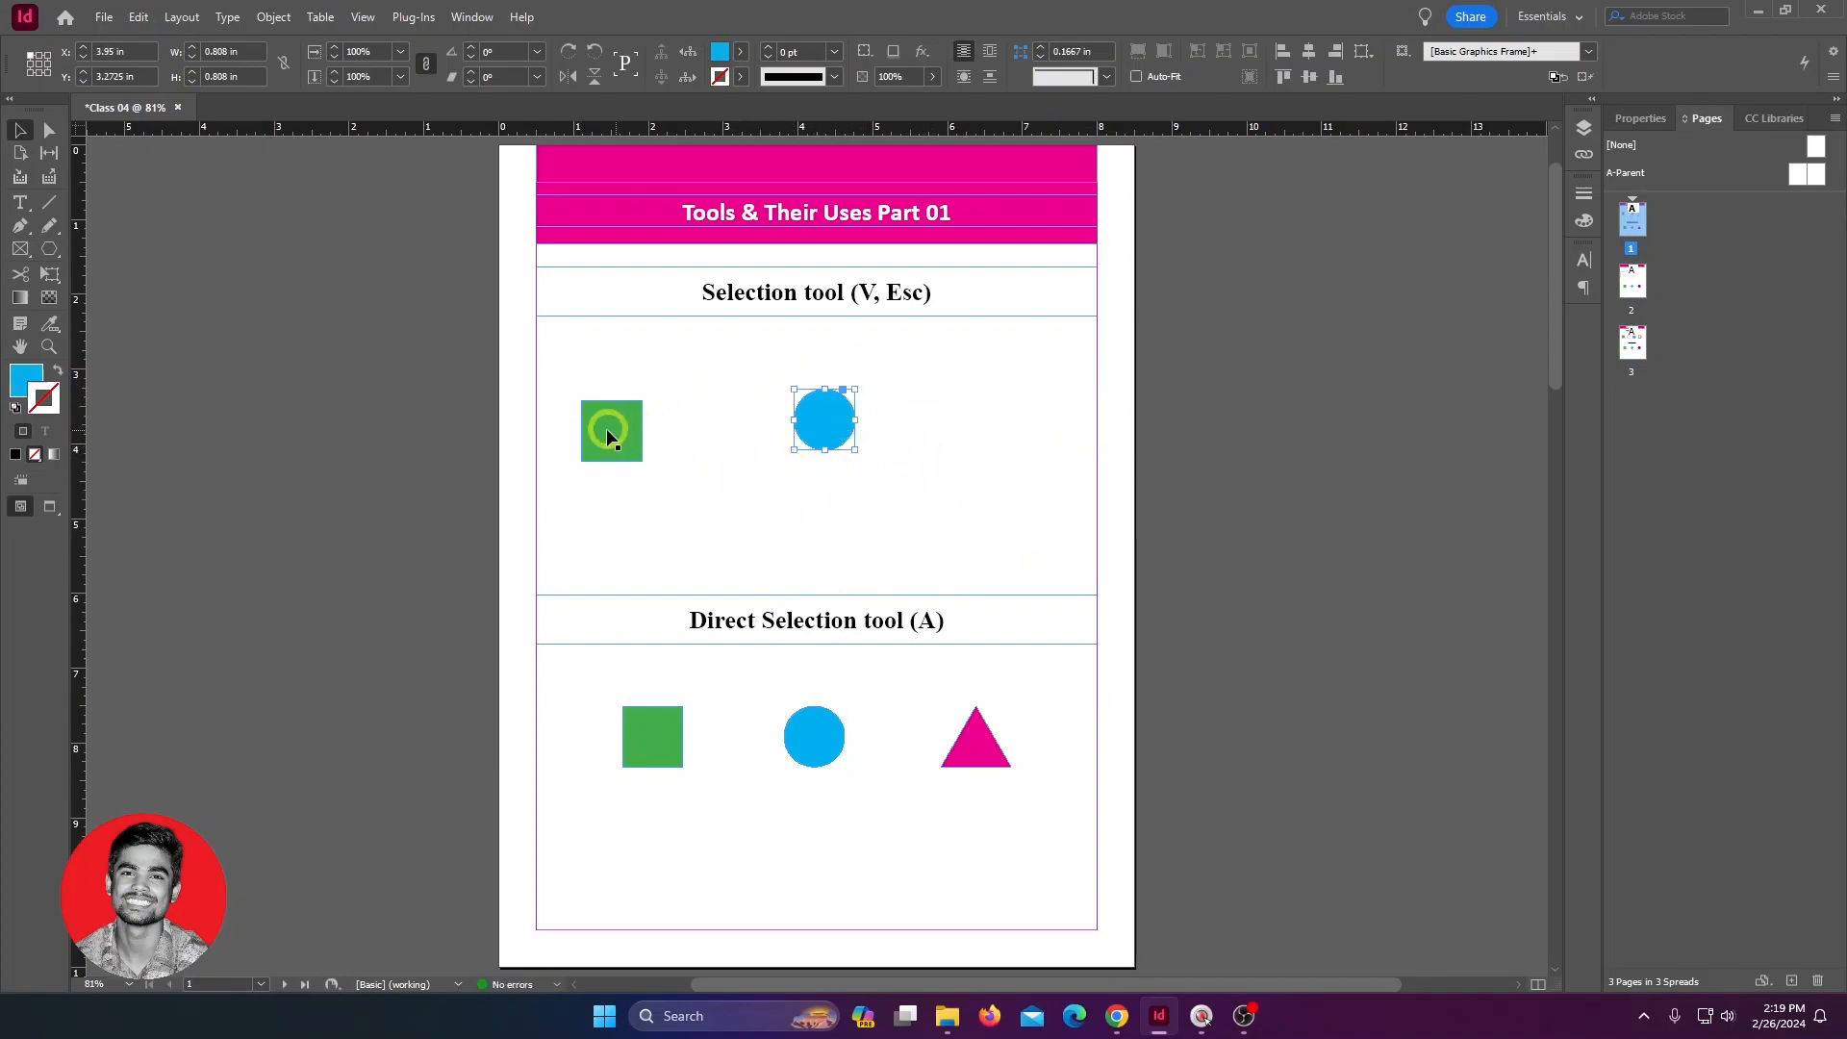
left_click_drag(606, 429, 733, 435)
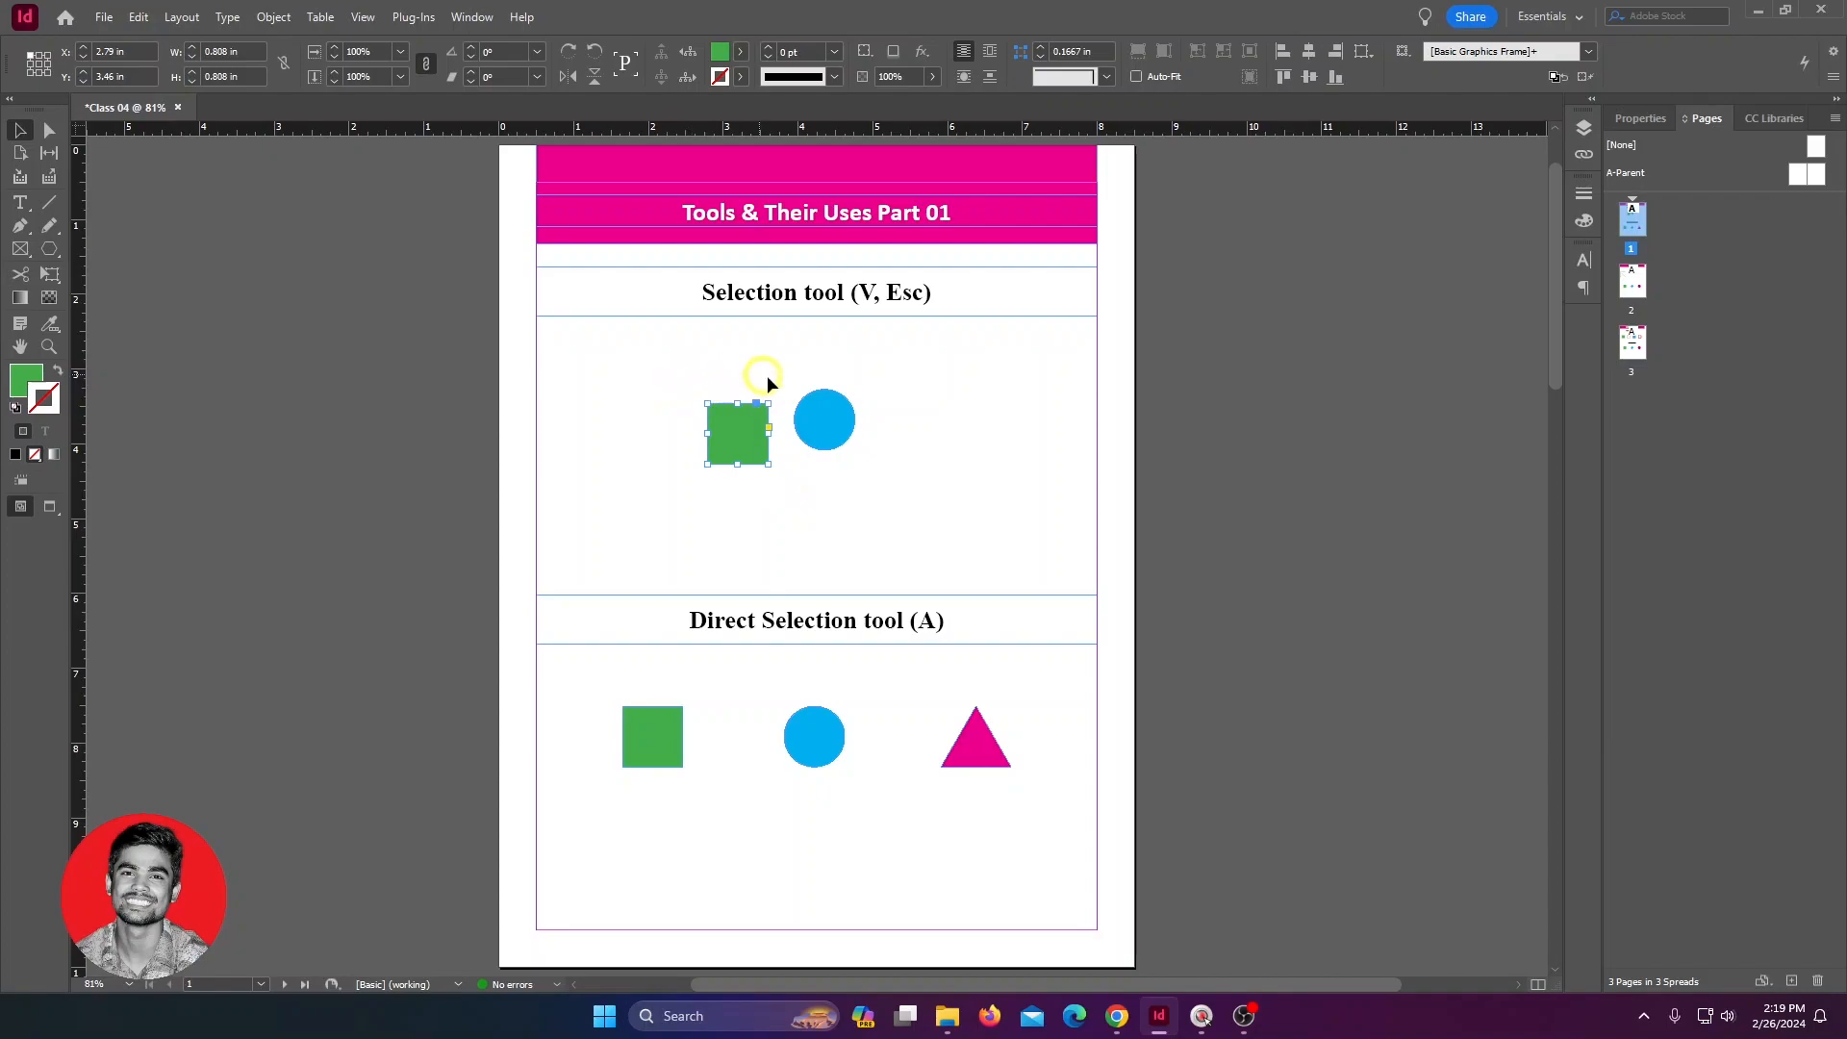
Step: Try rotating the green square to about -100° and undo the rotation
left_click_drag(775, 392, 780, 517)
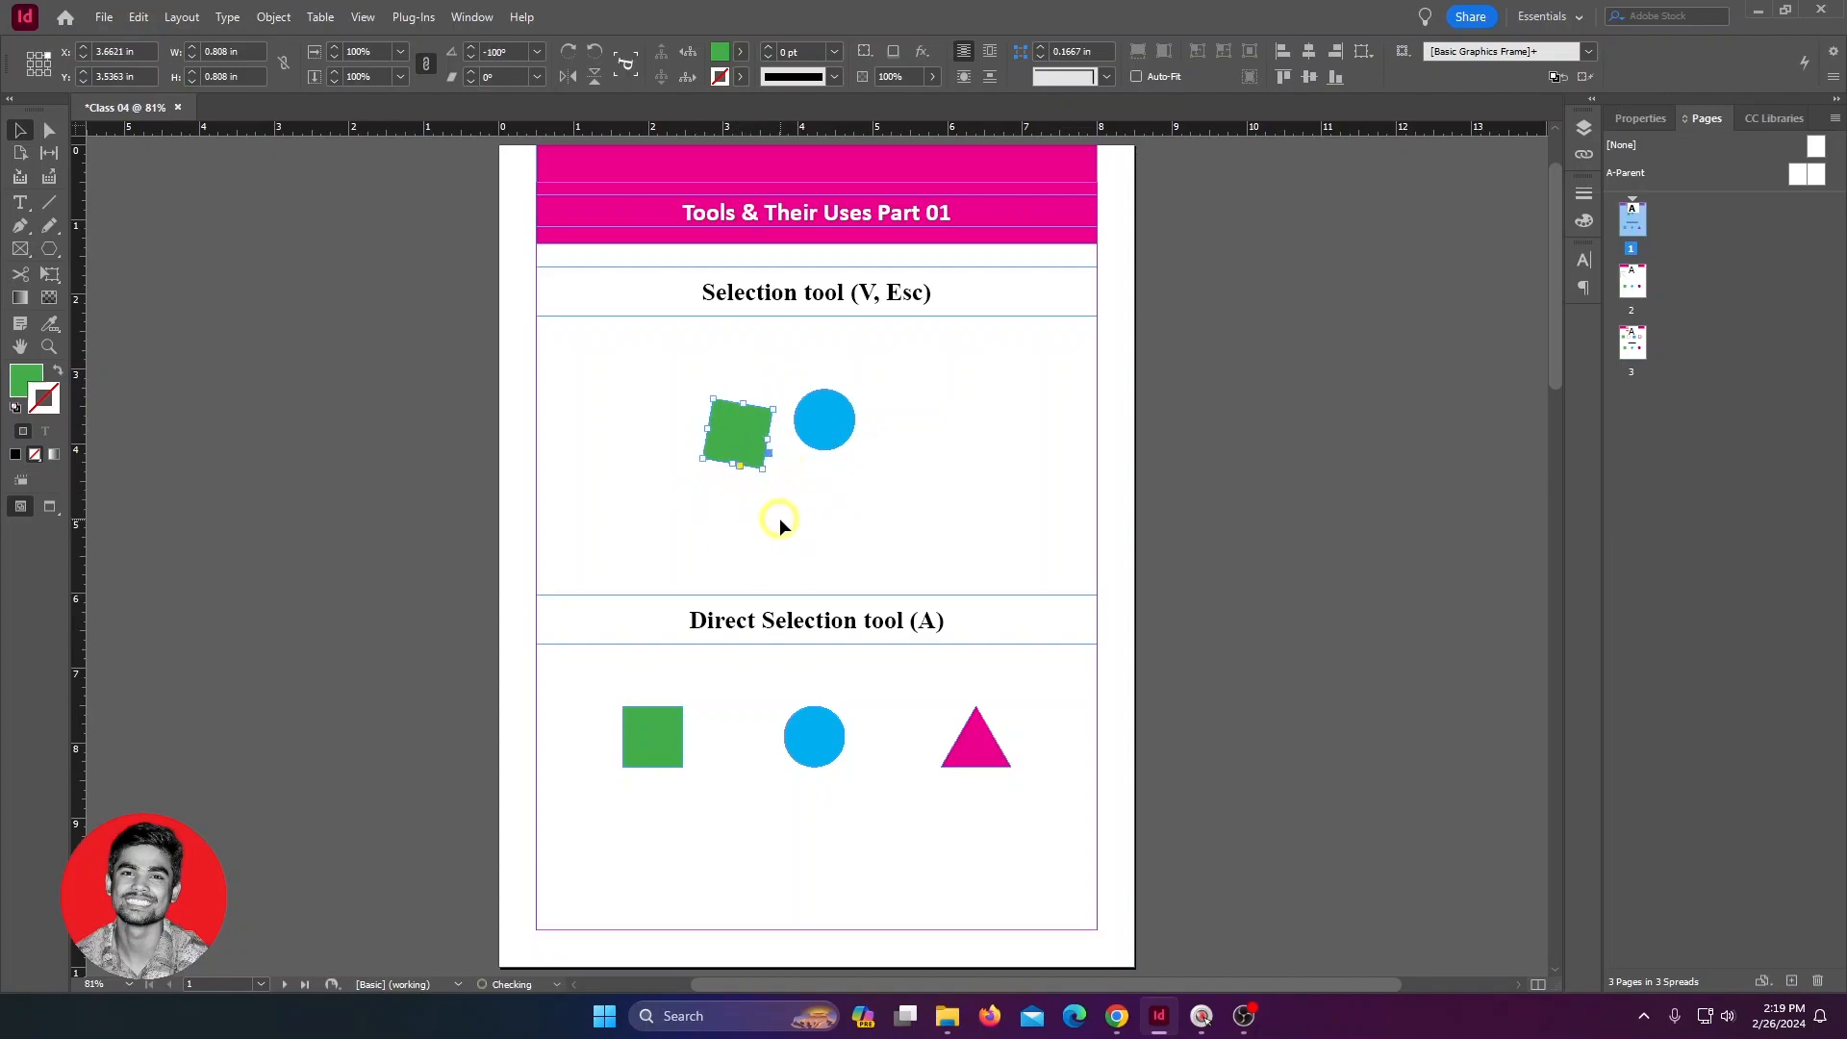
key("ctrl+z")
key("ctrl+z")
key("ctrl+z")
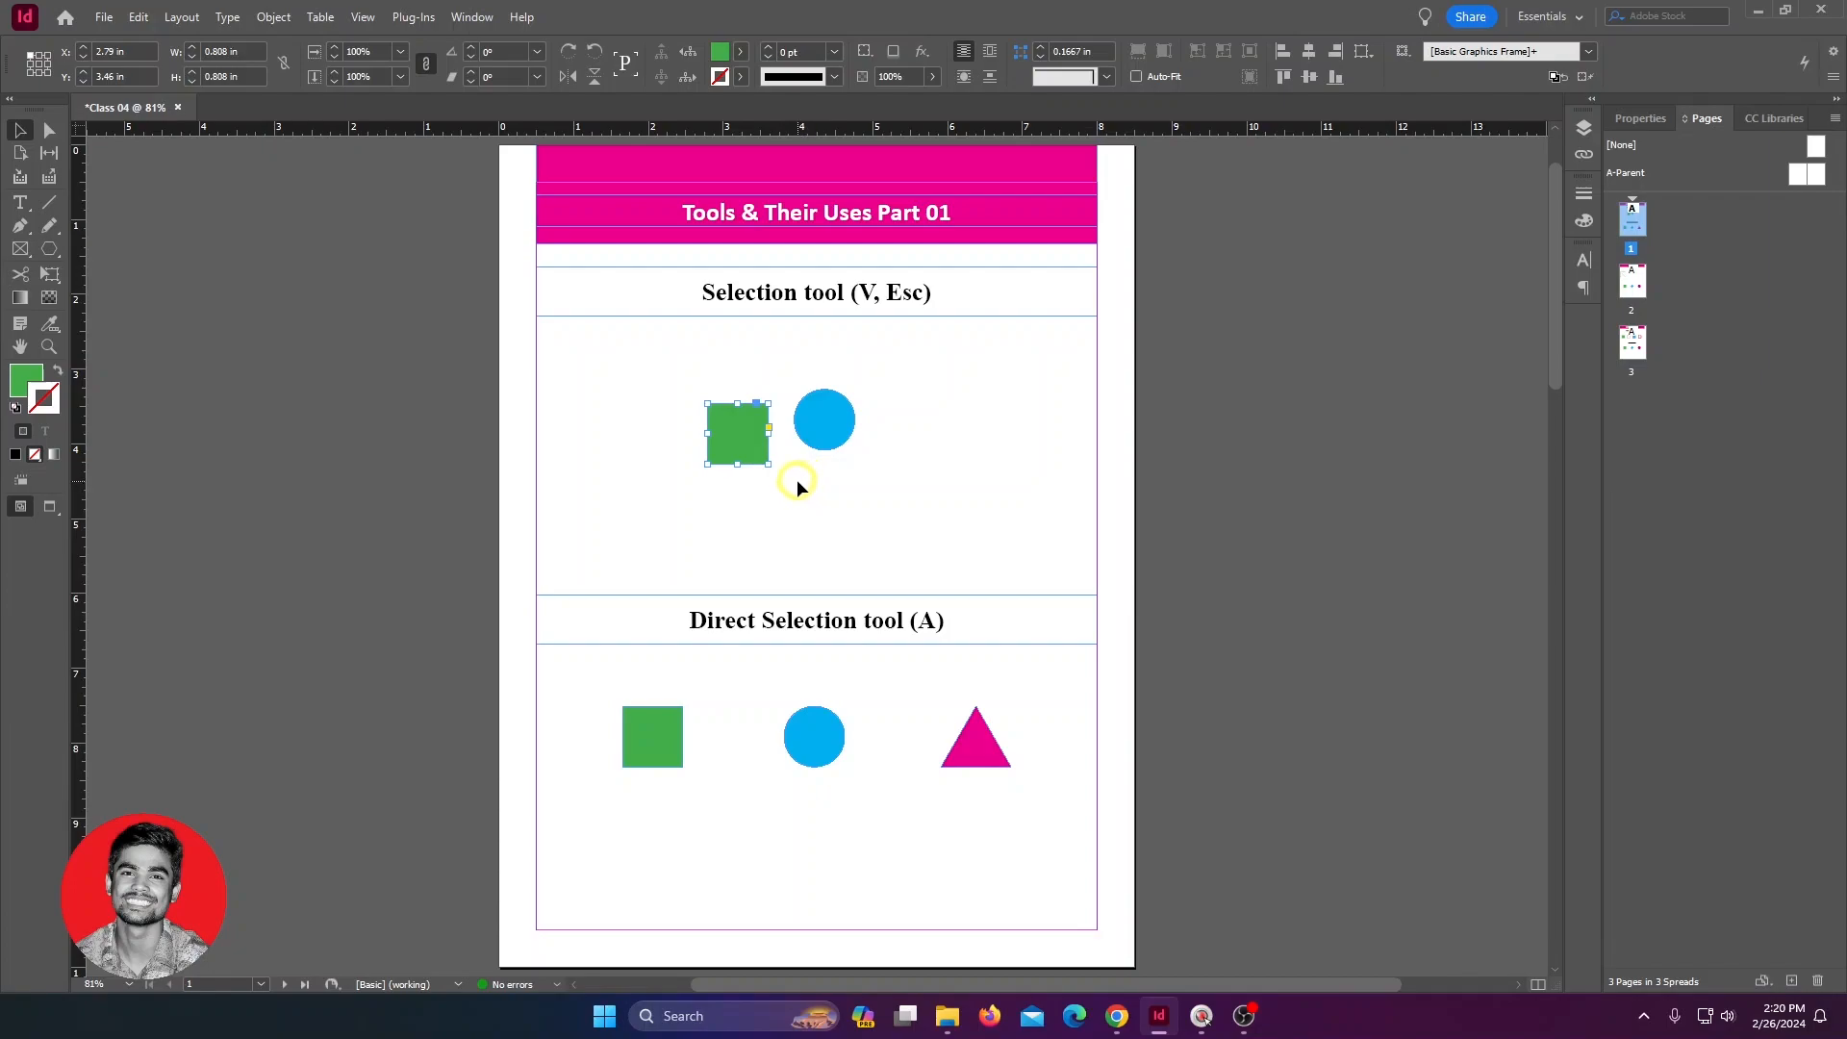
Step: Rotate the green square to about 116° and the blue circle to -135° in a constrained rotation
left_click_drag(776, 466, 839, 369)
left_click(829, 419)
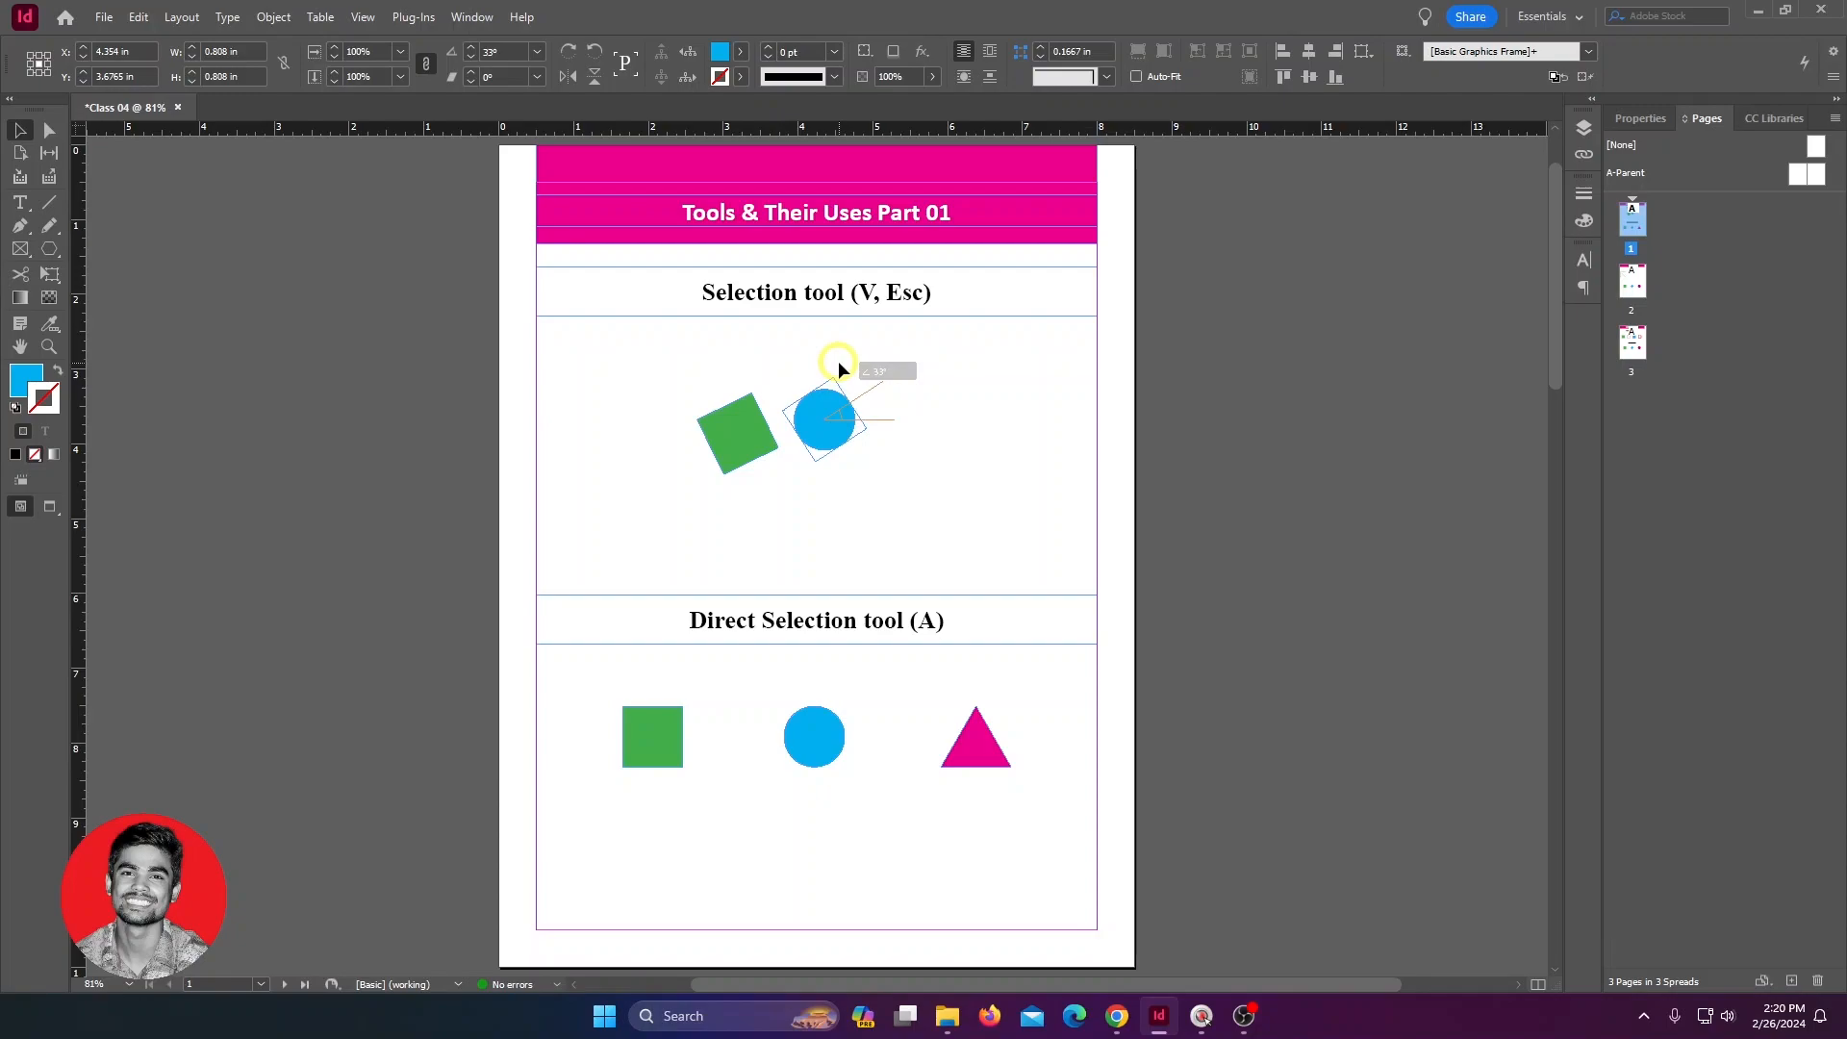
left_click_drag(838, 369, 790, 500)
key("shift")
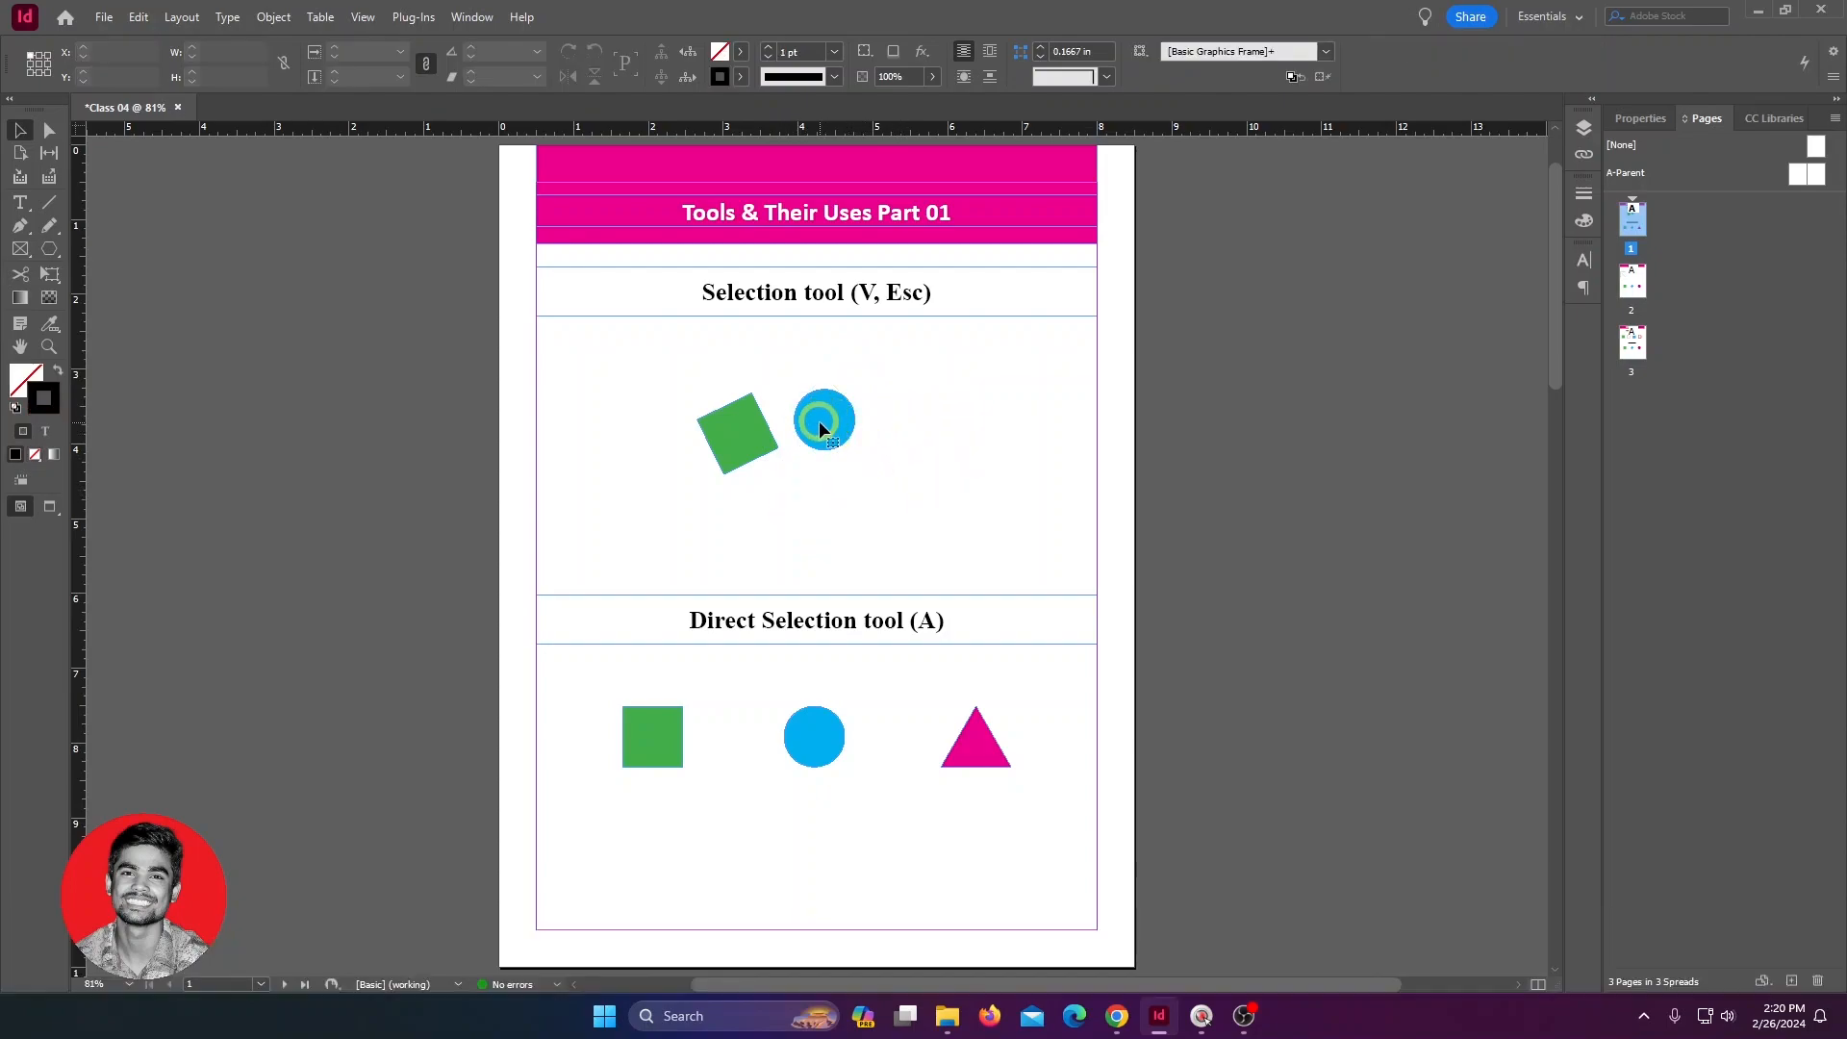
Step: Duplicate the blue circle once, placing the copy beside it, and make two copies of the rotated green square around the original
left_click(819, 422)
left_click(927, 431)
left_click(828, 422)
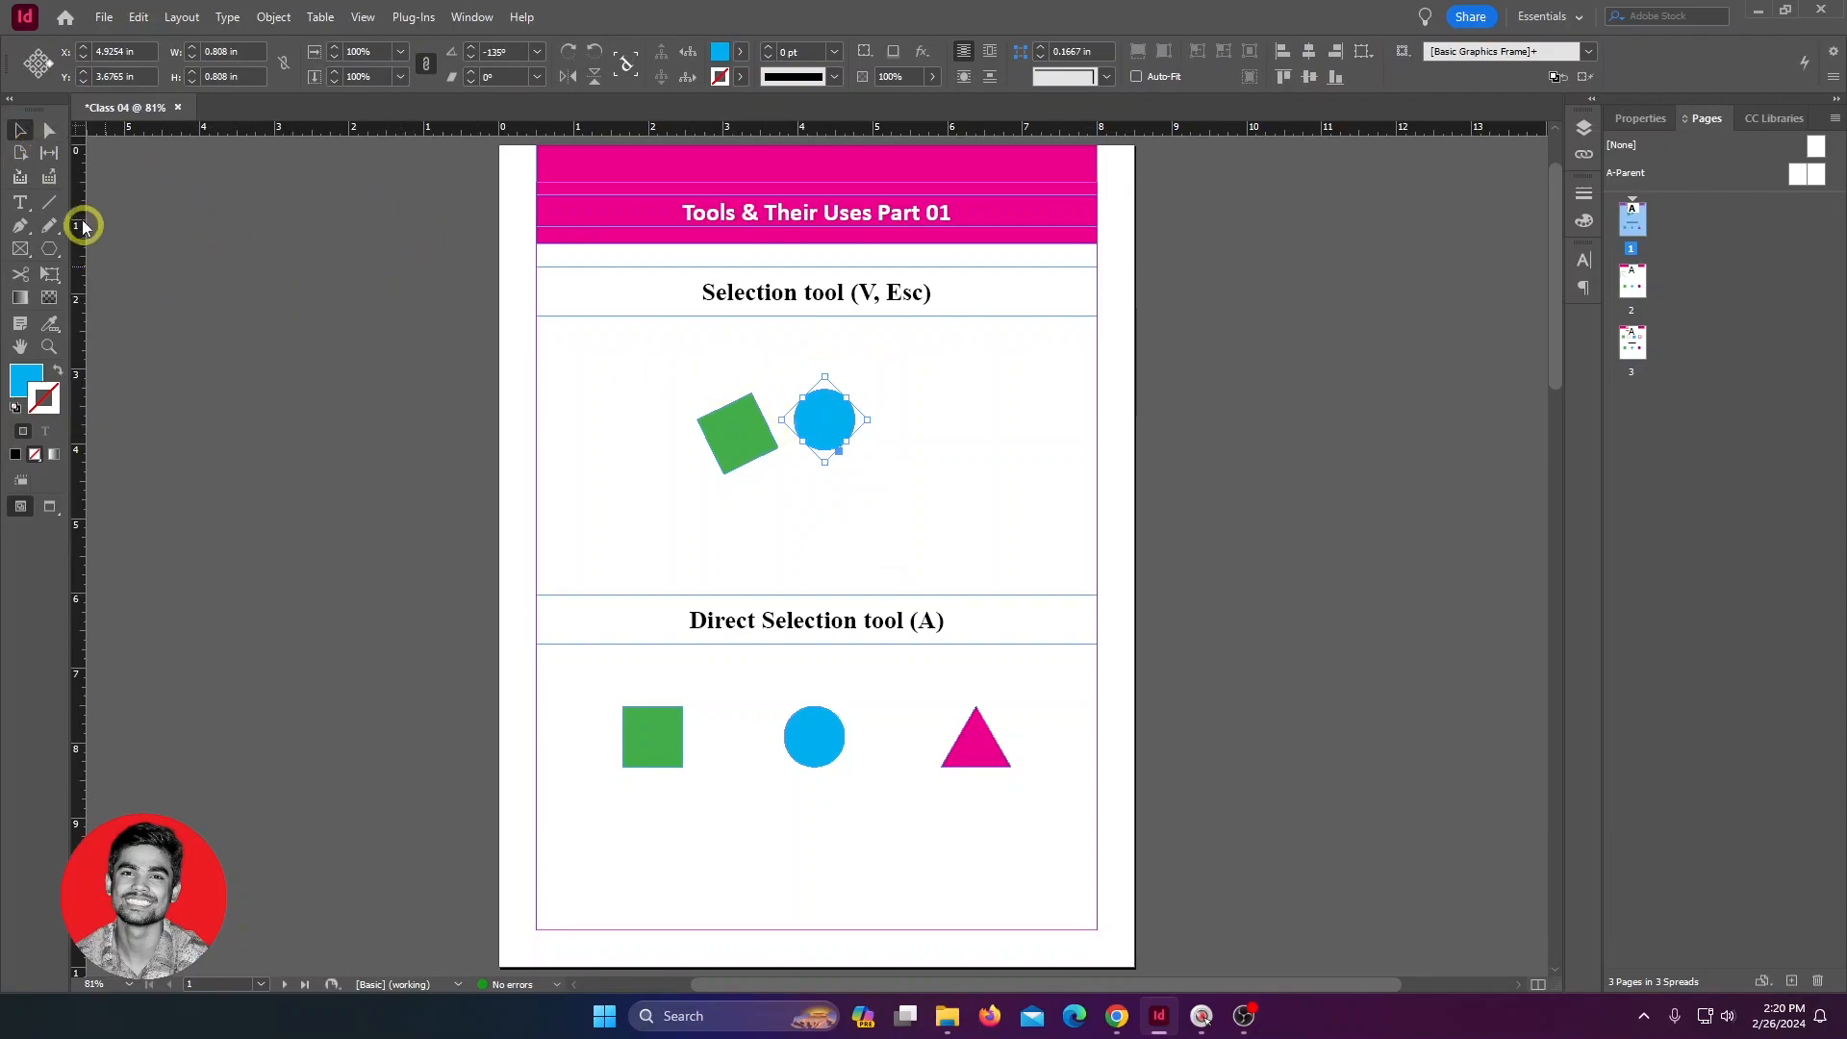
key("alt")
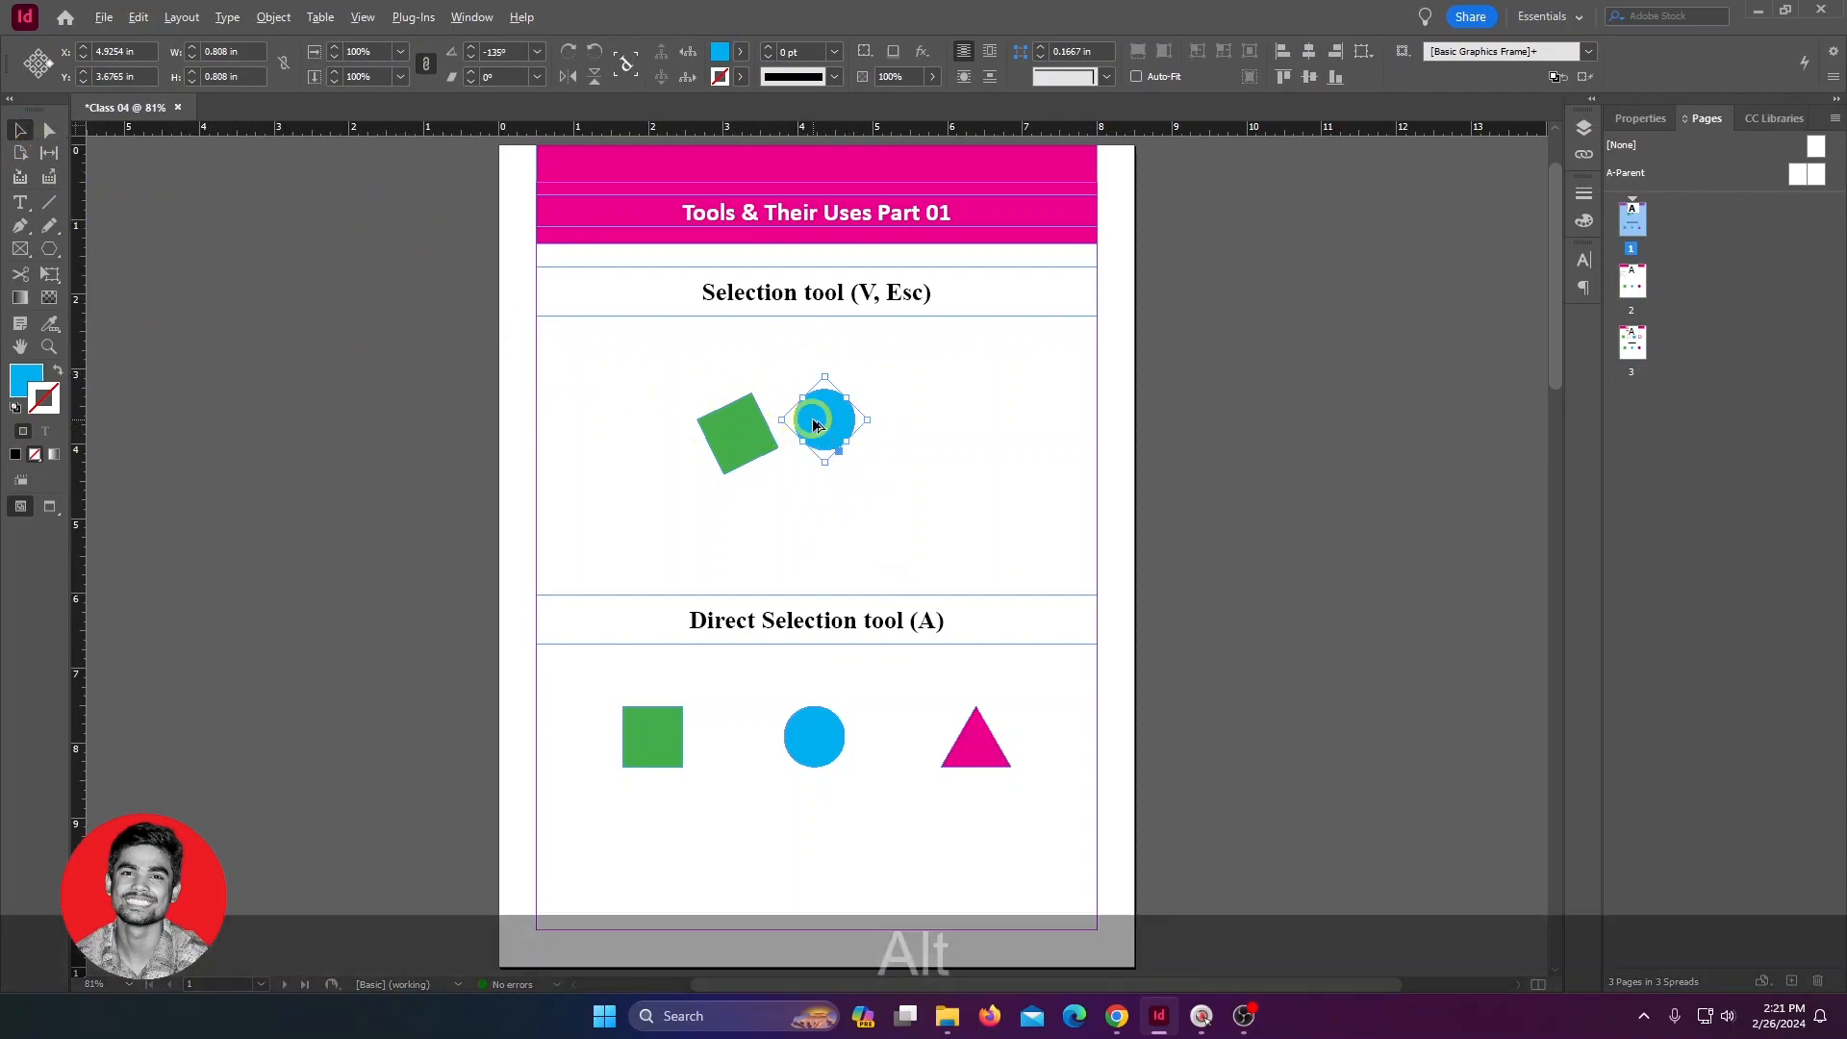
left_click_drag(815, 418, 935, 425)
left_click_drag(741, 424, 831, 506)
key("alt")
left_click(945, 506)
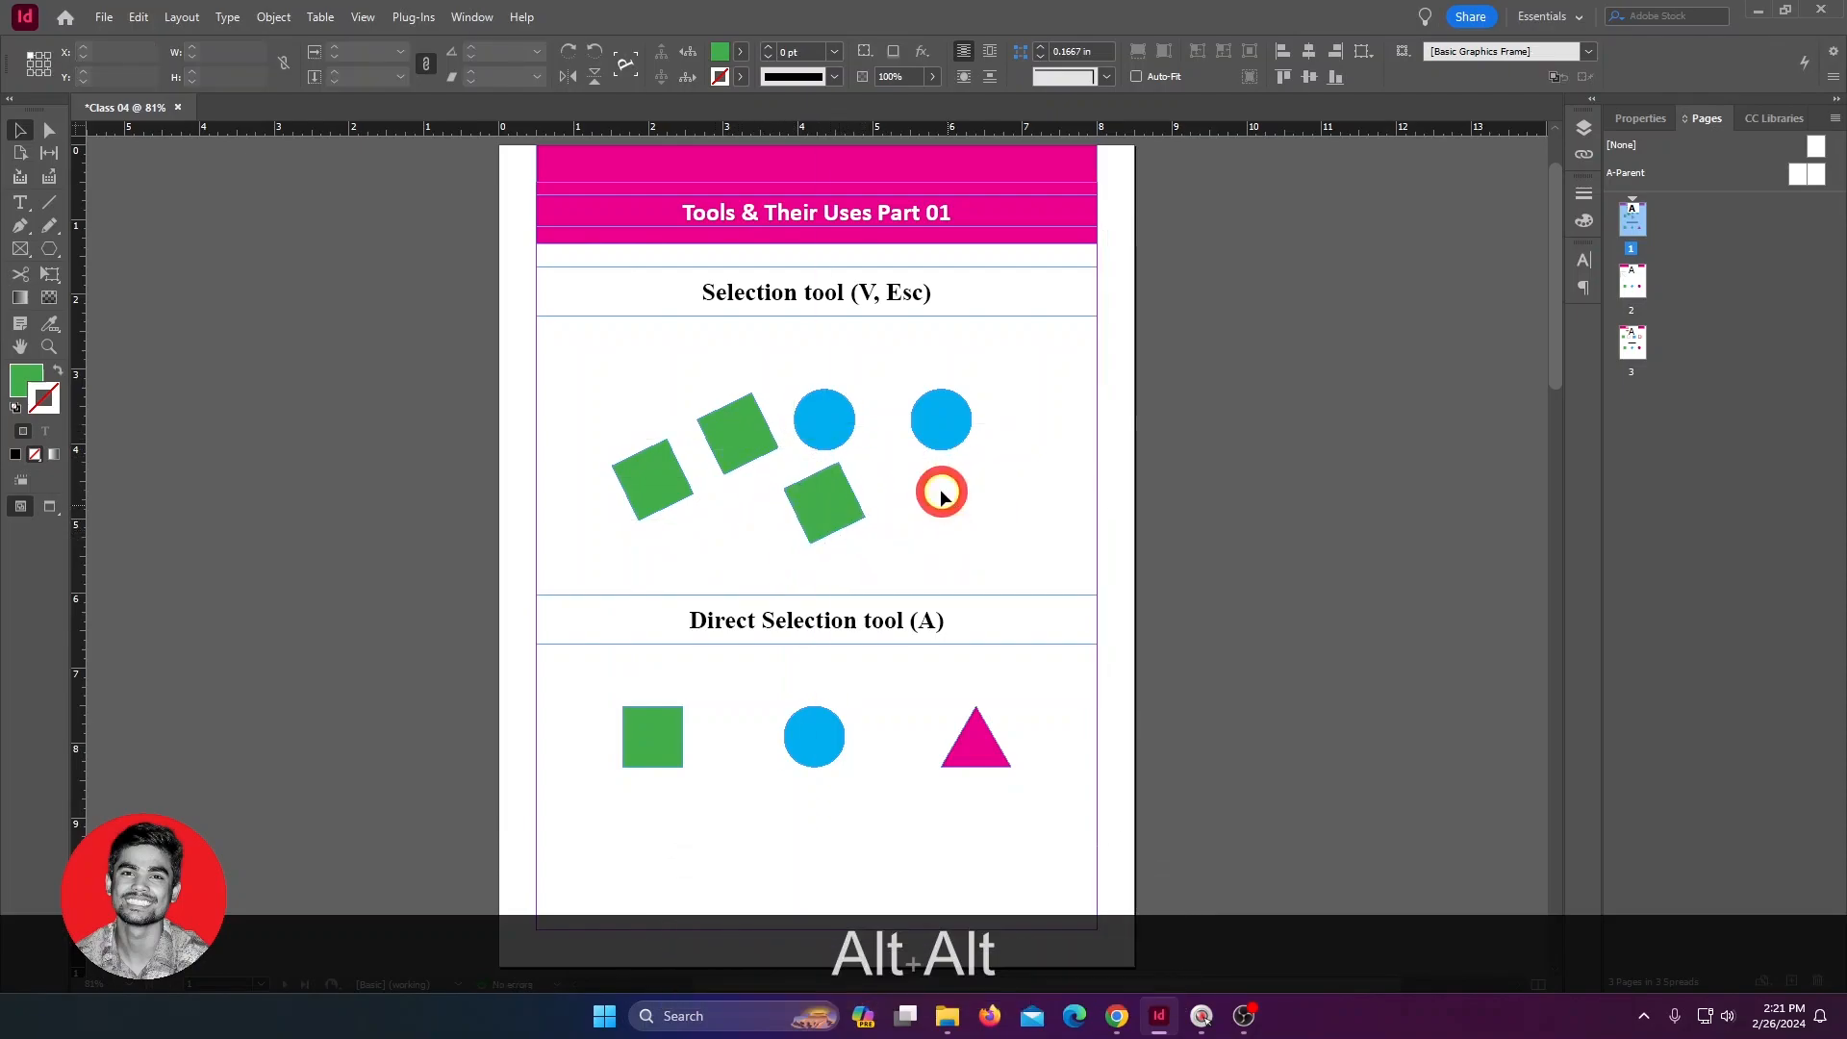
Step: Delete all three rotated green squares under the Selection tool heading and clear the selection
left_click(804, 494)
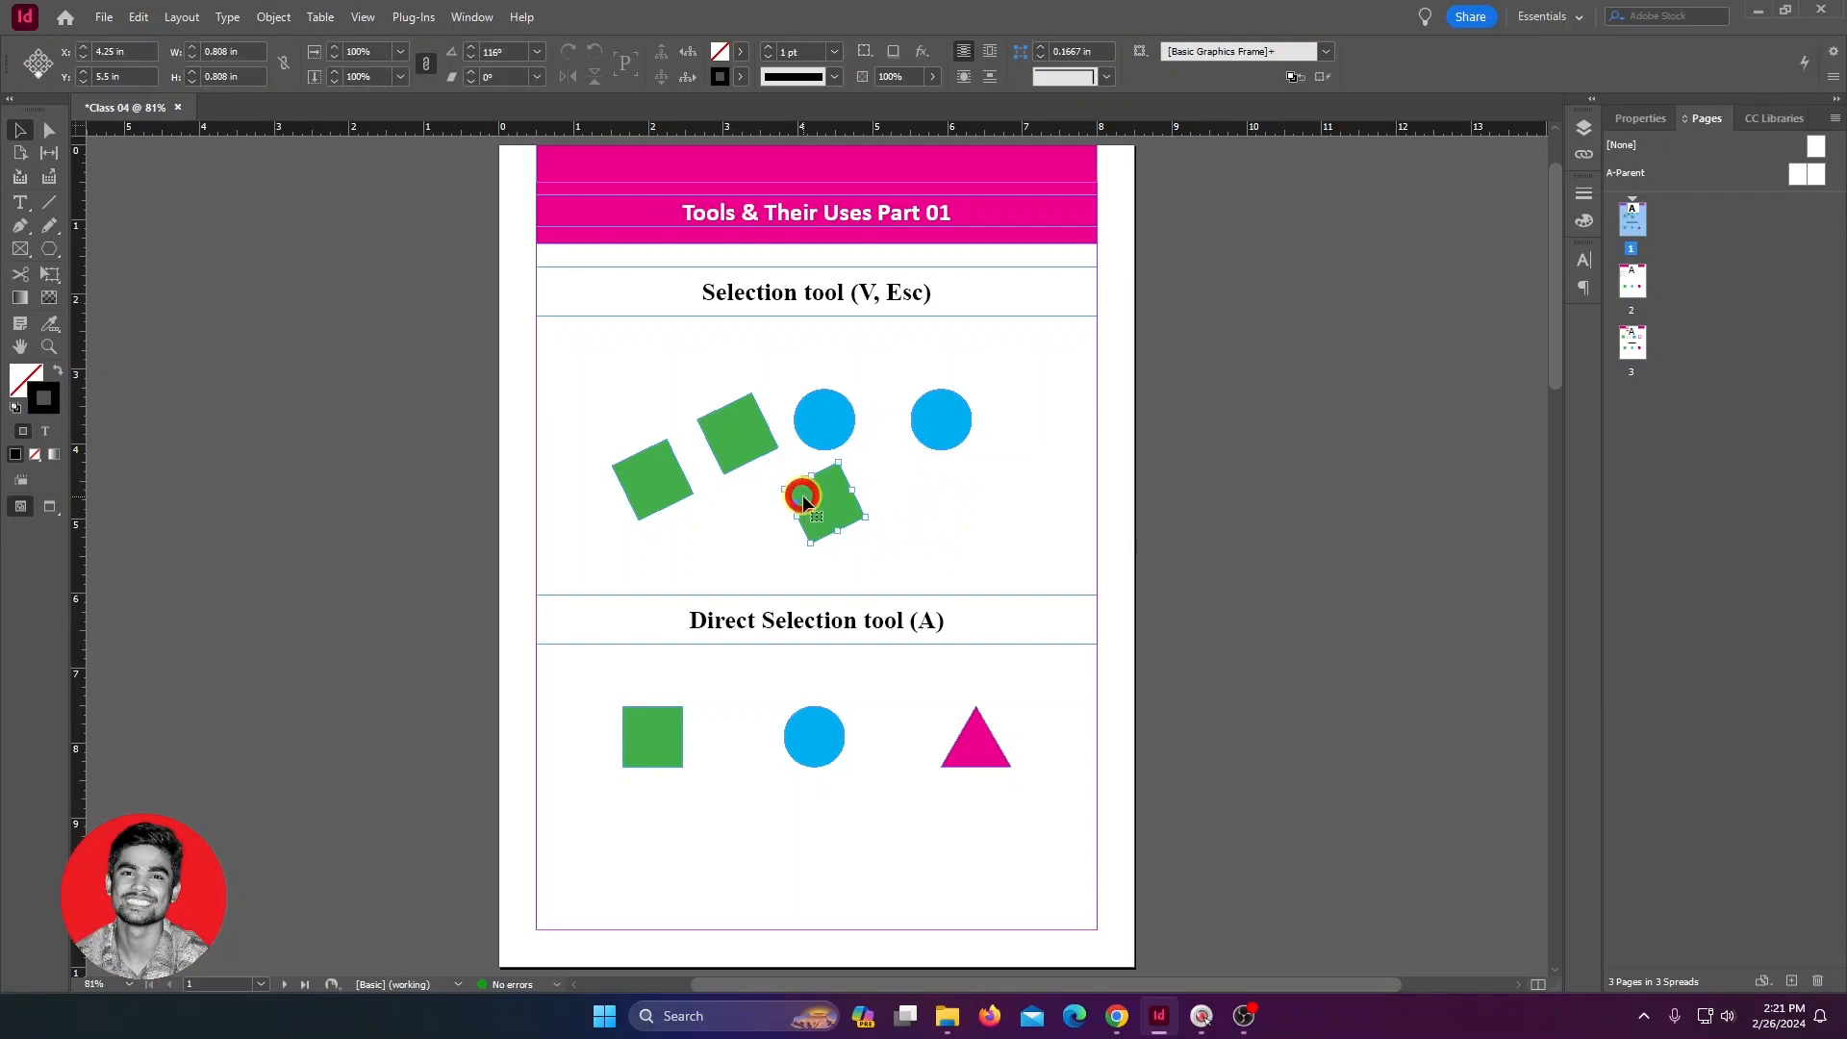
key("Delete")
left_click(665, 491)
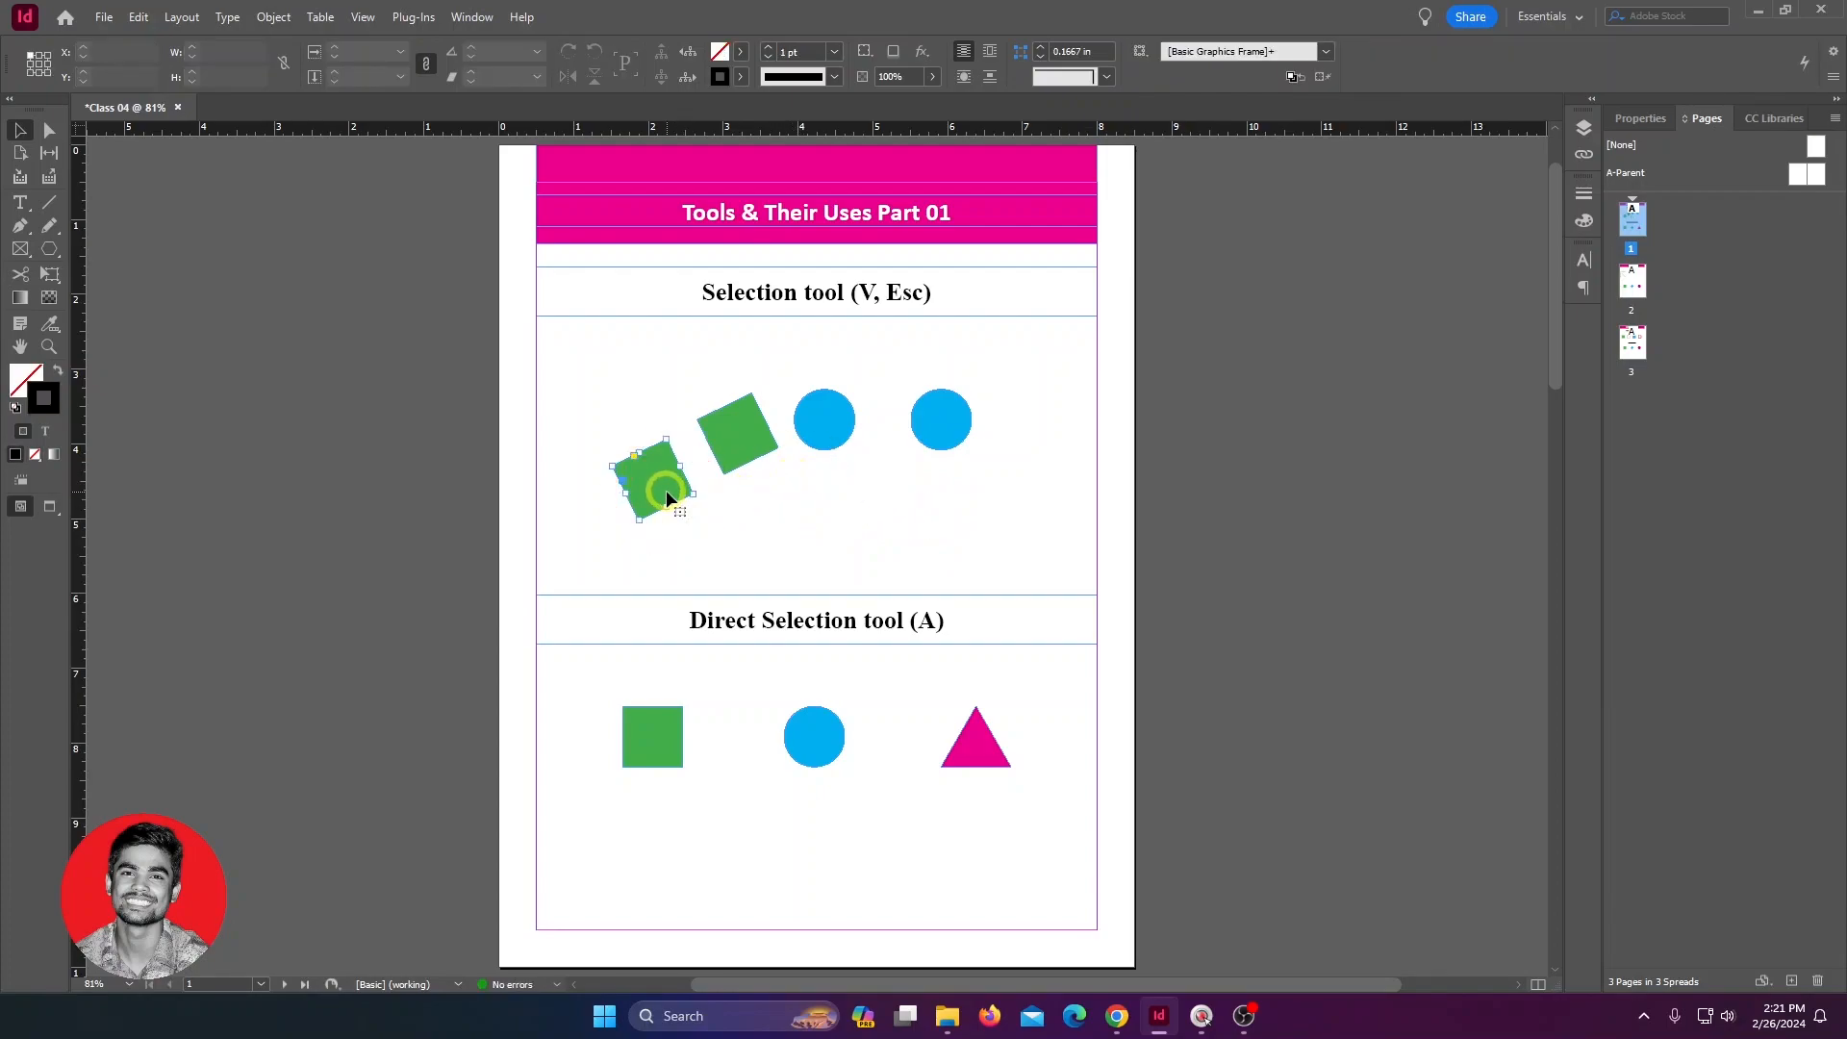
key("Delete")
left_click(716, 456)
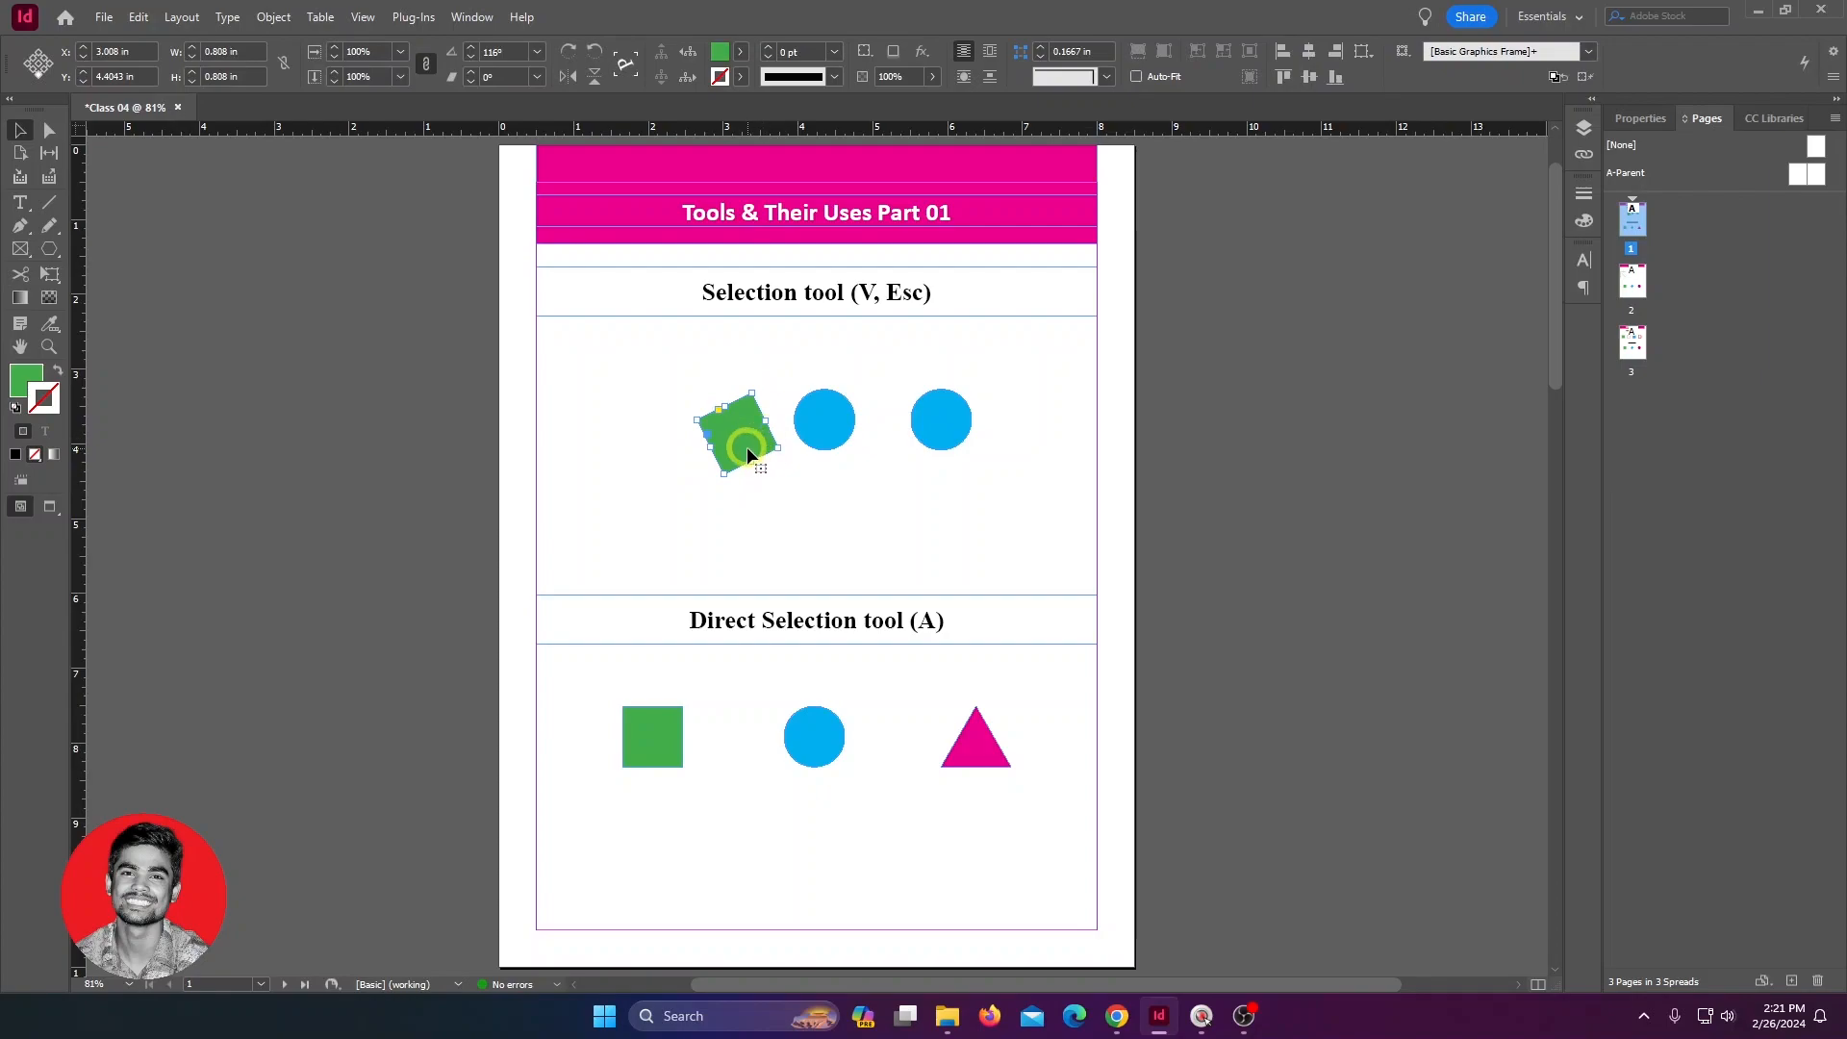
key("Delete")
left_click(833, 443)
left_click(725, 404)
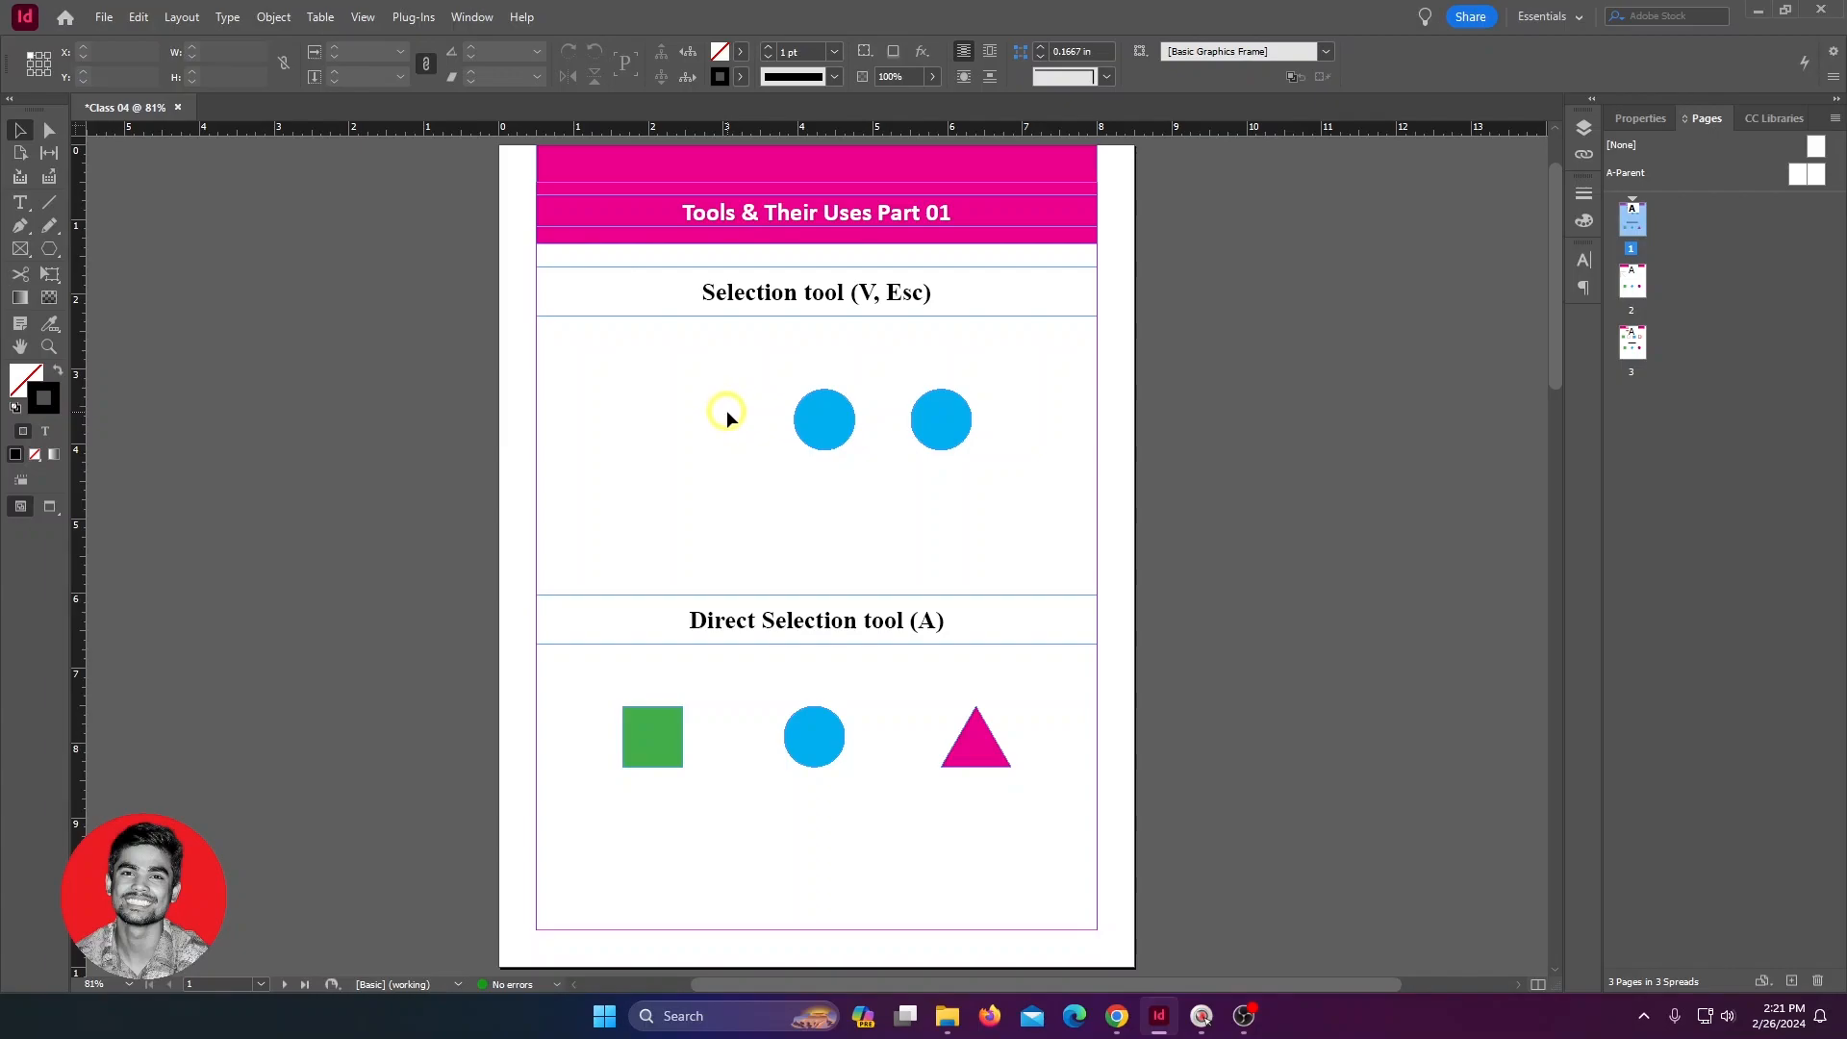
Step: Activate the Direct Selection tool for working on the shapes under the Direct Selection tool heading
scroll(727, 414, "down", 3)
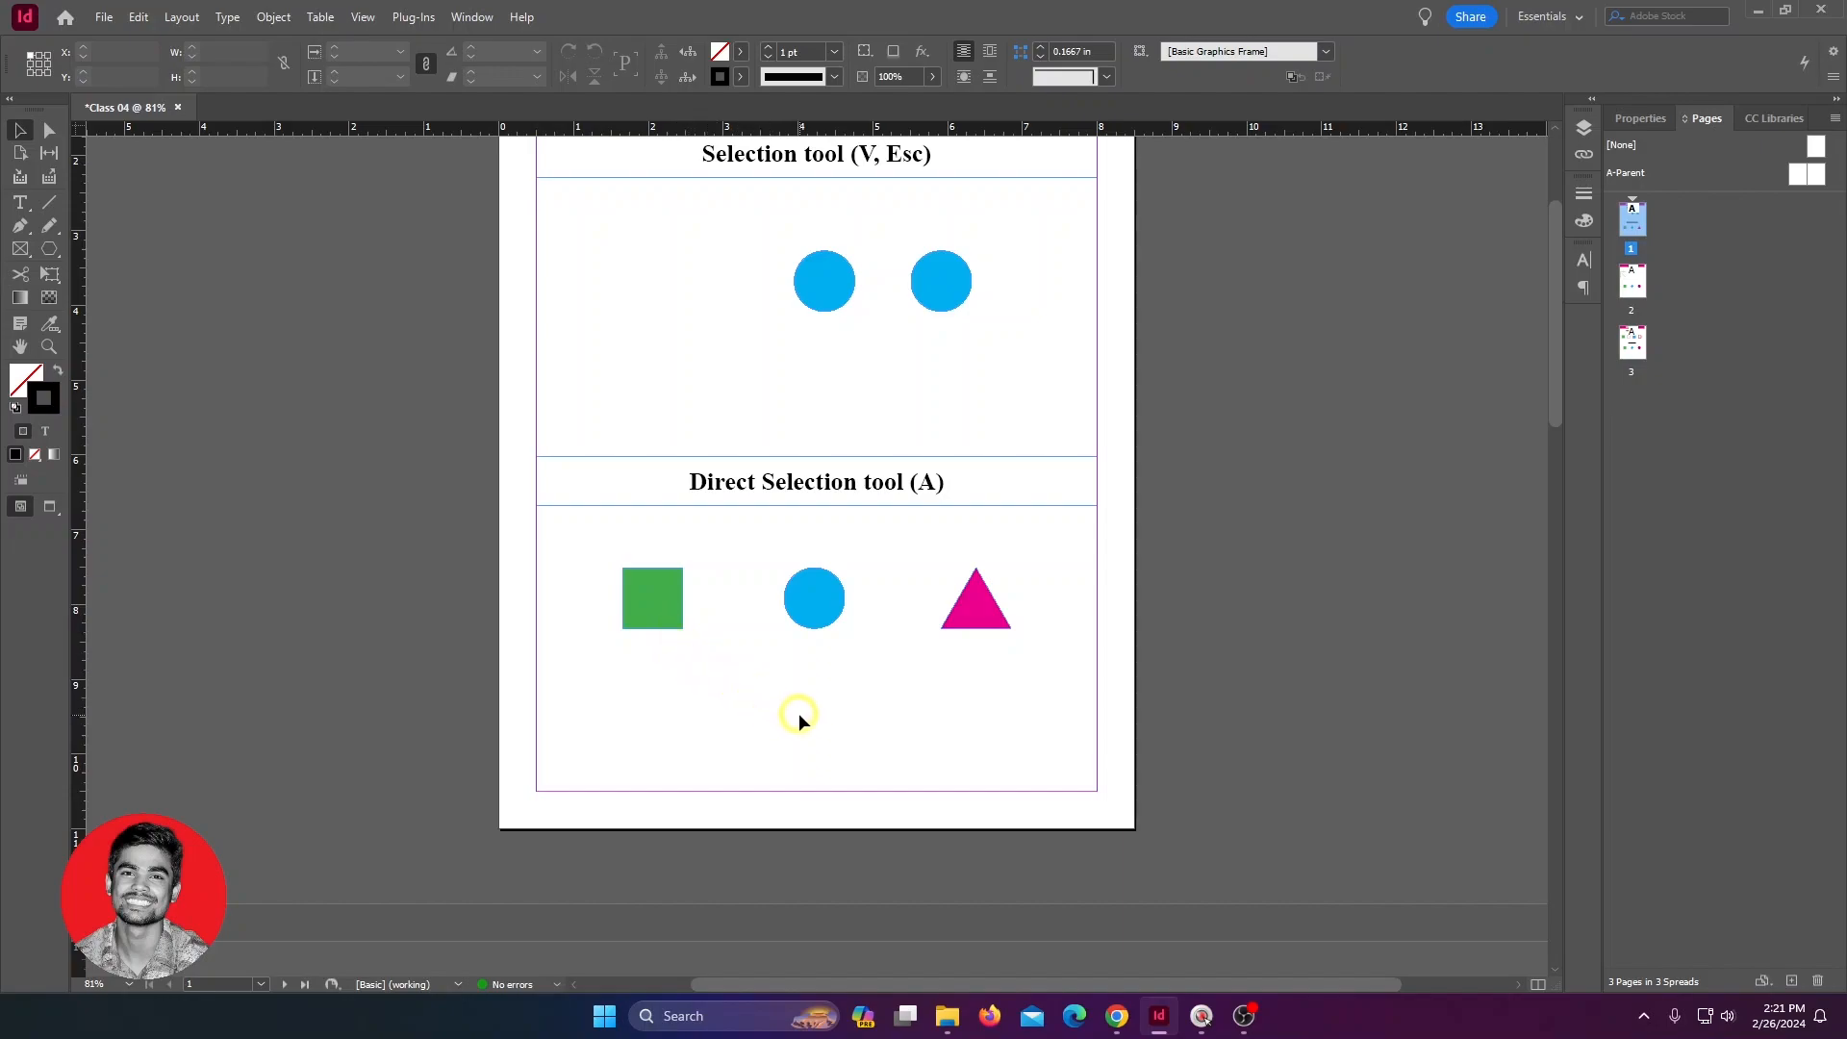
scroll(799, 712, "up", 2)
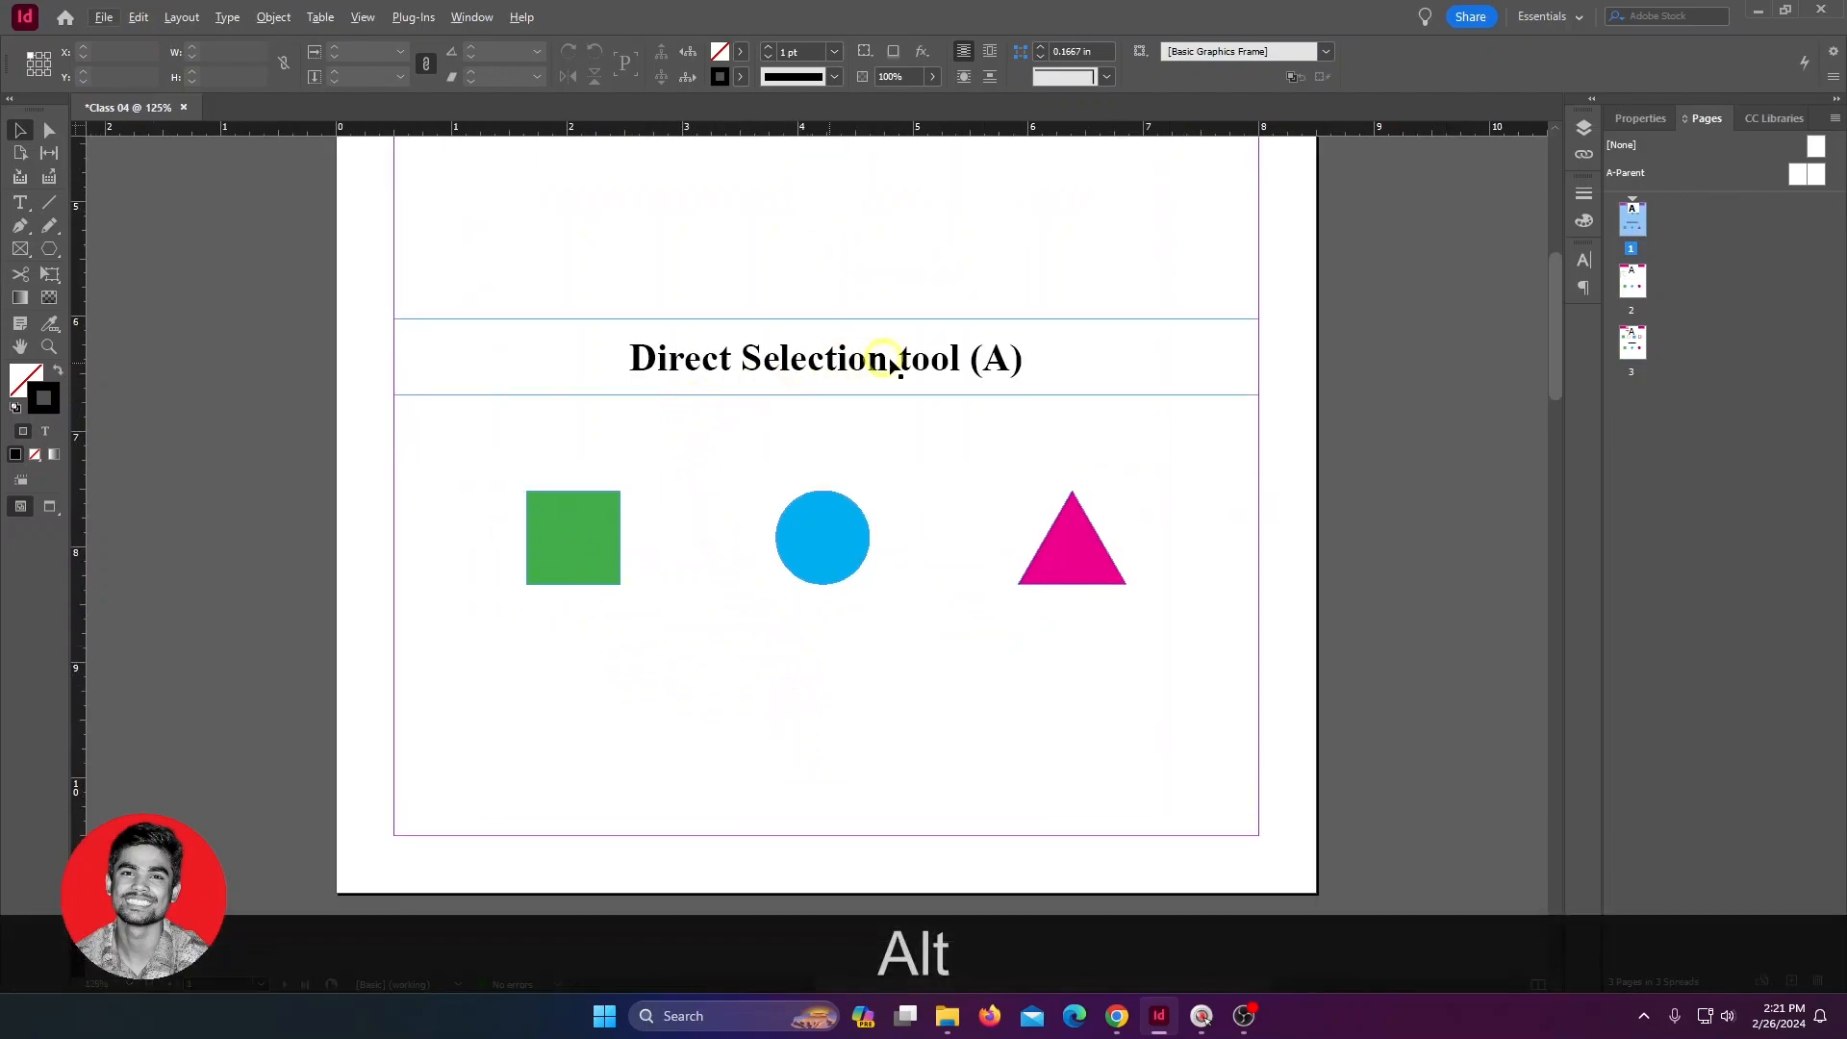
key("alt+a")
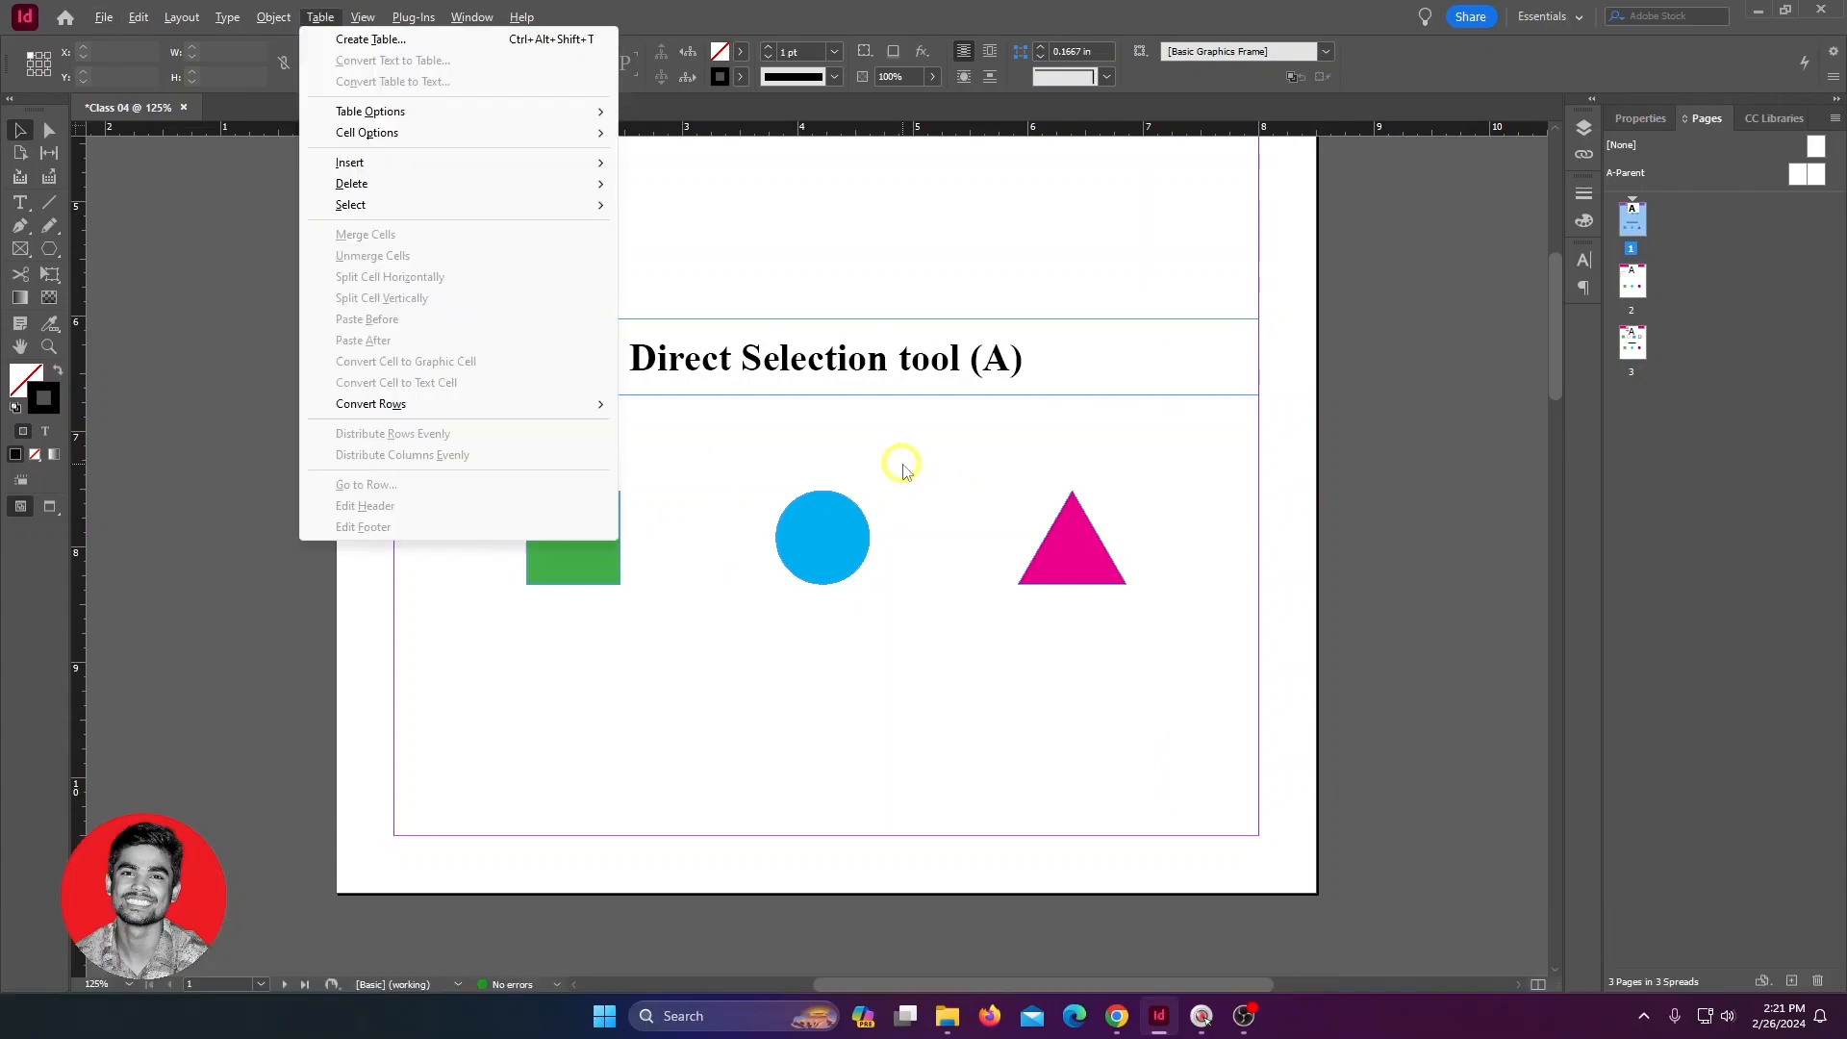
left_click(960, 534)
key("a")
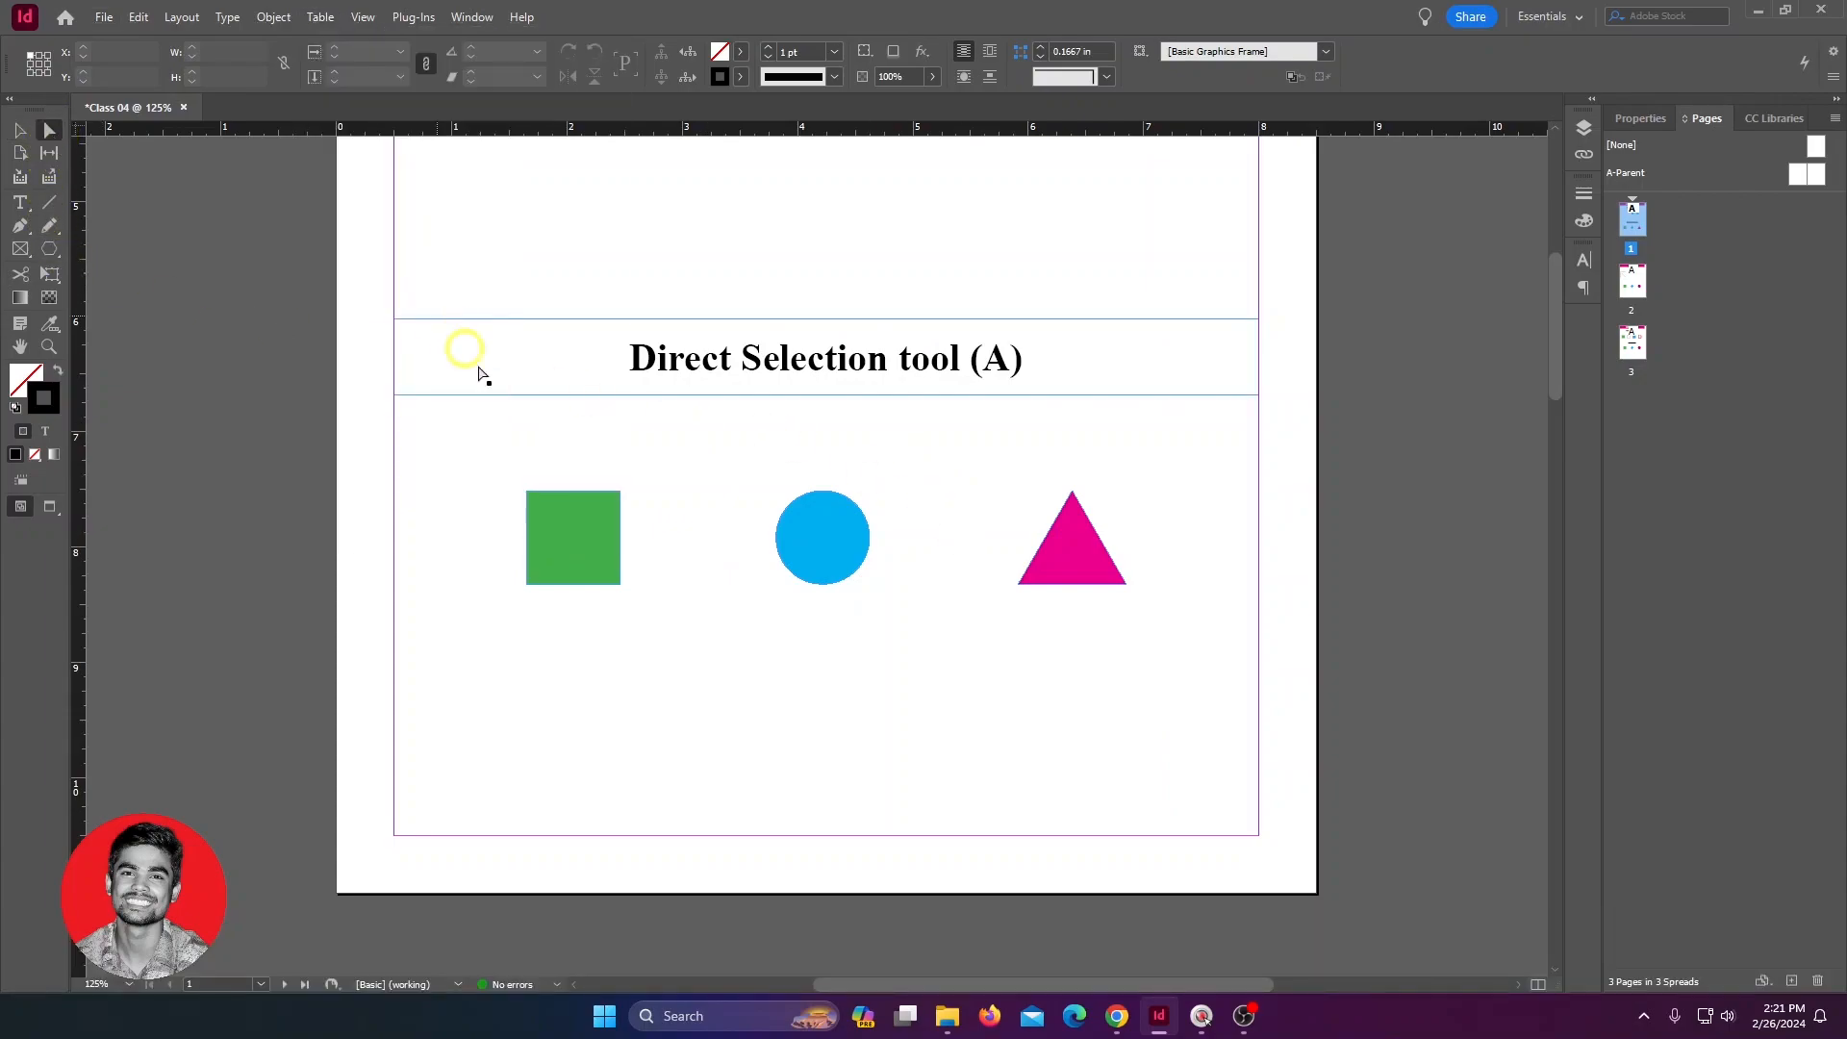
Step: Select the green square under the Direct Selection tool heading to show its anchor points
scroll(513, 559, "up", 1)
scroll(506, 577, "up", 3)
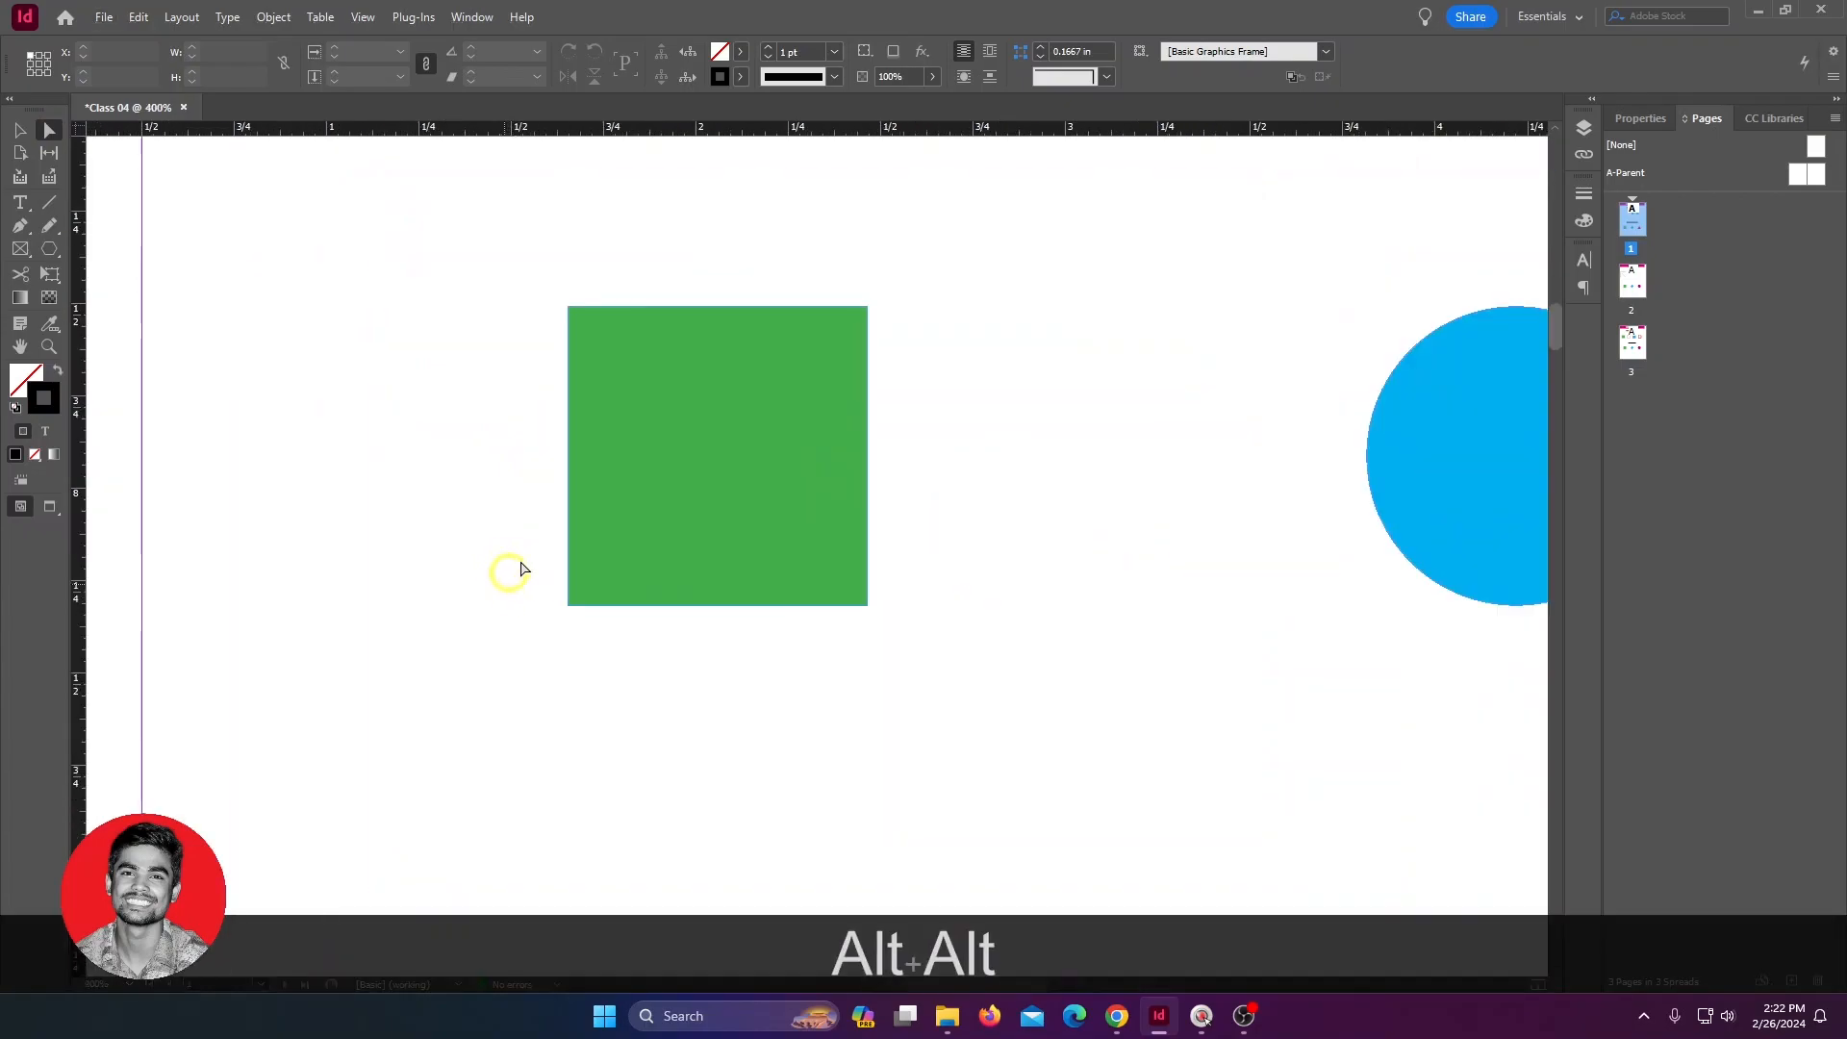
scroll(673, 500, "down", 4)
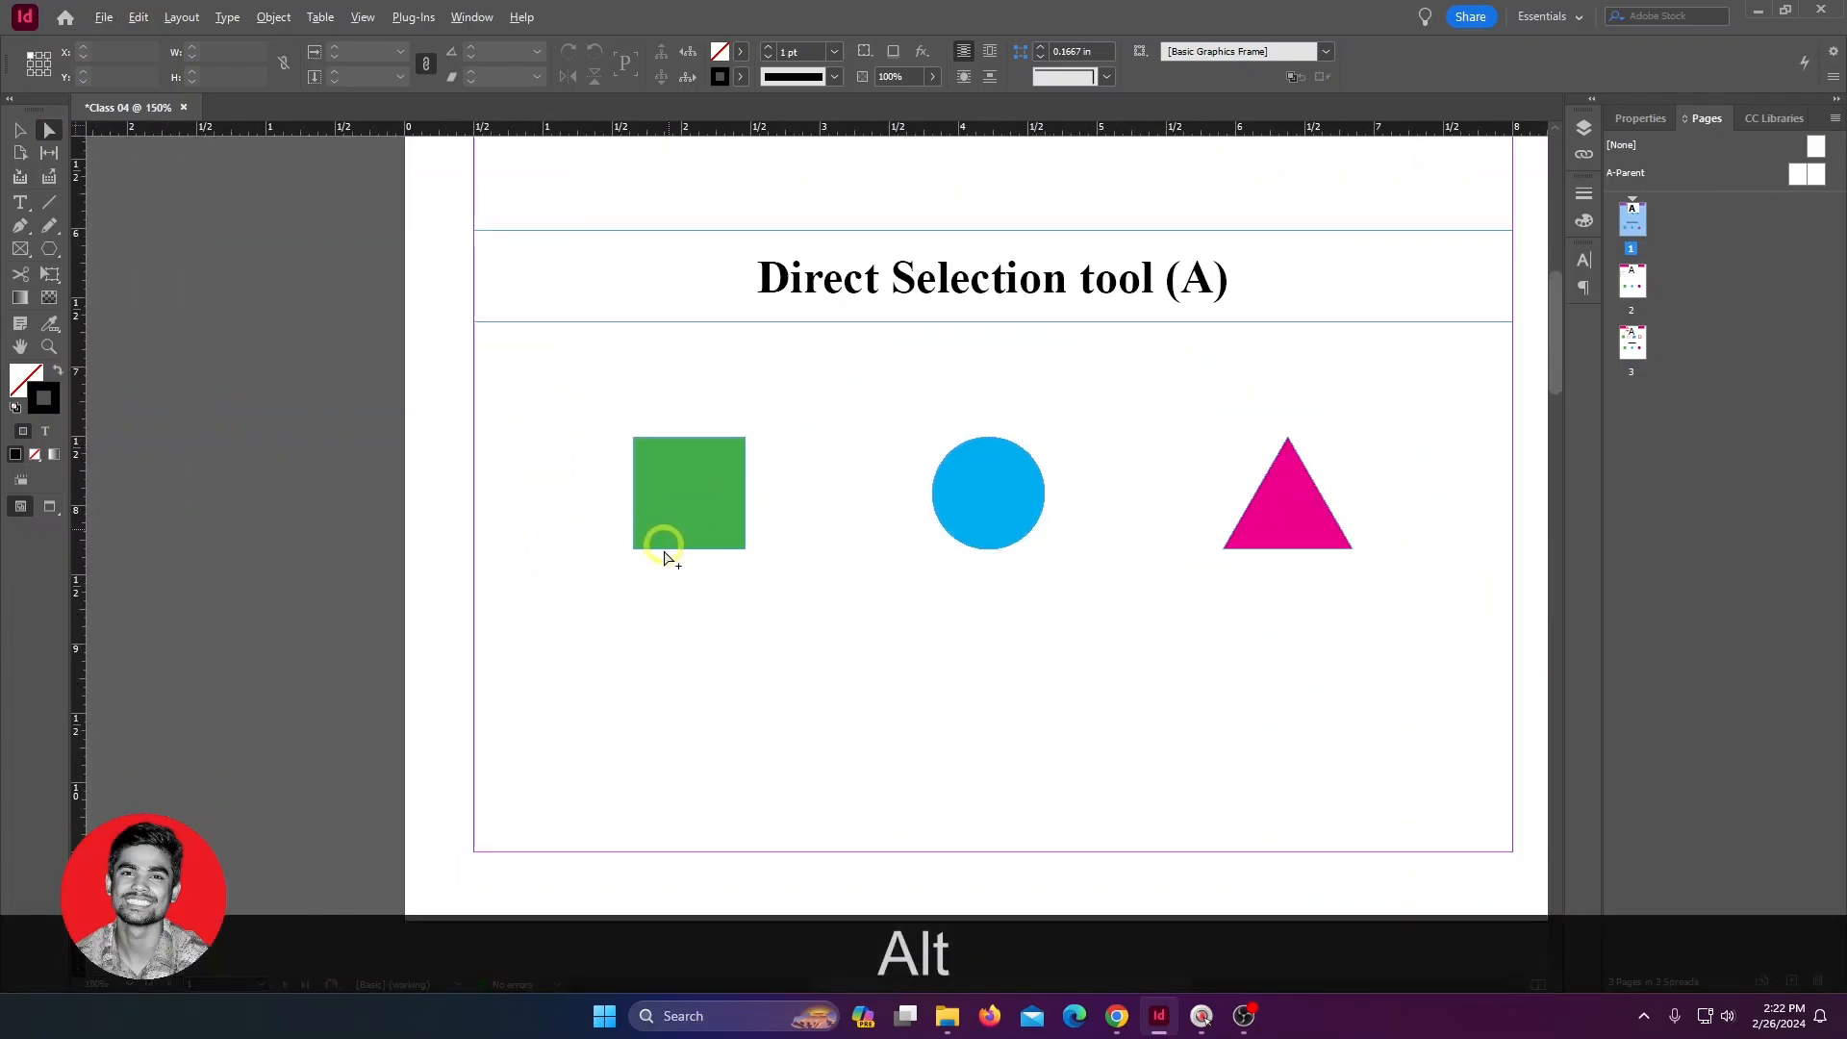
scroll(664, 481, "up", 3)
scroll(676, 459, "up", 4)
scroll(722, 461, "down", 1)
scroll(616, 500, "down", 3)
left_click(654, 489)
scroll(615, 491, "up", 2)
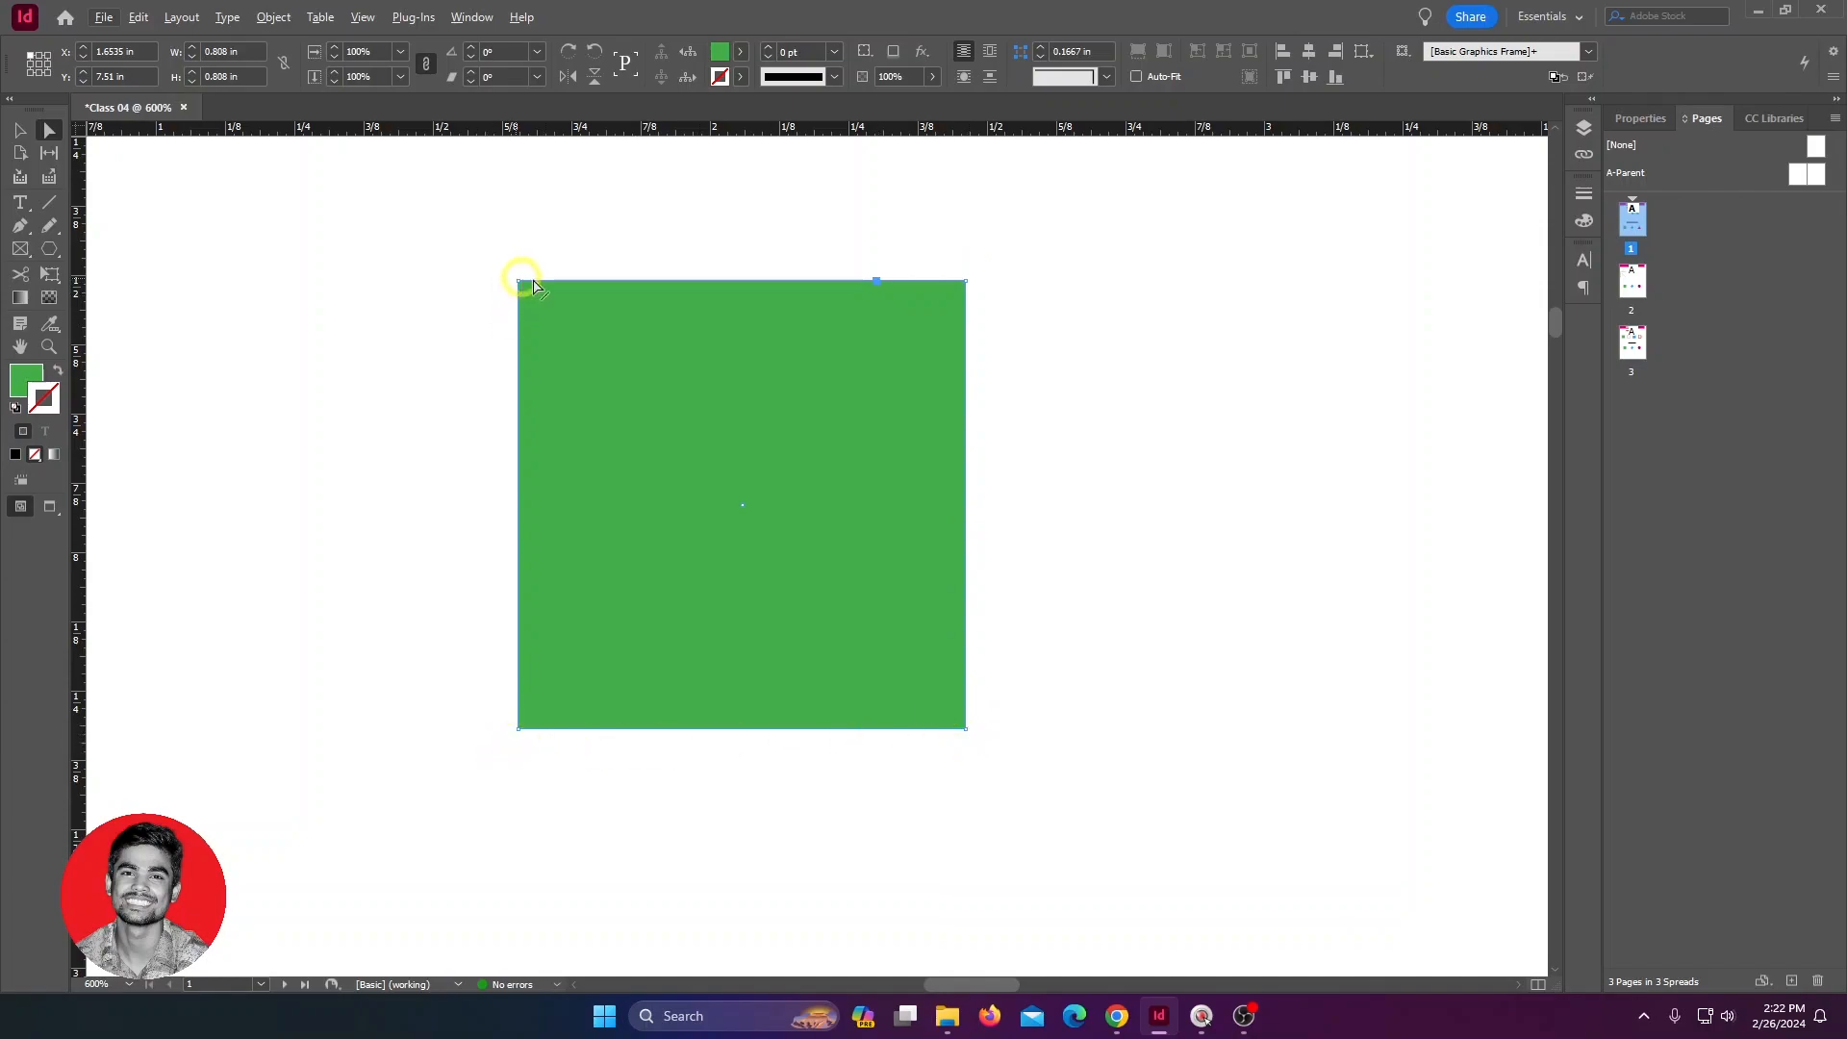
Step: Select only the green square's lower-right corner anchor point and examine it closely
left_click(965, 730)
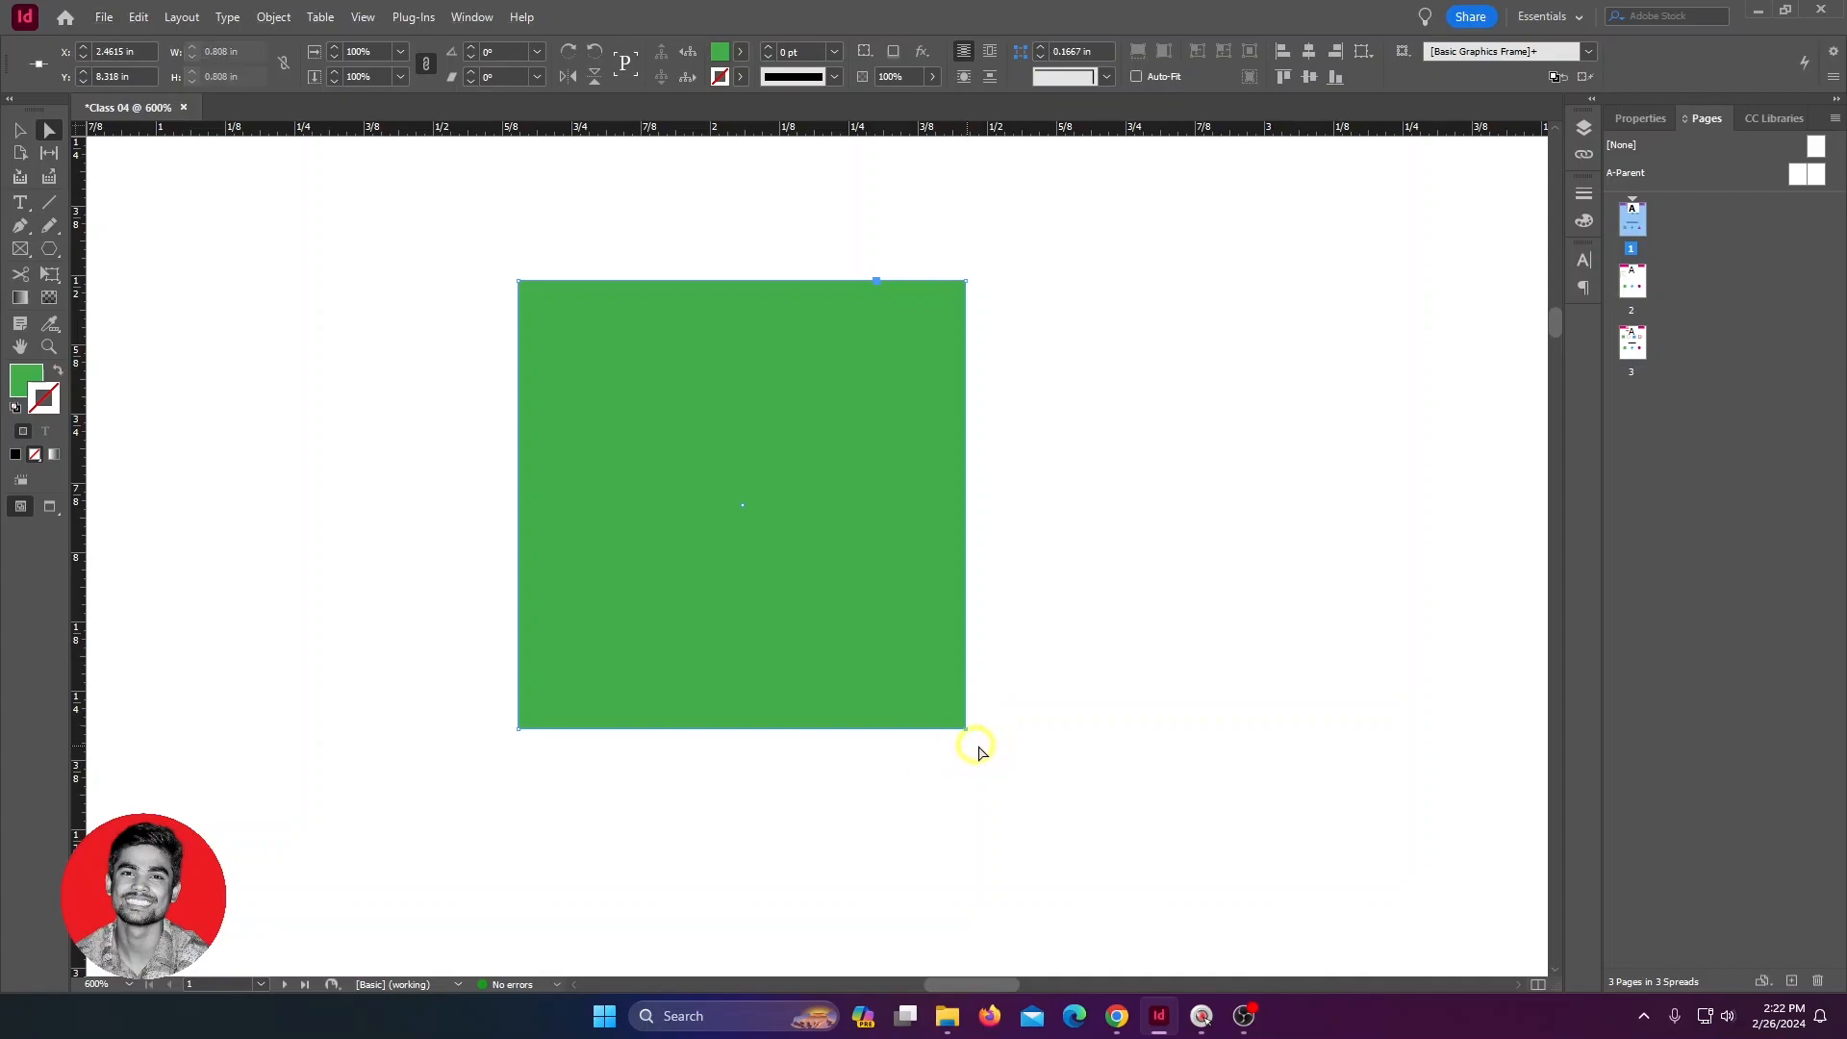
scroll(978, 751, "up", 5, "alt")
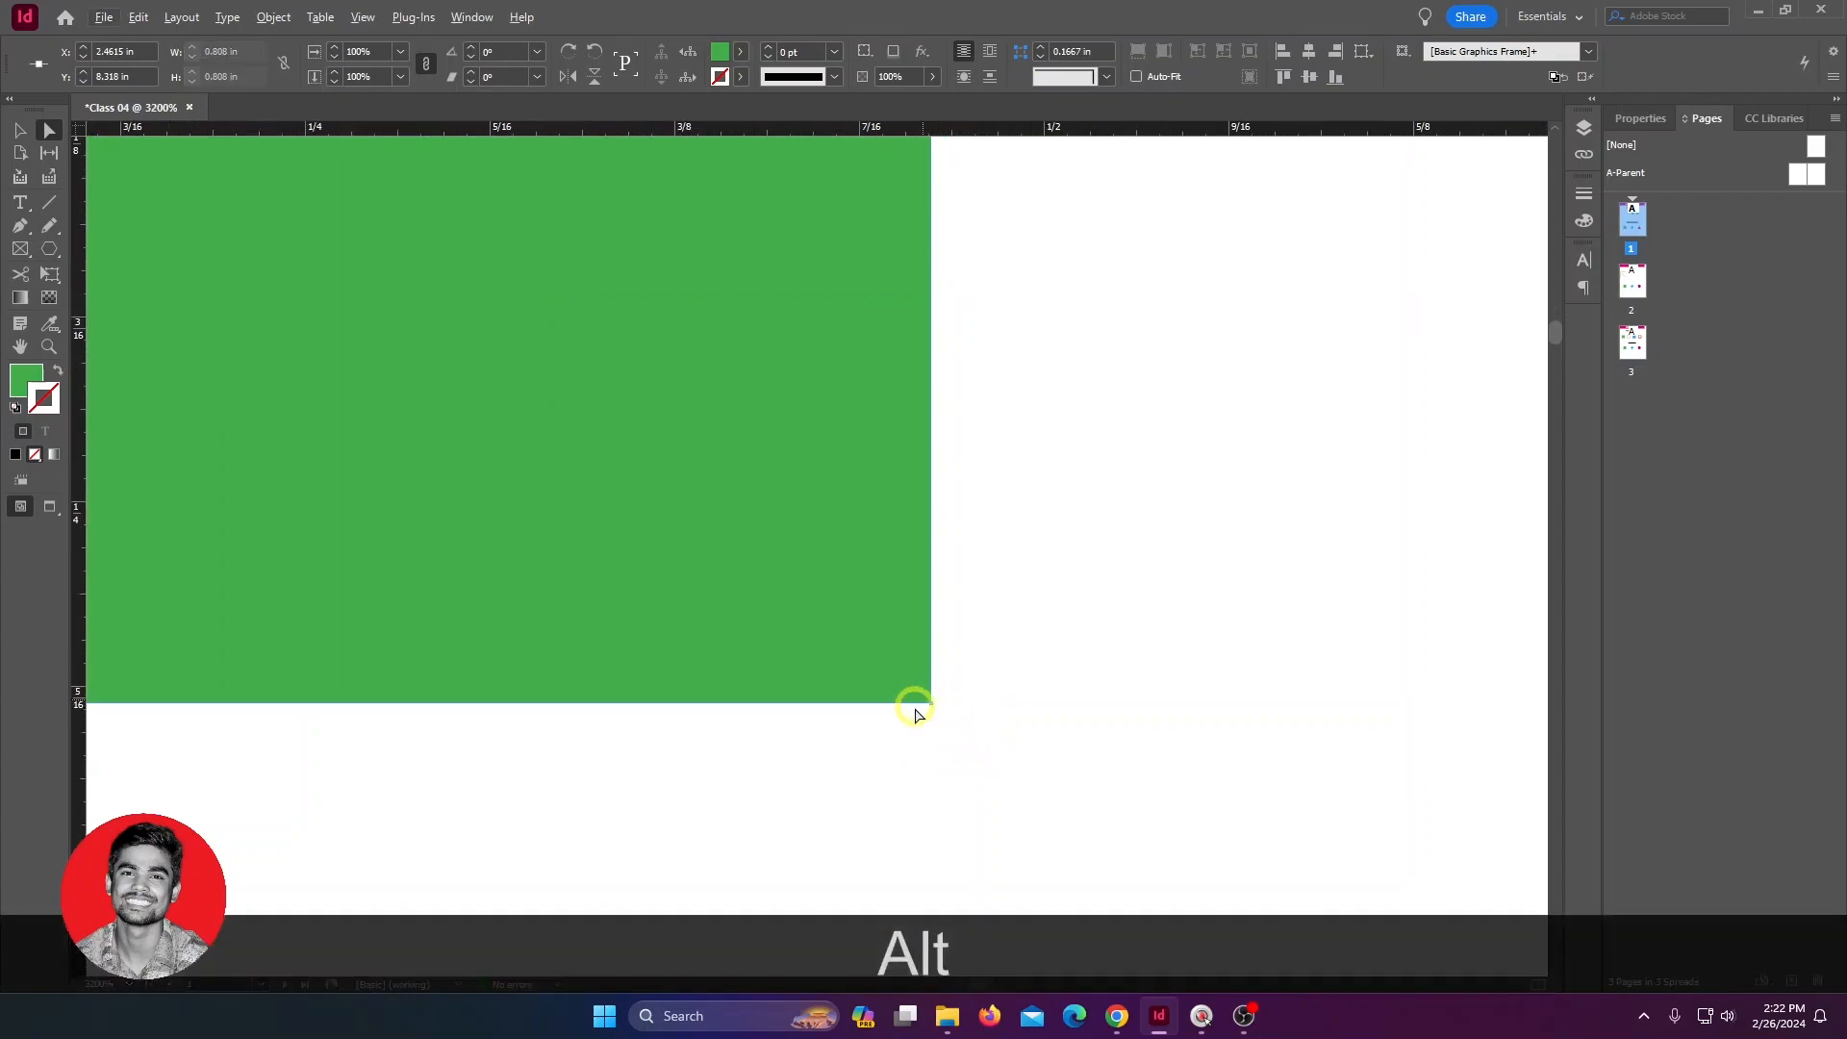
scroll(895, 707, "down", 7, "alt")
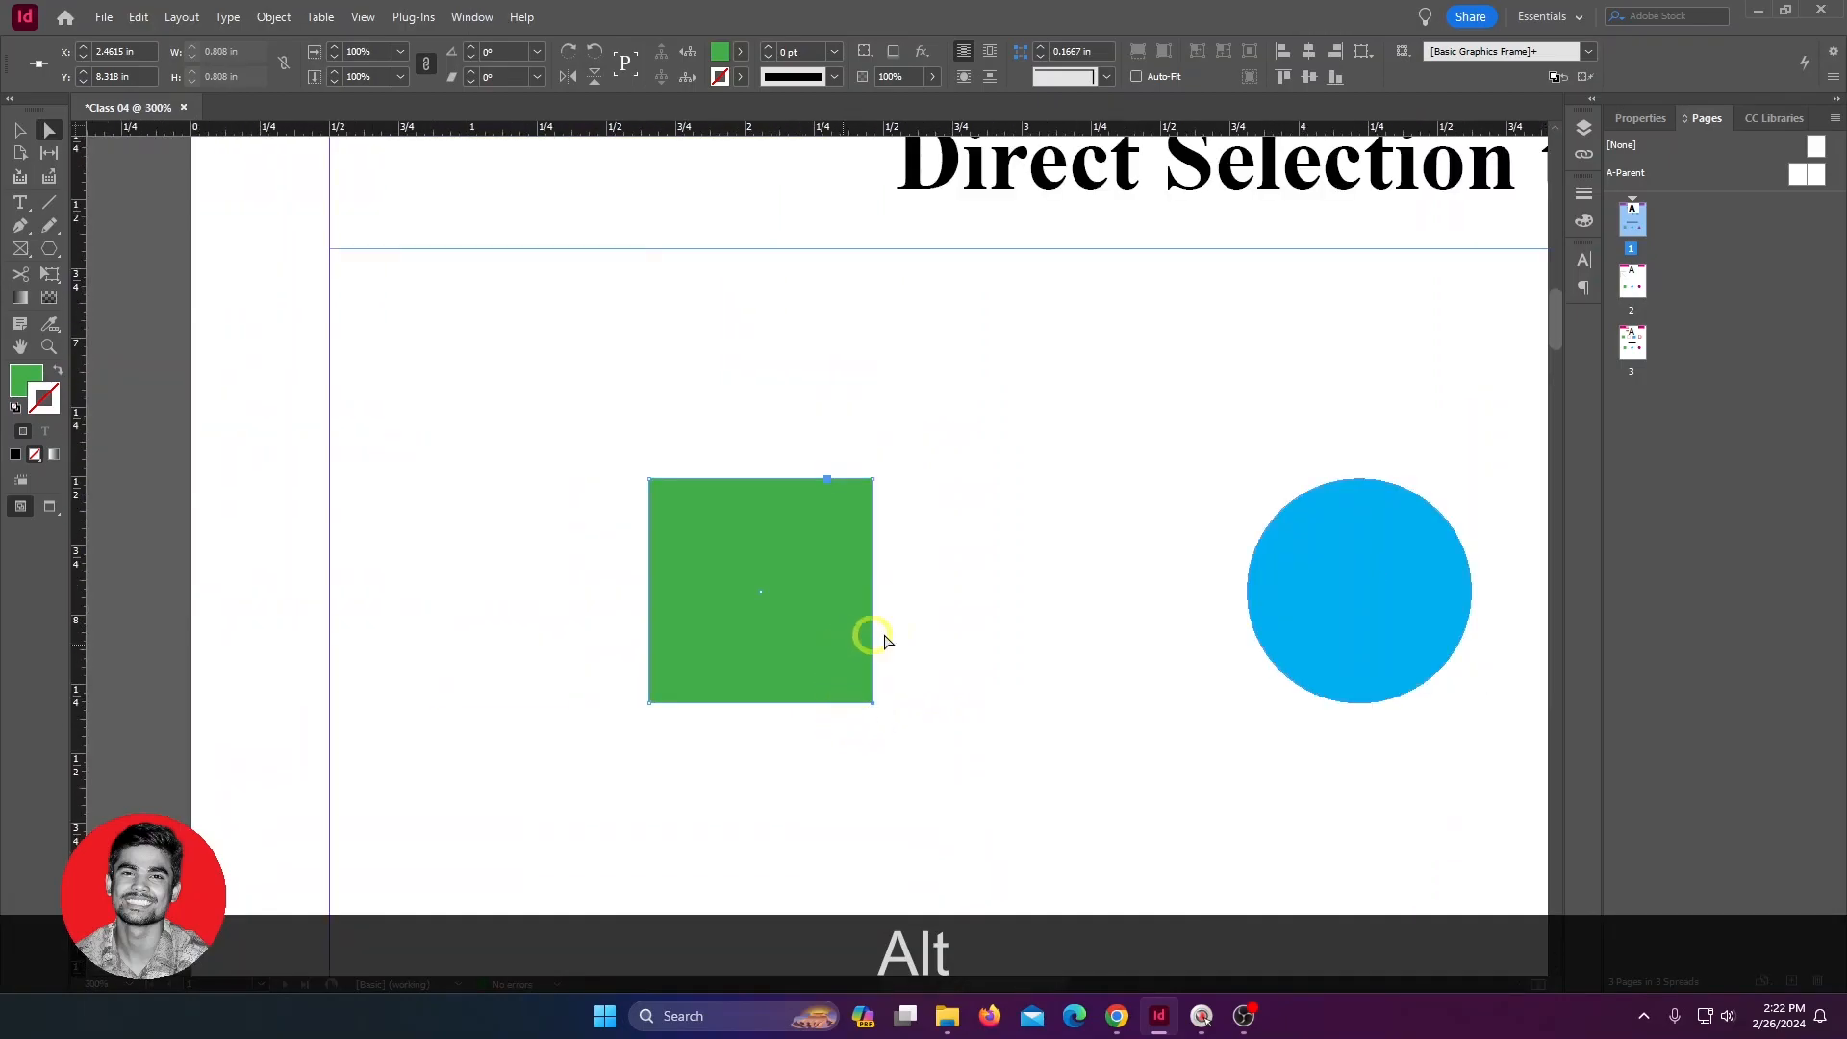
scroll(808, 717, "down", 2, "alt")
scroll(837, 746, "up", 2, "alt")
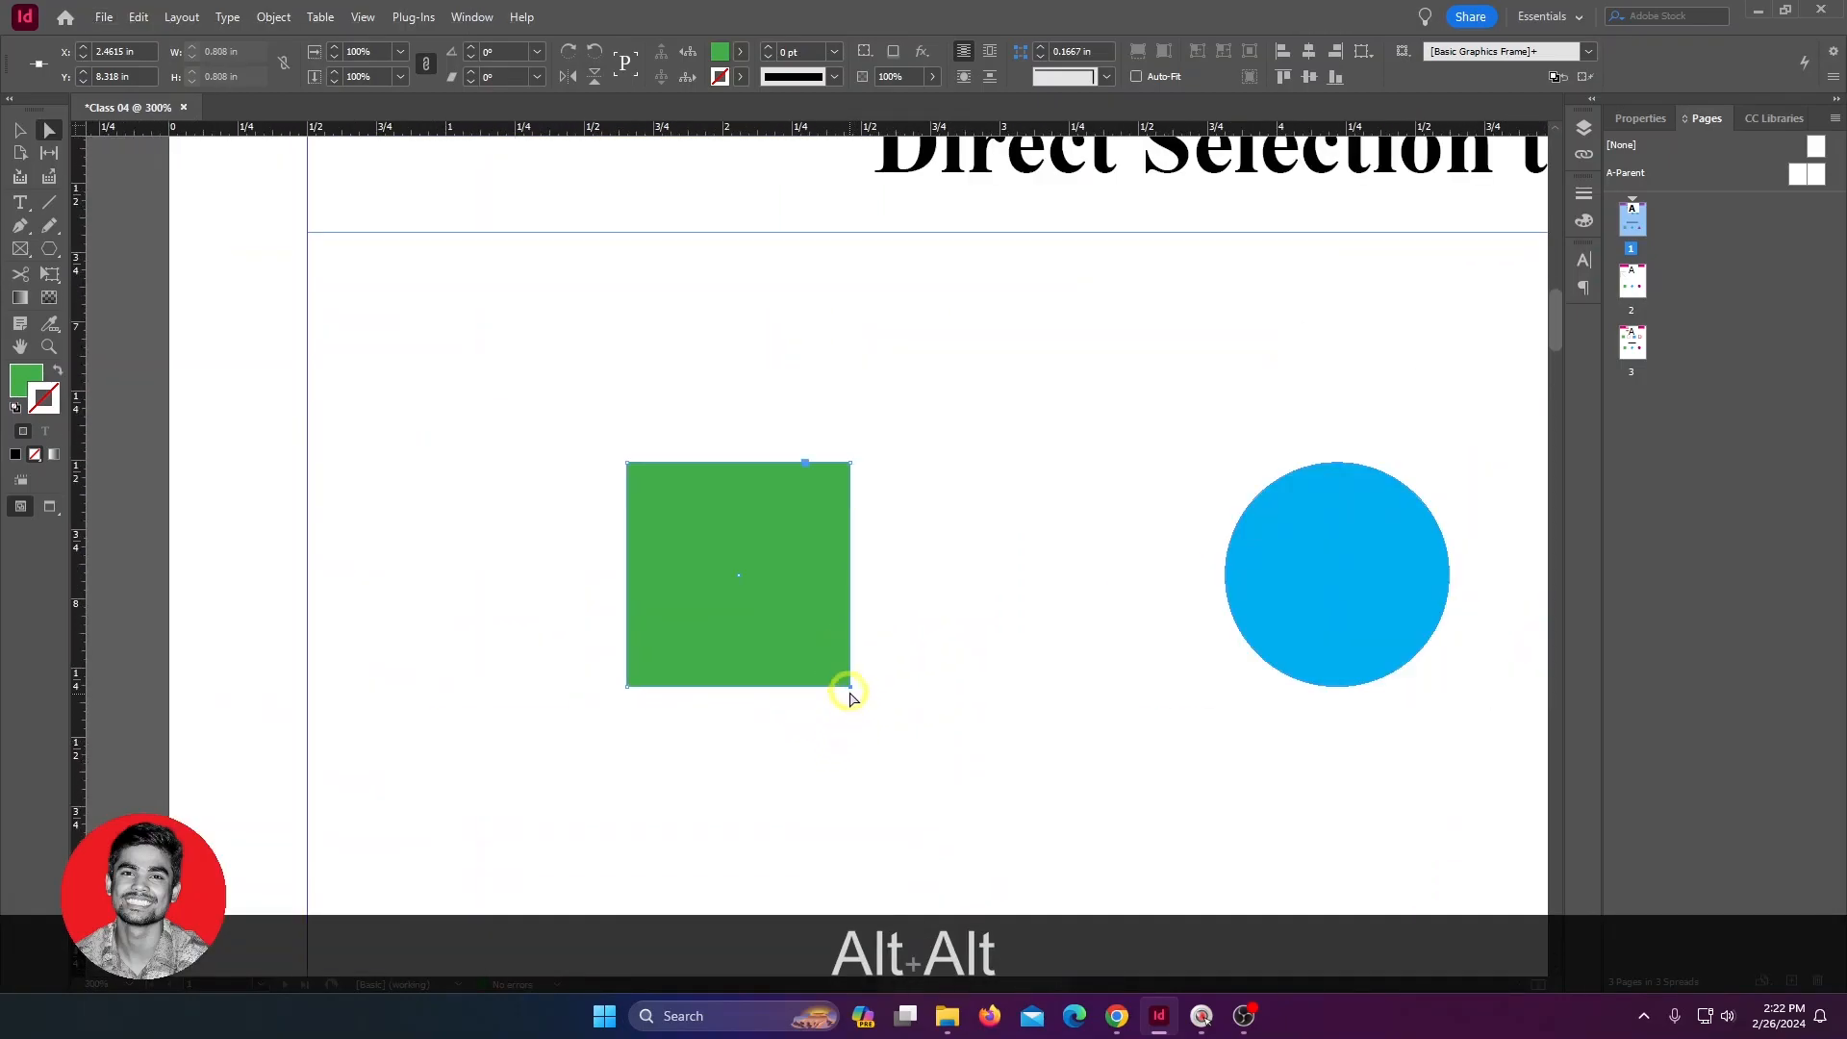
Step: Reshape the green square by moving its lower-right anchor point outward and its upper-left anchor point inward to form an arrowhead-like shape
left_click_drag(851, 689, 1108, 856)
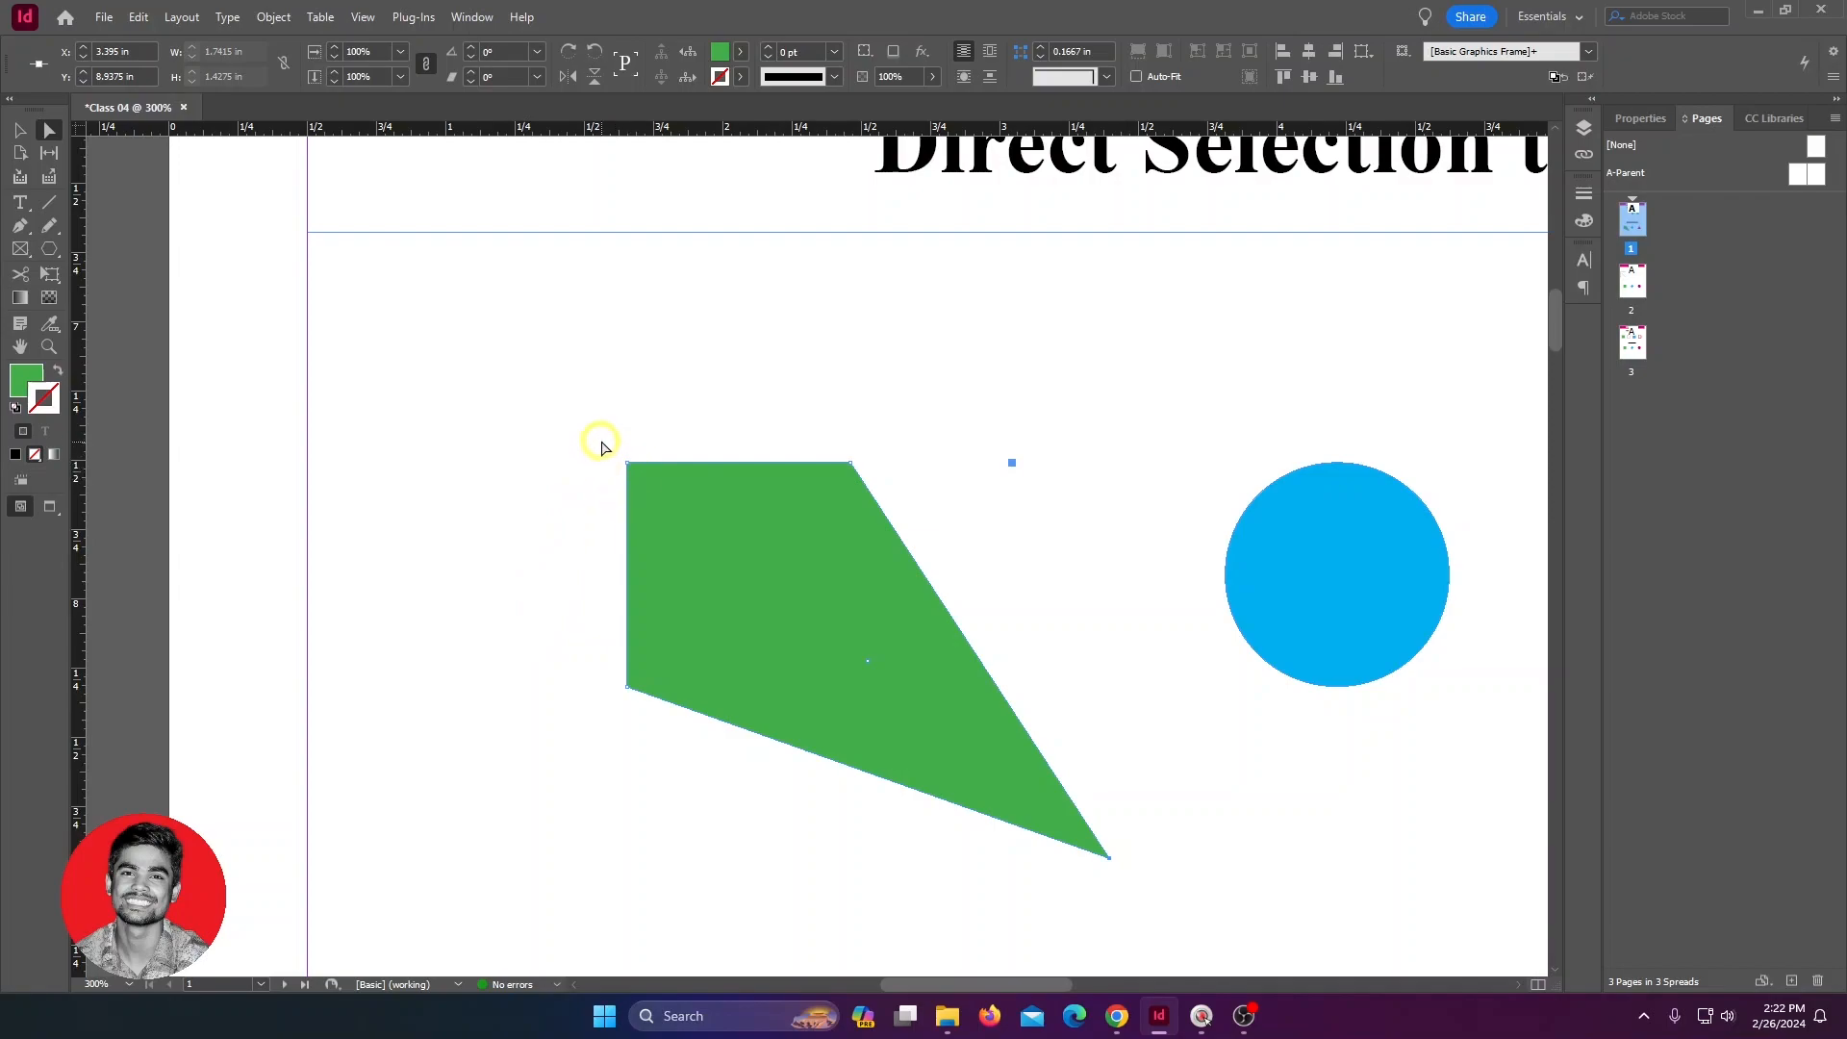
left_click(646, 491)
left_click_drag(627, 466, 921, 724)
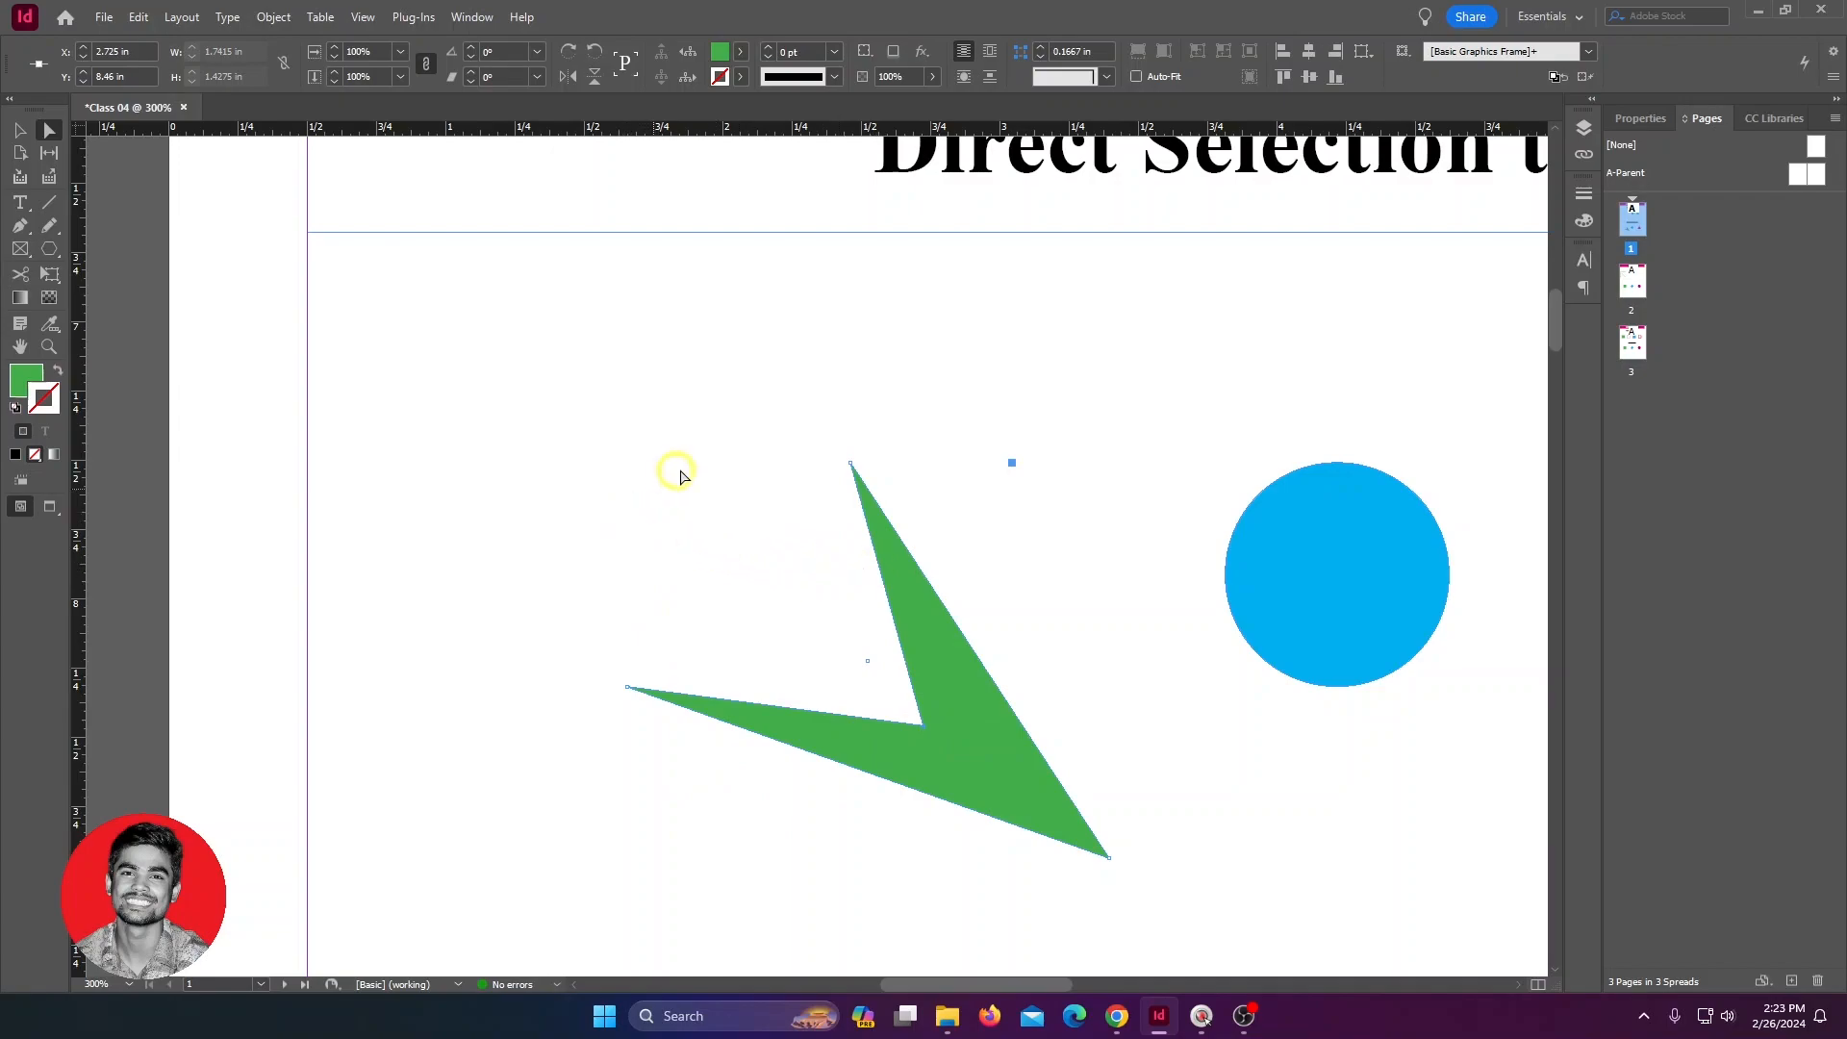
Step: Select the green shape's upper and left tip anchor points together and move both up and to the left to about X 1.72 in, Y 6.96 in
key("shift")
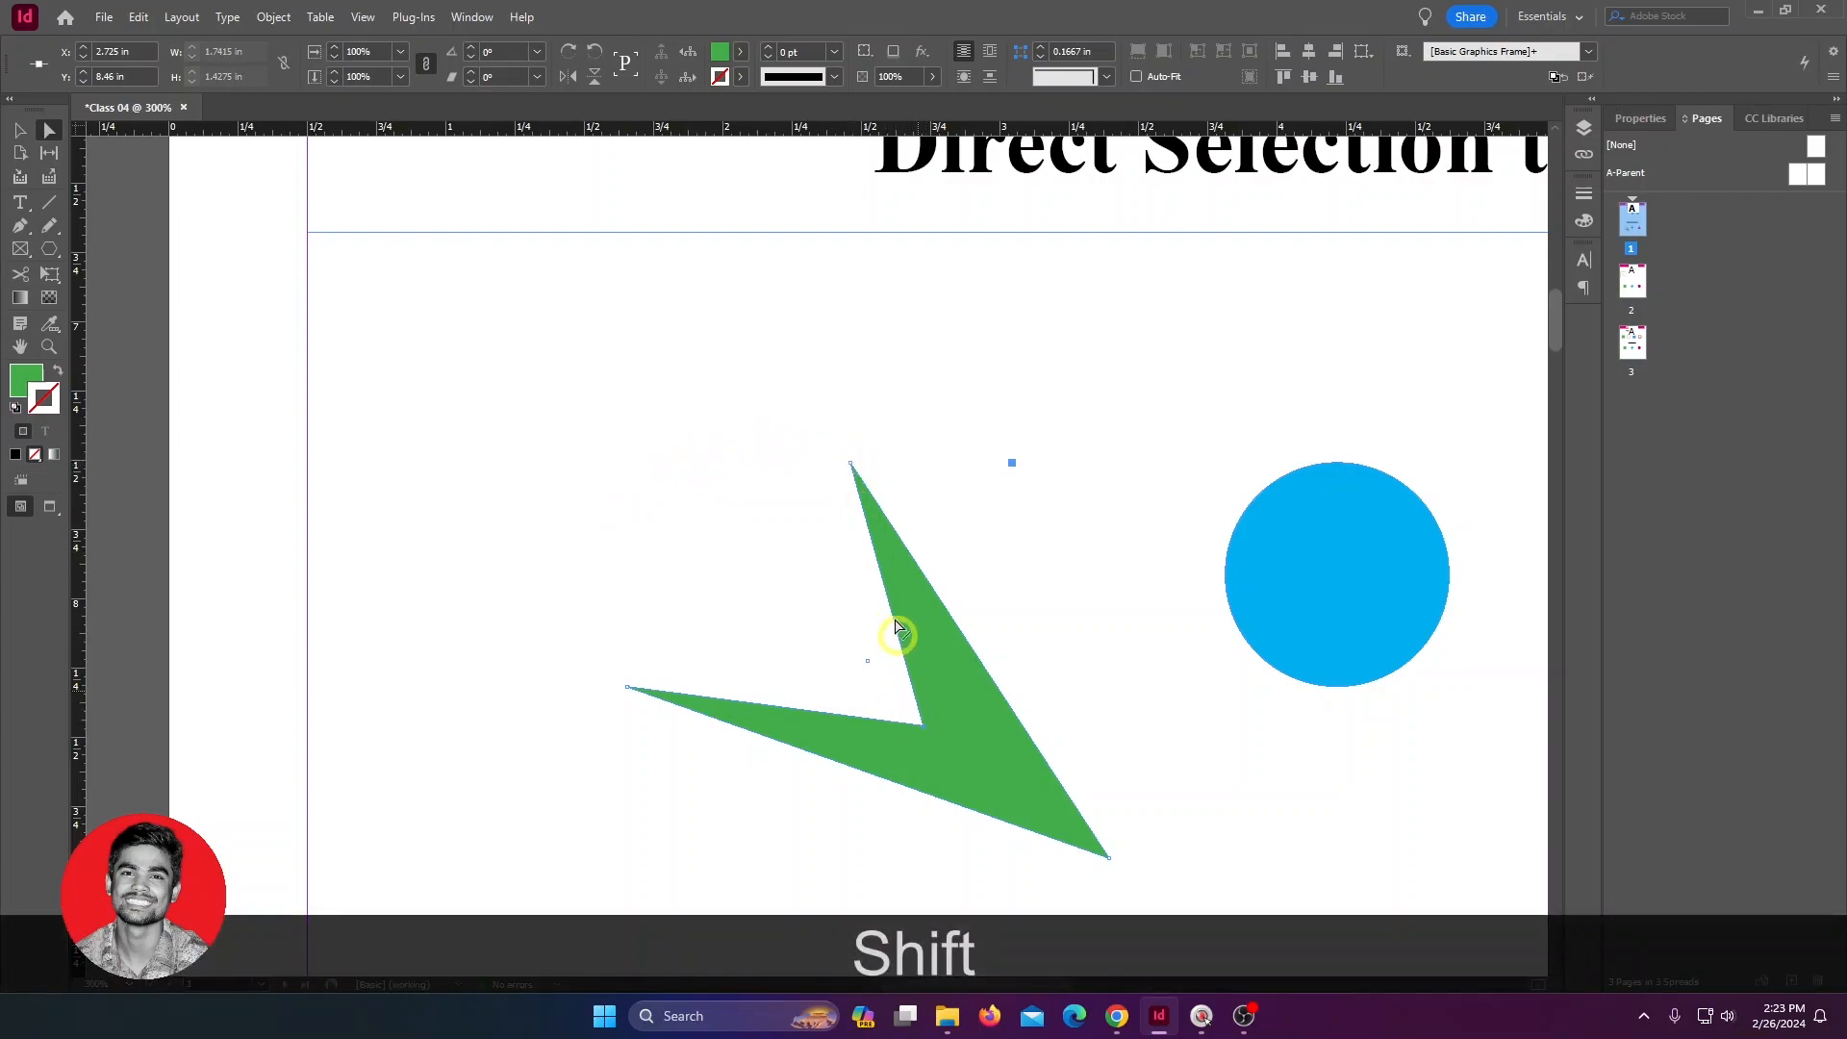
left_click(1037, 567)
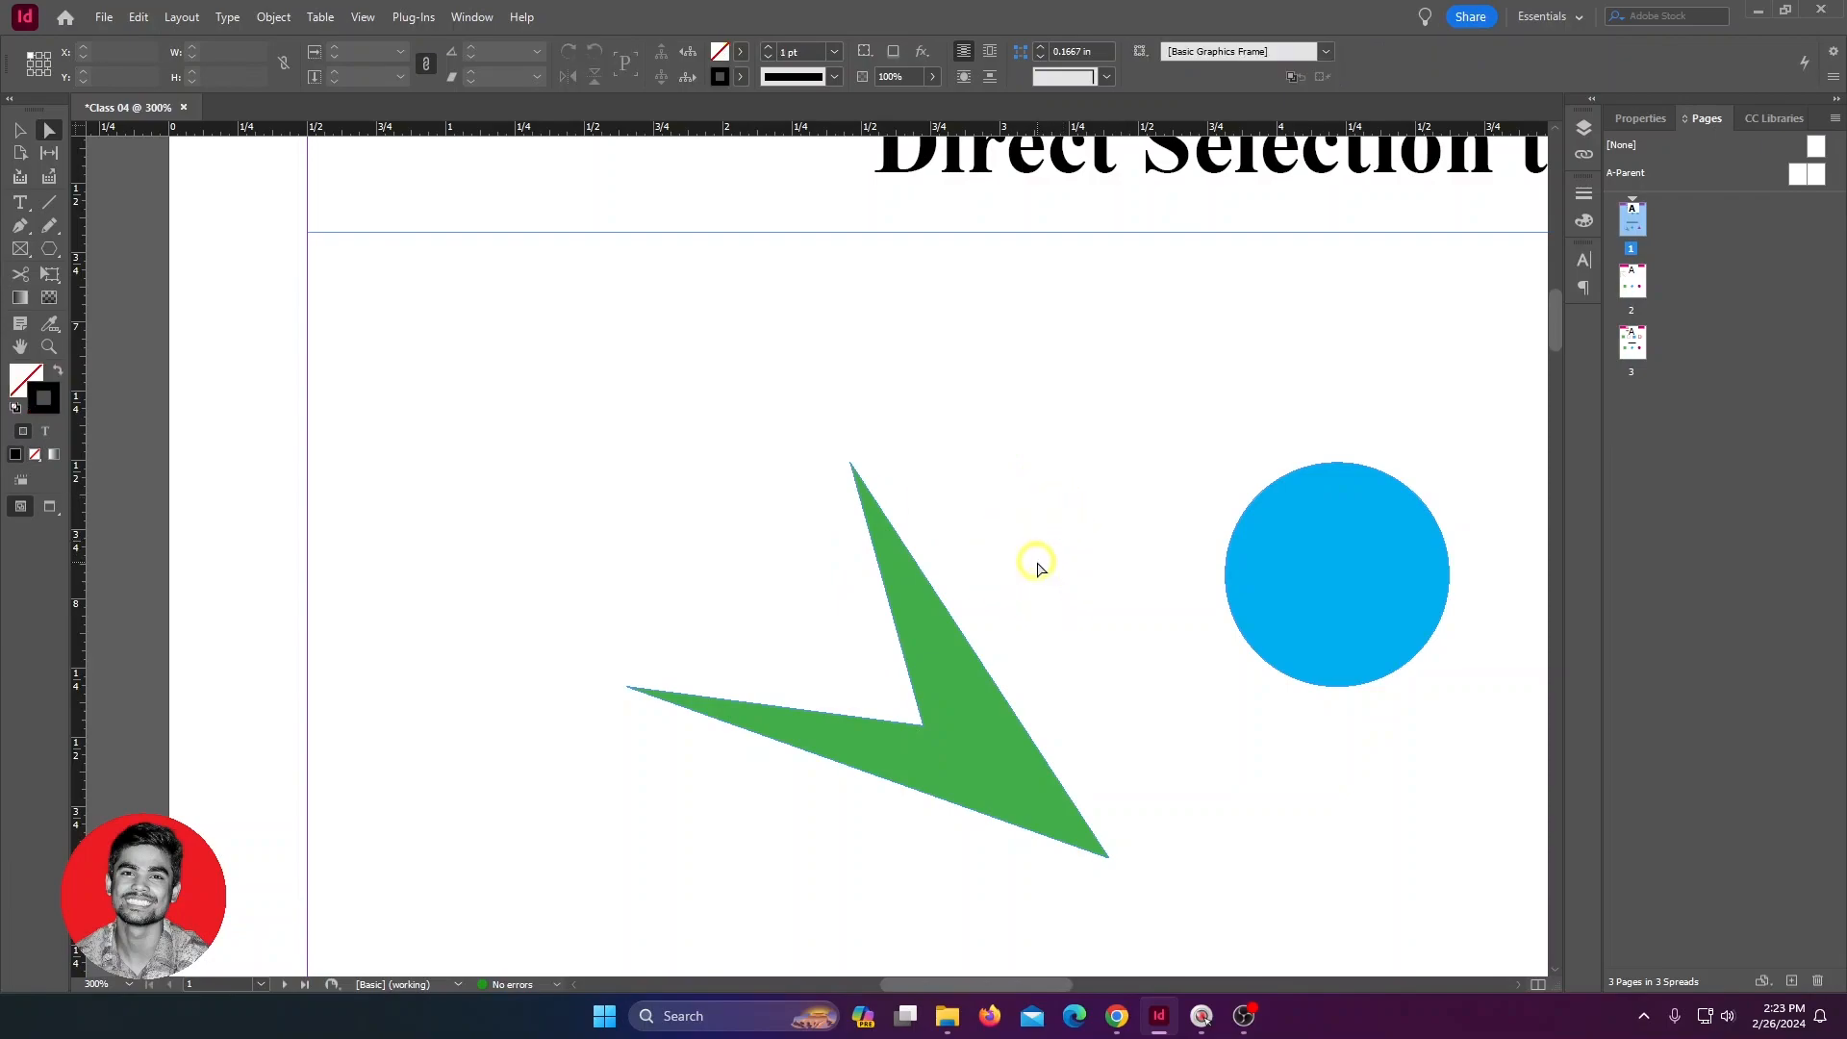
key("shift")
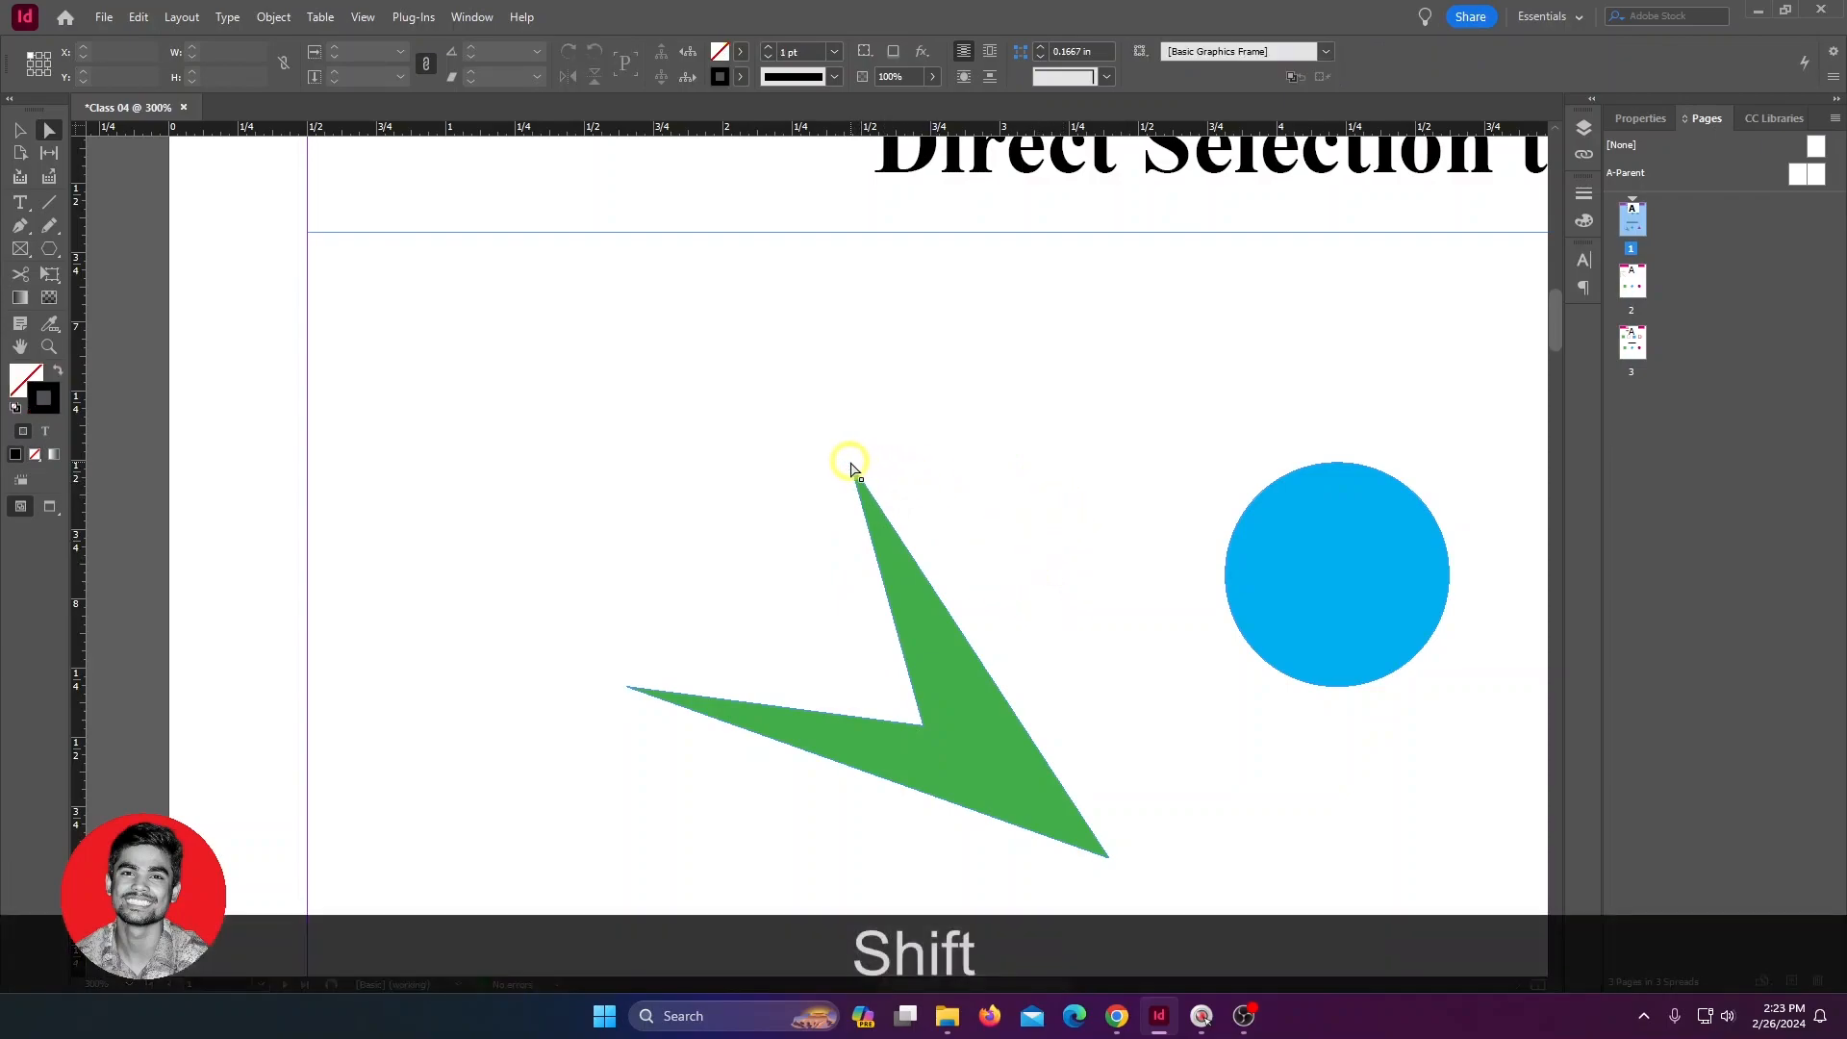
left_click(851, 468, "shift")
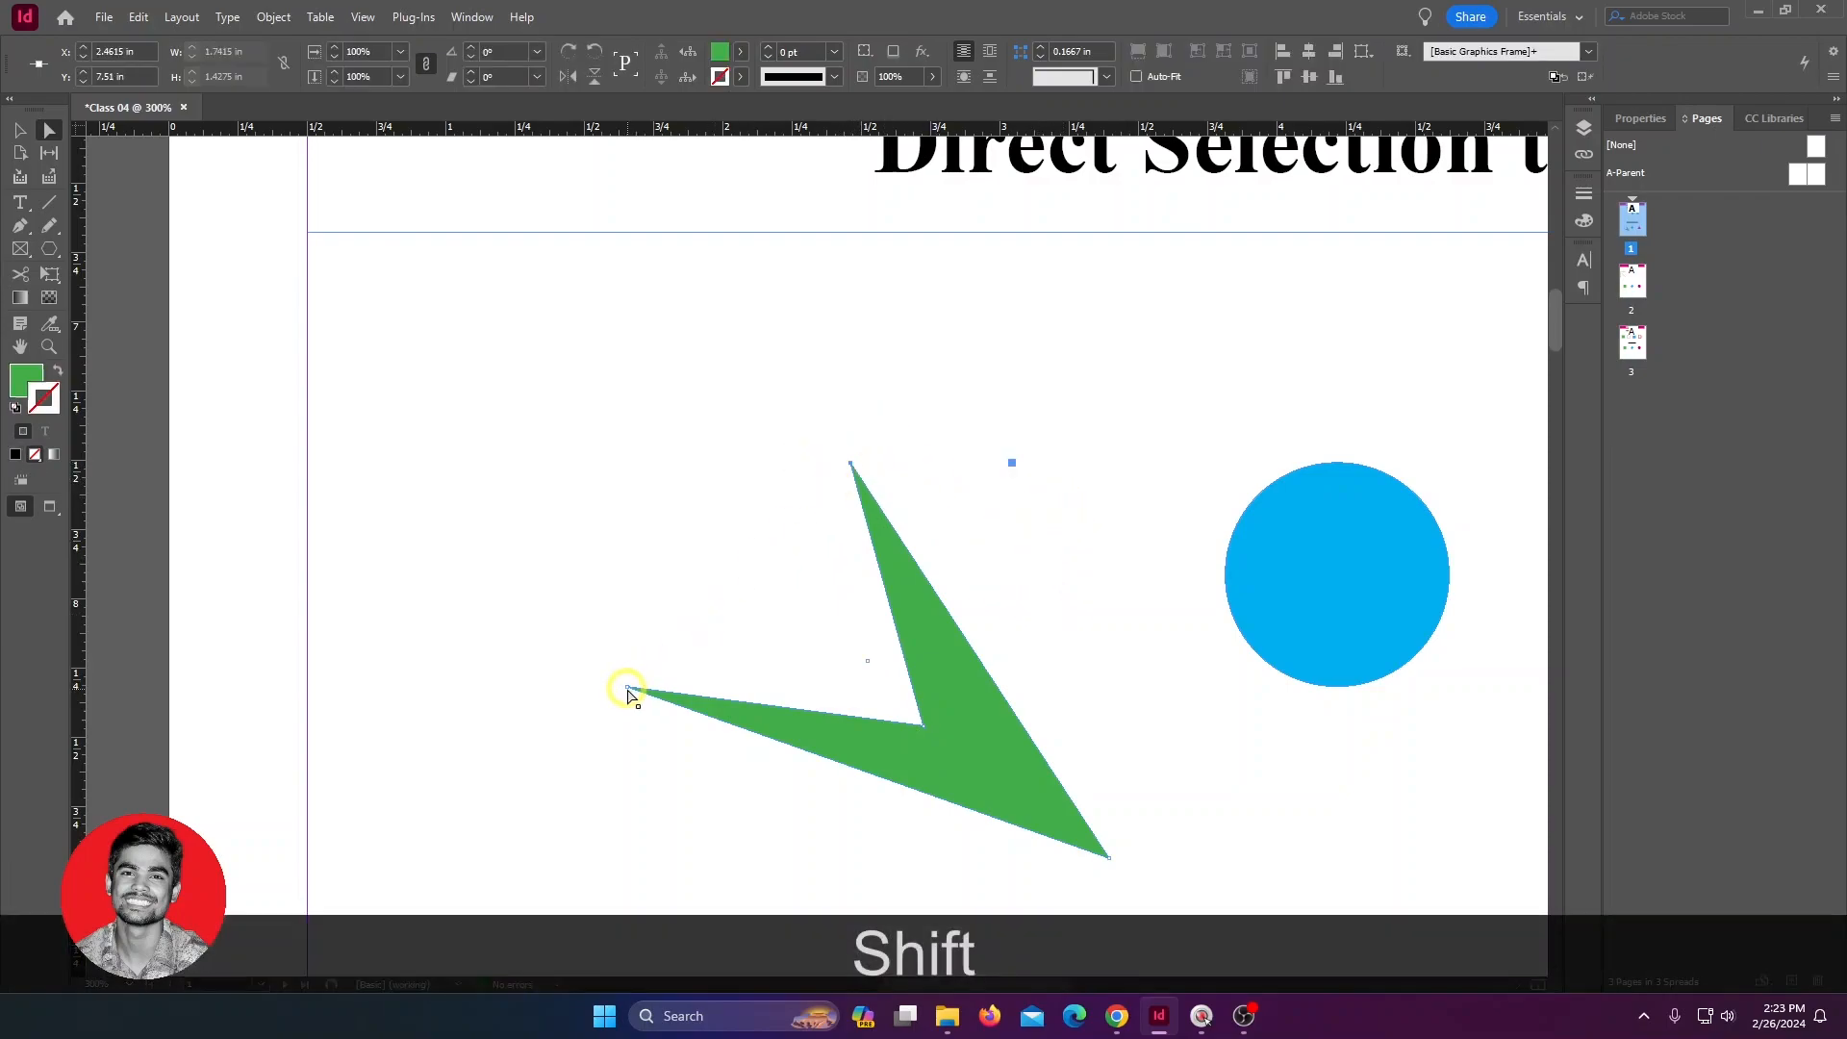
left_click(853, 469, "shift")
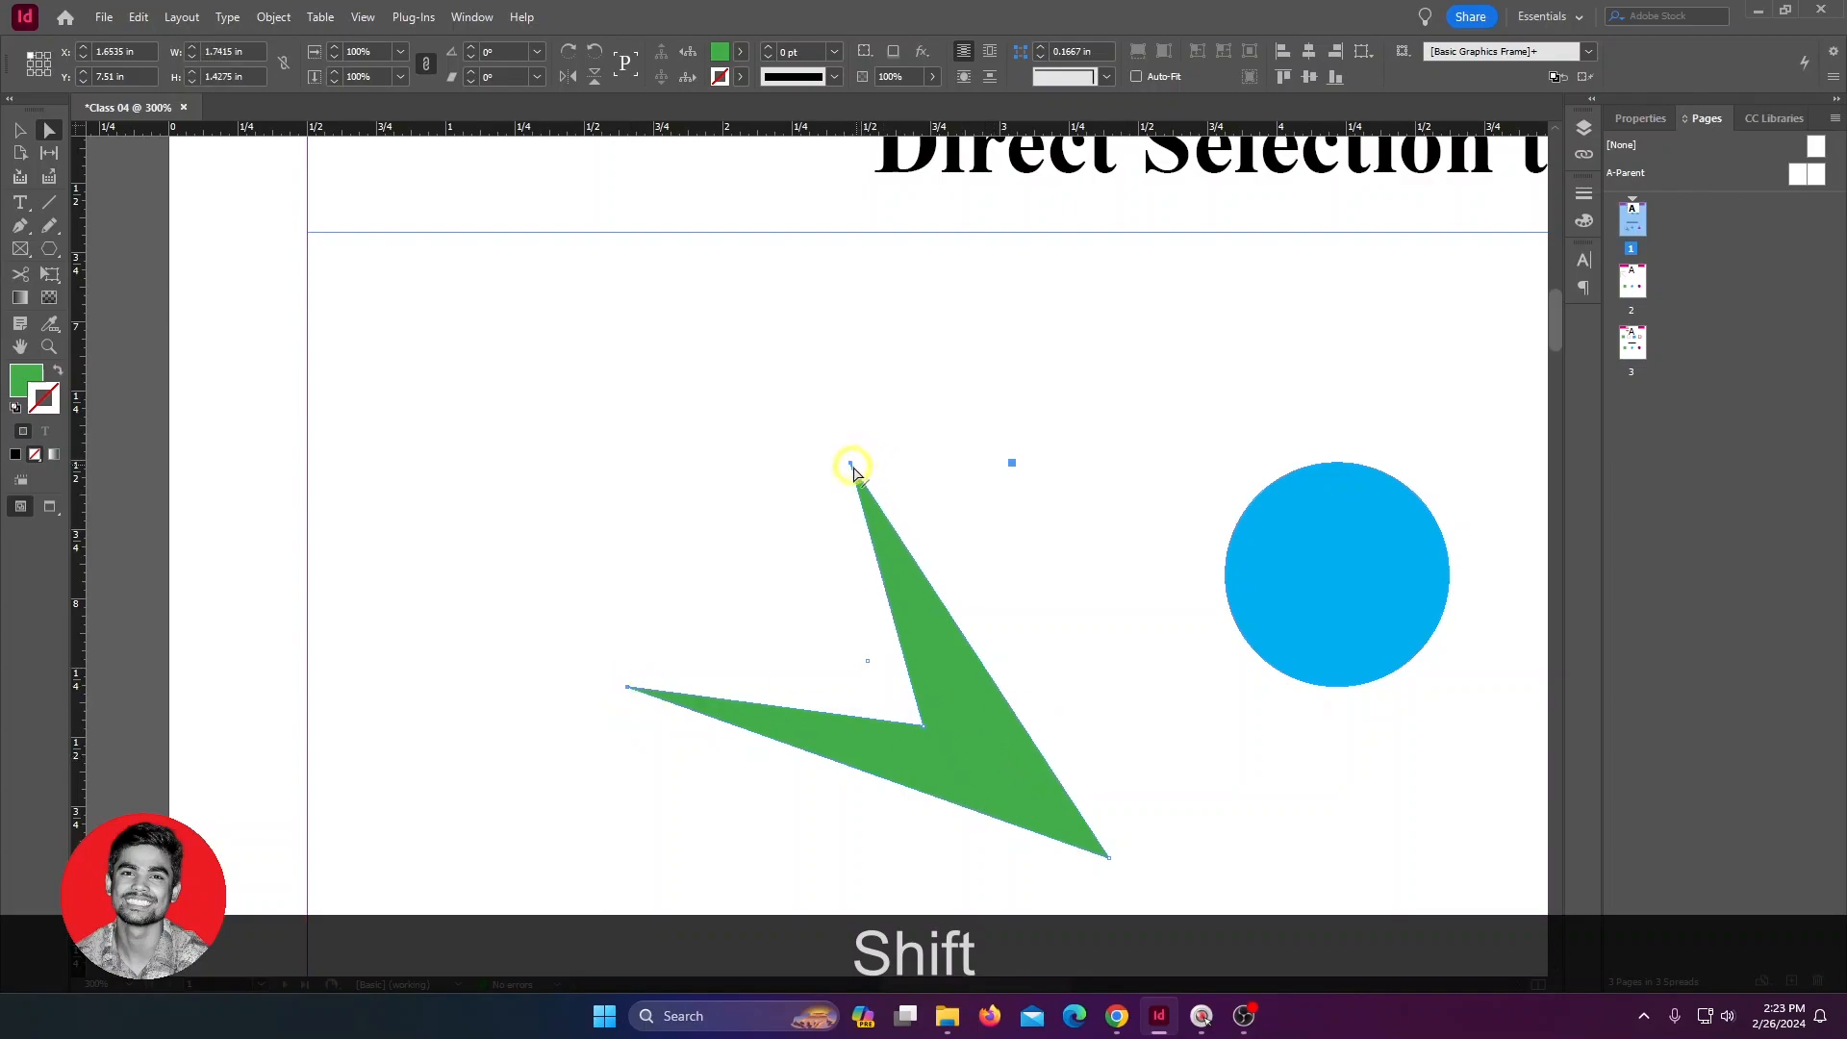
left_click_drag(852, 465, 644, 309)
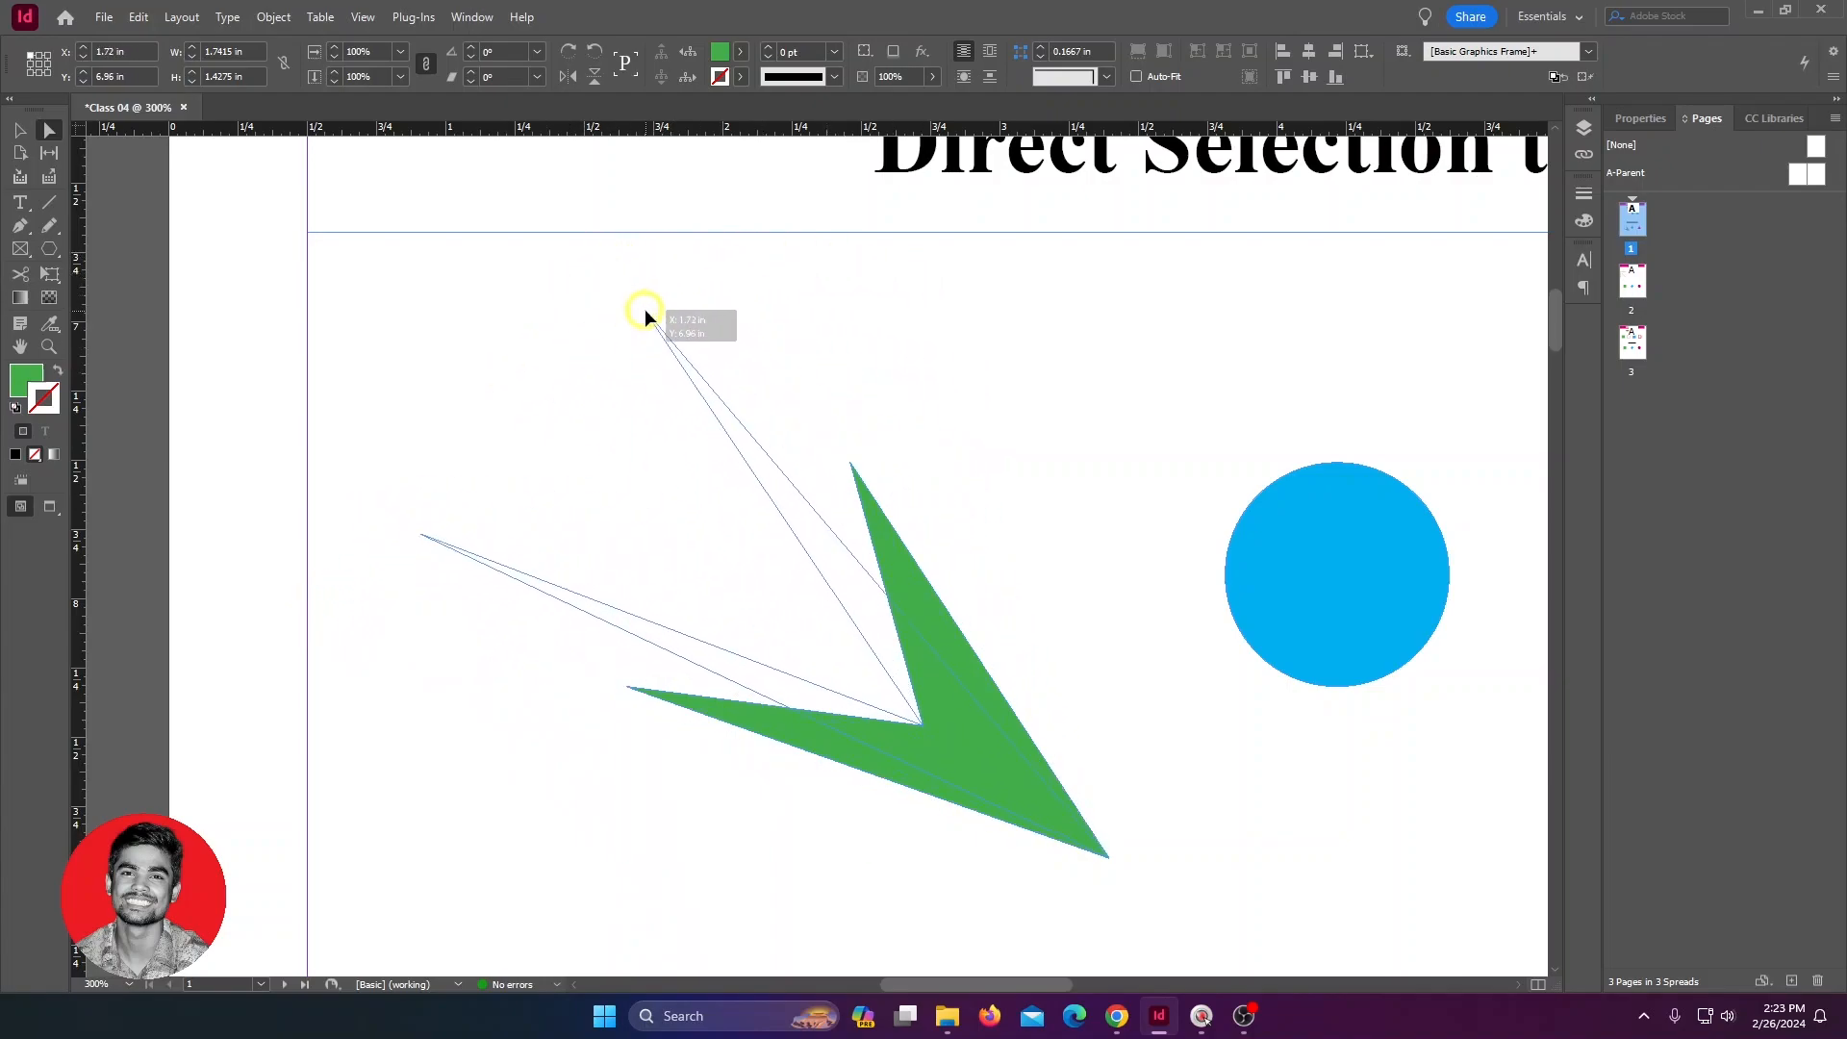
Step: Reshape the blue circle by moving its bottom anchor point downward and its right anchor point outward, to about 1.13 in wide and high
scroll(617, 541, "up", 1)
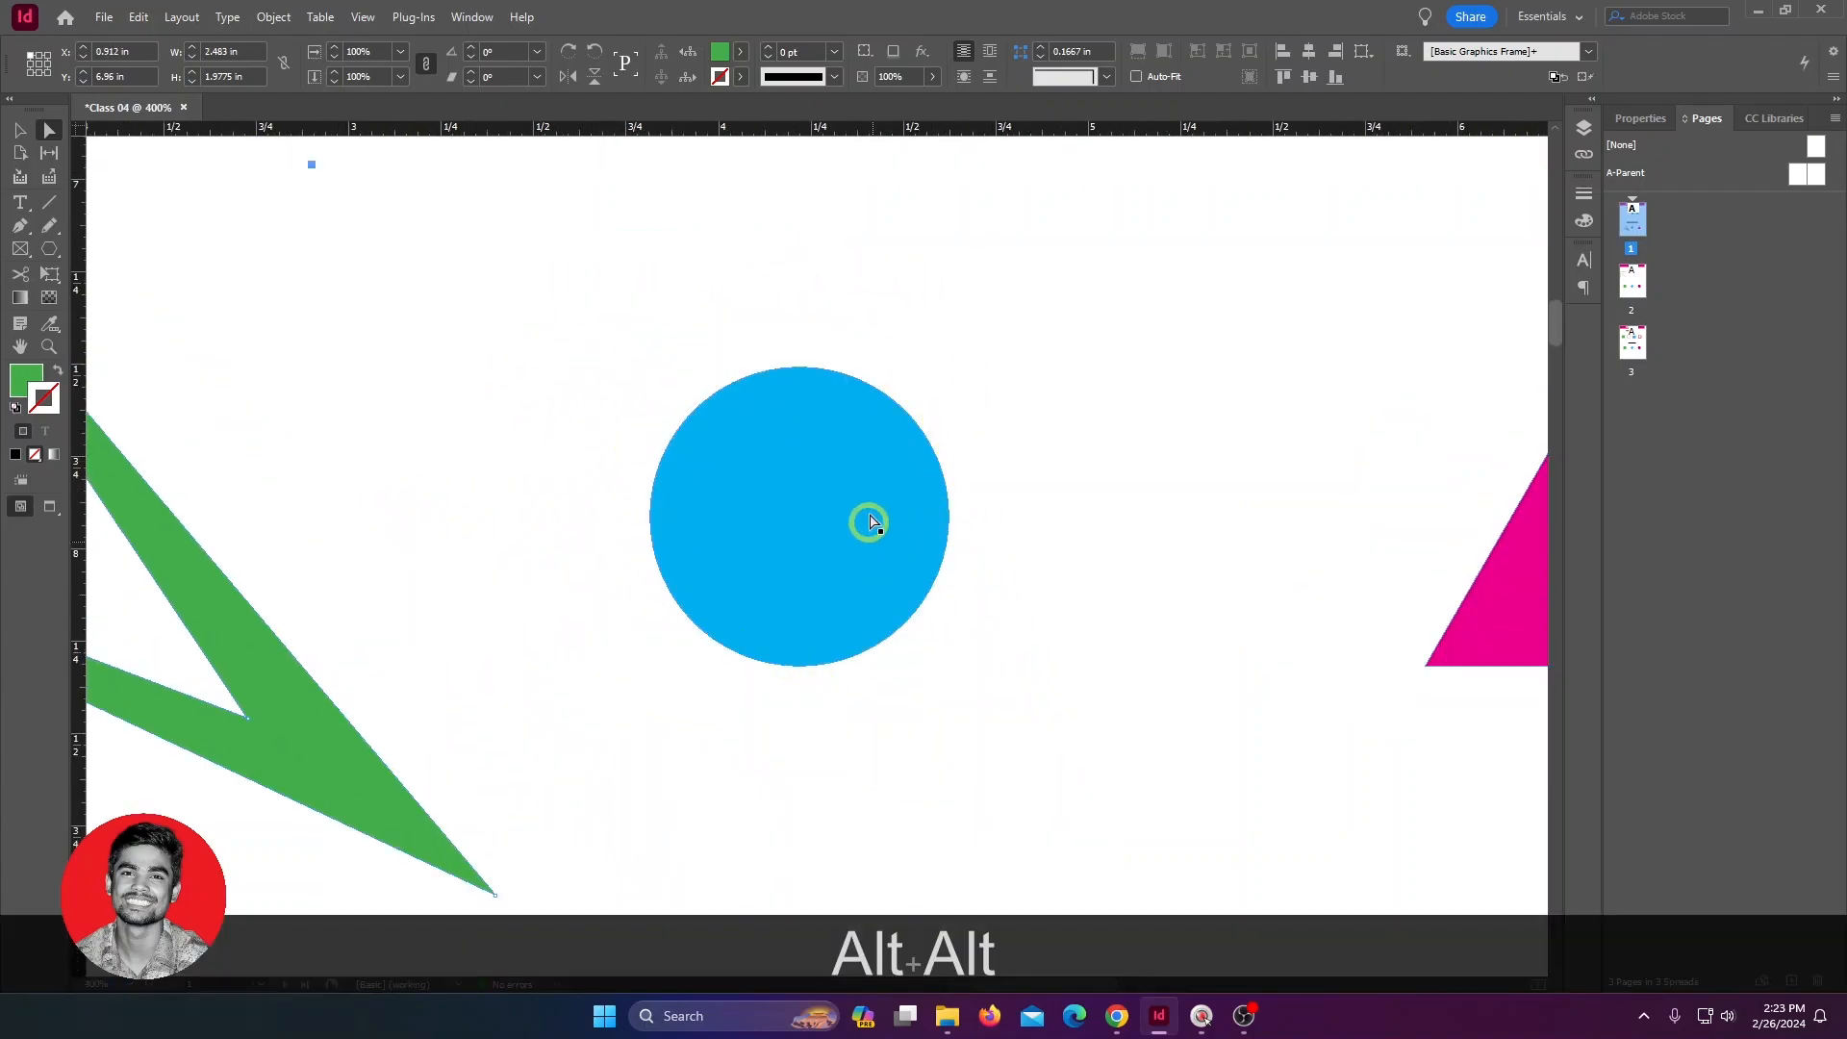
scroll(869, 522, "down", 2)
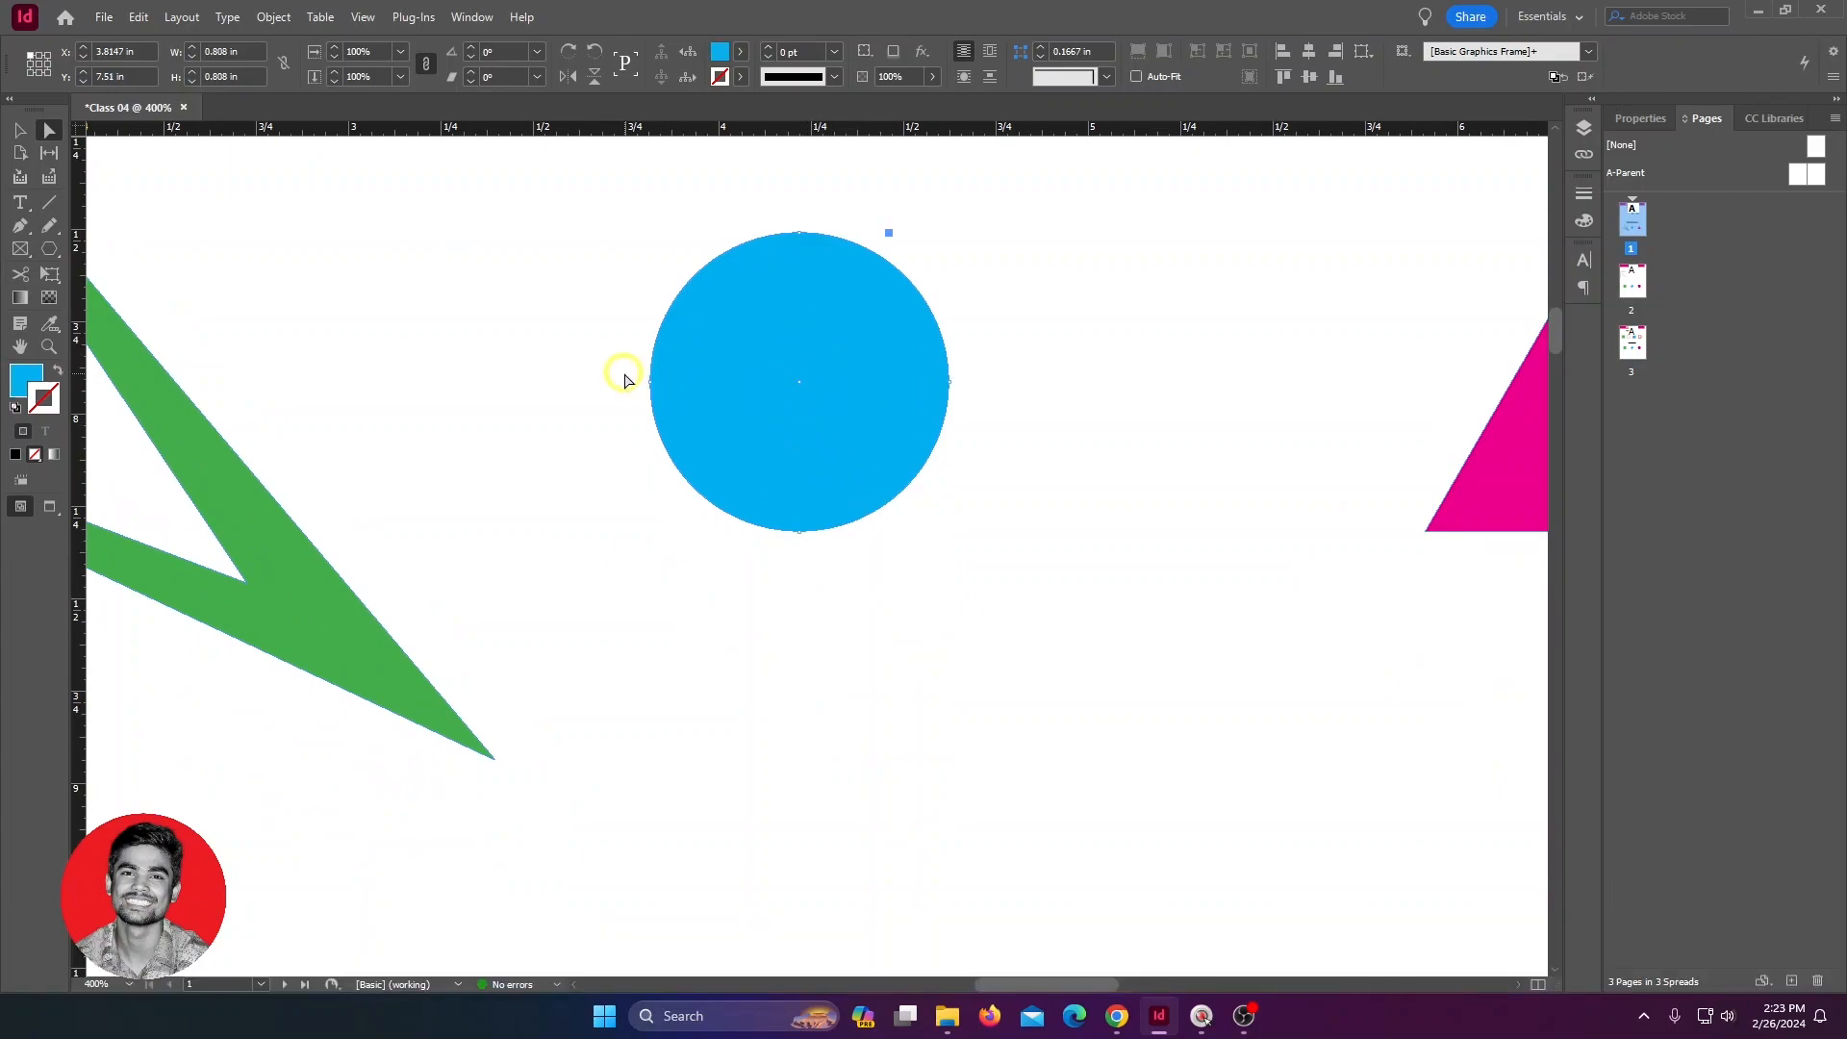
left_click(652, 384)
left_click(814, 533)
left_click_drag(802, 536, 803, 651)
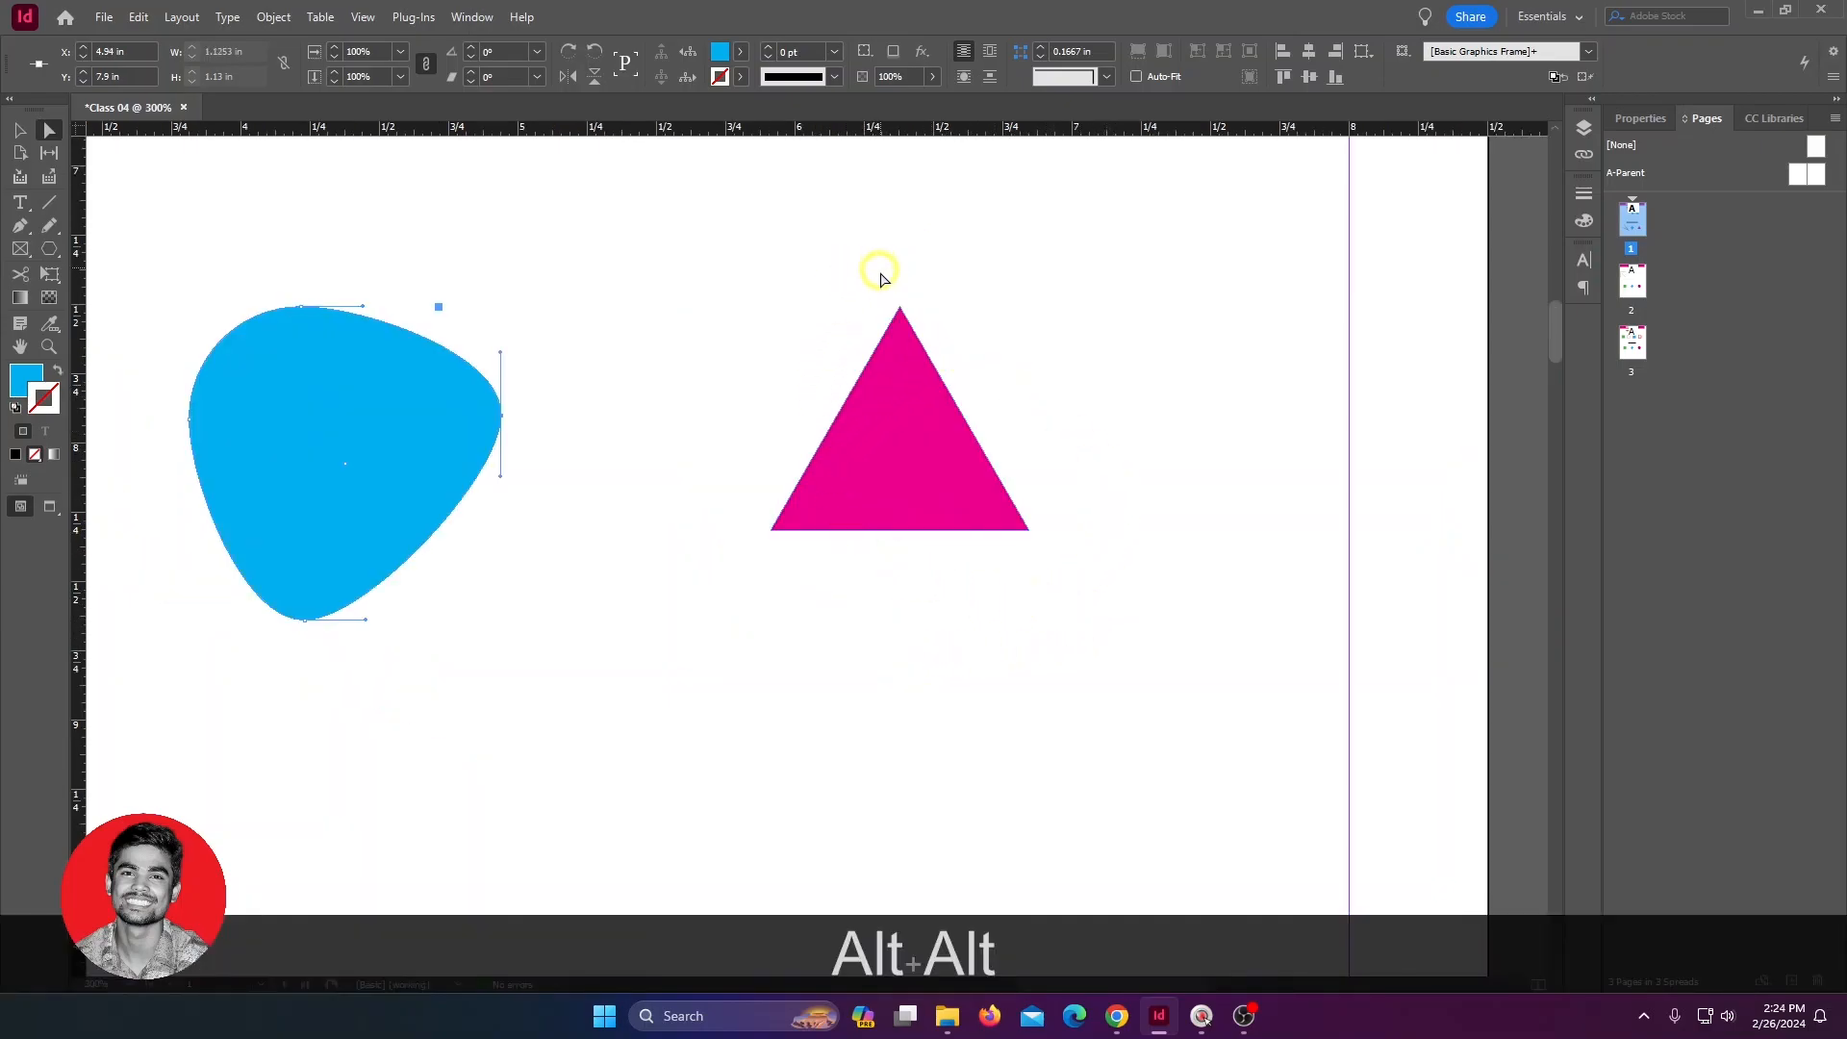
Step: Move the magenta triangle's top anchor point straight down below its base to about Y 9.12 in, then clear the selection
left_click_drag(870, 289, 1001, 358)
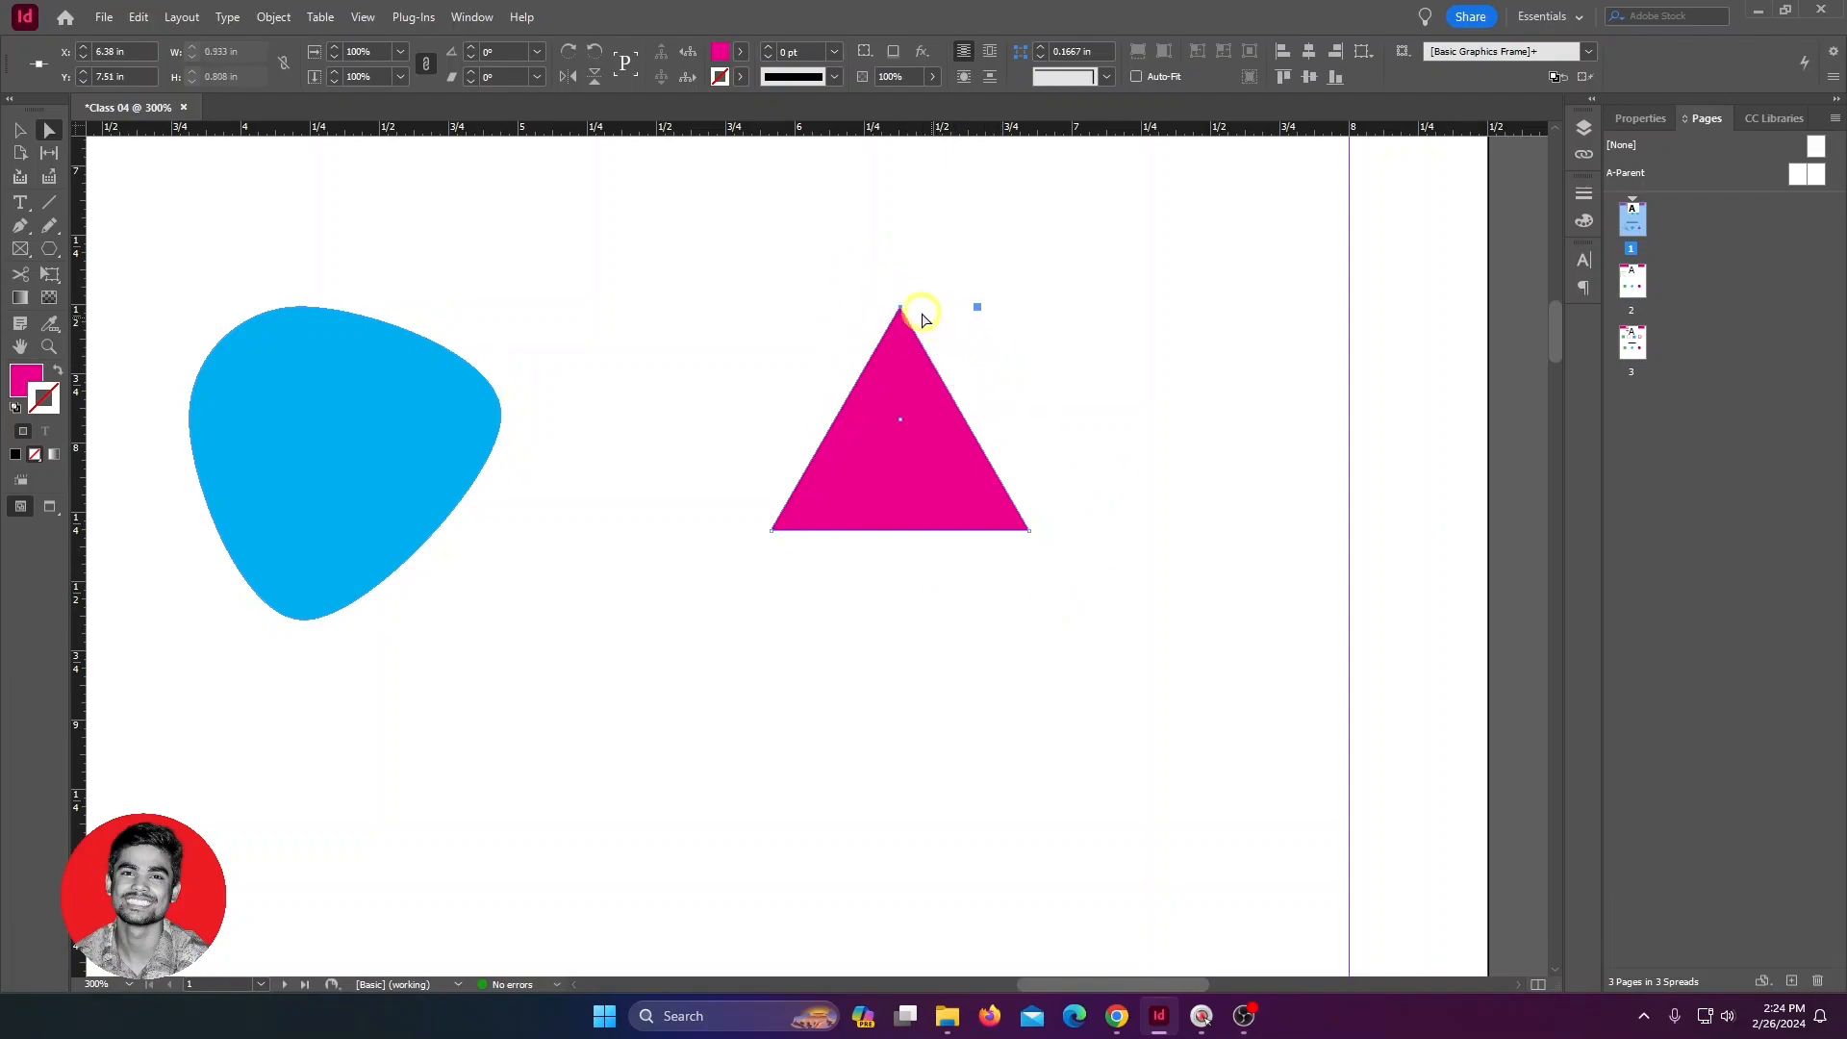
left_click_drag(900, 310, 900, 751)
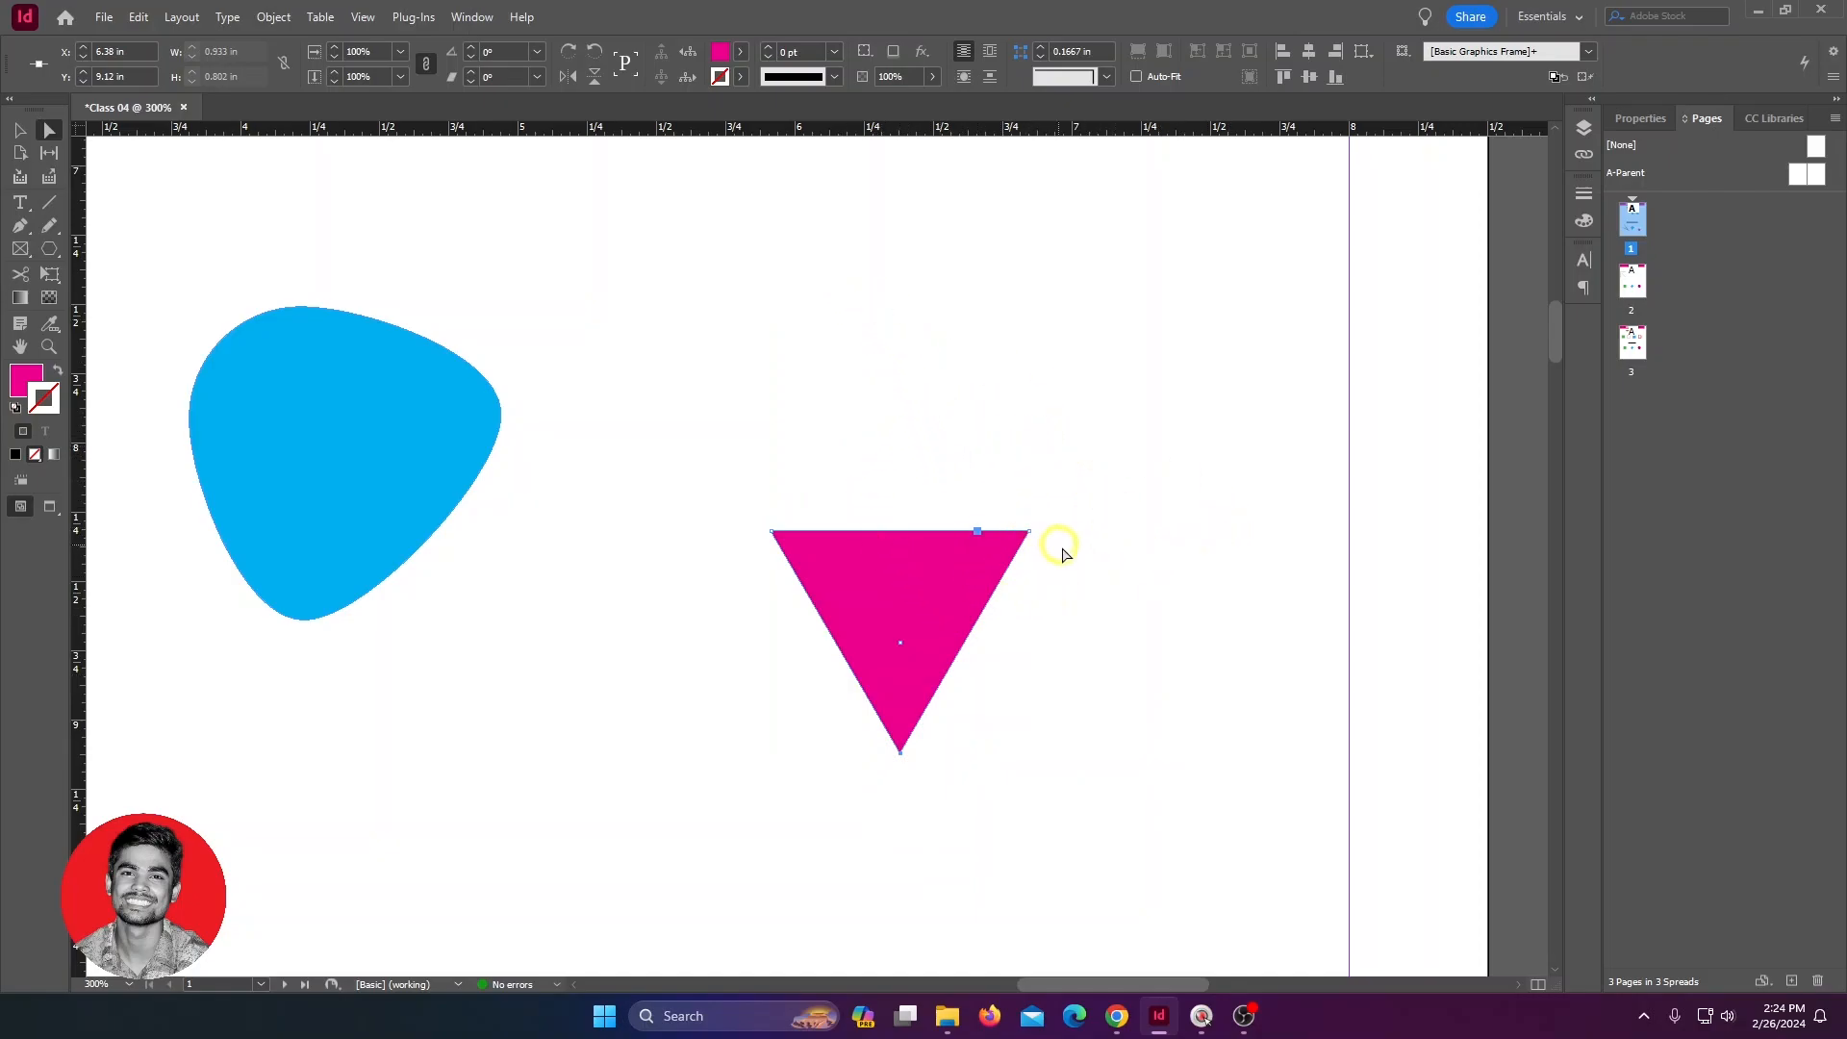
scroll(1116, 567, "down", 2)
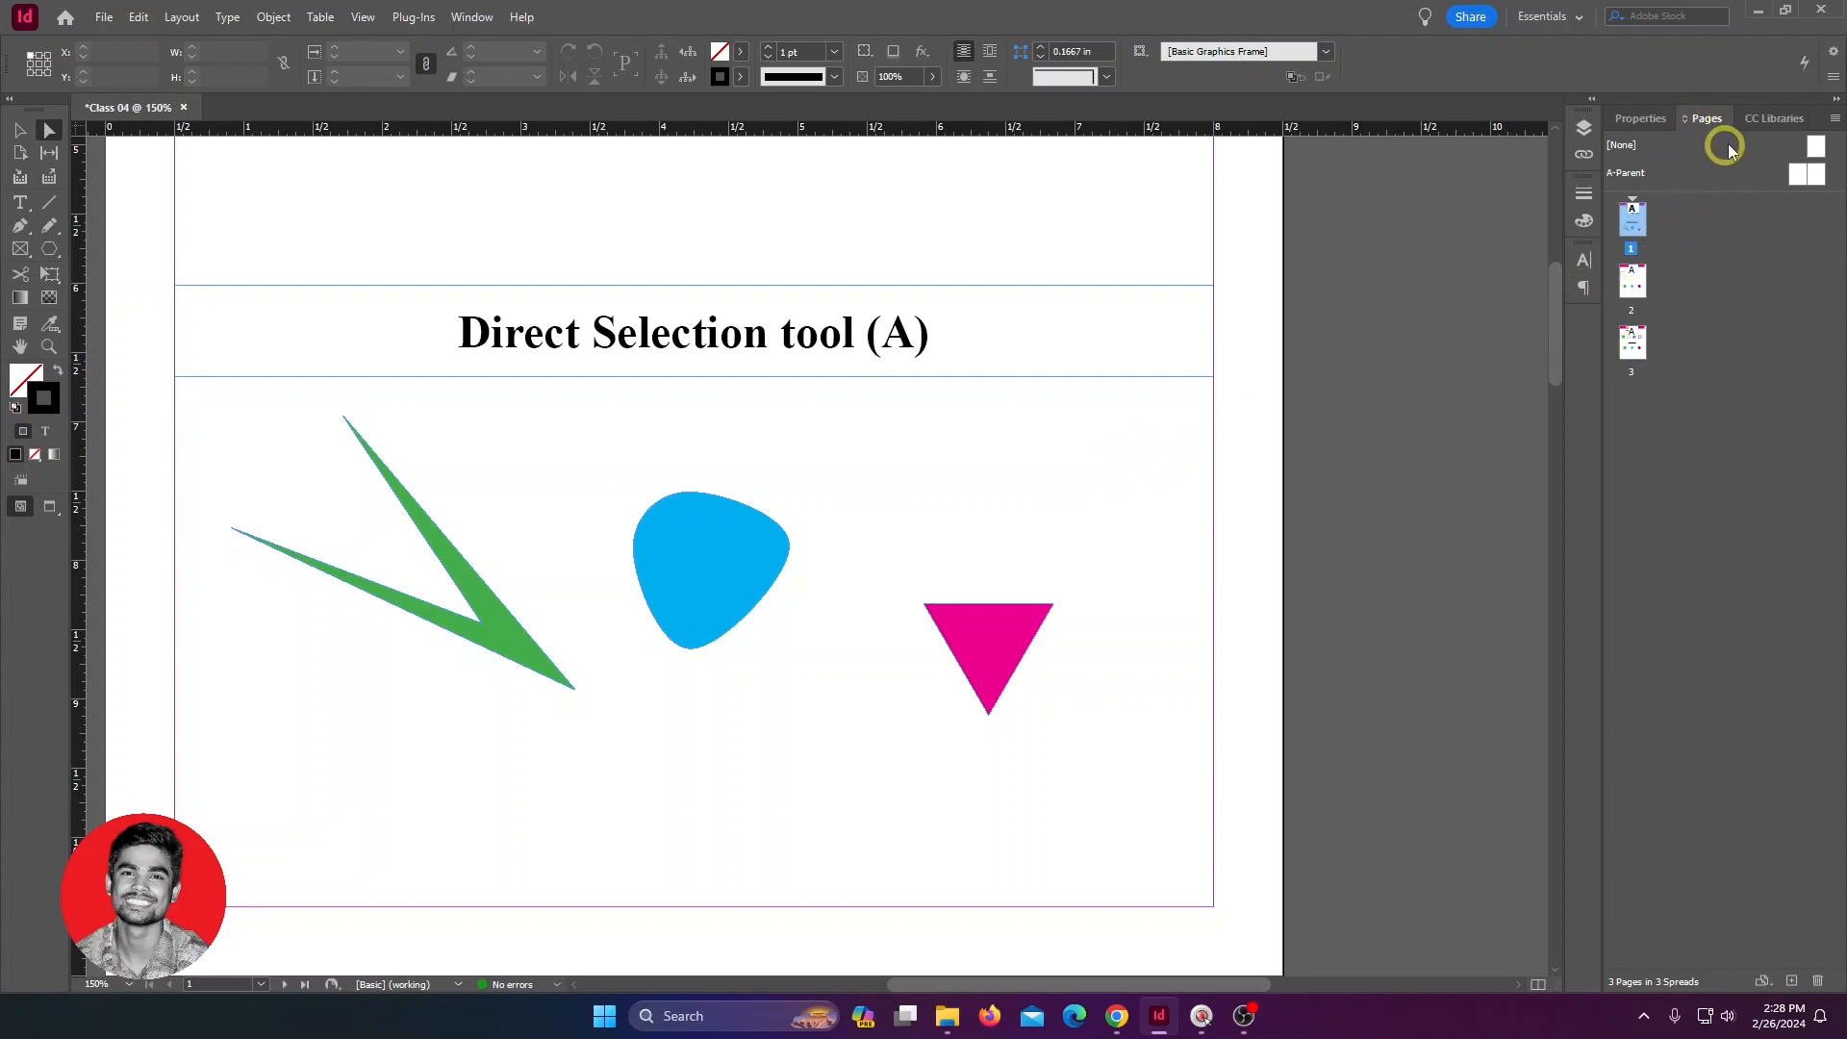
Step: Go to page 2 and show the area under the Line tool heading close up
double_click(1633, 281)
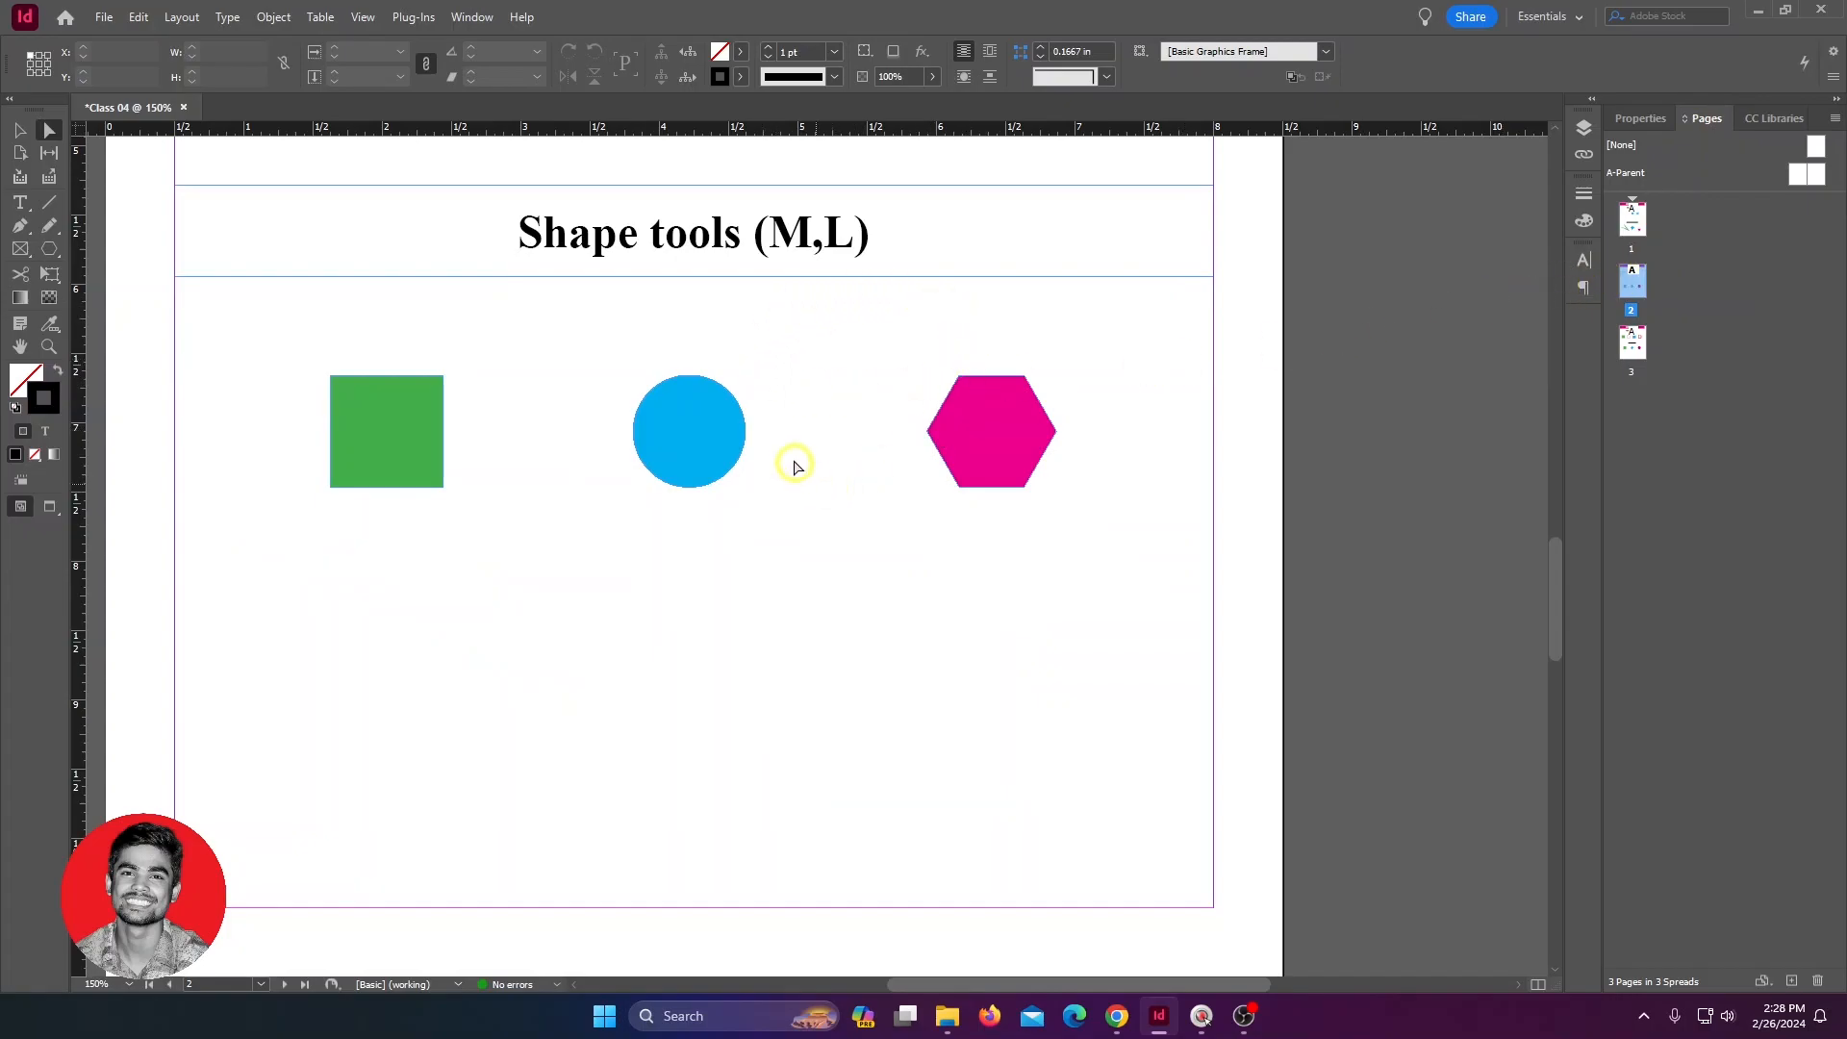
scroll(1014, 616, "down", 1, "alt")
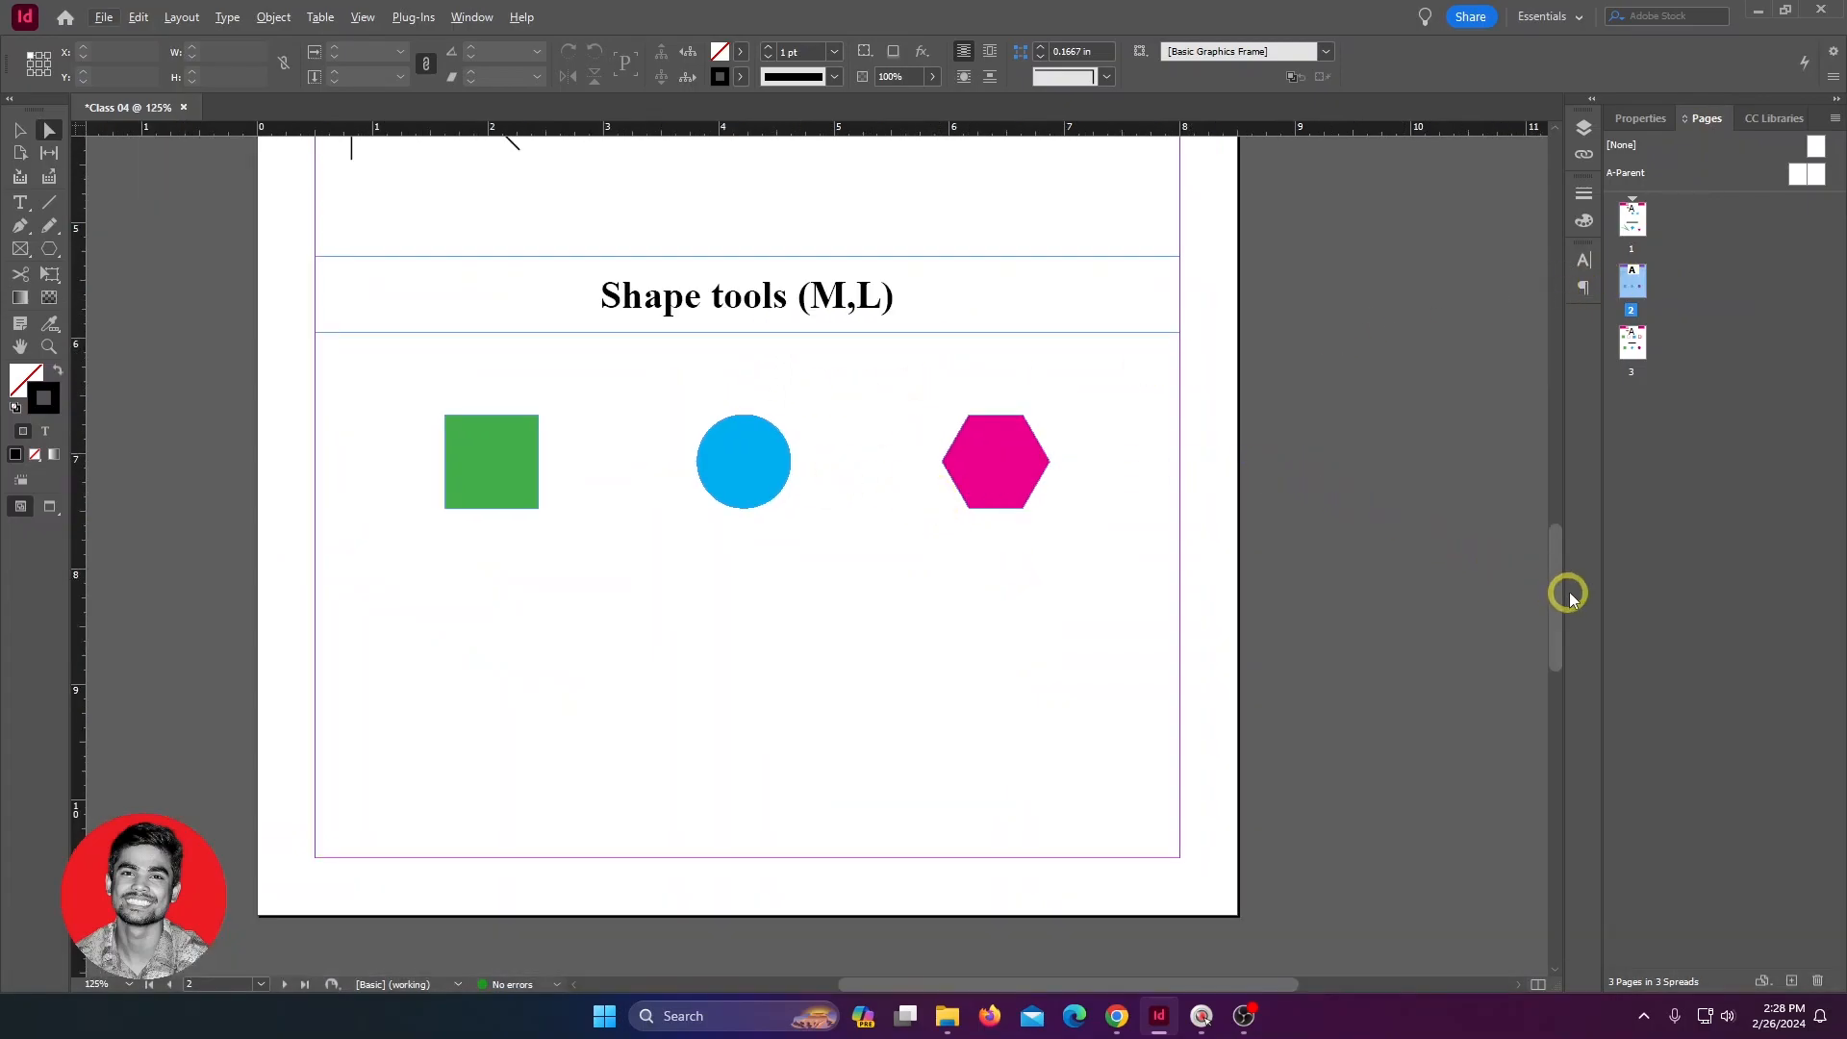
left_click_drag(1559, 564, 1543, 439)
left_click(986, 499)
scroll(730, 577, "up", 1)
scroll(958, 406, "down", 1)
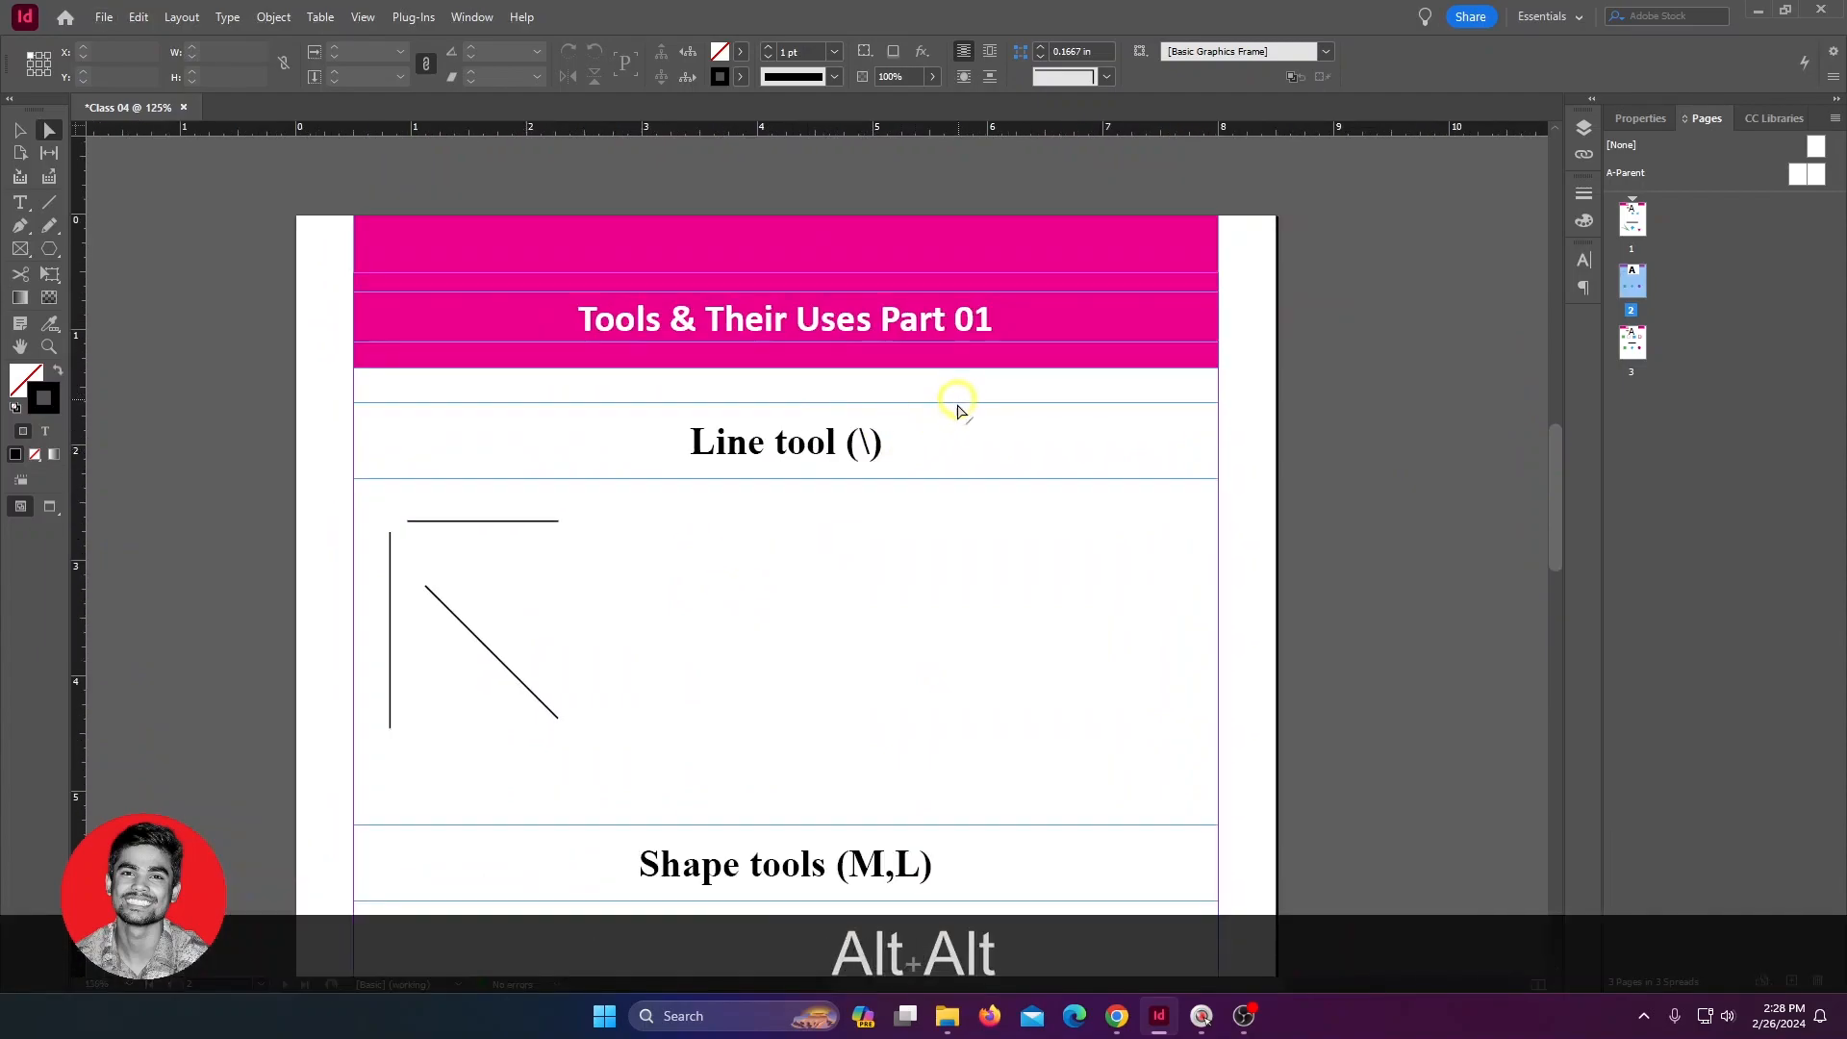
scroll(973, 371, "up", 1)
scroll(915, 503, "down", 1)
scroll(915, 507, "up", 2)
scroll(914, 447, "down", 1)
scroll(900, 348, "up", 1)
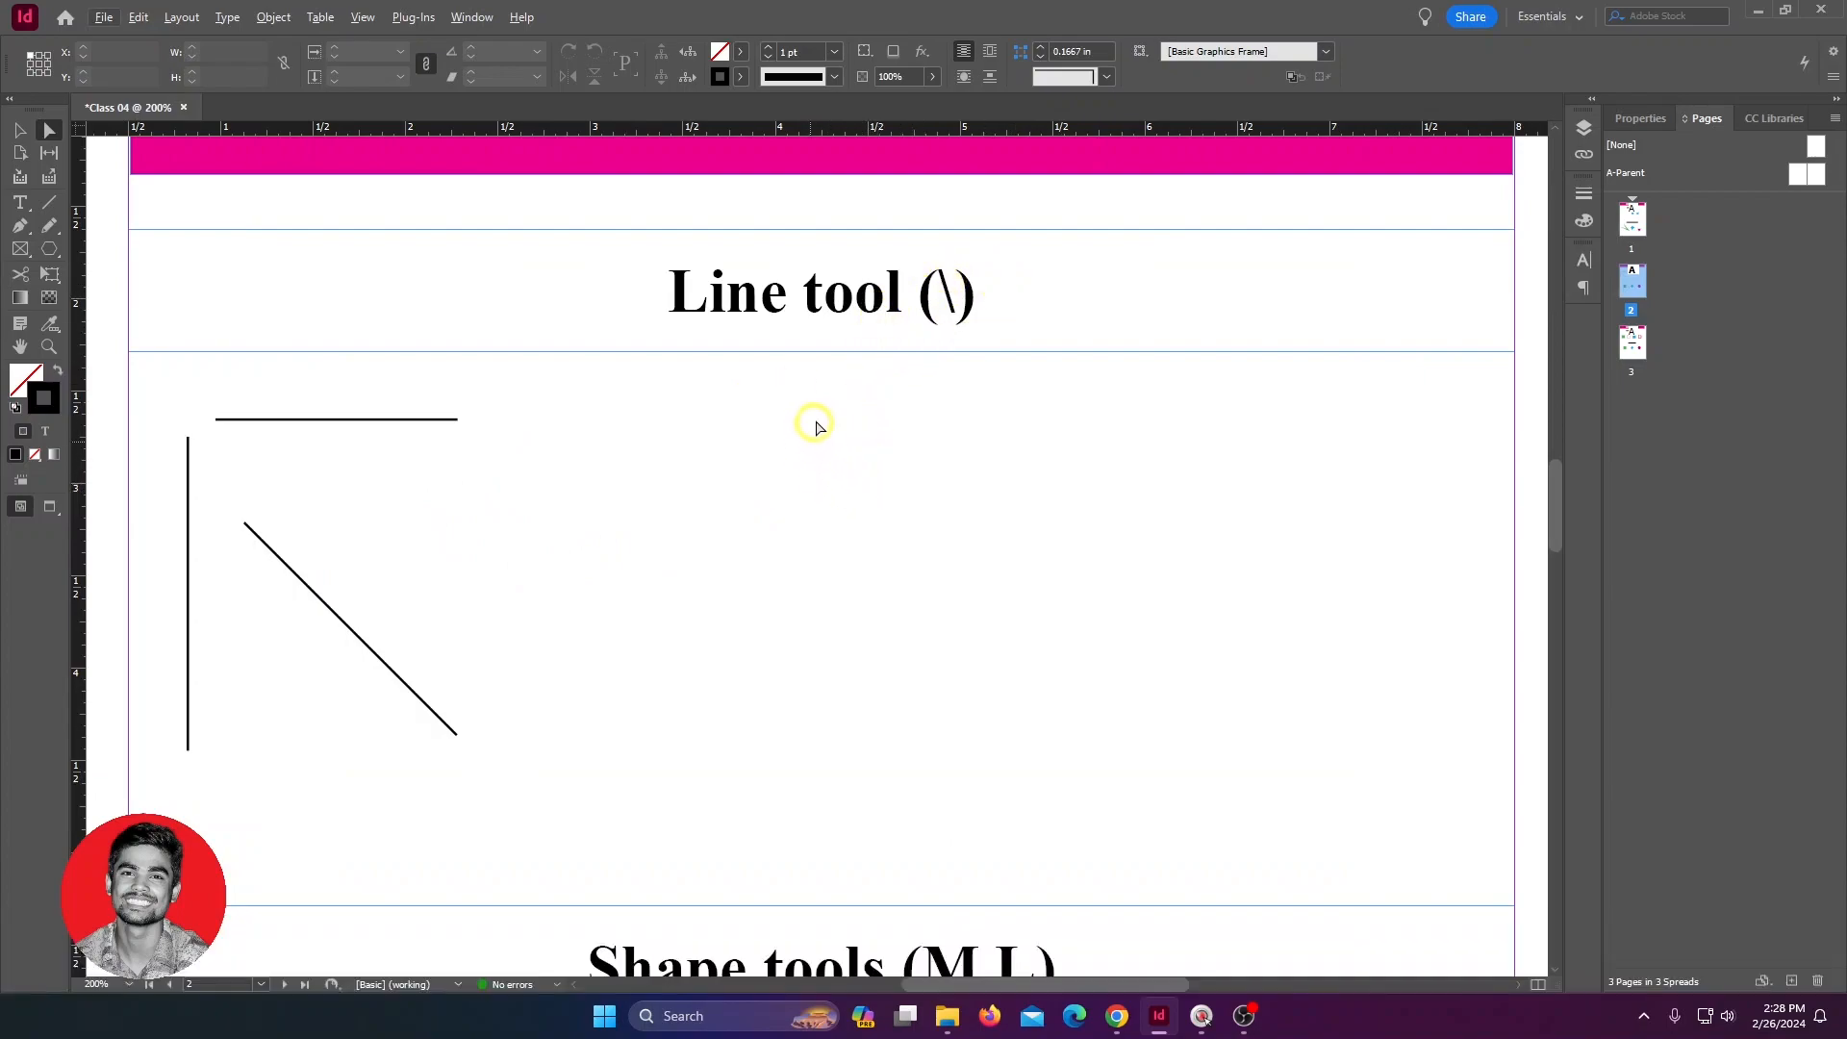
Step: With the Line tool, draw three separate slanted lines at different angles under the heading, the first about 2.25 in long
left_click(45, 205)
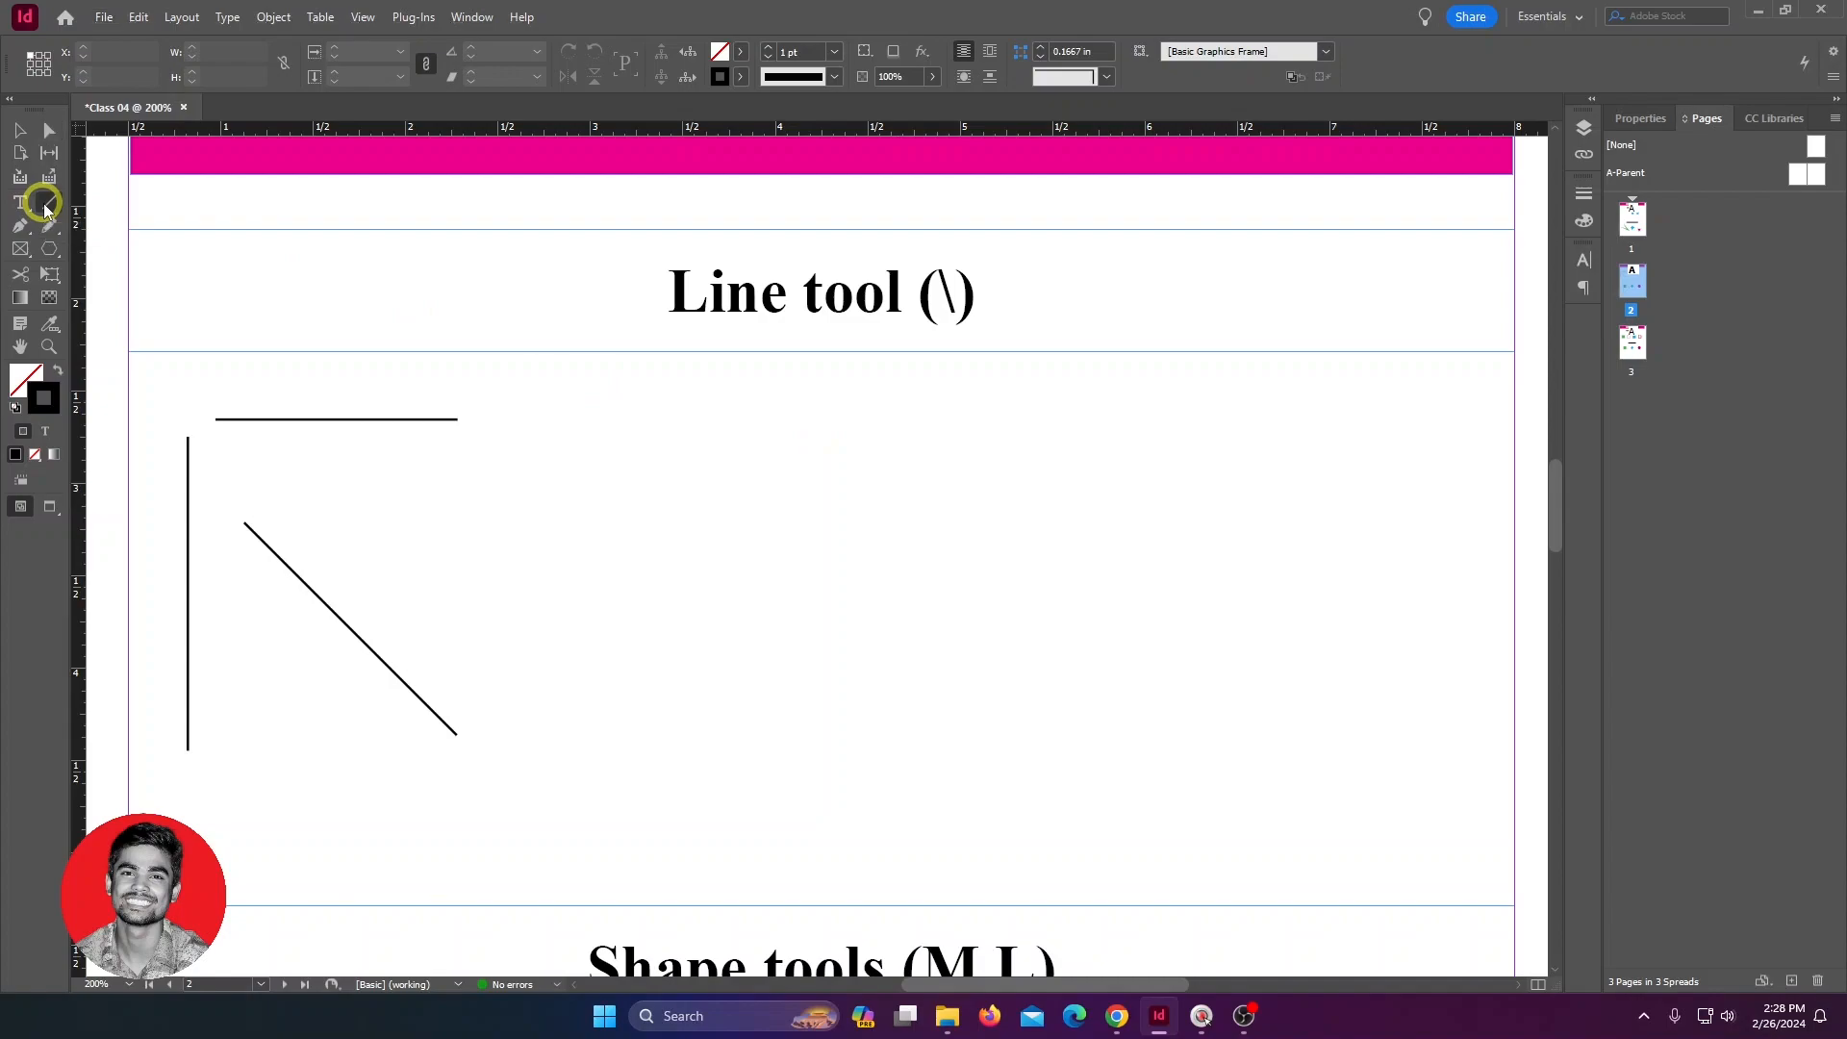
left_click_drag(685, 401, 876, 769)
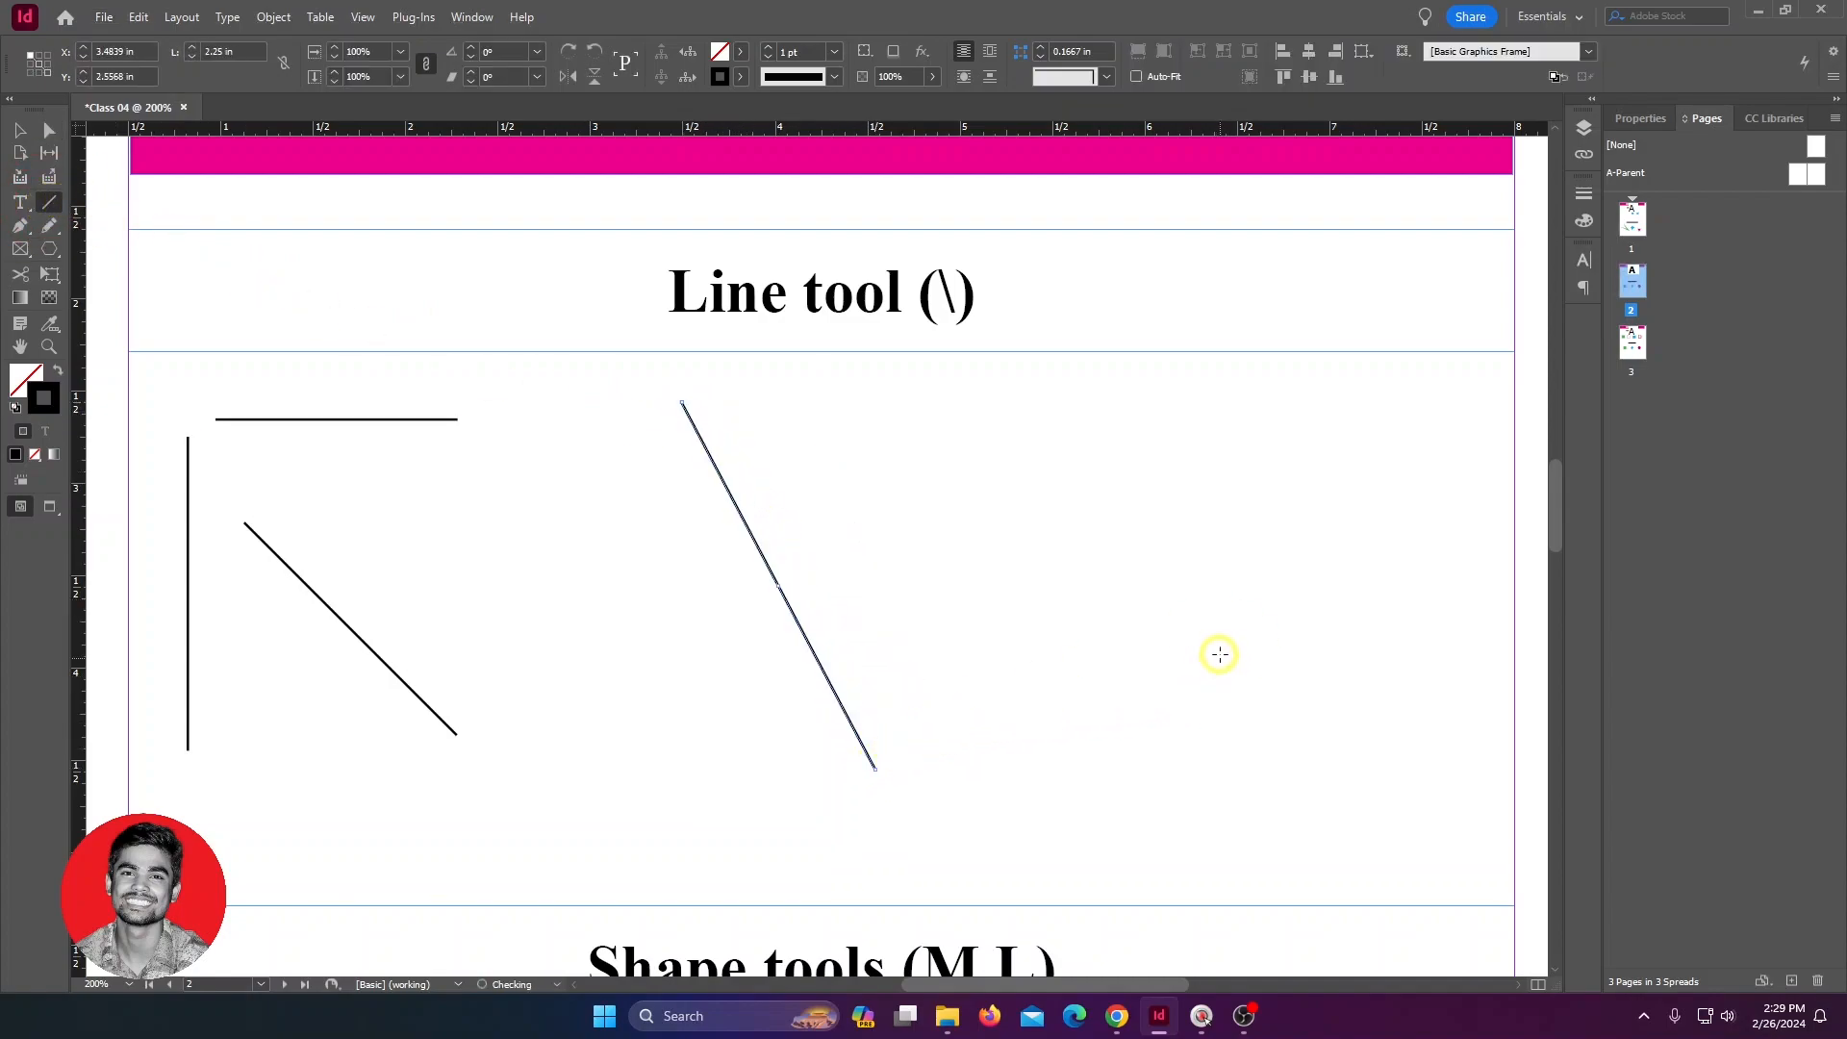
left_click_drag(1034, 418, 962, 628)
mouse_move(1054, 532)
left_mouse_down()
mouse_move(1190, 510)
mouse_move(1249, 453)
left_mouse_up()
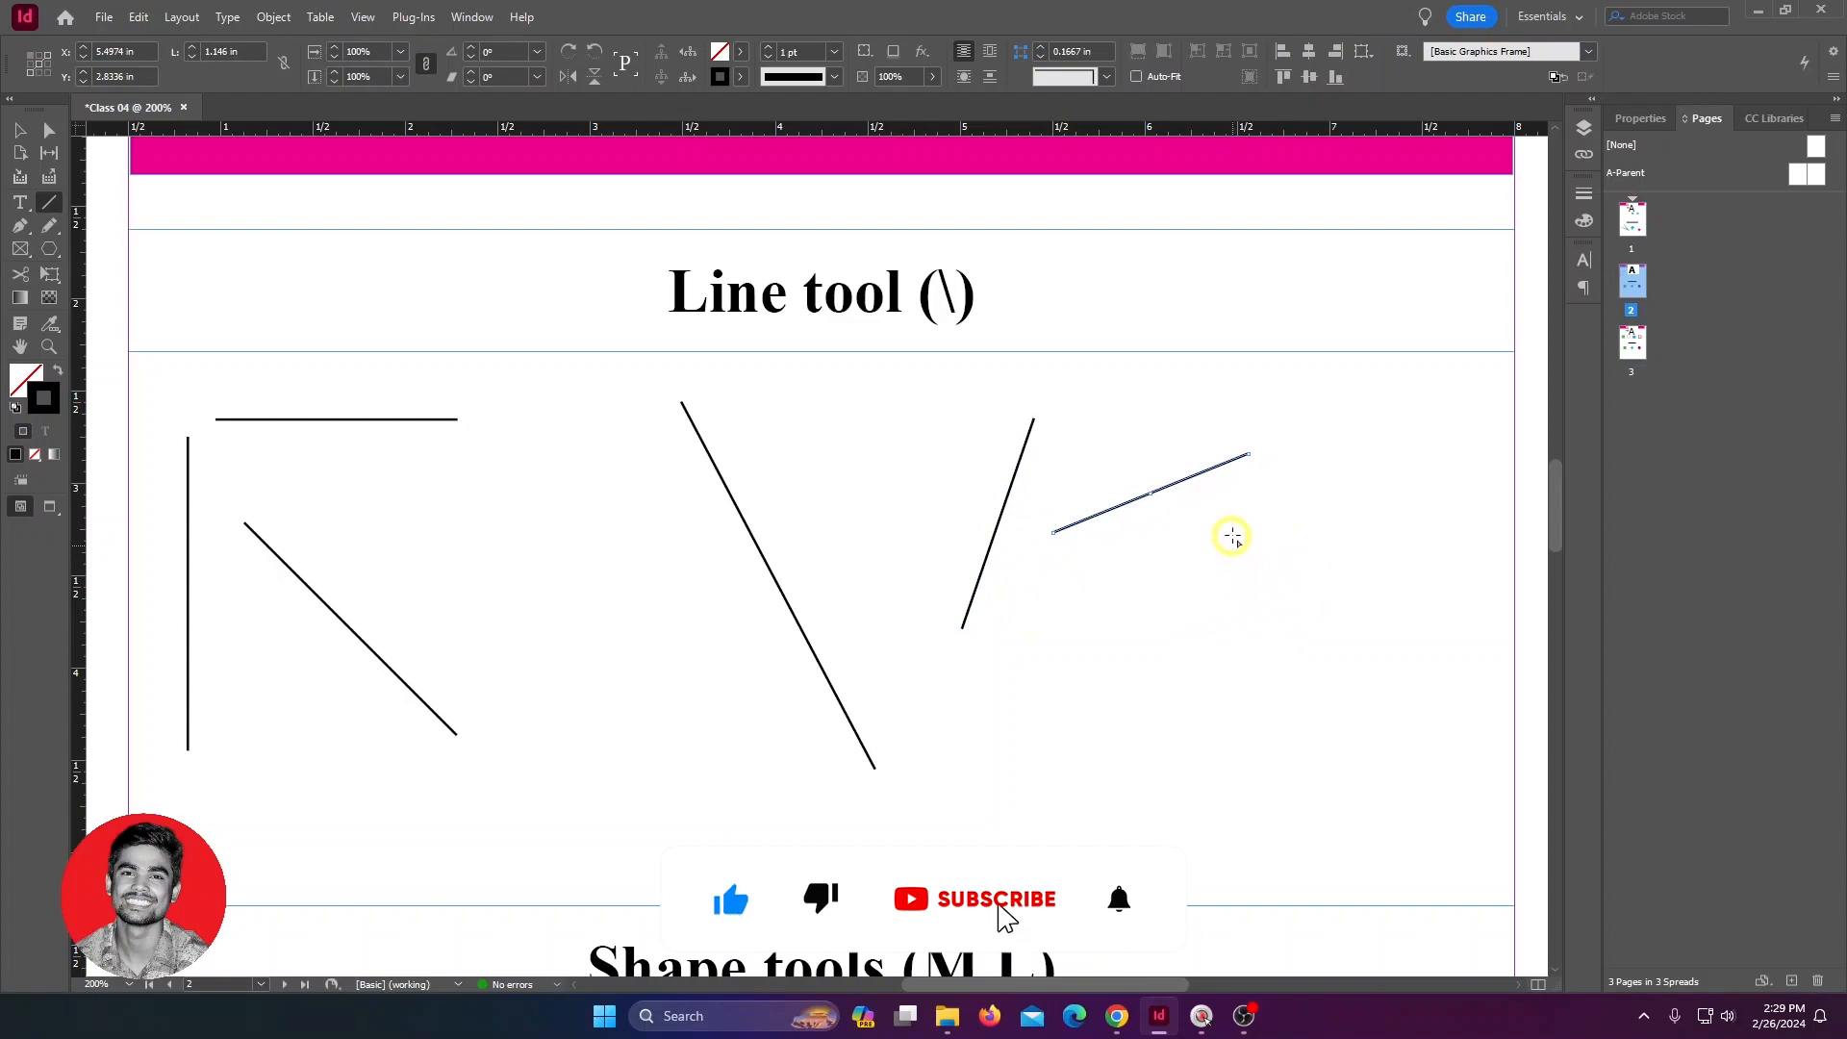
Step: Draw four crossing lines constrained to 45° increments: one vertical, one horizontal and two diagonals about 1.85 in and 1.62 in long
left_click_drag(1231, 513, 1231, 777)
left_click_drag(1402, 654, 1073, 646)
left_click_drag(1116, 778, 1360, 495)
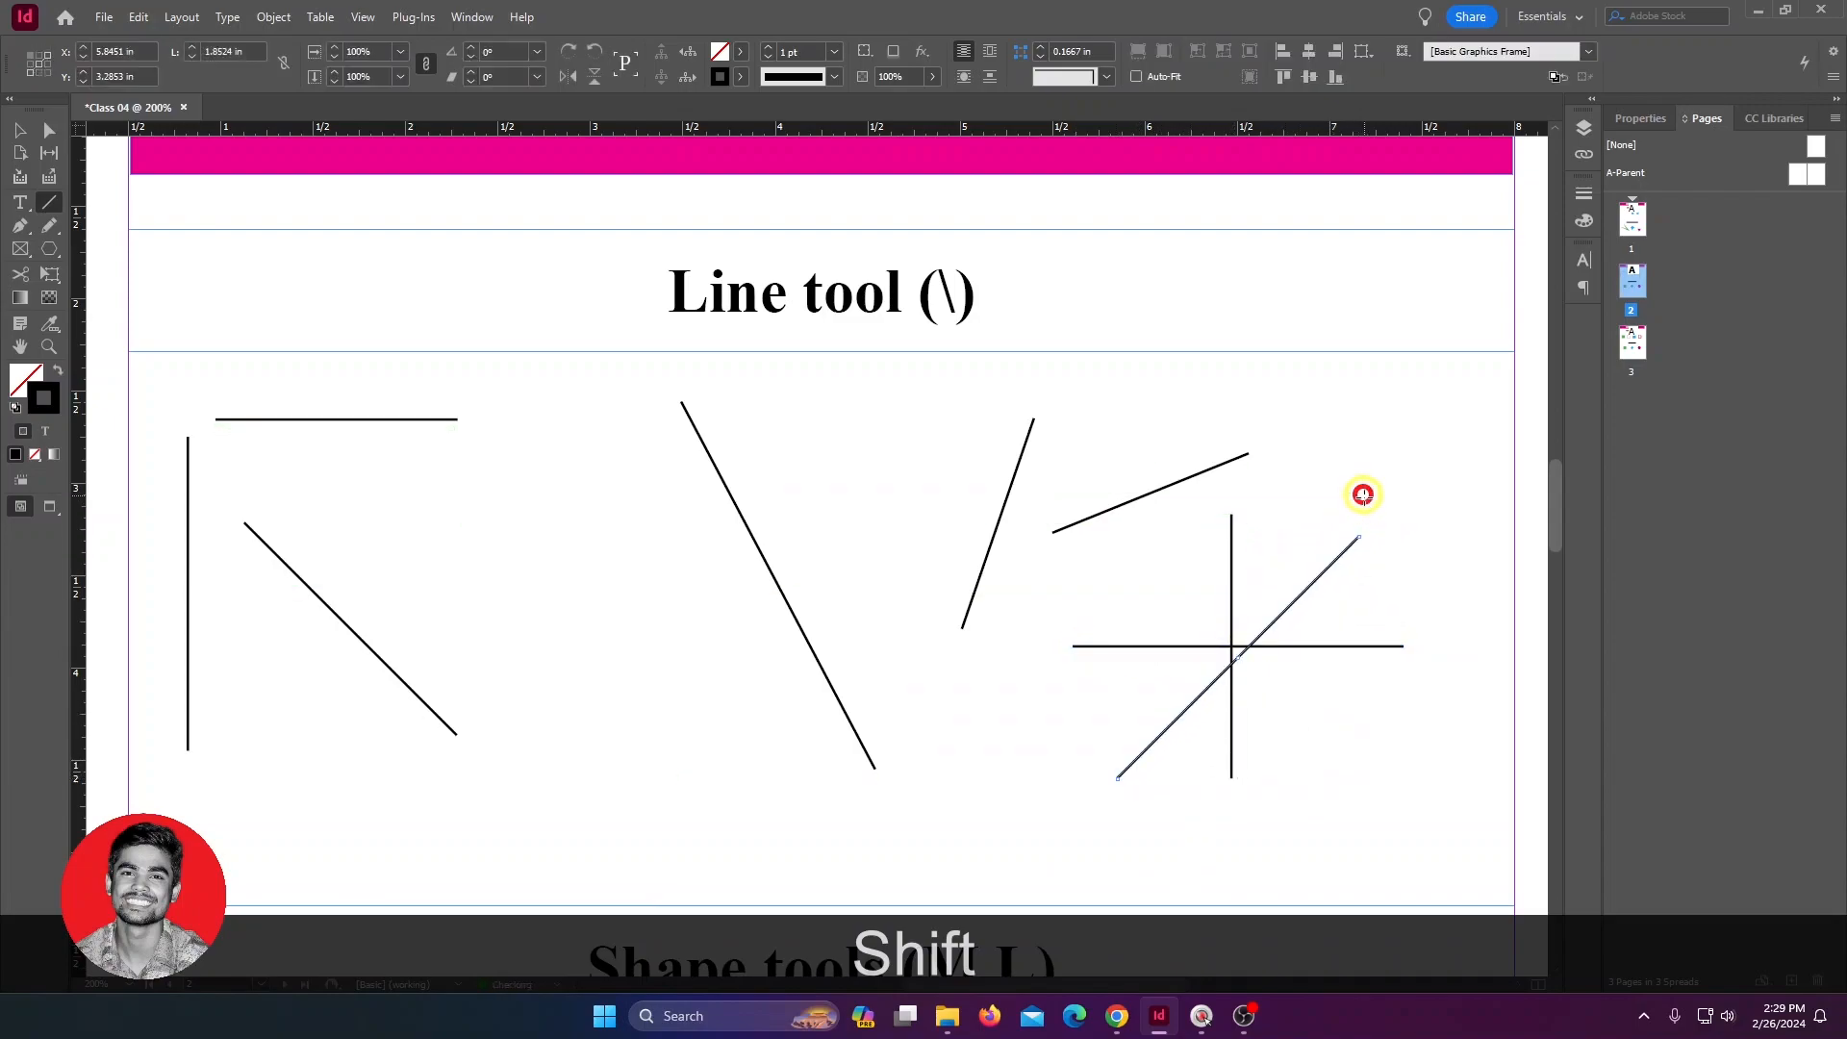
left_click_drag(1368, 751, 1064, 540)
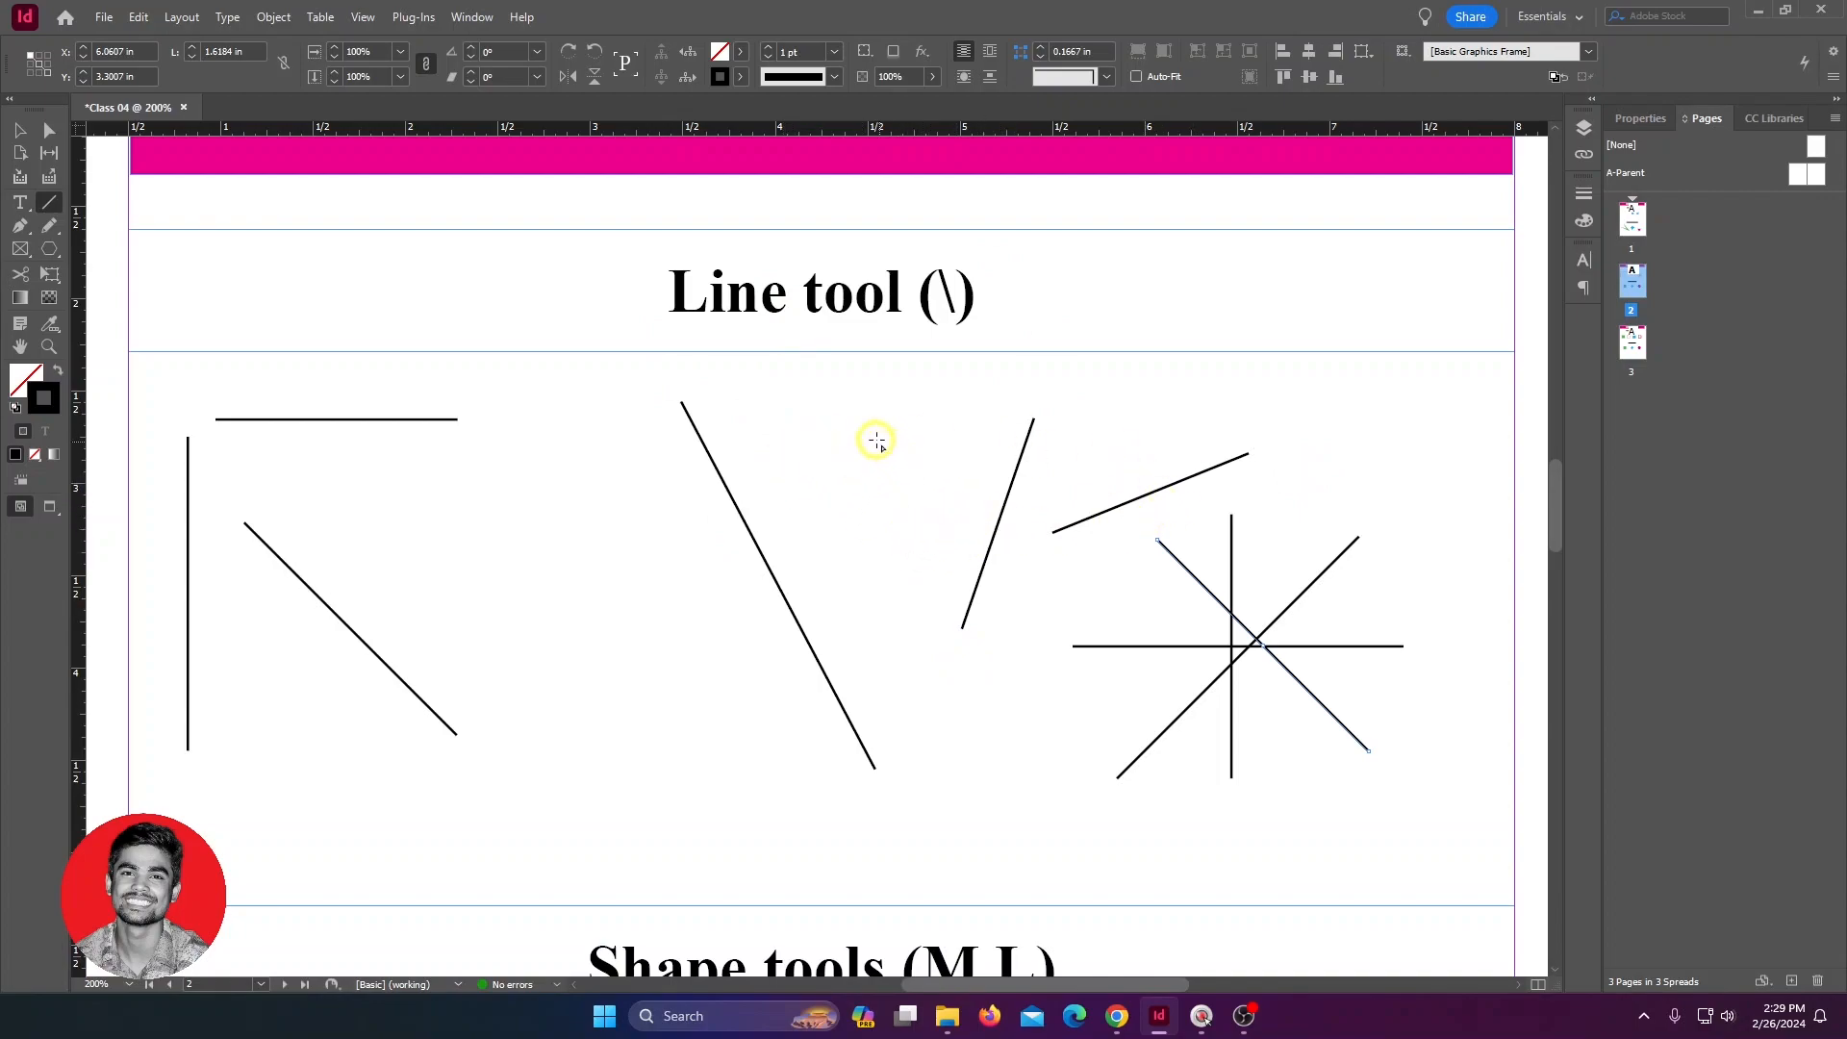
Step: Set the last diagonal line's stroke colour to C=0 M=100 Y=0 K=0 and look through the available stroke types
left_click(738, 79)
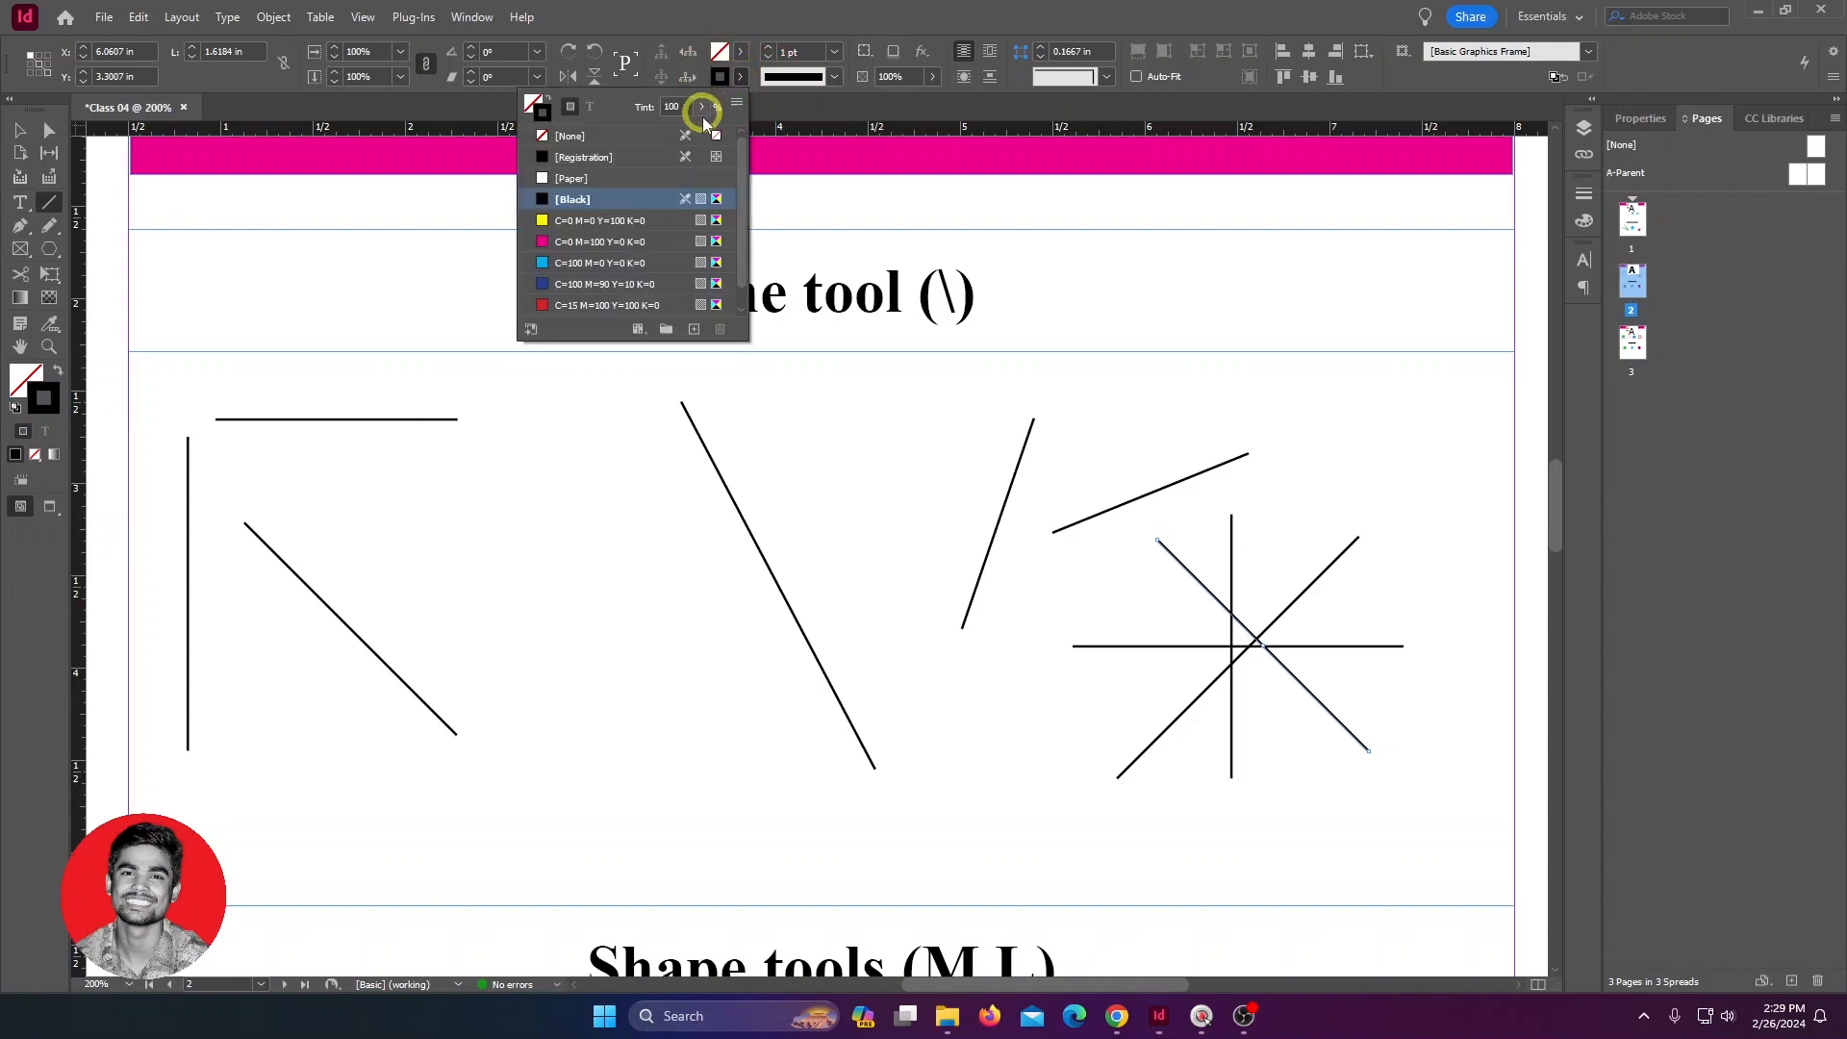
left_click(621, 224)
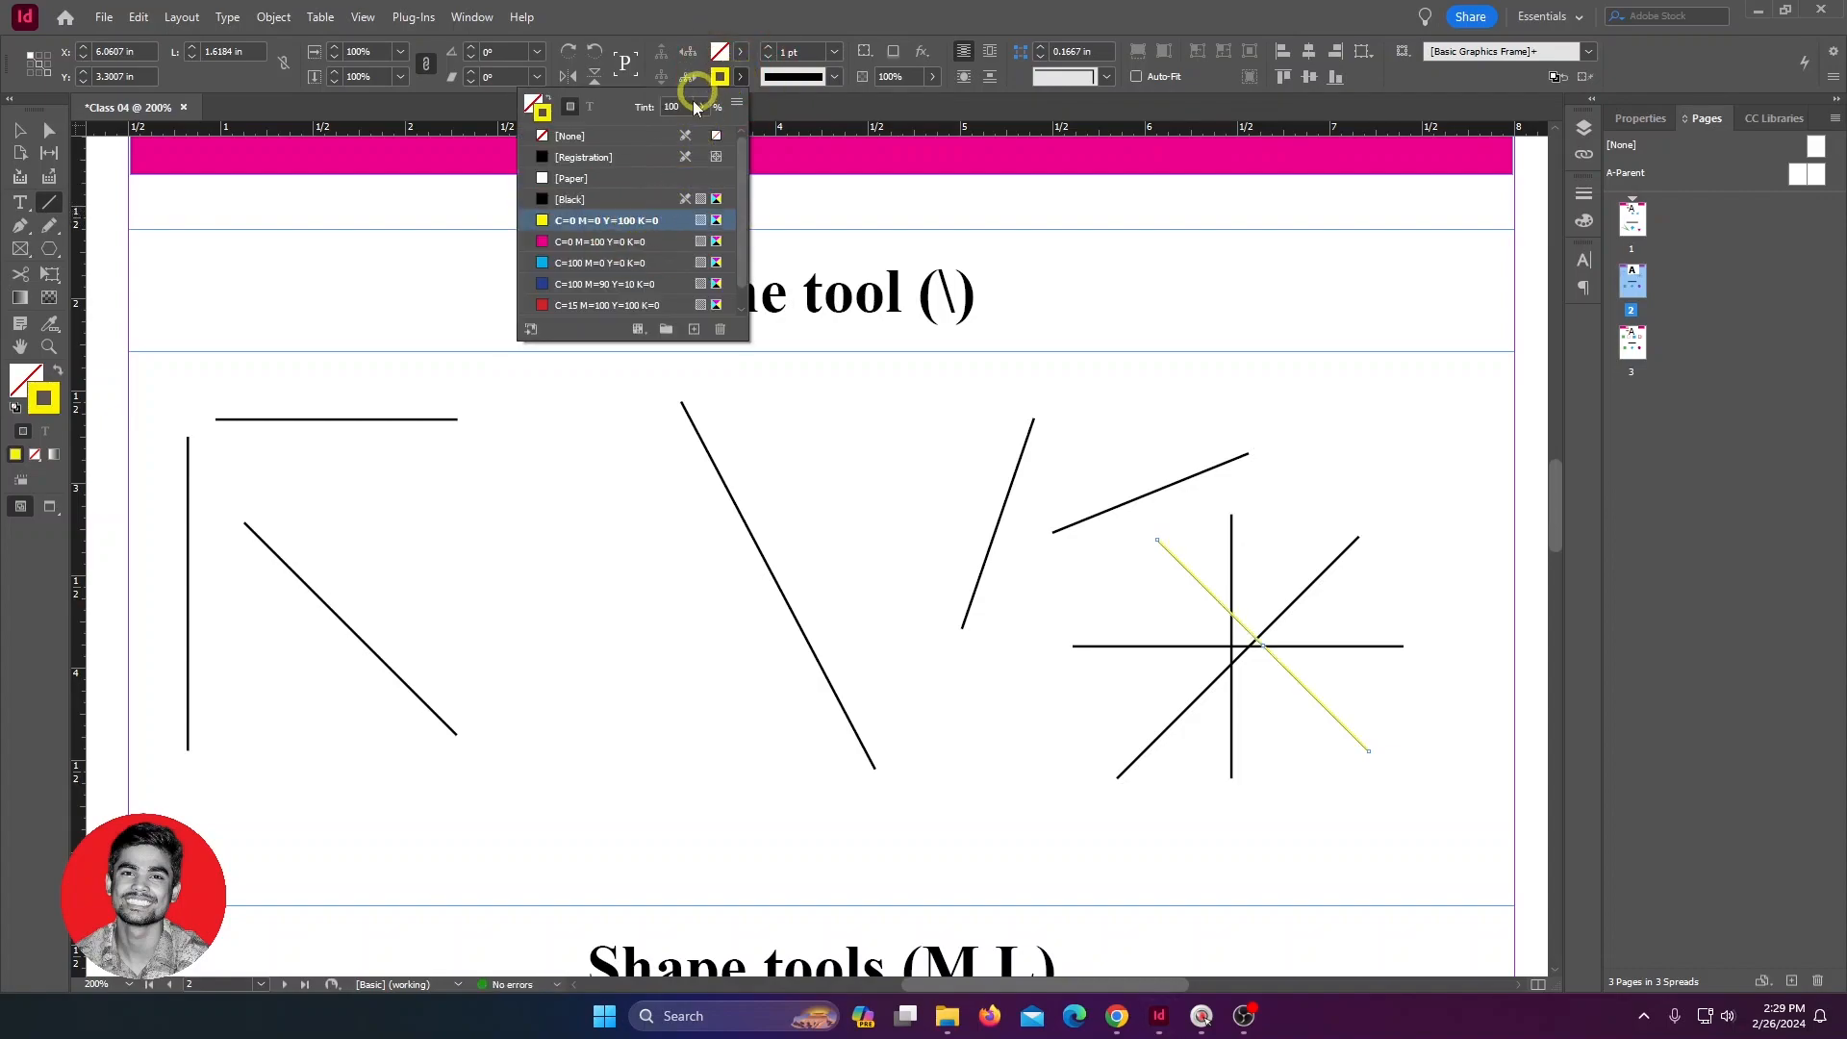
left_click(609, 264)
left_click(610, 242)
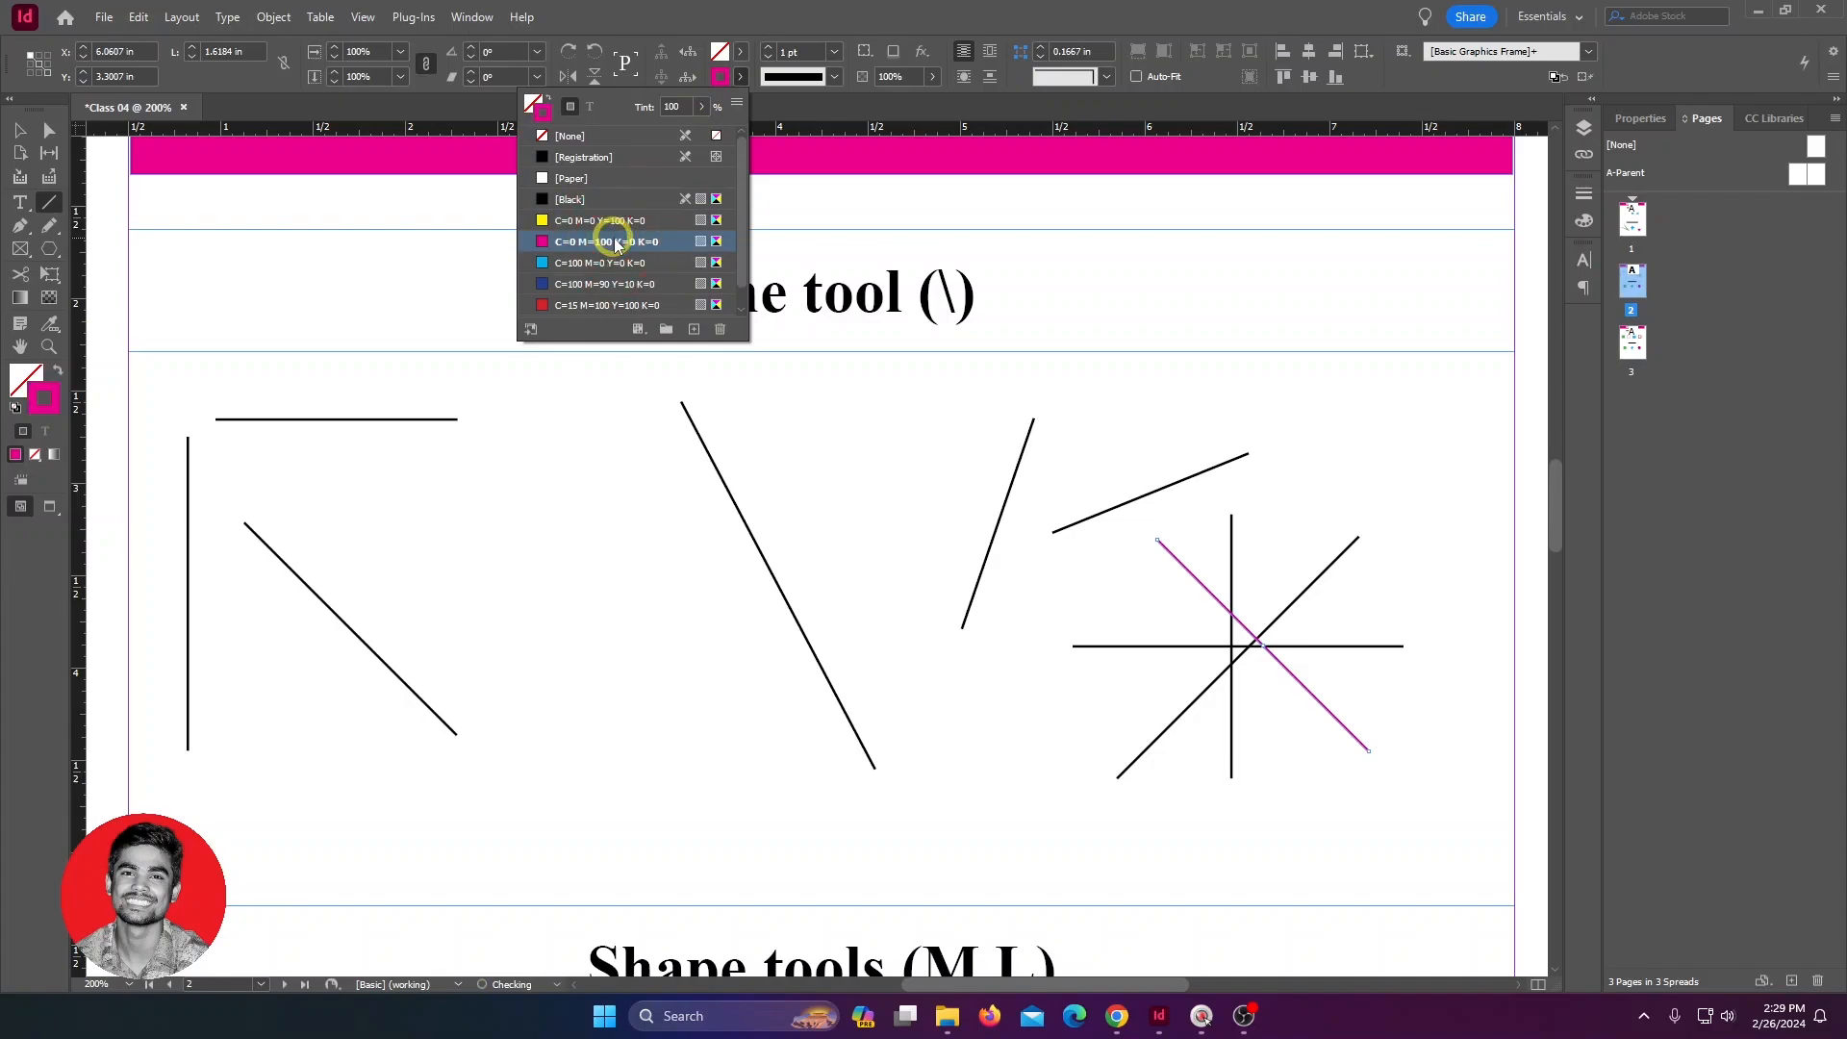
left_click(833, 76)
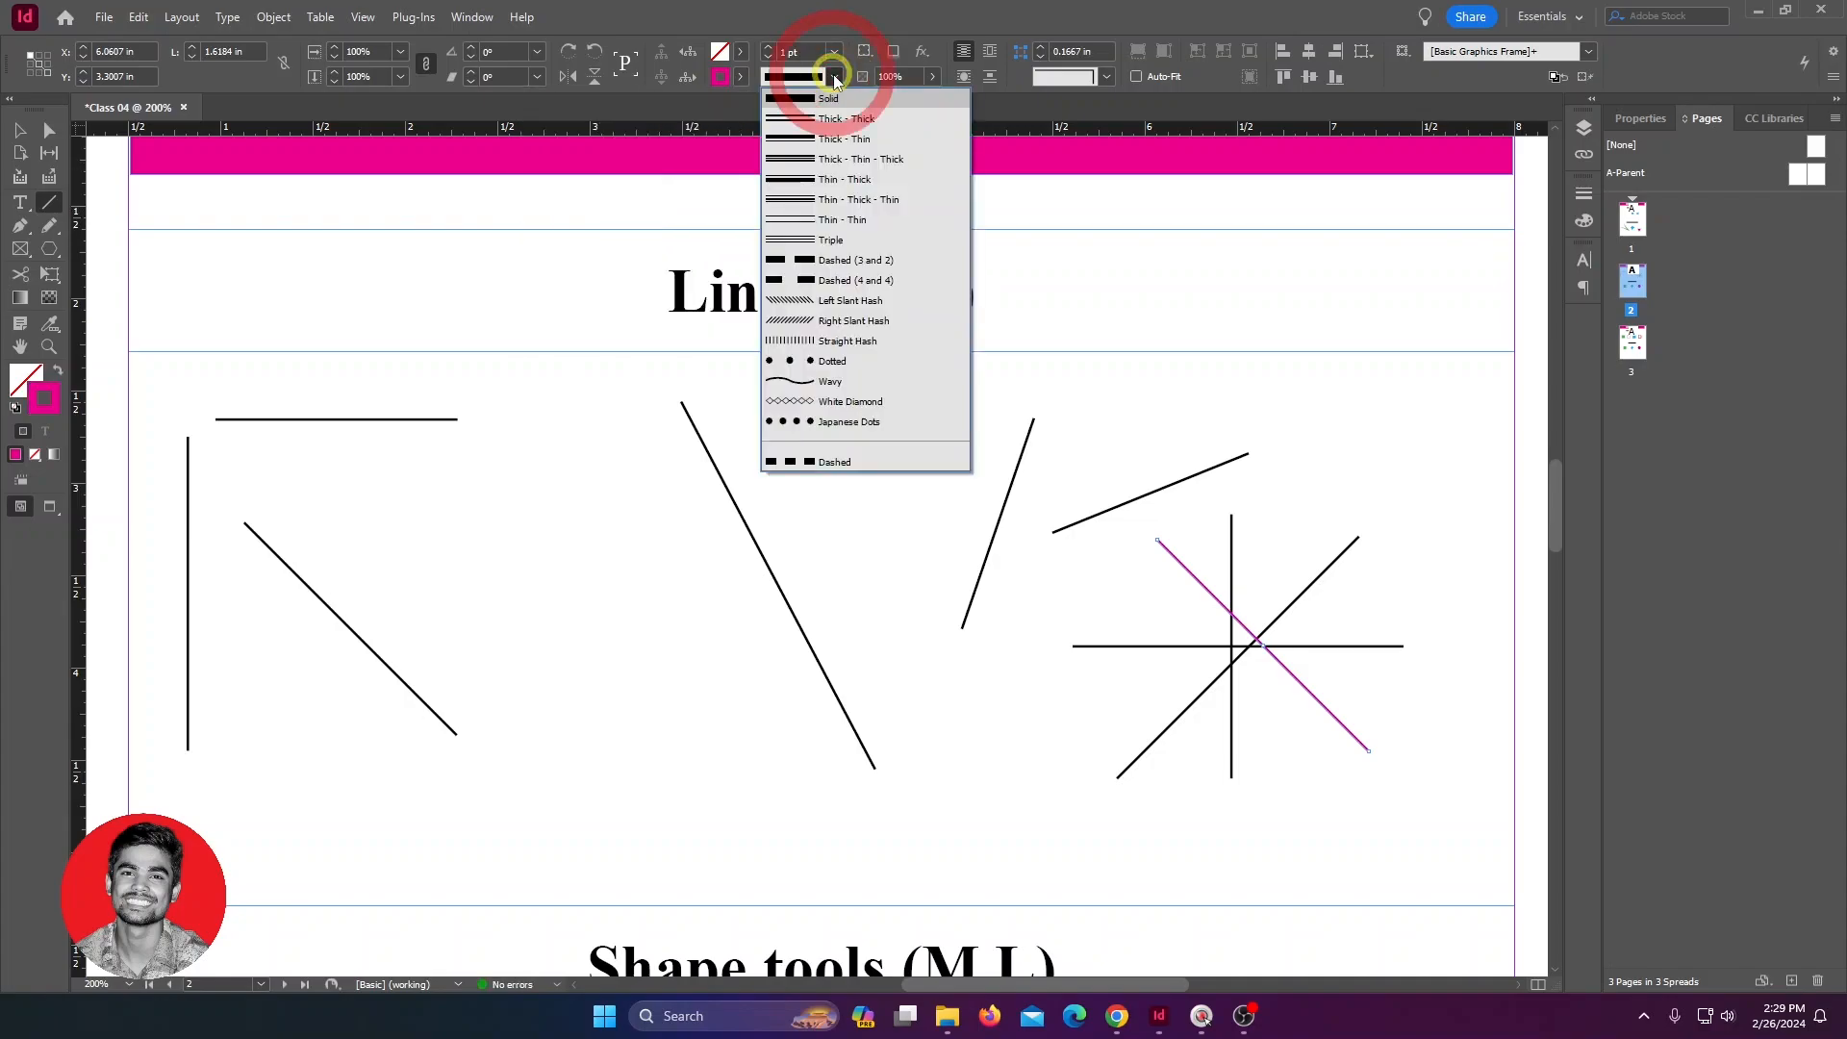
left_click(949, 7)
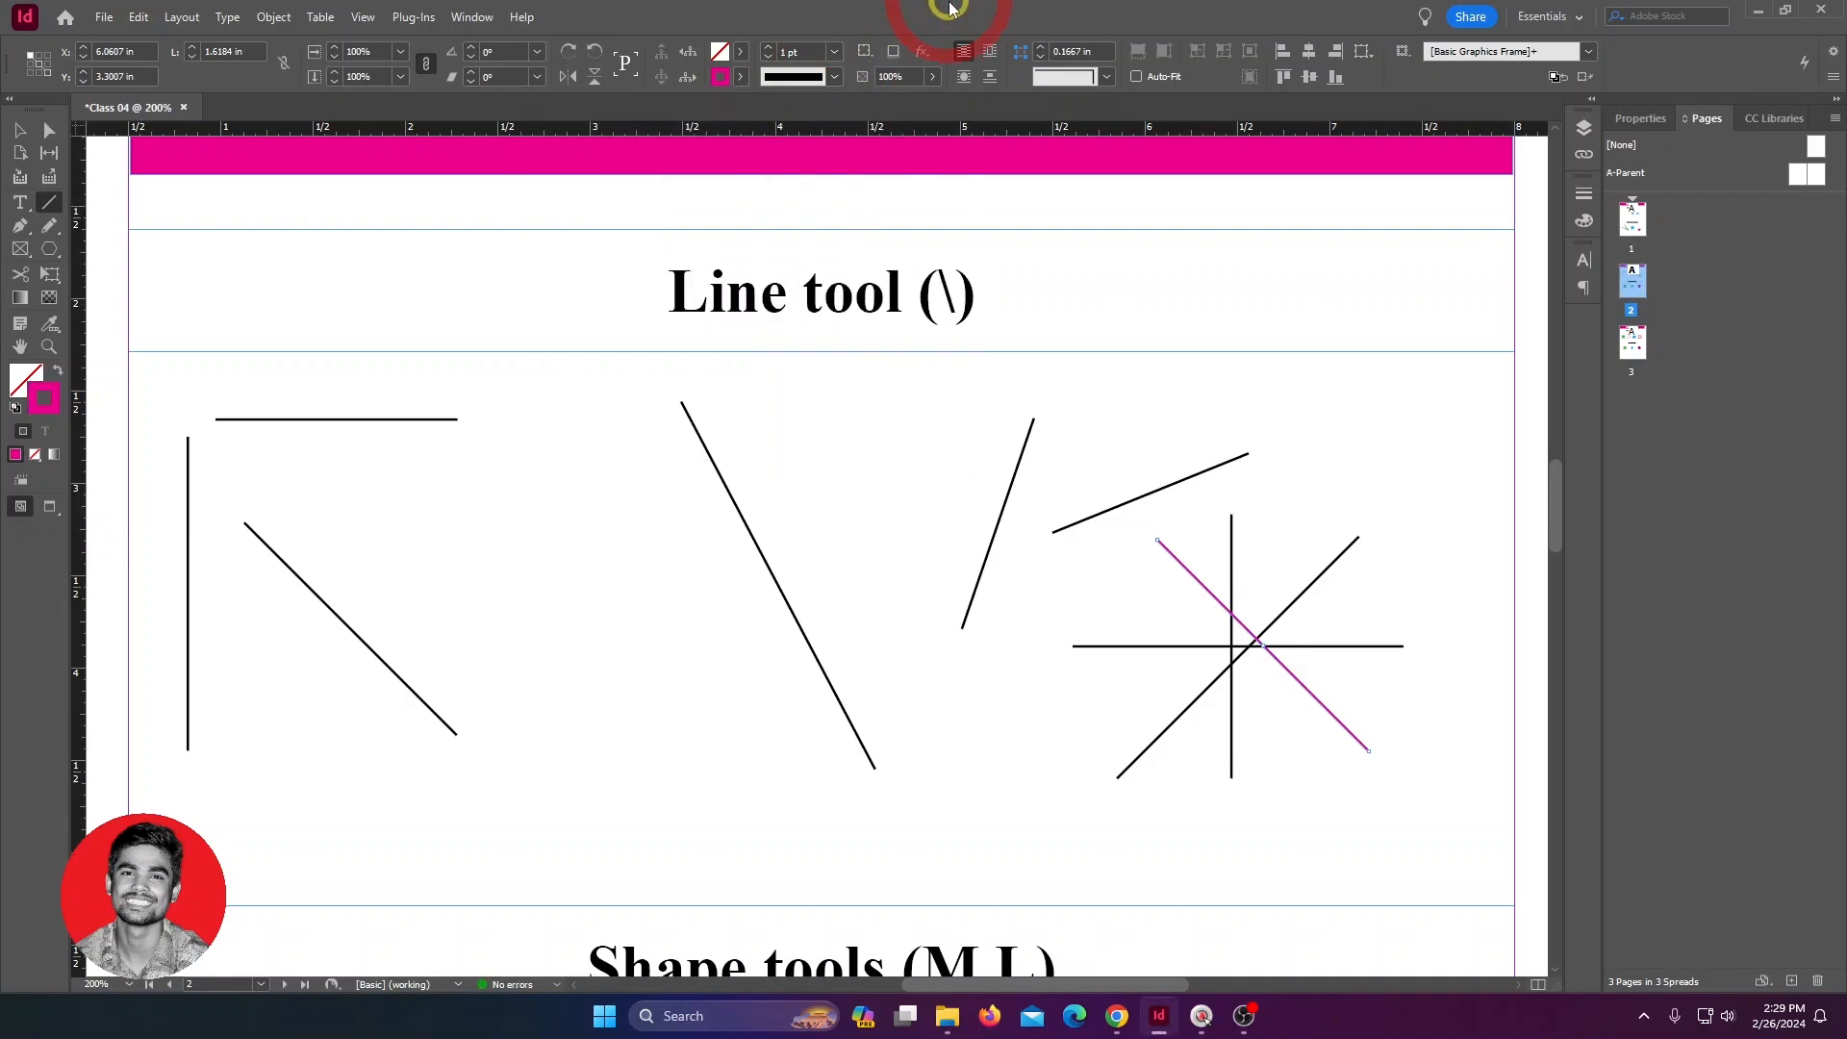
Step: Try stroke weights of 5 pt, 14 pt and 9 pt on the magenta diagonal line
left_click(831, 52)
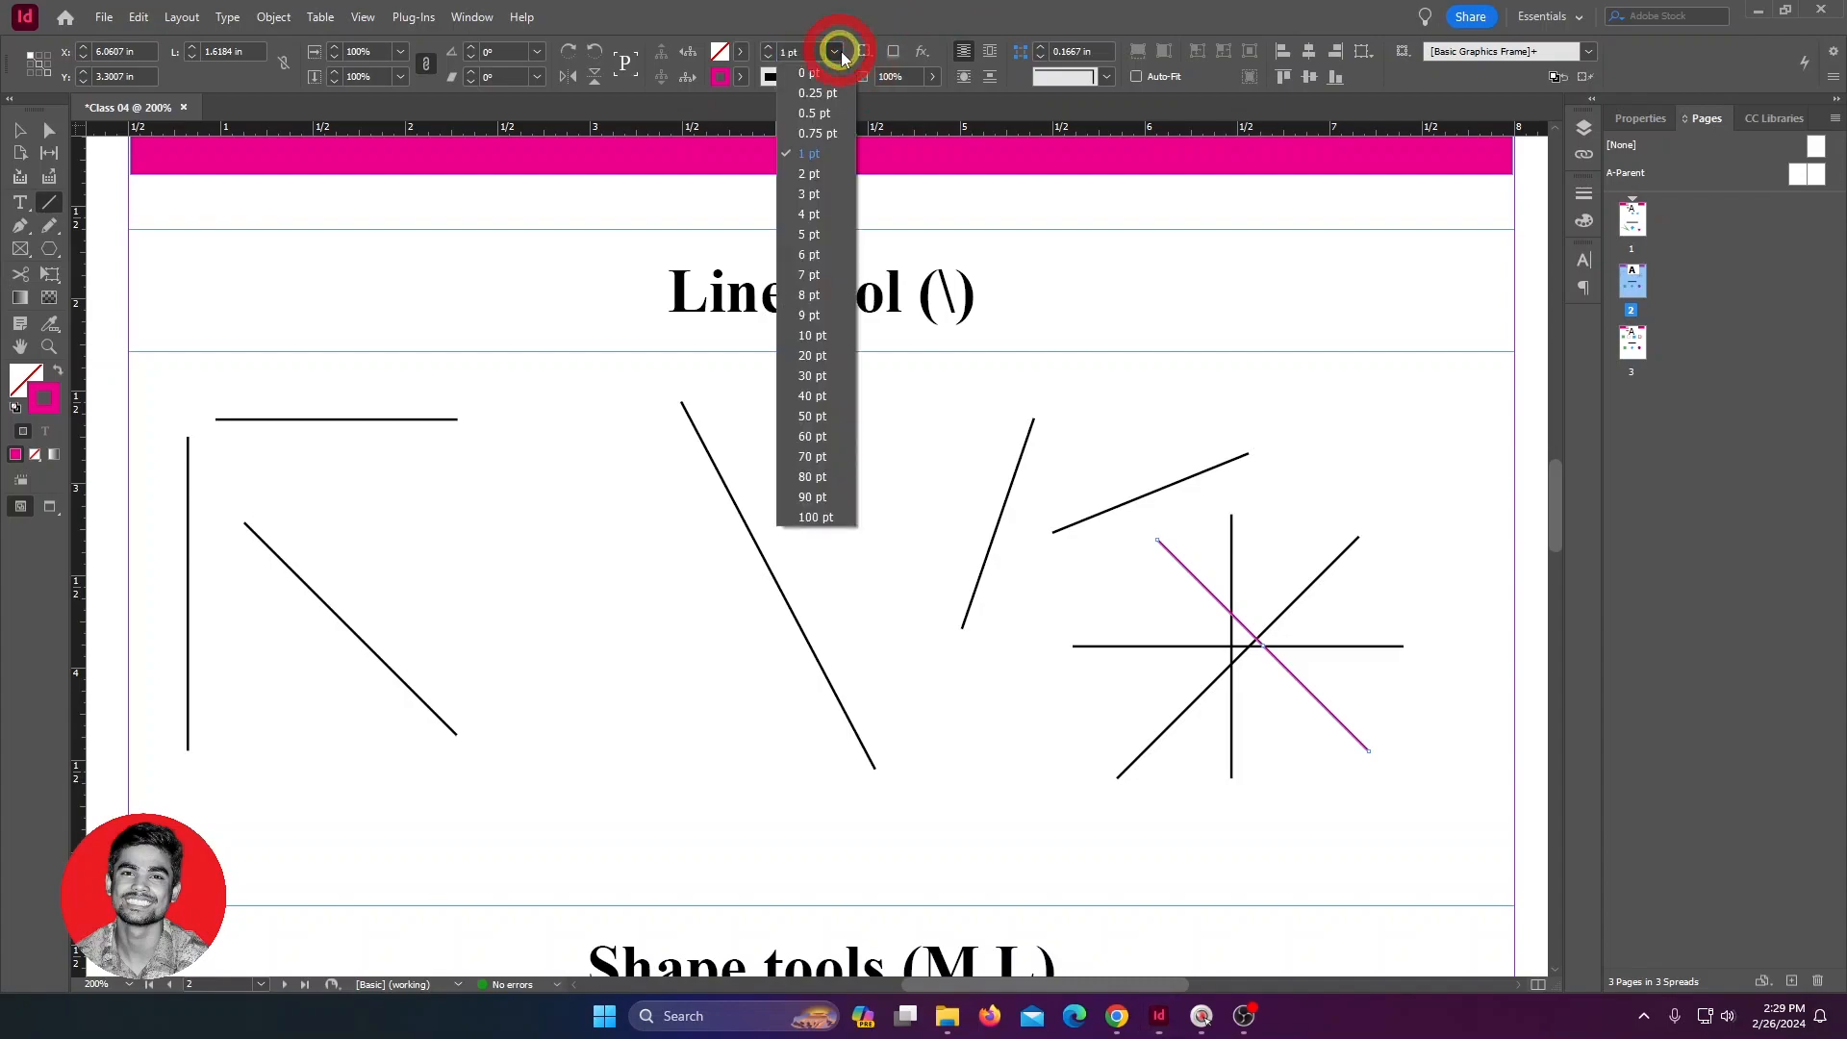
left_click(815, 235)
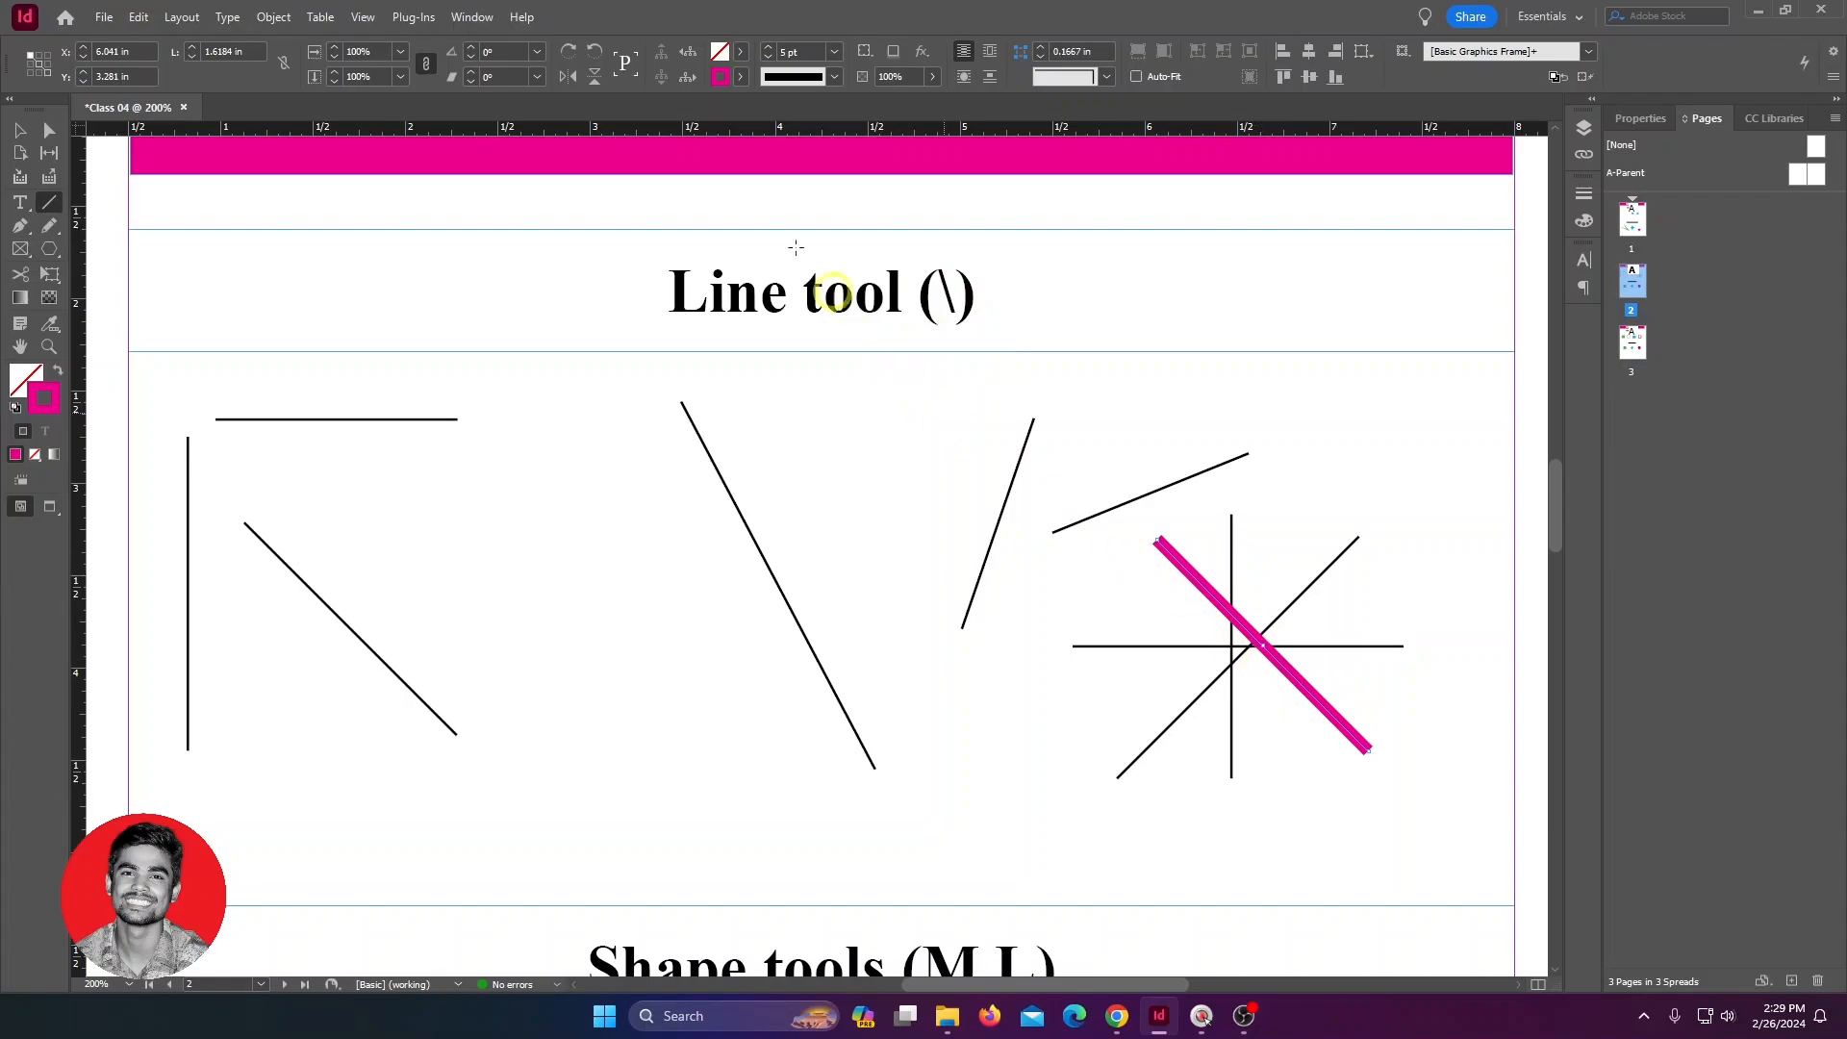
left_click(767, 46)
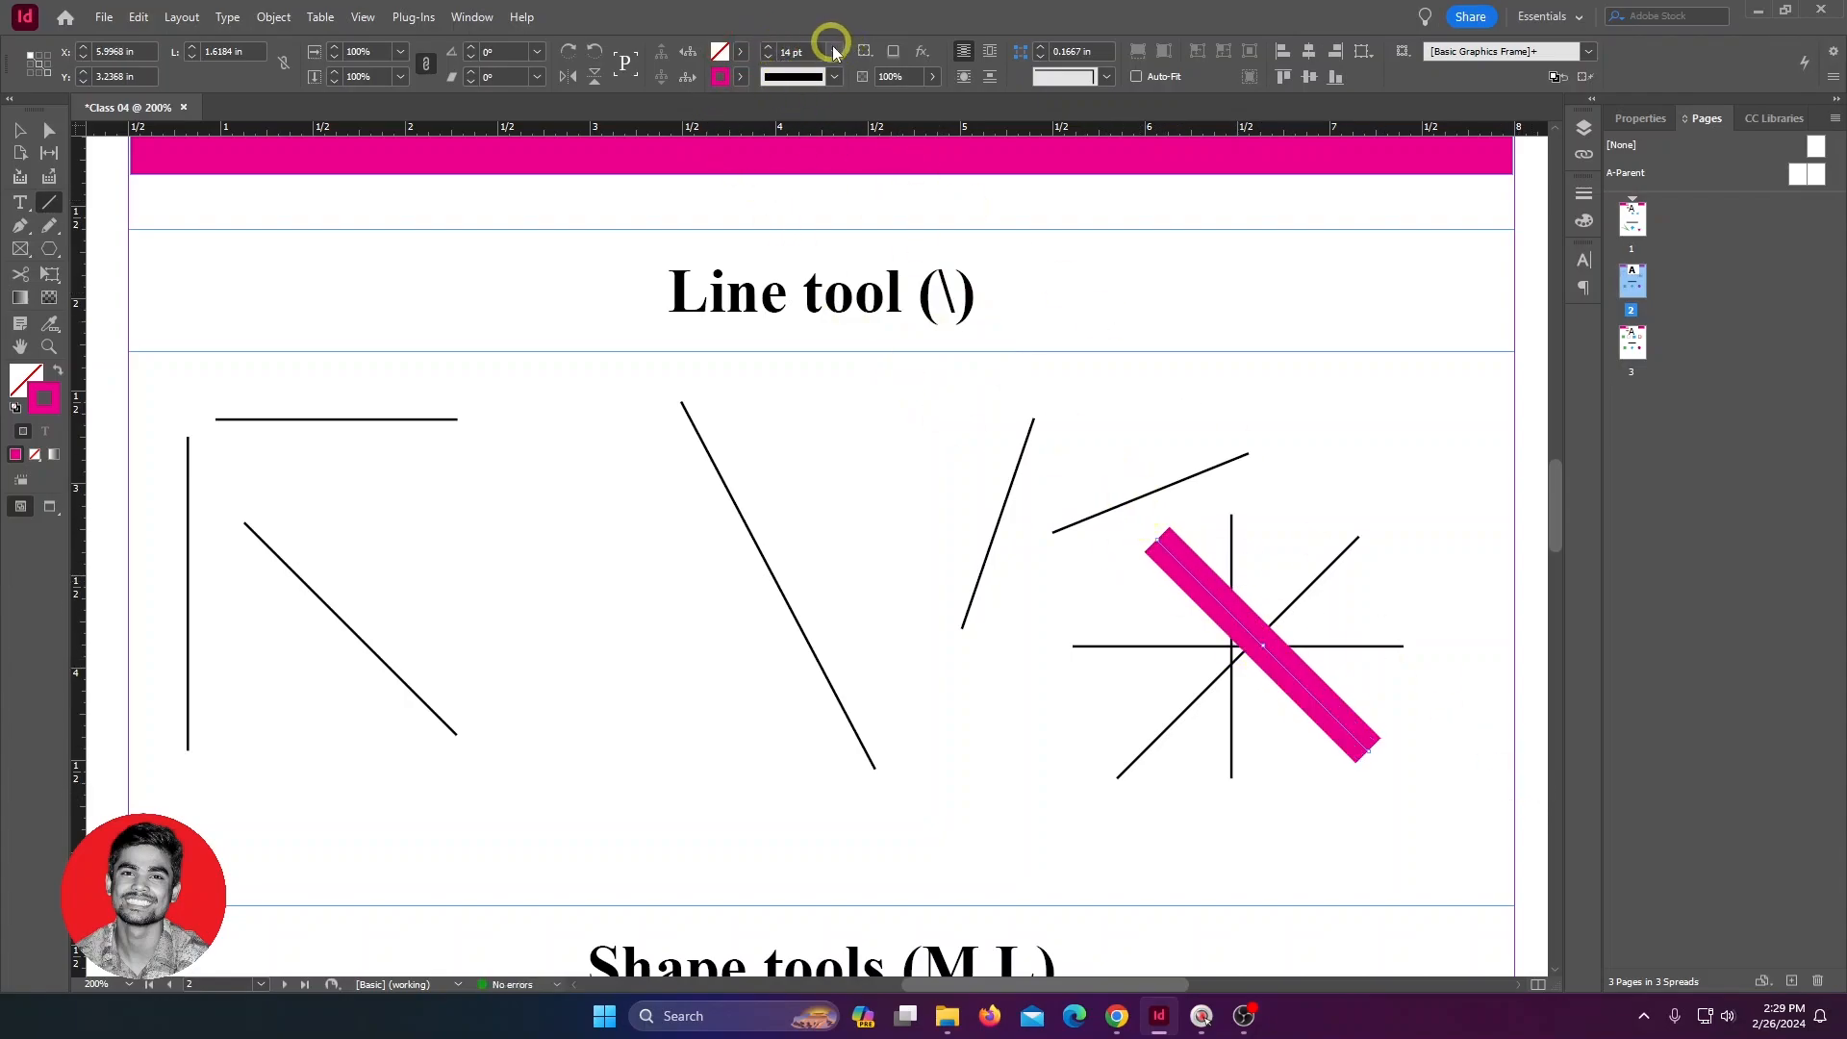
left_click(768, 57)
left_click(767, 56)
left_click(767, 57)
left_click(768, 57)
left_click(768, 56)
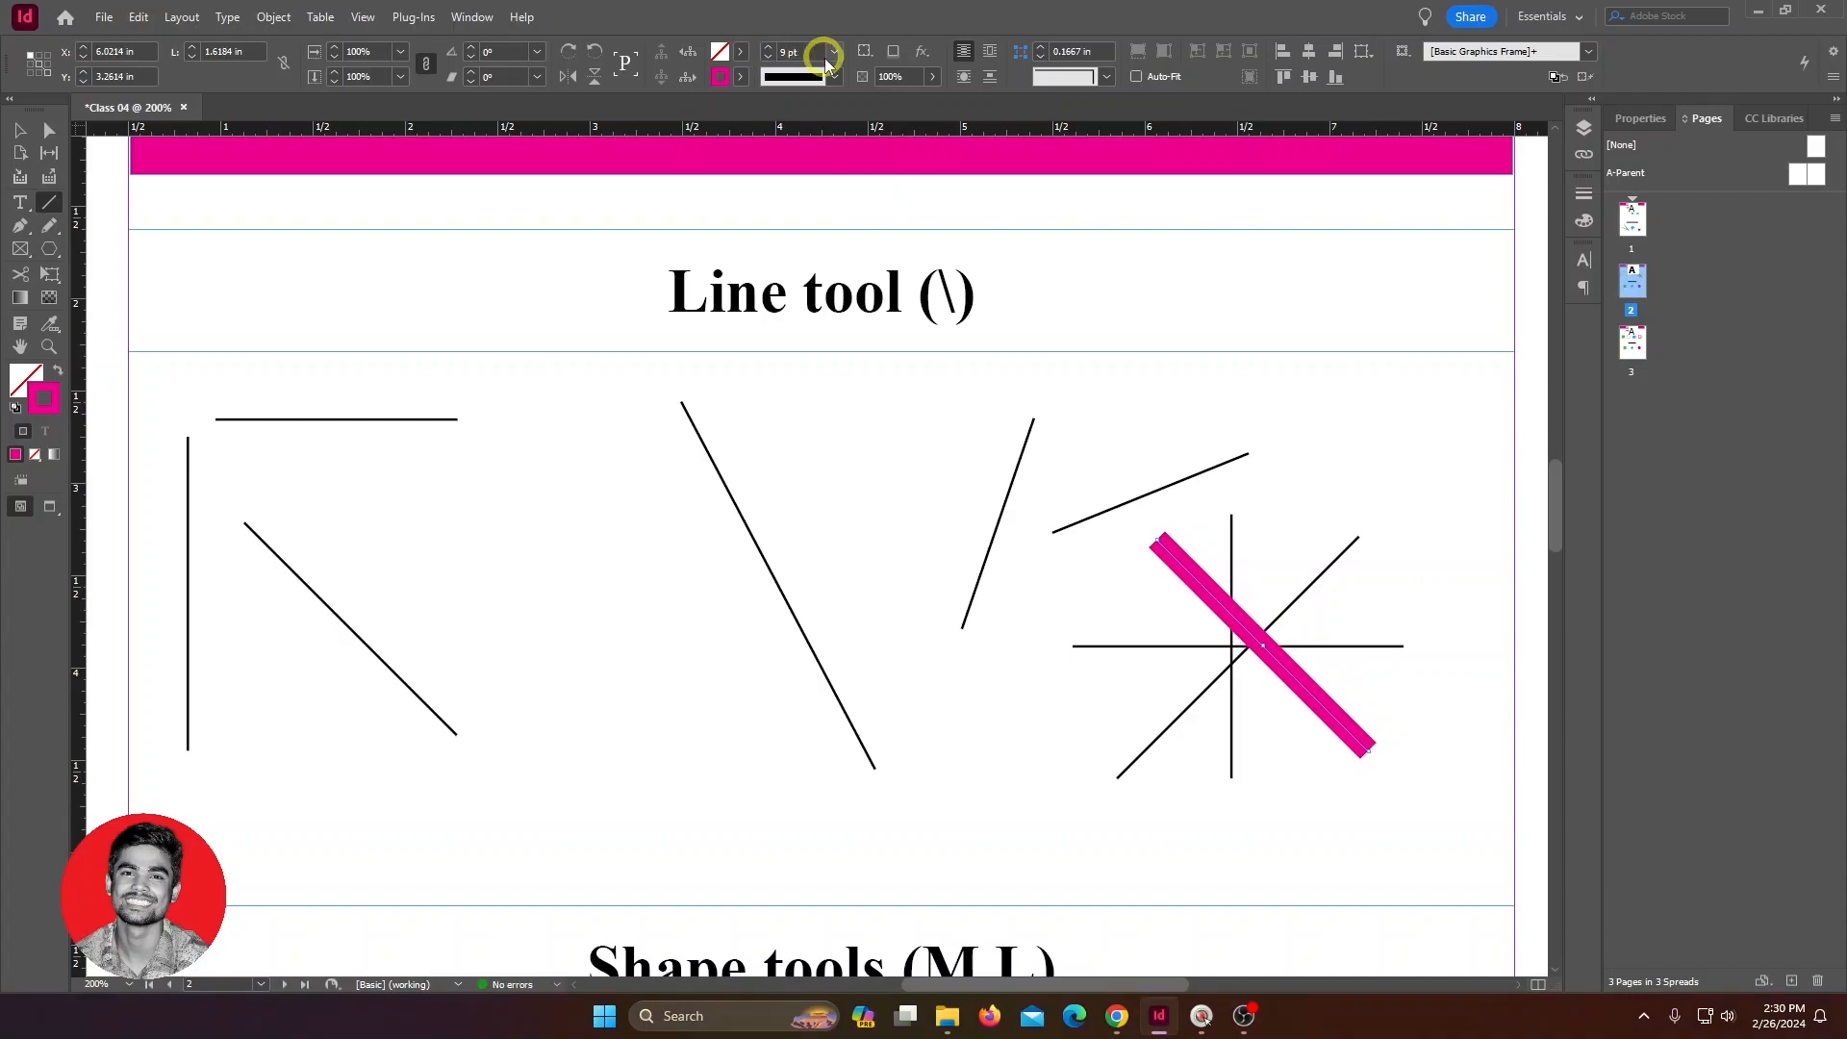
Step: Set the magenta diagonal line's stroke weight to 0.25 pt
left_click(833, 53)
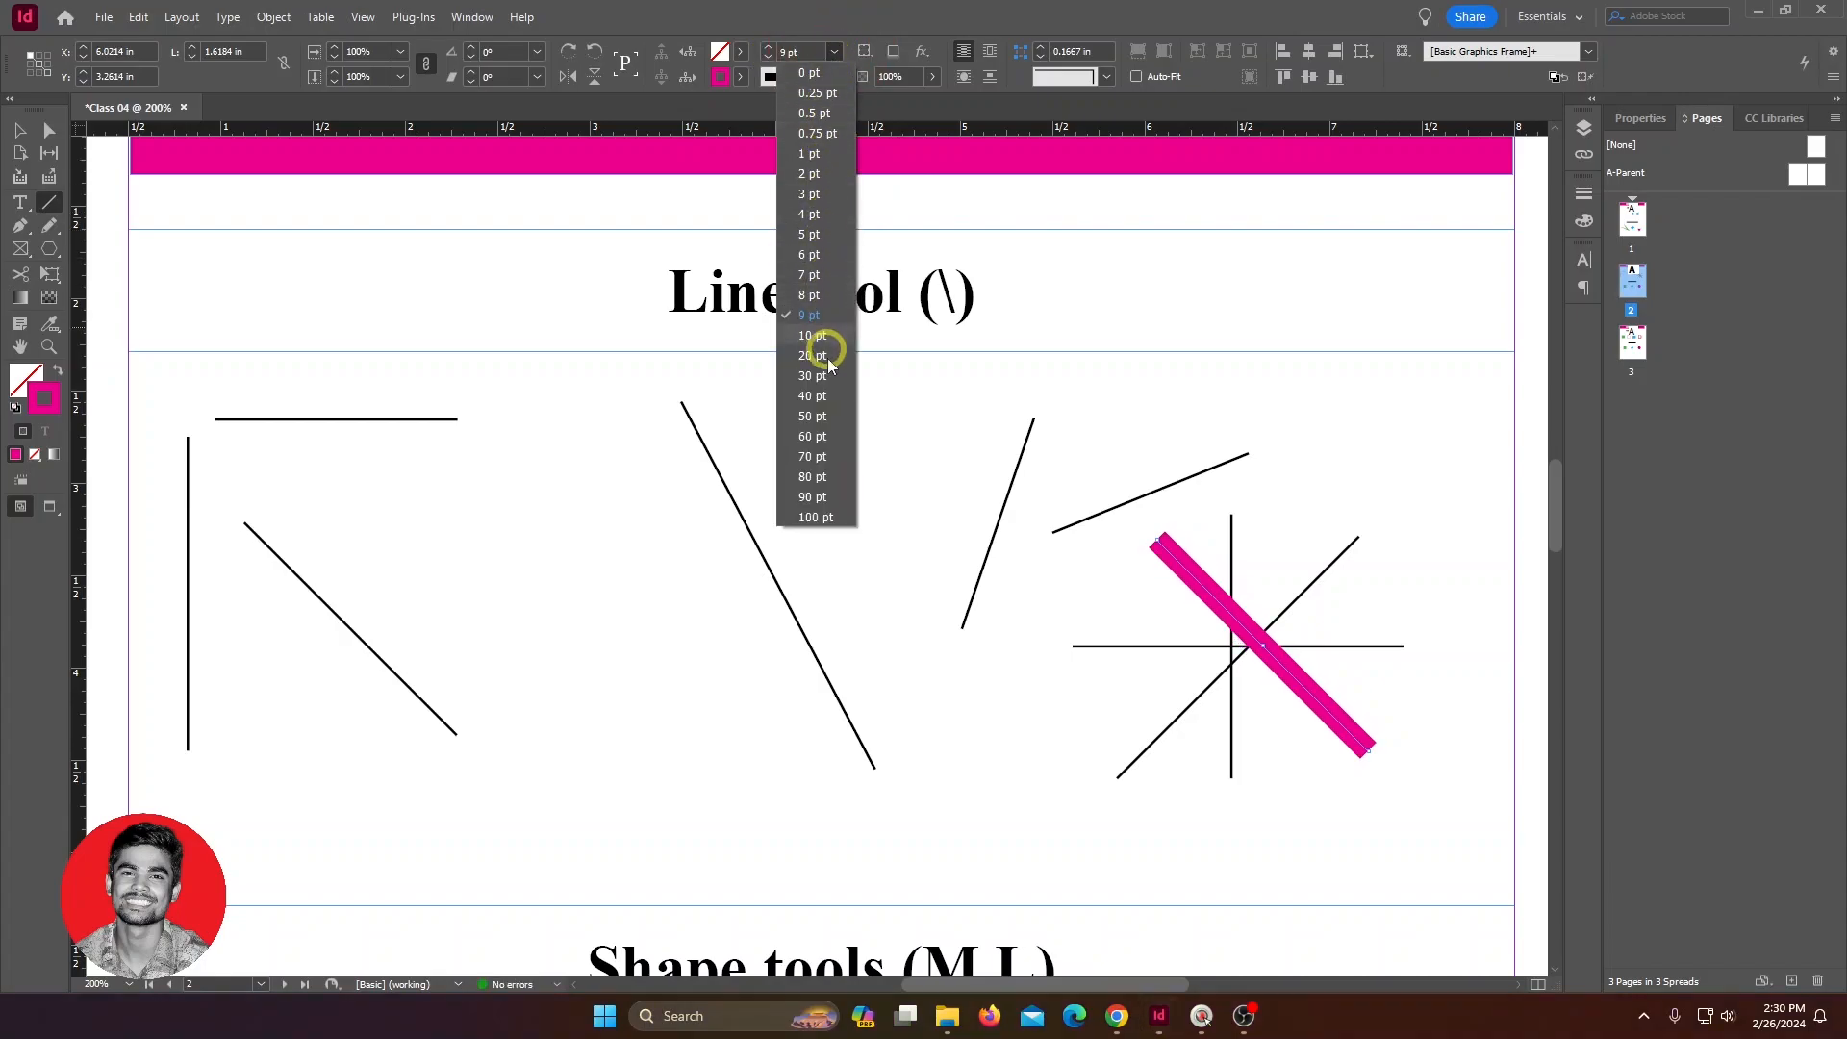
left_click(833, 94)
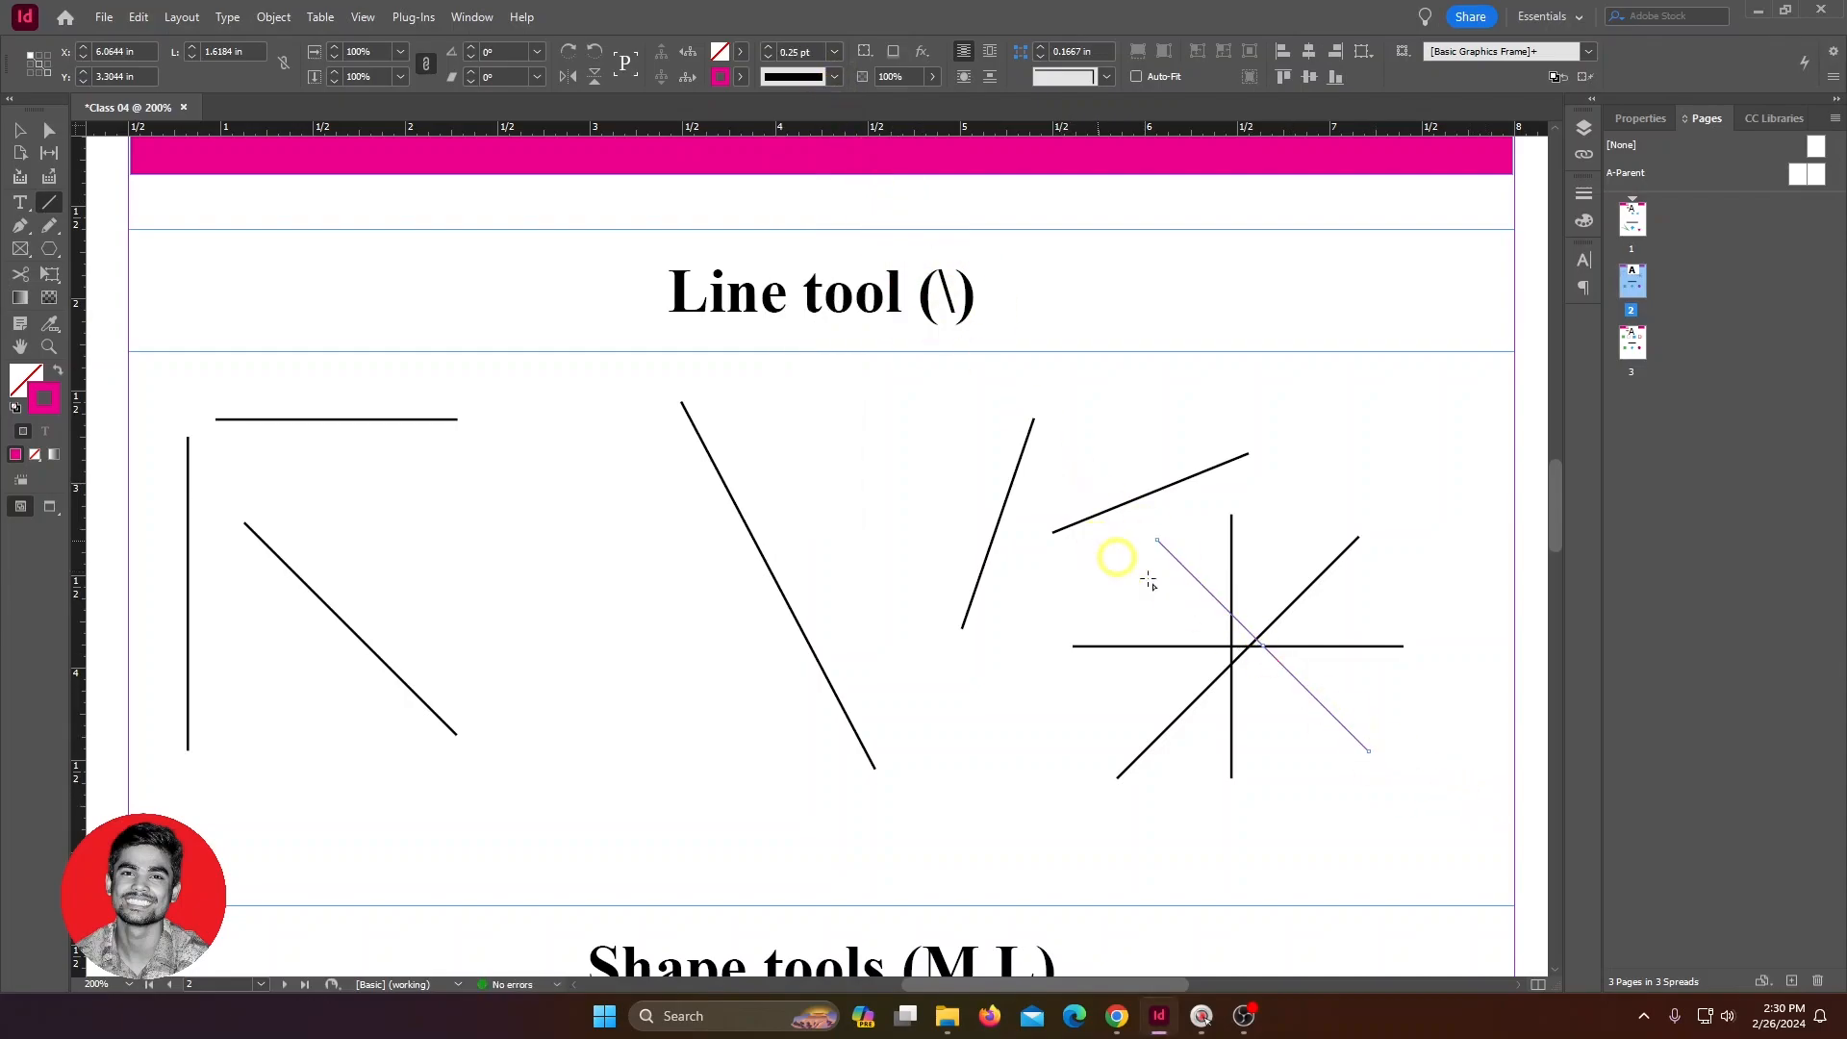
scroll(692, 578, "down", 5)
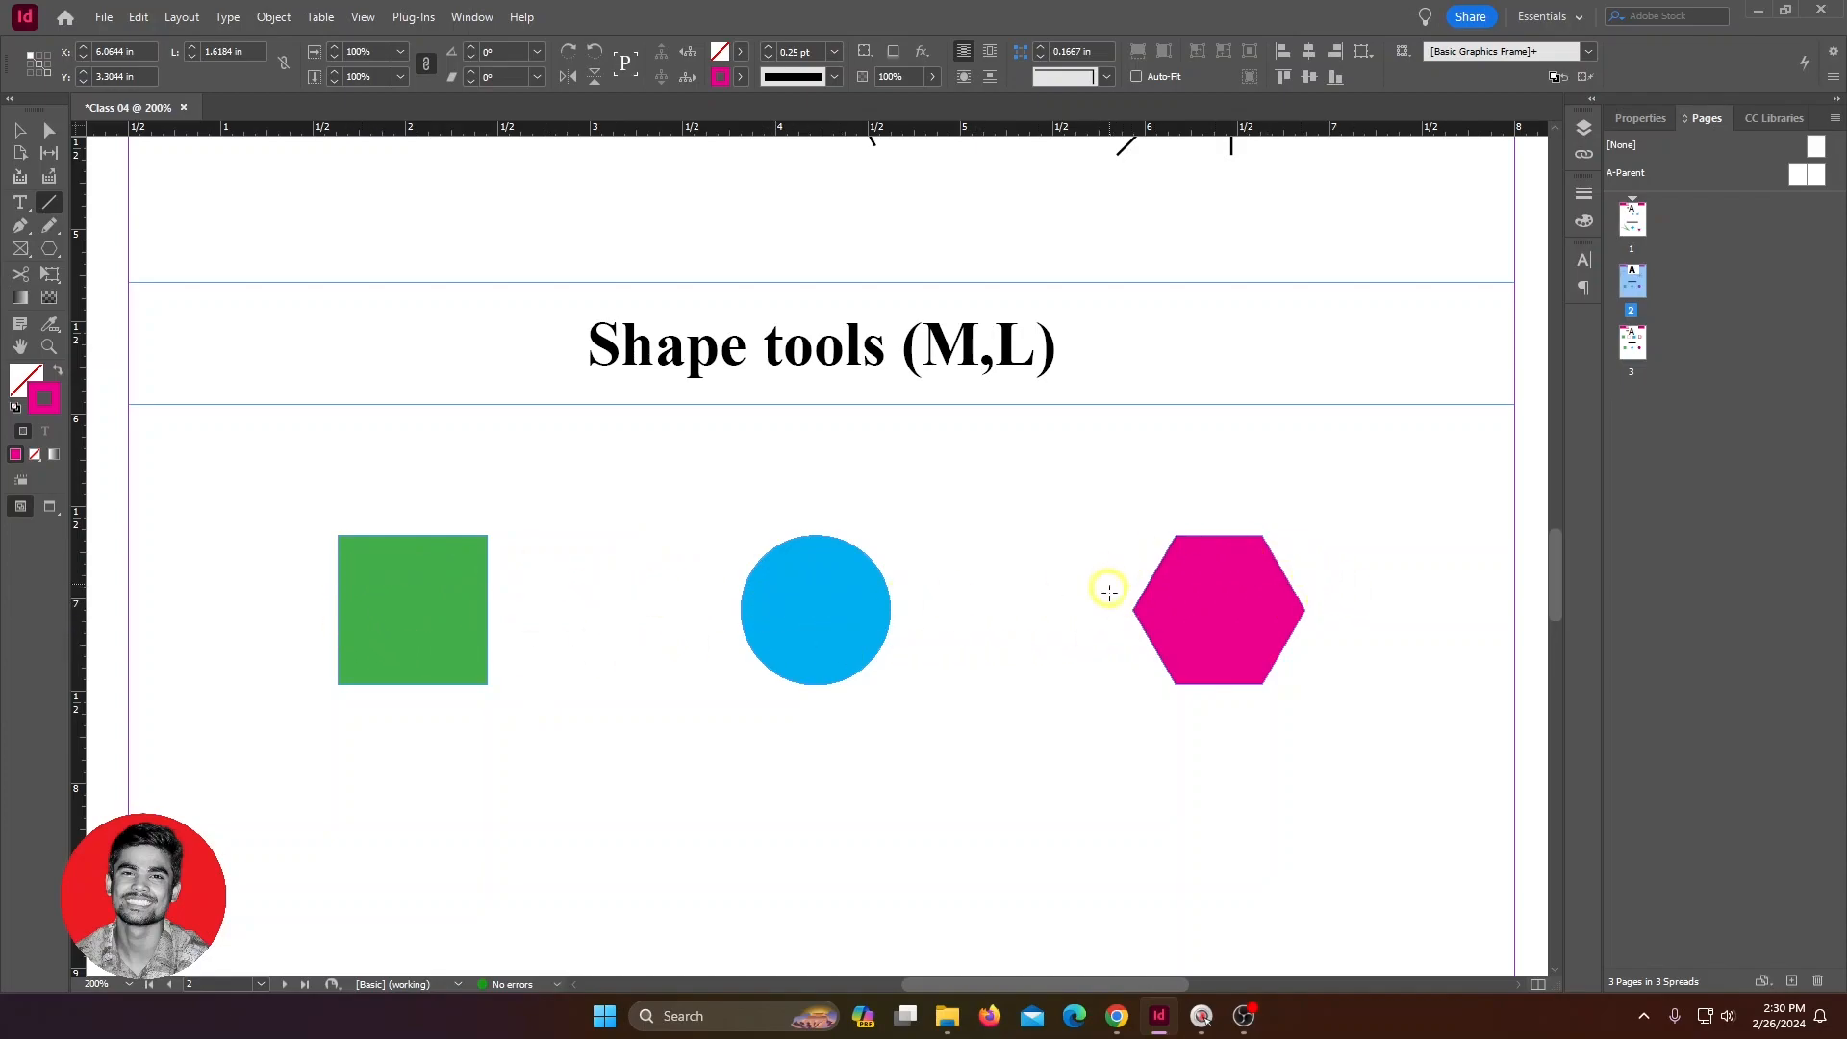
Step: Draw a rectangle about 0.81 × 0.75 in below the green square and fill it with C=0 M=100 Y=0 K=0
scroll(1116, 621, "down", 1)
left_click(53, 250)
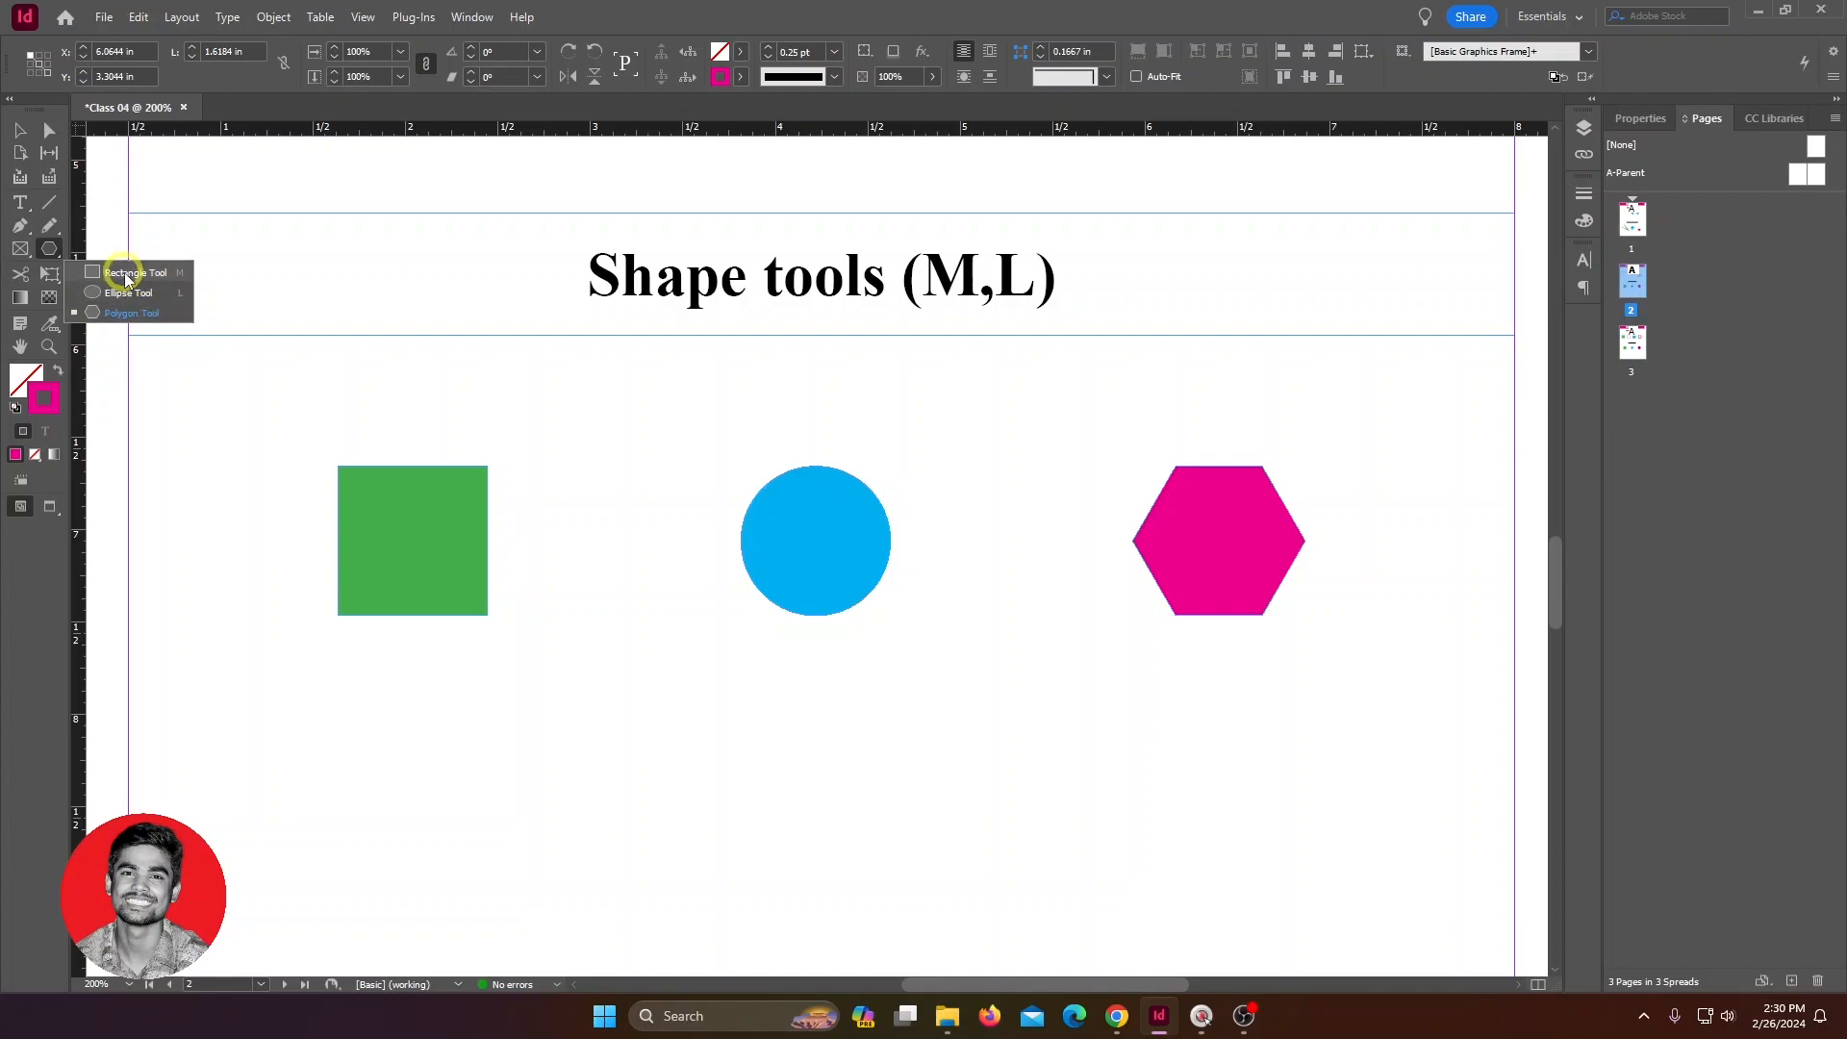
left_click(128, 273)
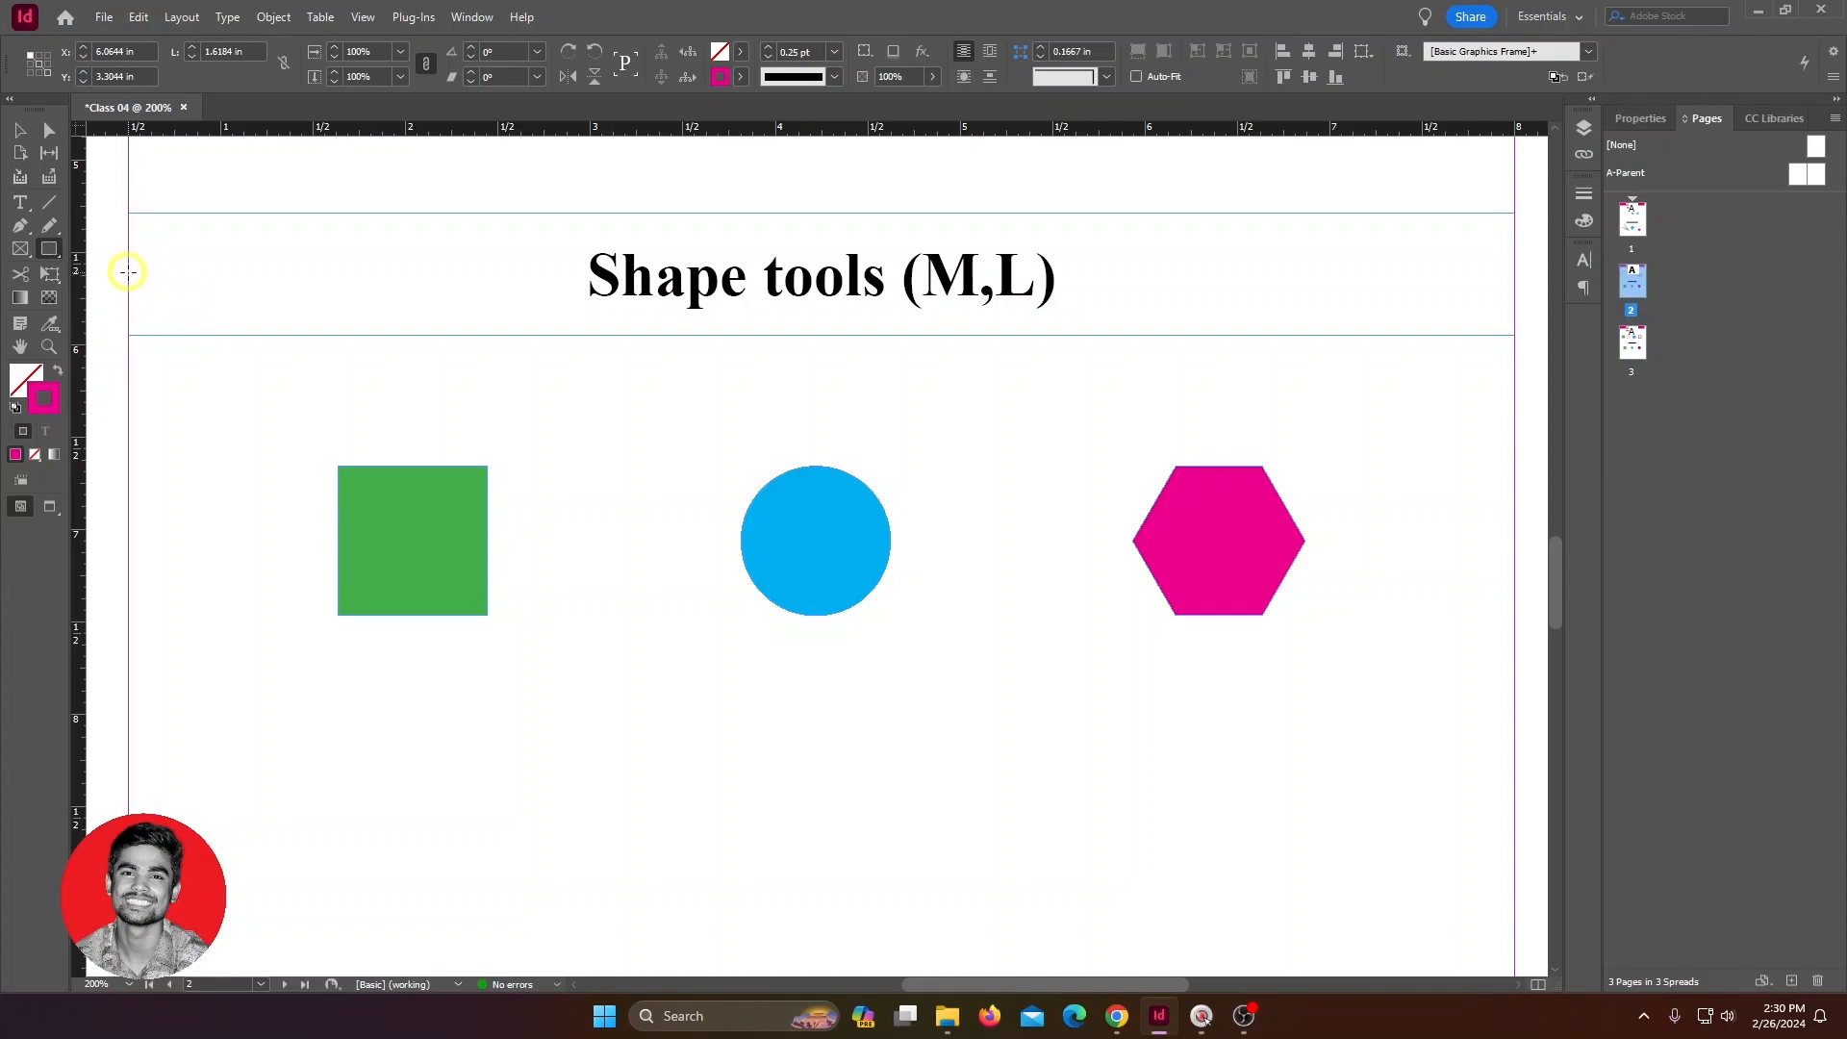
left_click_drag(490, 672, 636, 810)
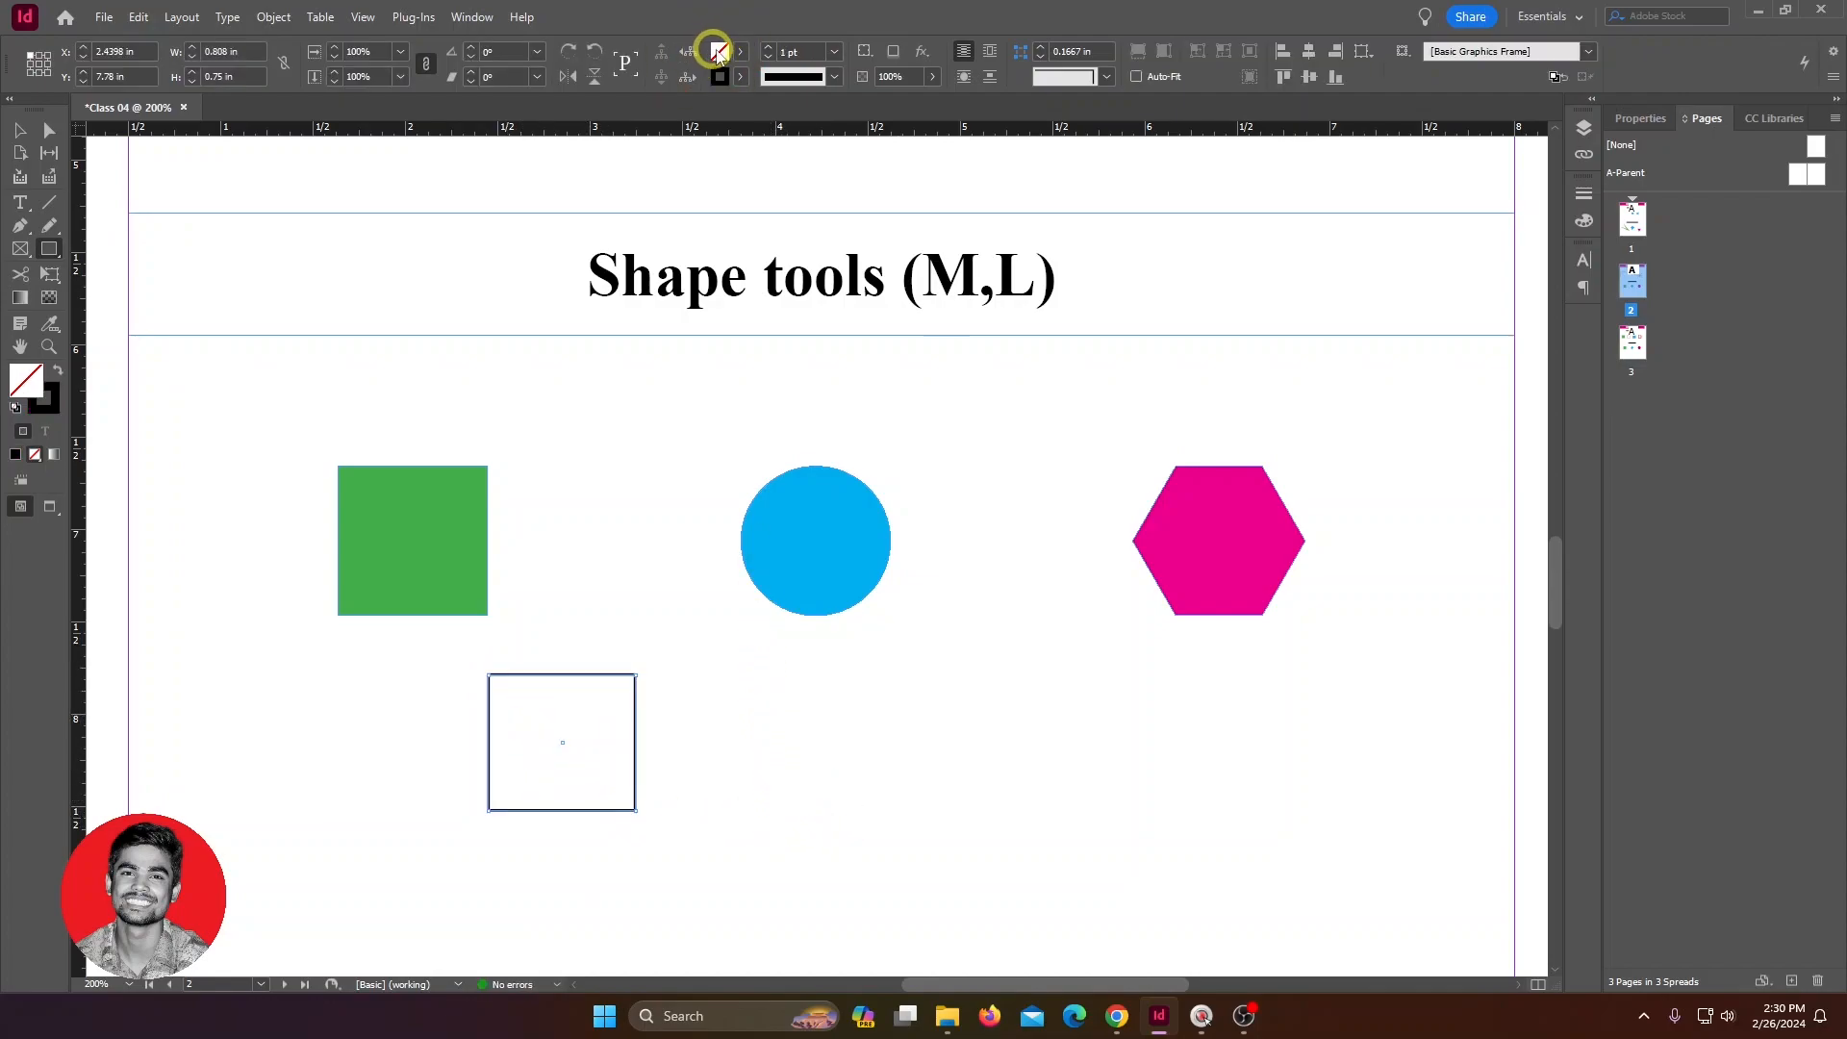
left_click(740, 51)
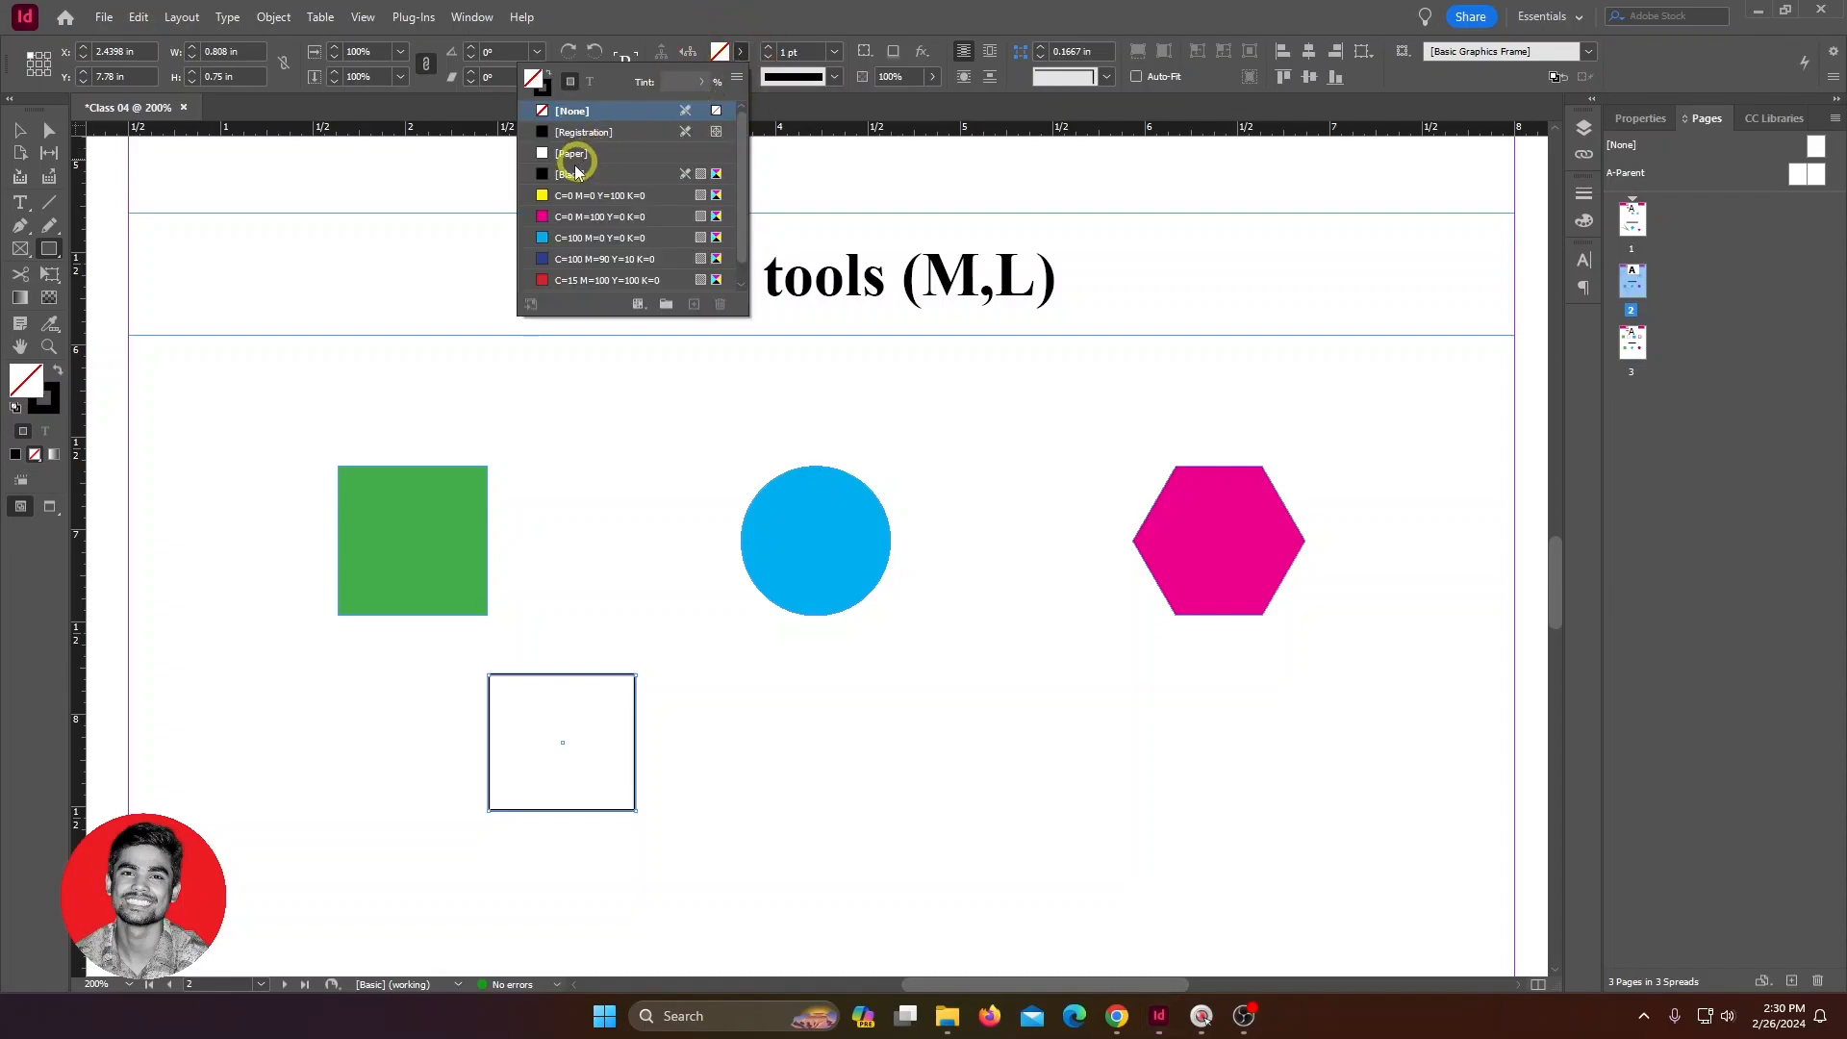
left_click(558, 217)
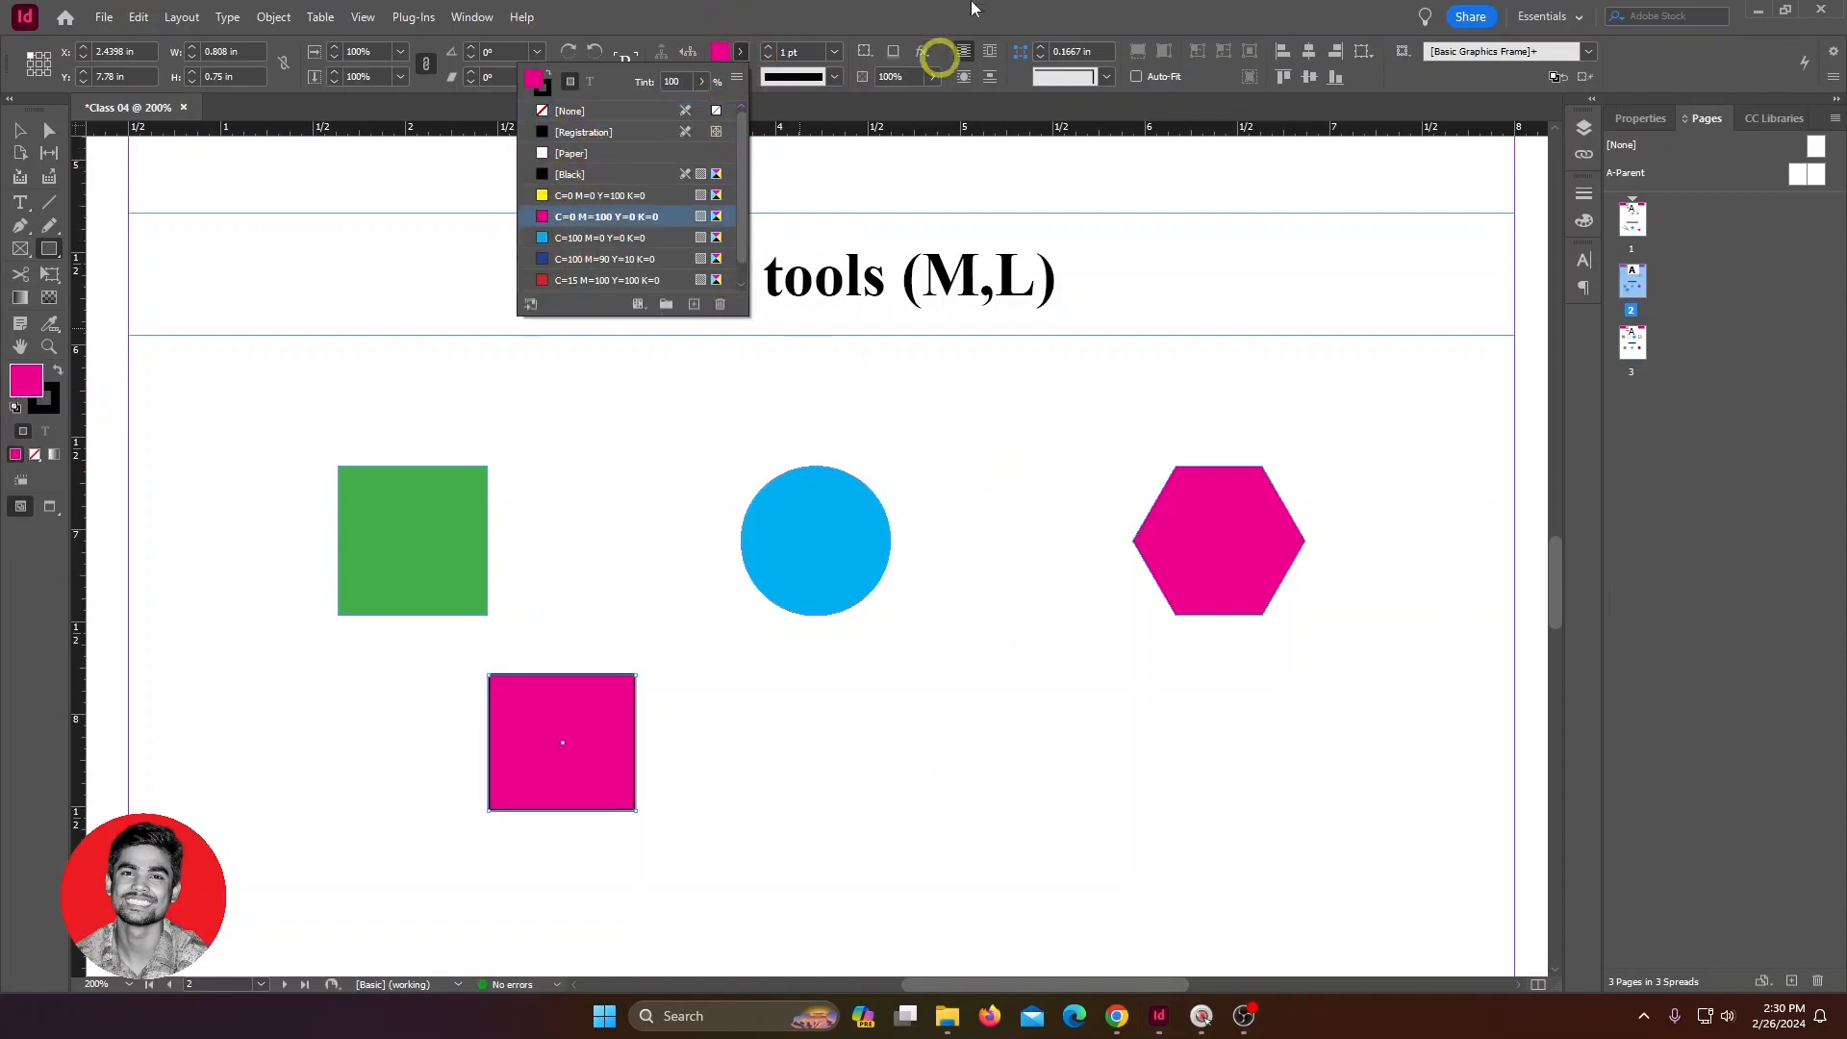
Step: Draw five unfilled rectangles of varying proportions around the magenta one, plus a square about 0.75 in wide between the green square and blue circle
left_click_drag(708, 677, 1016, 751)
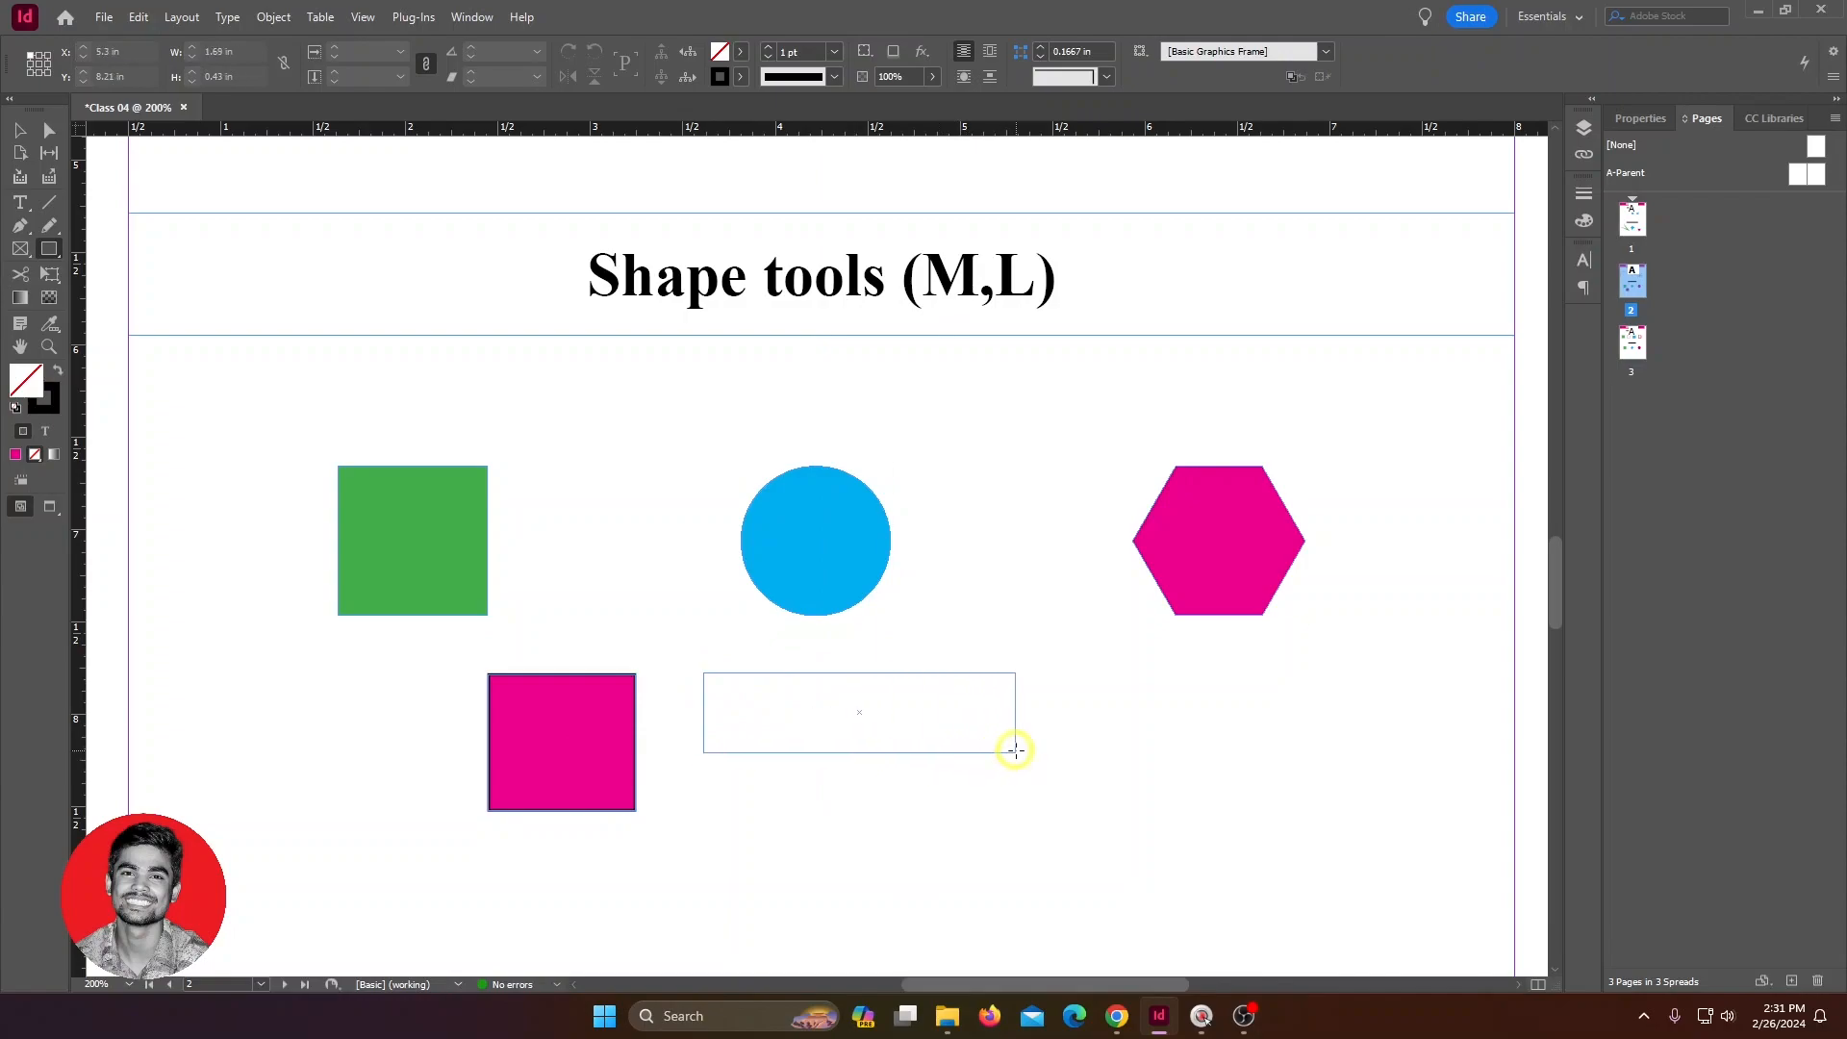
left_click_drag(704, 781, 851, 901)
left_click_drag(597, 901, 357, 842)
left_click_drag(269, 718, 326, 795)
left_click_drag(369, 685, 441, 796)
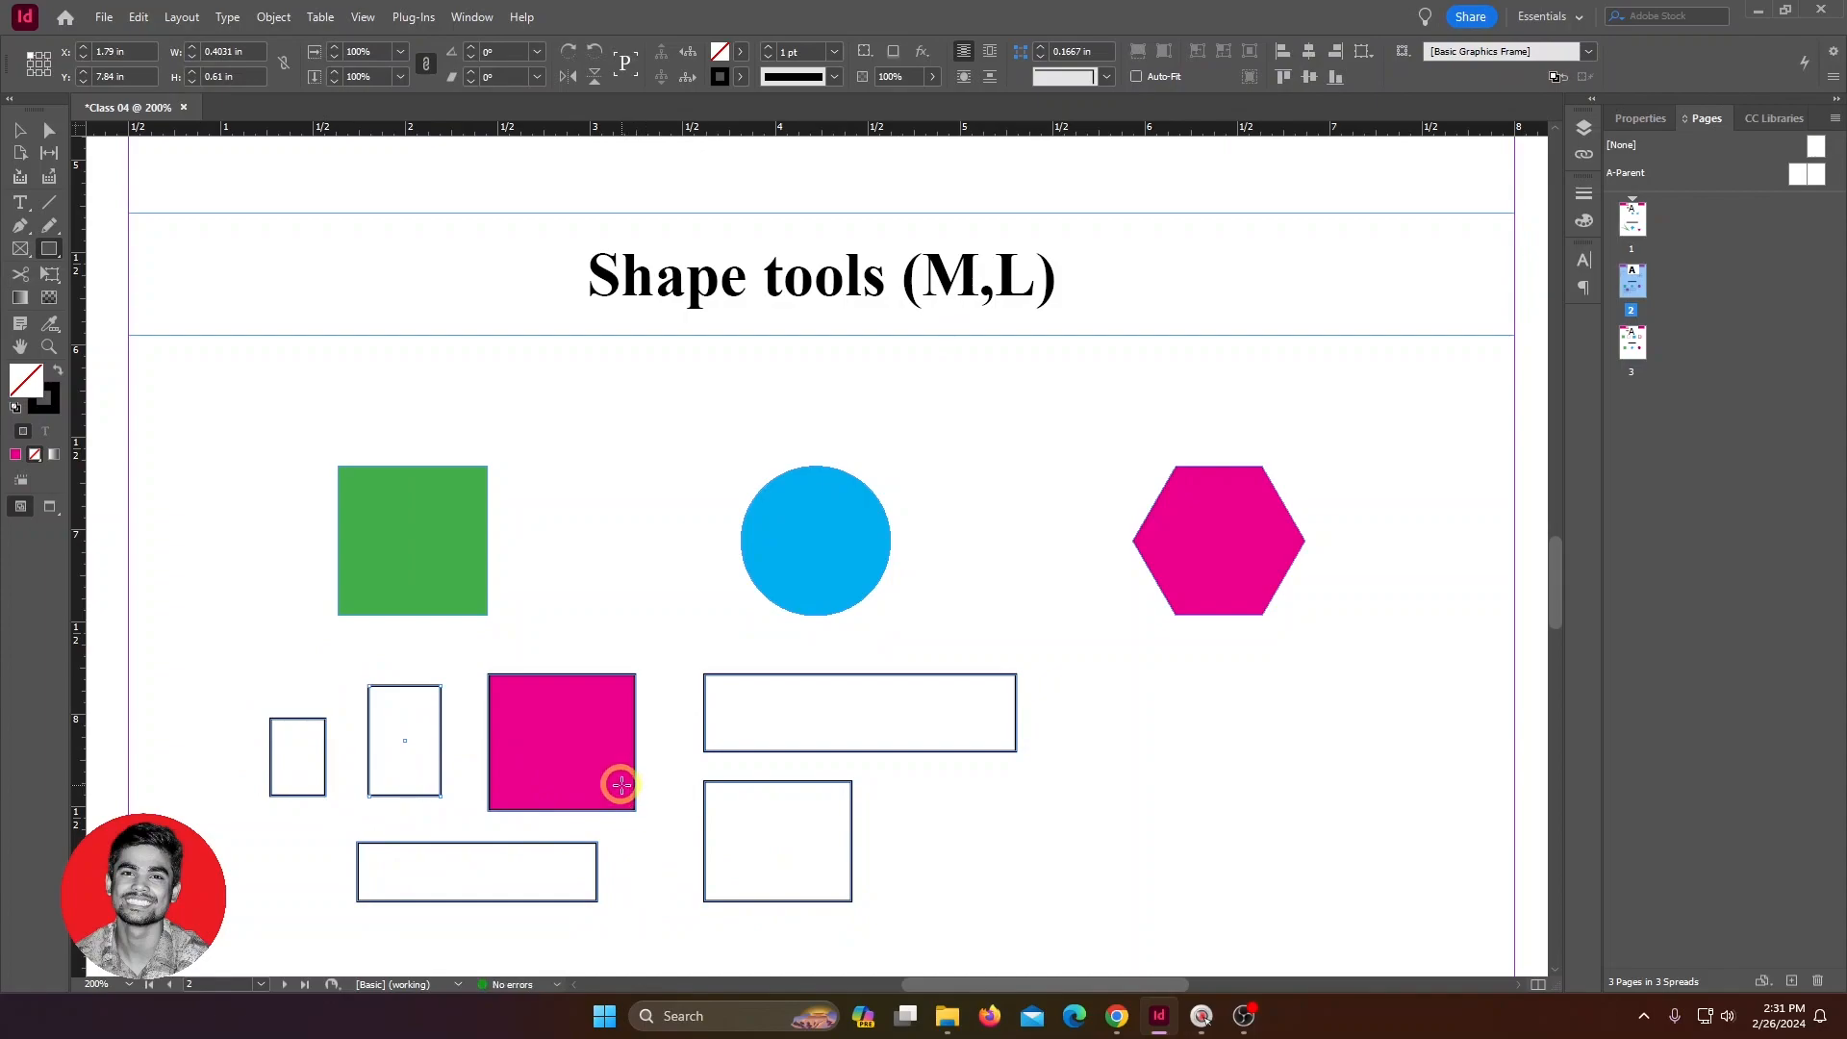
left_click_drag(549, 464, 688, 604)
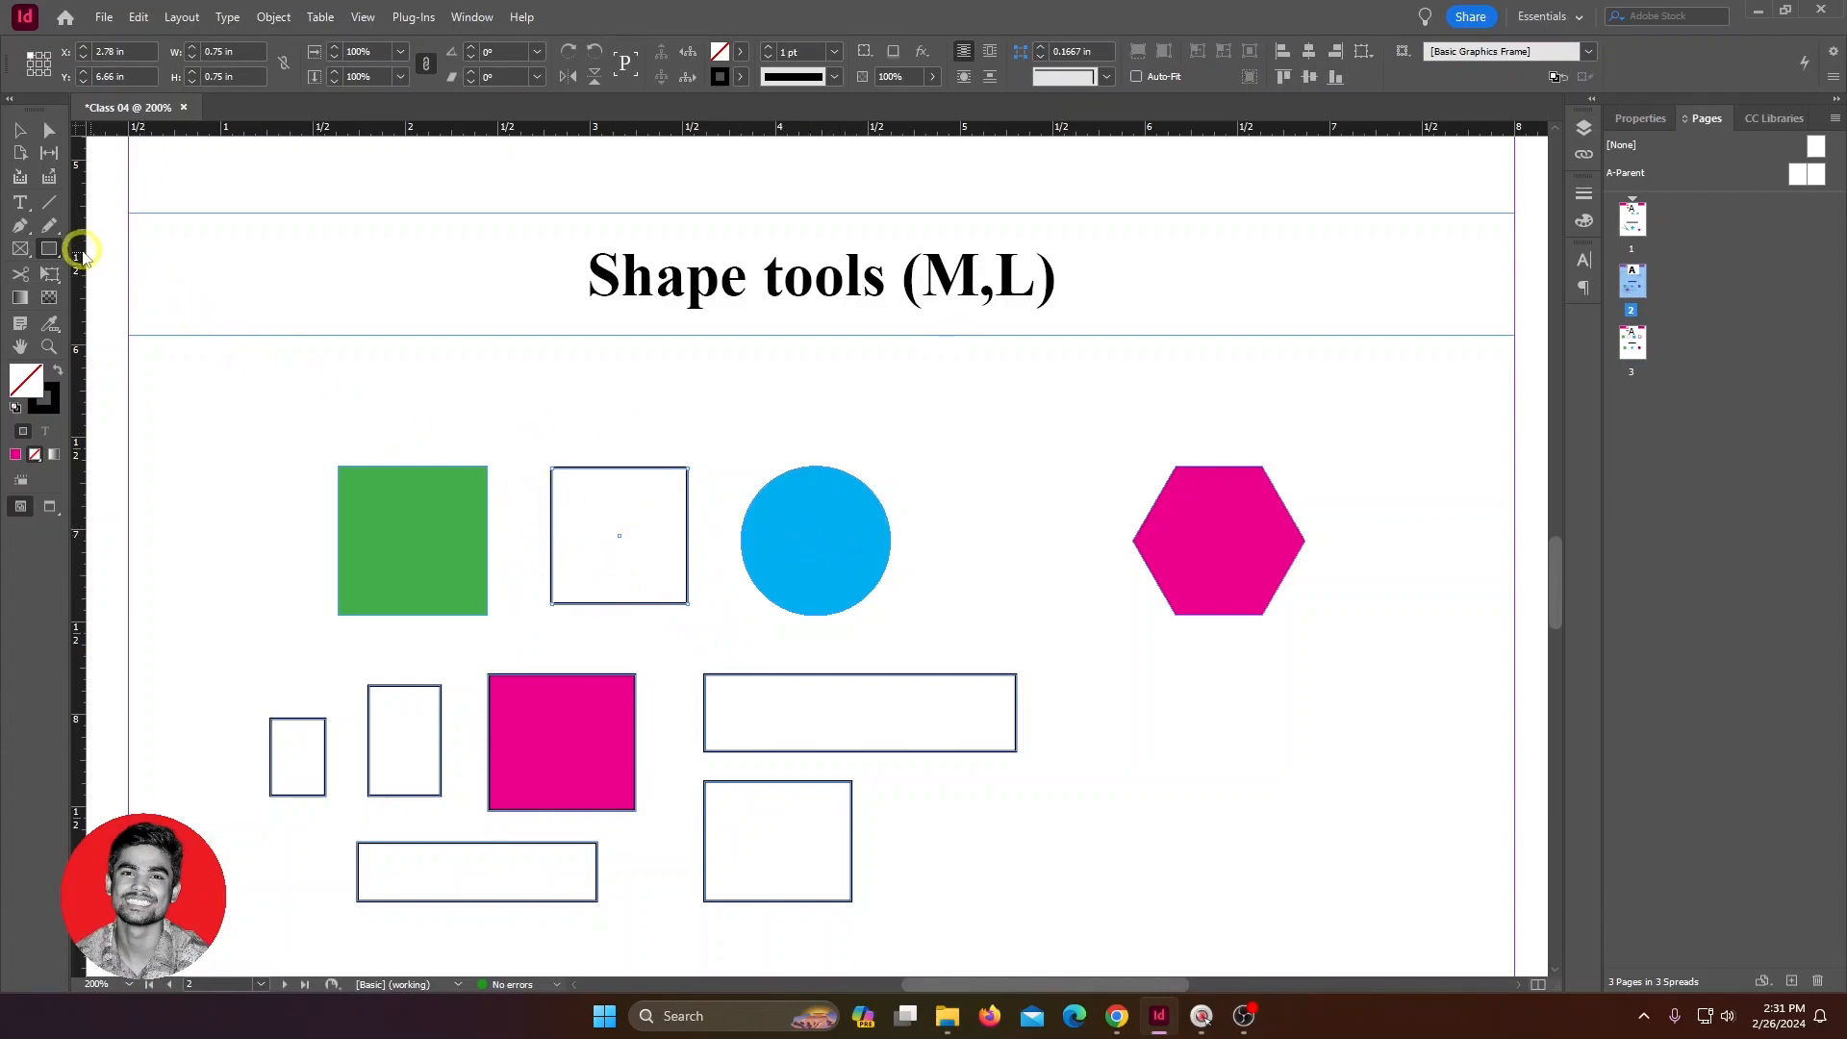
Step: Draw a circle between the blue circle and hexagon, plus two tall ellipses and one wide ellipse around the hexagon
left_click_drag(49, 248, 132, 289)
left_click_drag(966, 480, 1178, 866)
left_click_drag(1197, 687, 1440, 786)
left_click_drag(1452, 383, 1378, 626)
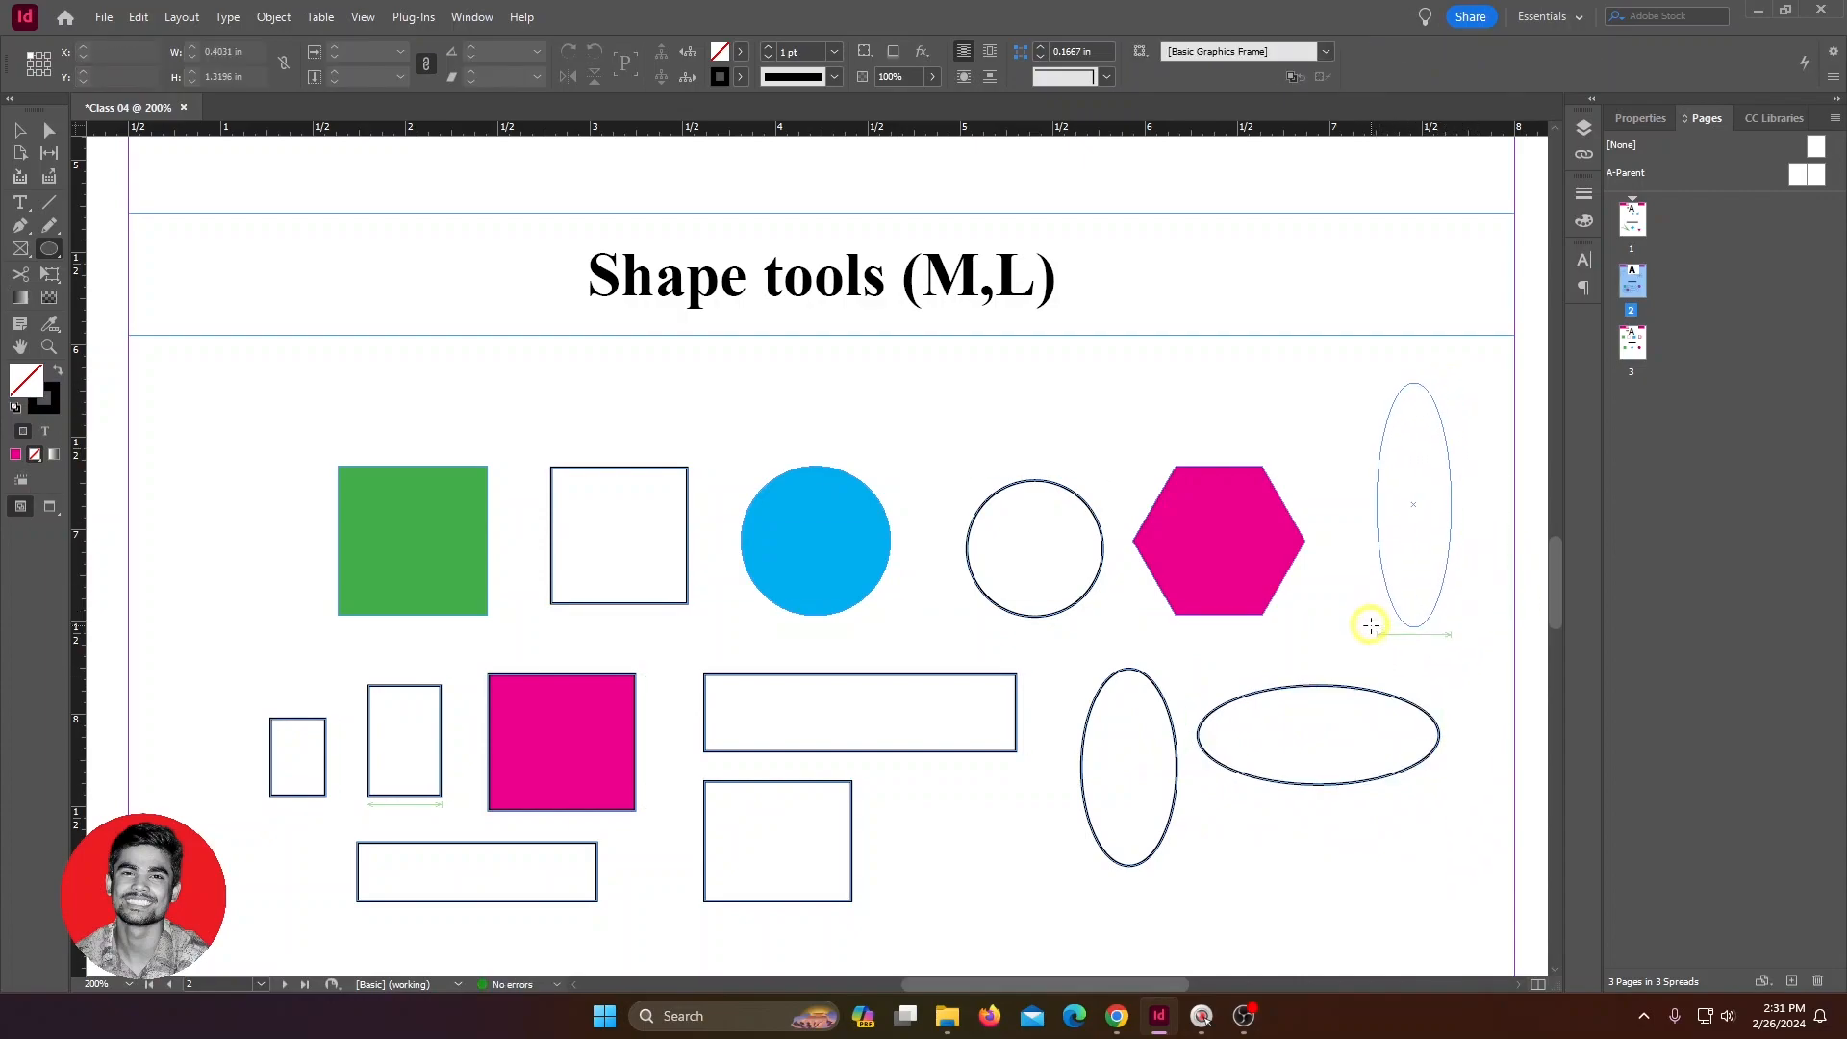
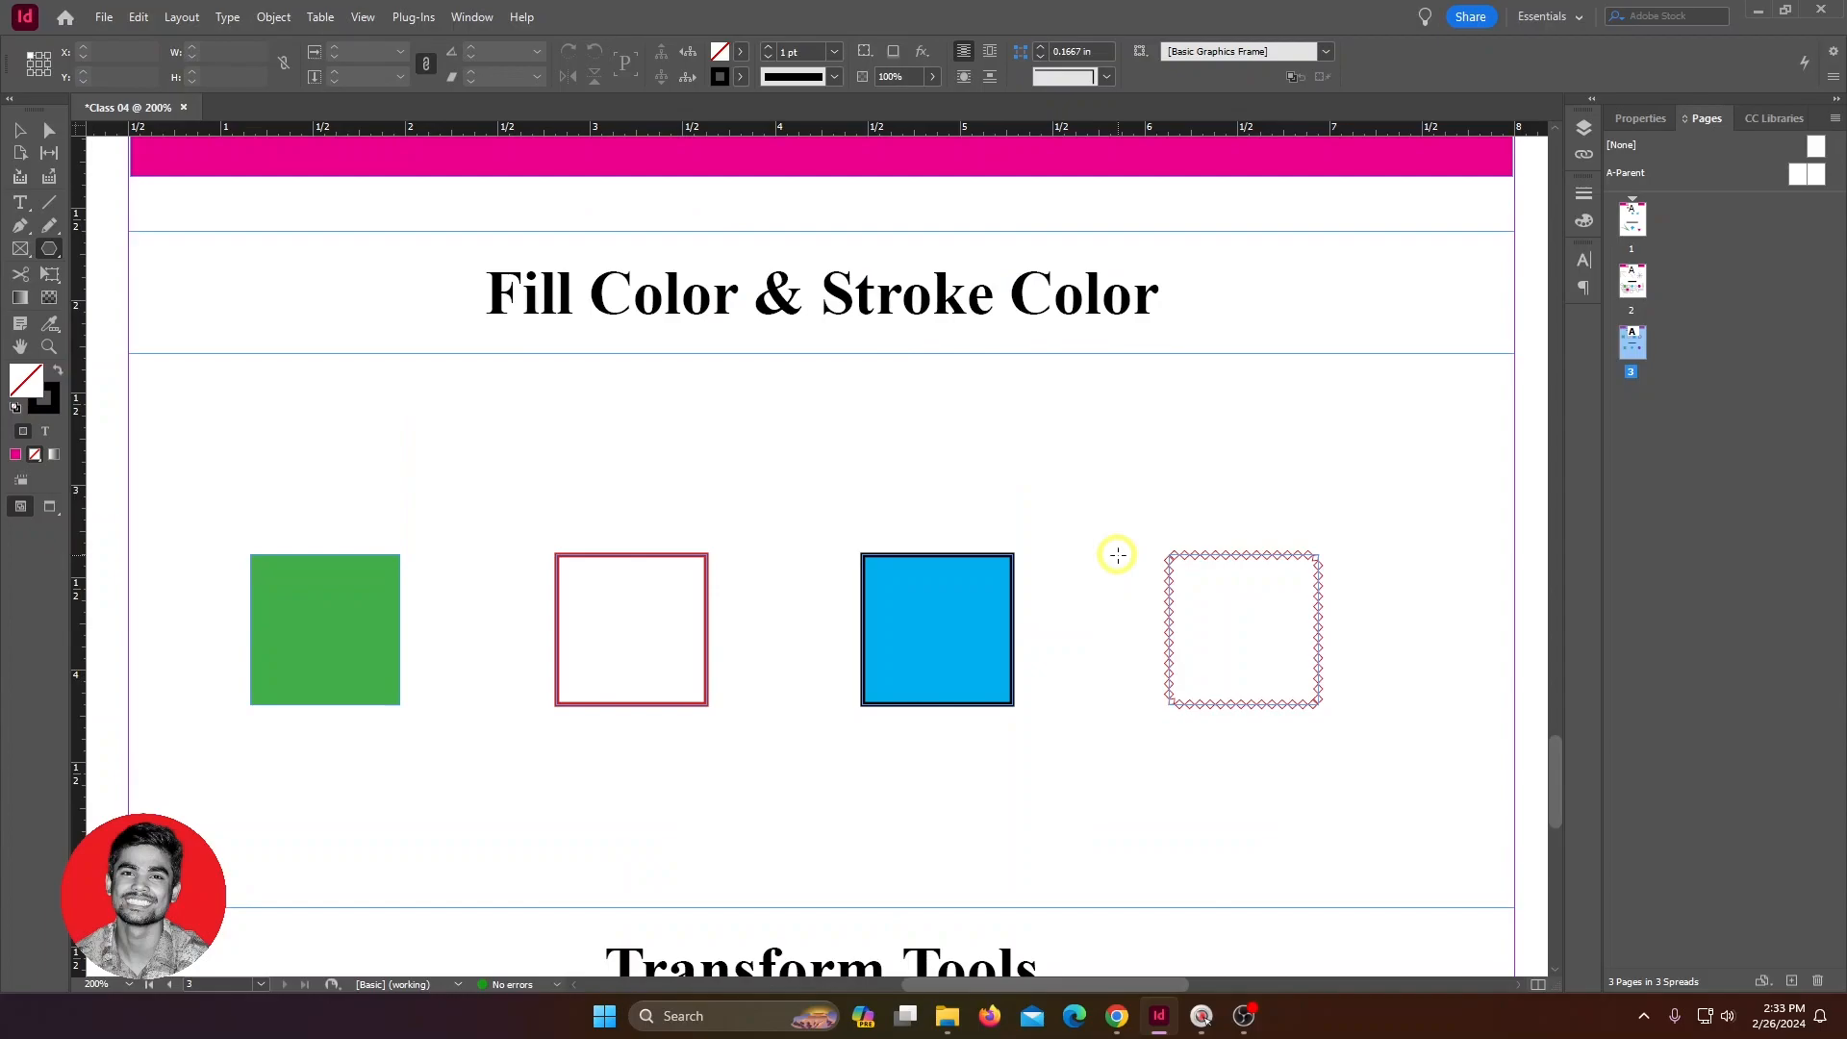
Step: Select the four sample squares under Fill Color & Stroke Color one by one to examine their fill and stroke settings
scroll(1115, 551, "up", 2)
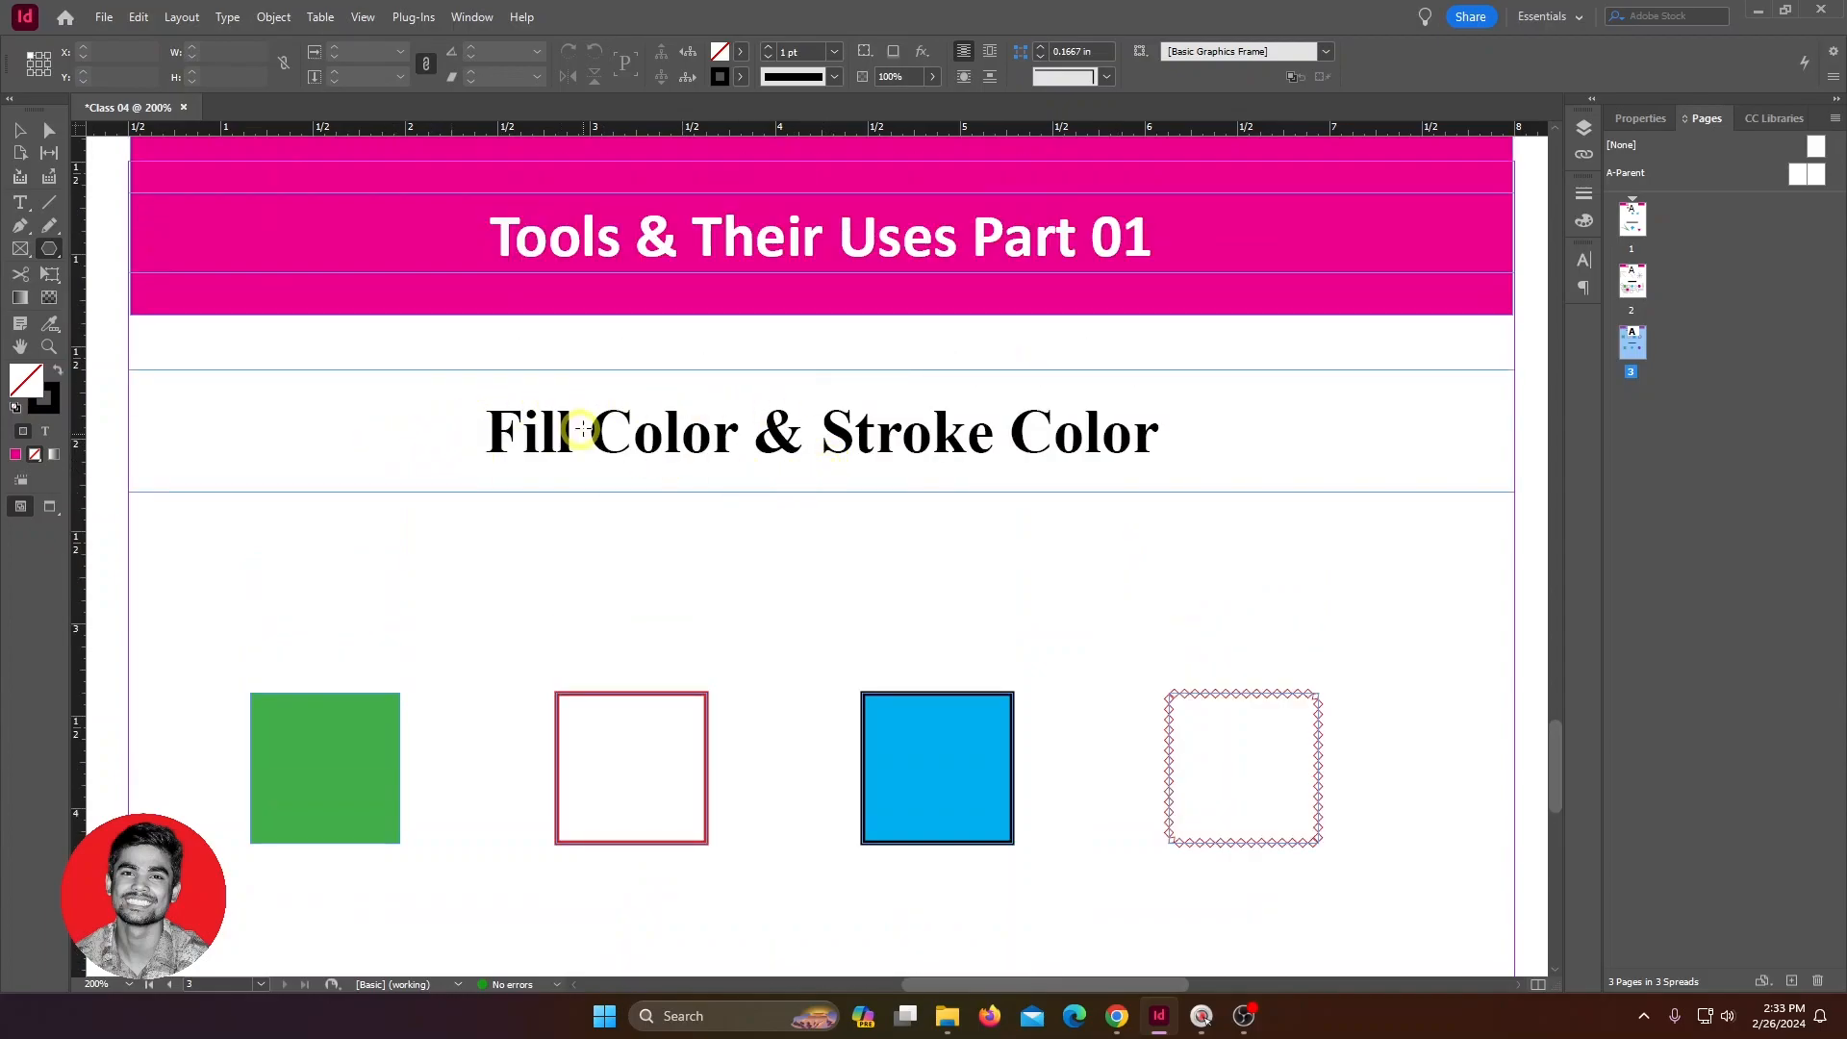
scroll(1015, 475, "down", 1)
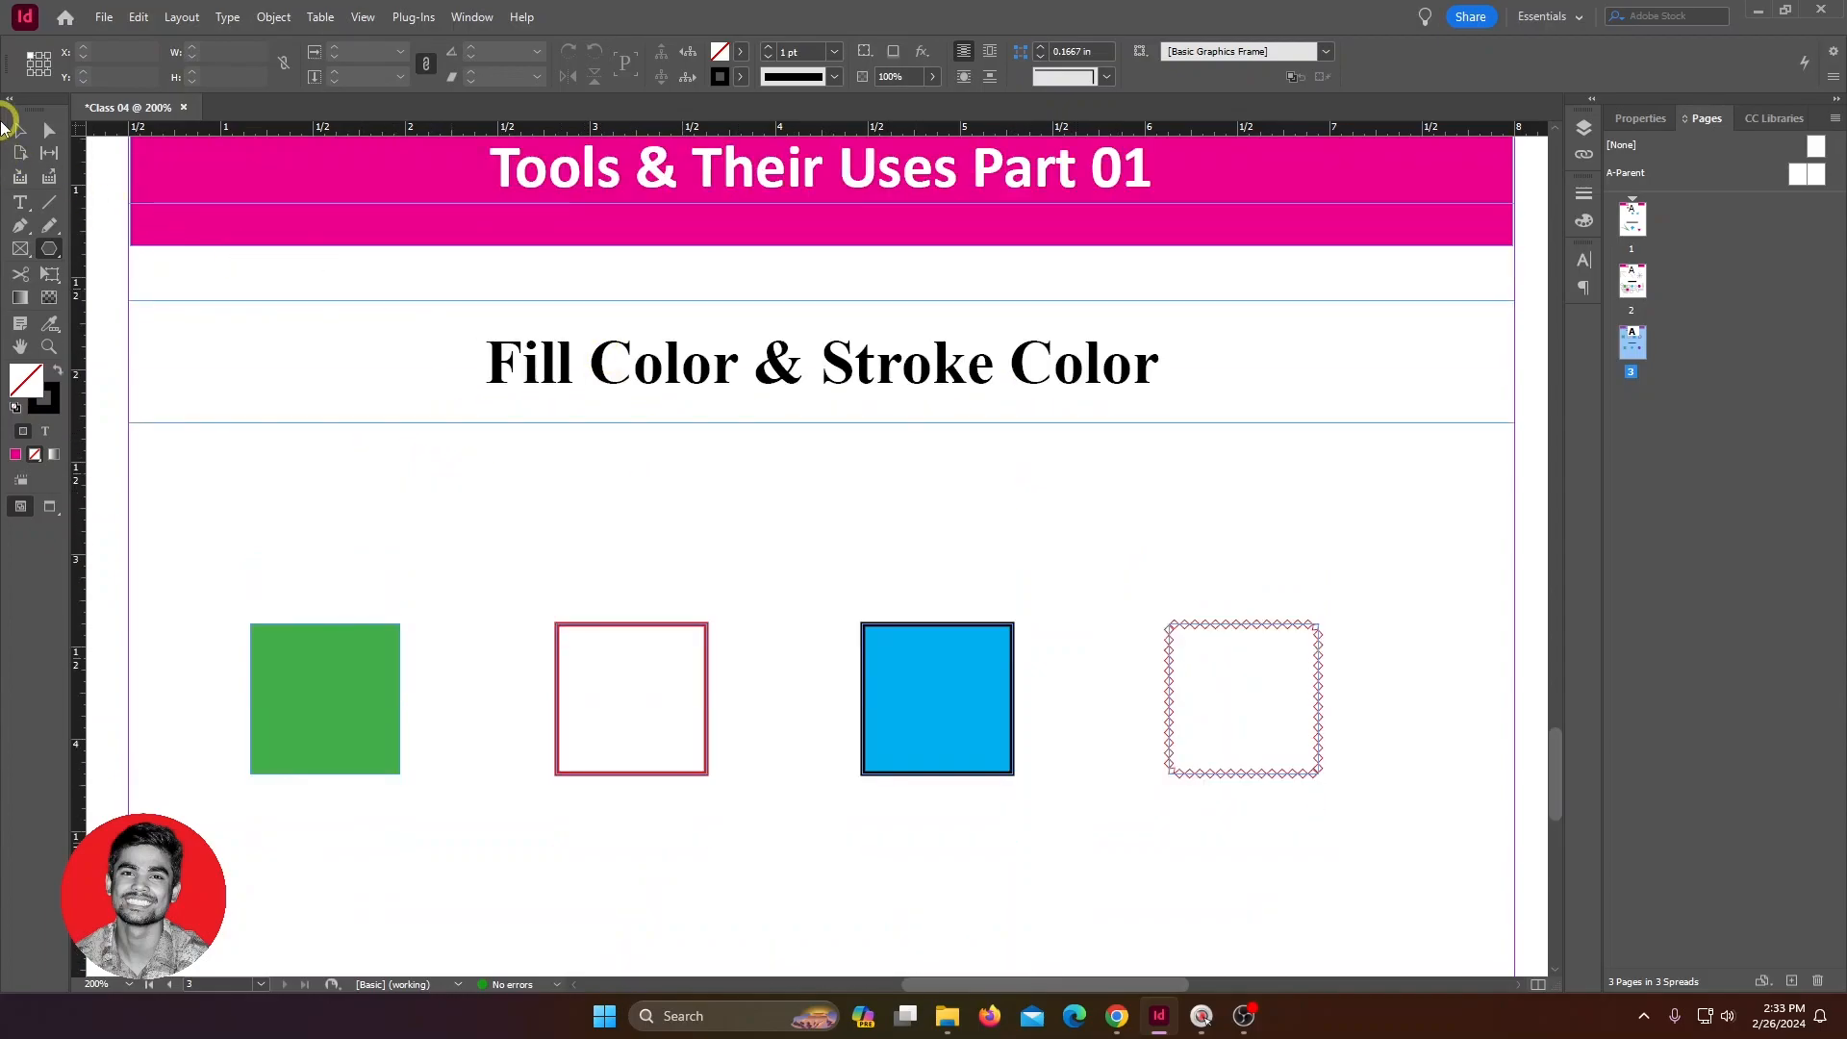
left_click(18, 130)
left_click(323, 712)
mouse_move(212, 565)
left_mouse_down()
mouse_move(443, 801)
mouse_move(199, 572)
left_mouse_up()
left_click(458, 800)
left_click_drag(465, 821, 218, 556)
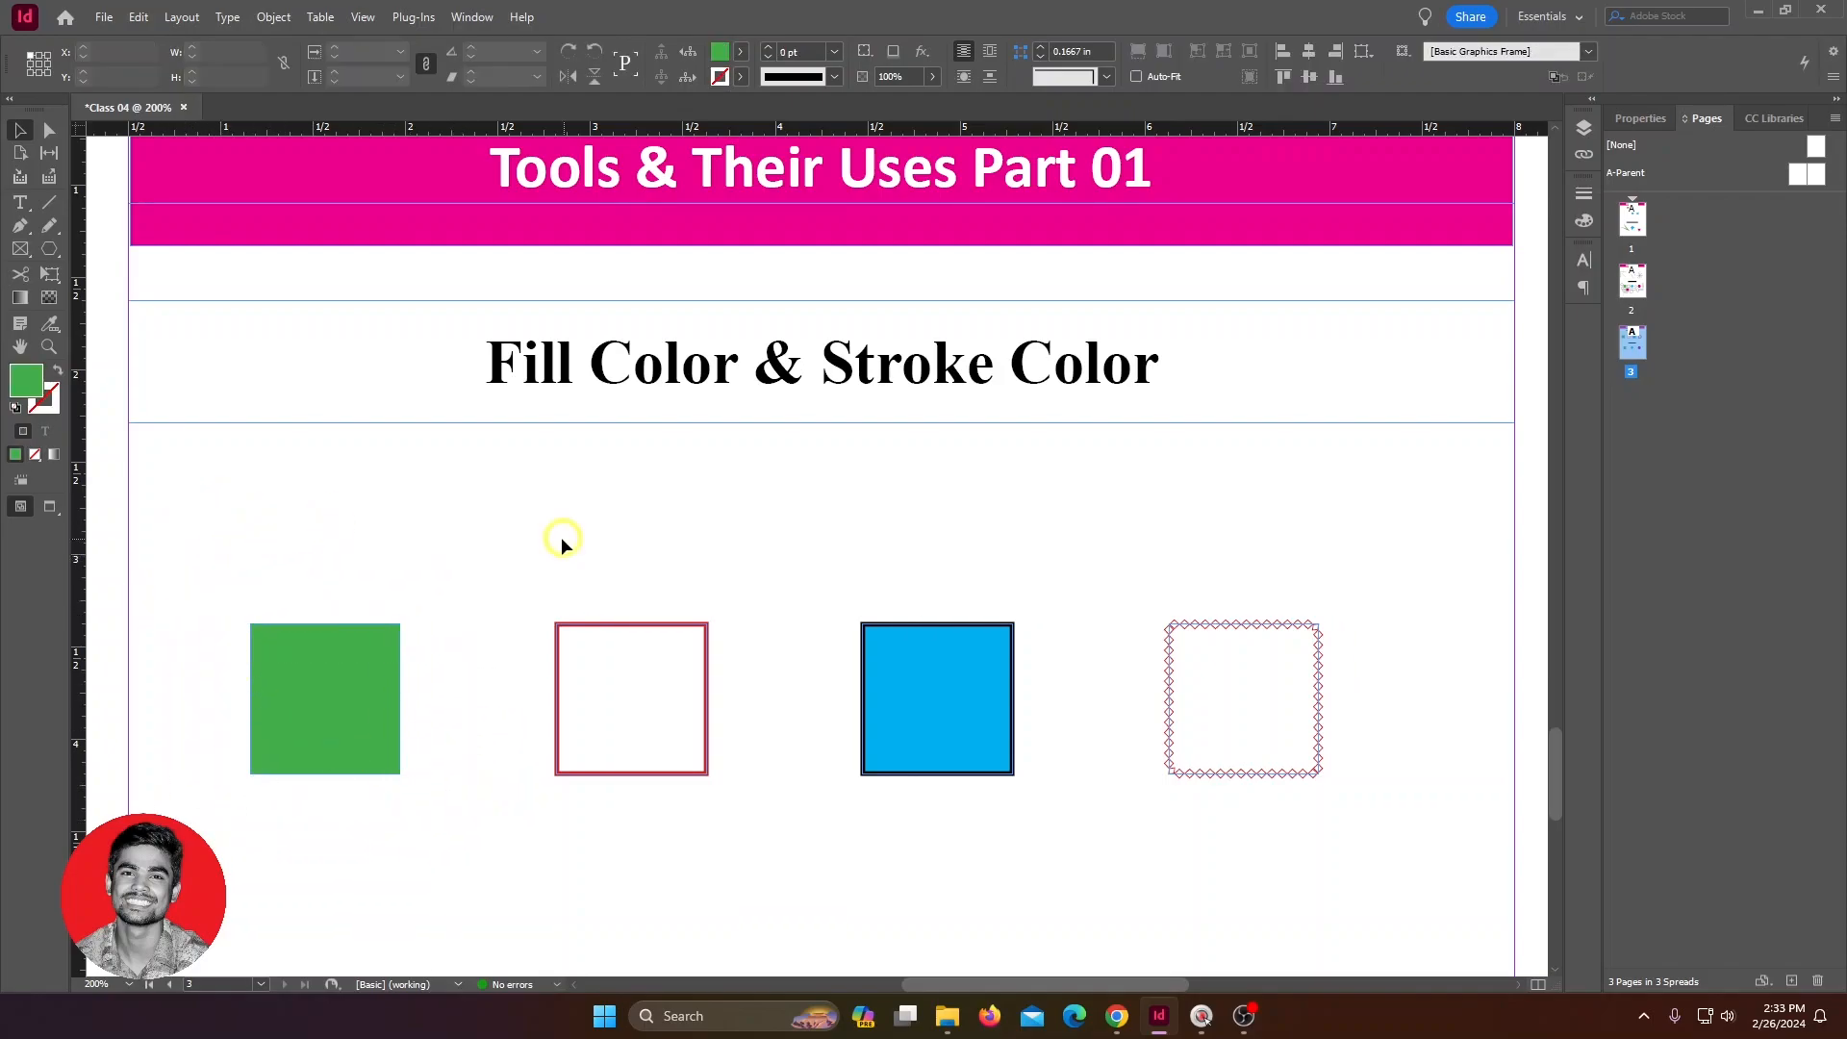
left_click_drag(535, 564, 780, 856)
left_click_drag(752, 593, 502, 820)
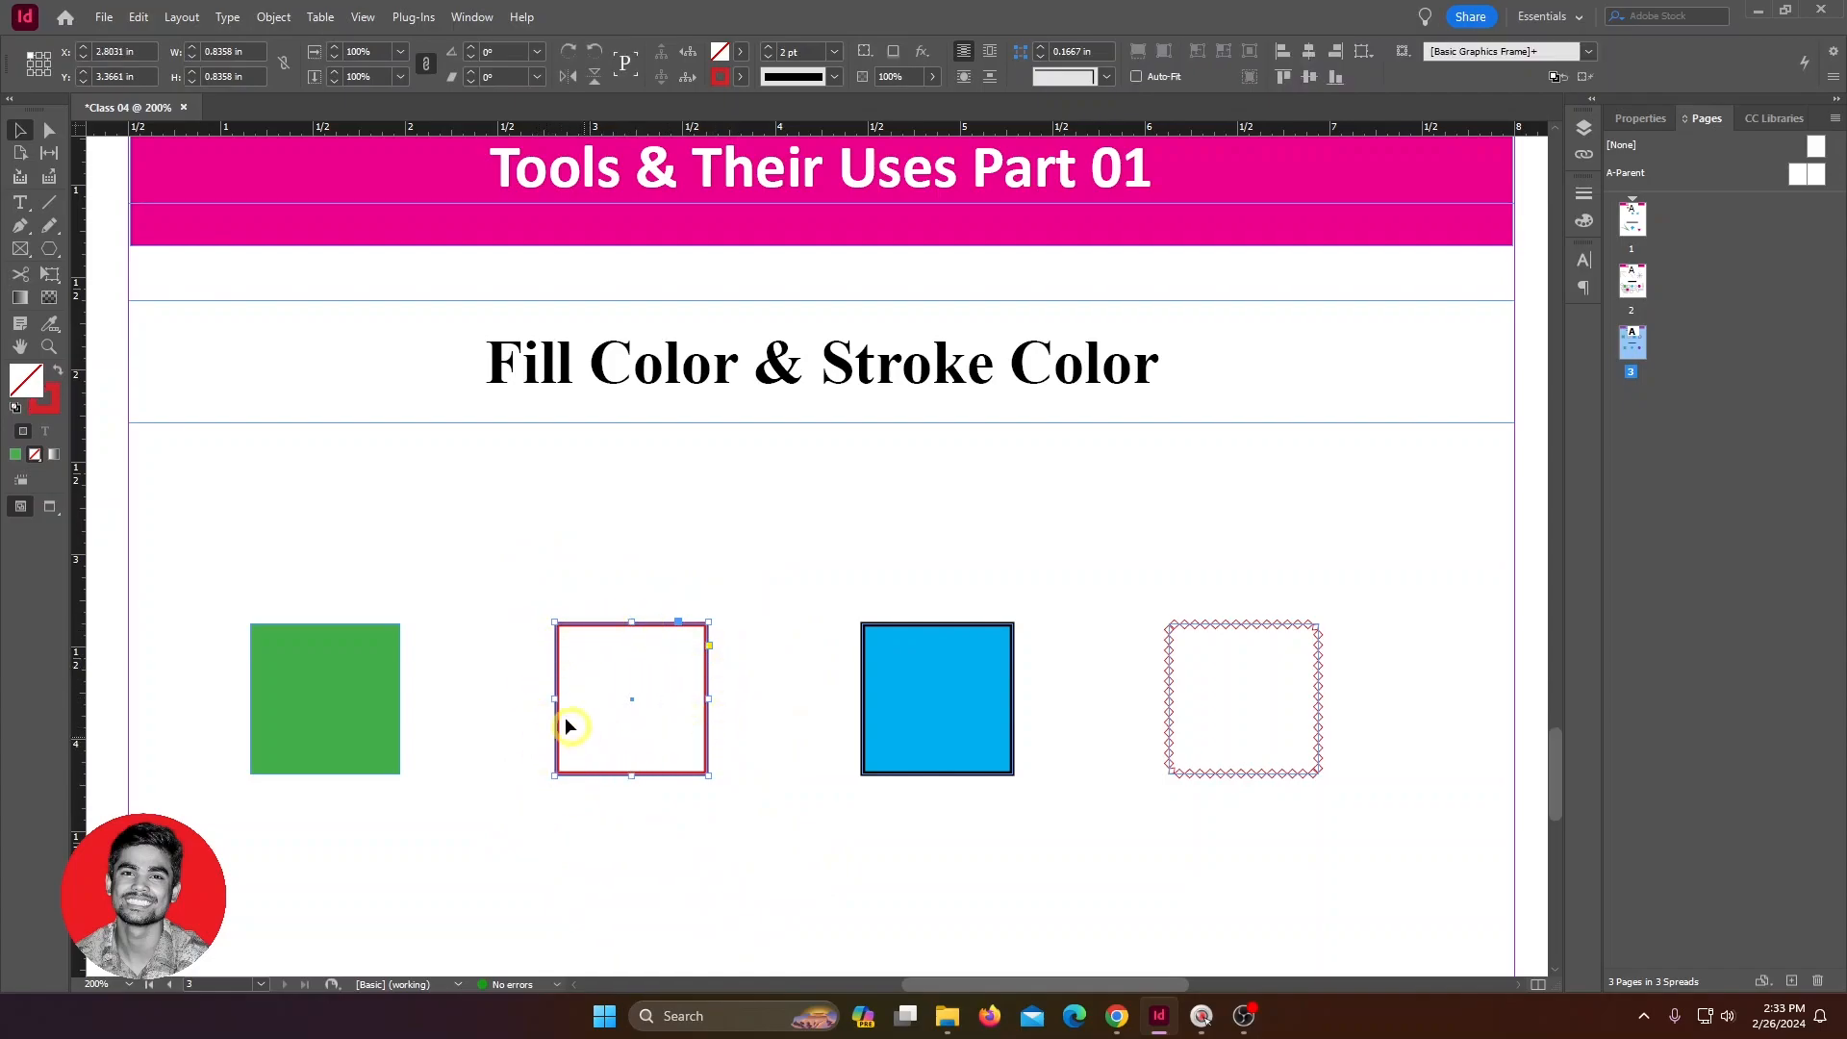
left_click_drag(797, 537, 1056, 852)
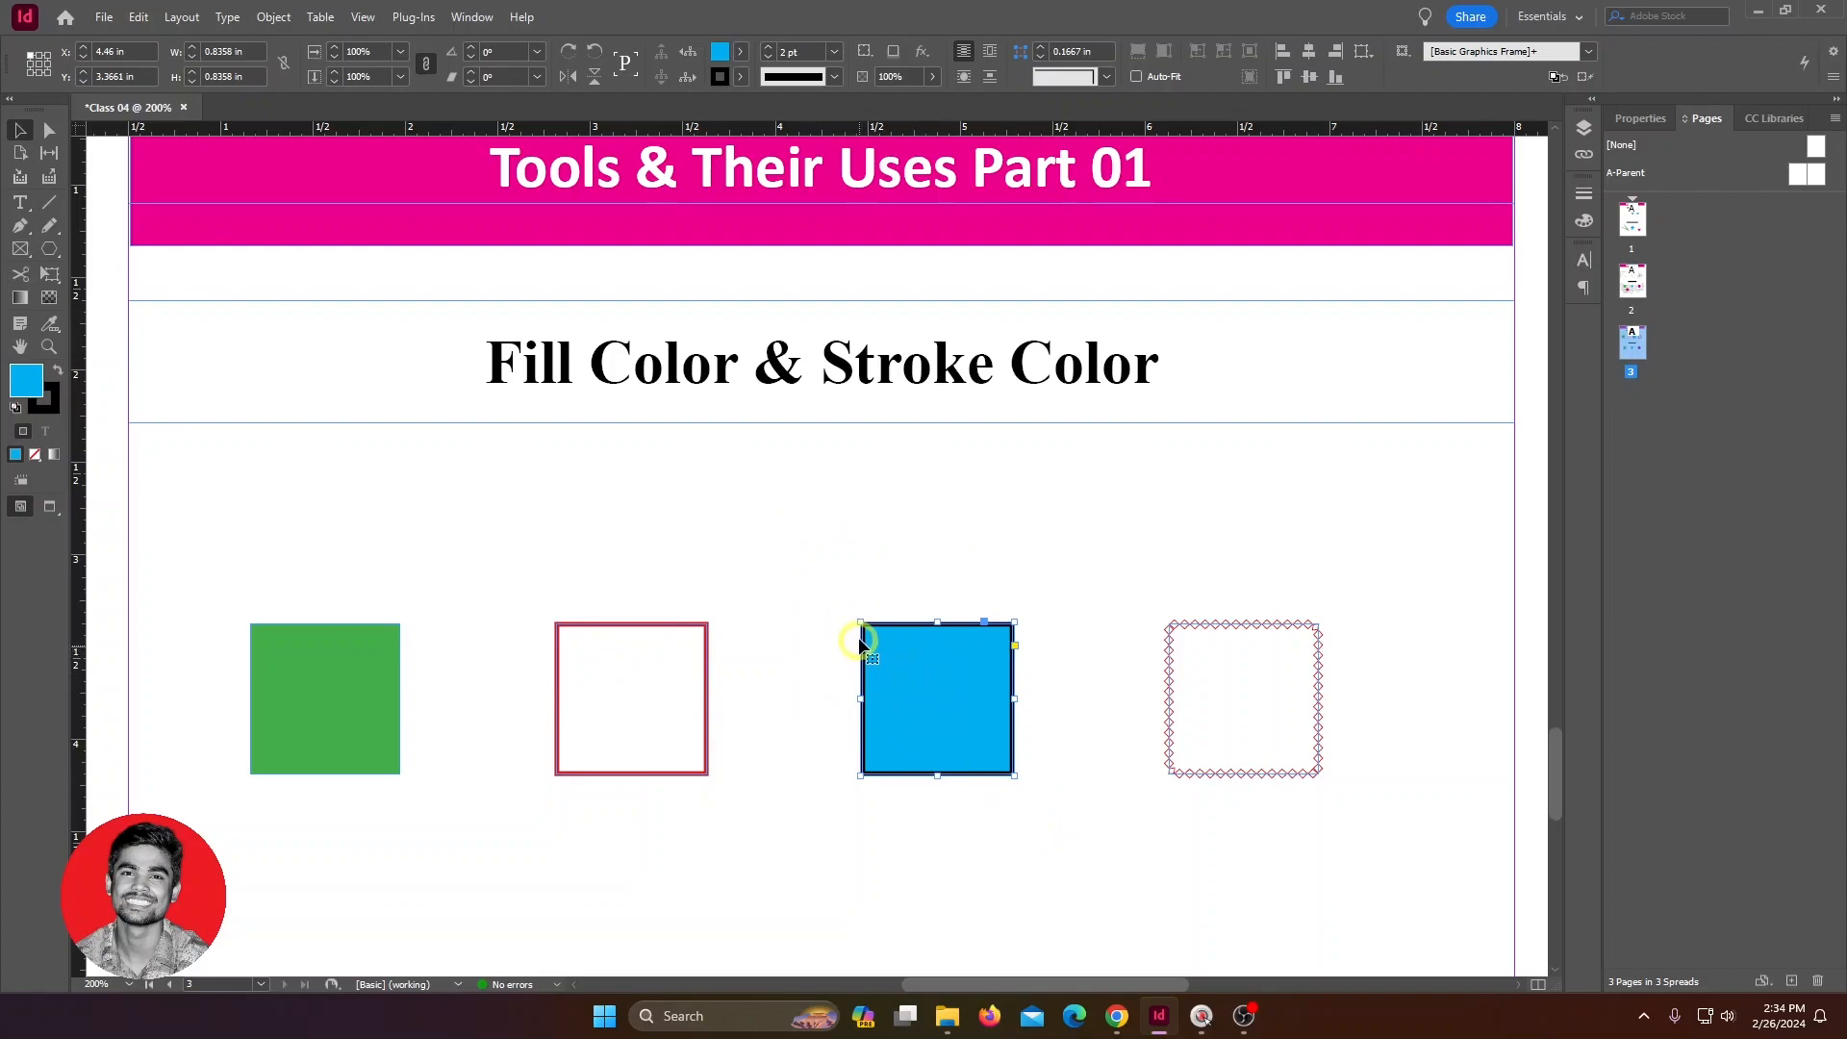
mouse_move(1104, 540)
left_mouse_down()
mouse_move(1446, 870)
mouse_move(1131, 558)
left_mouse_up()
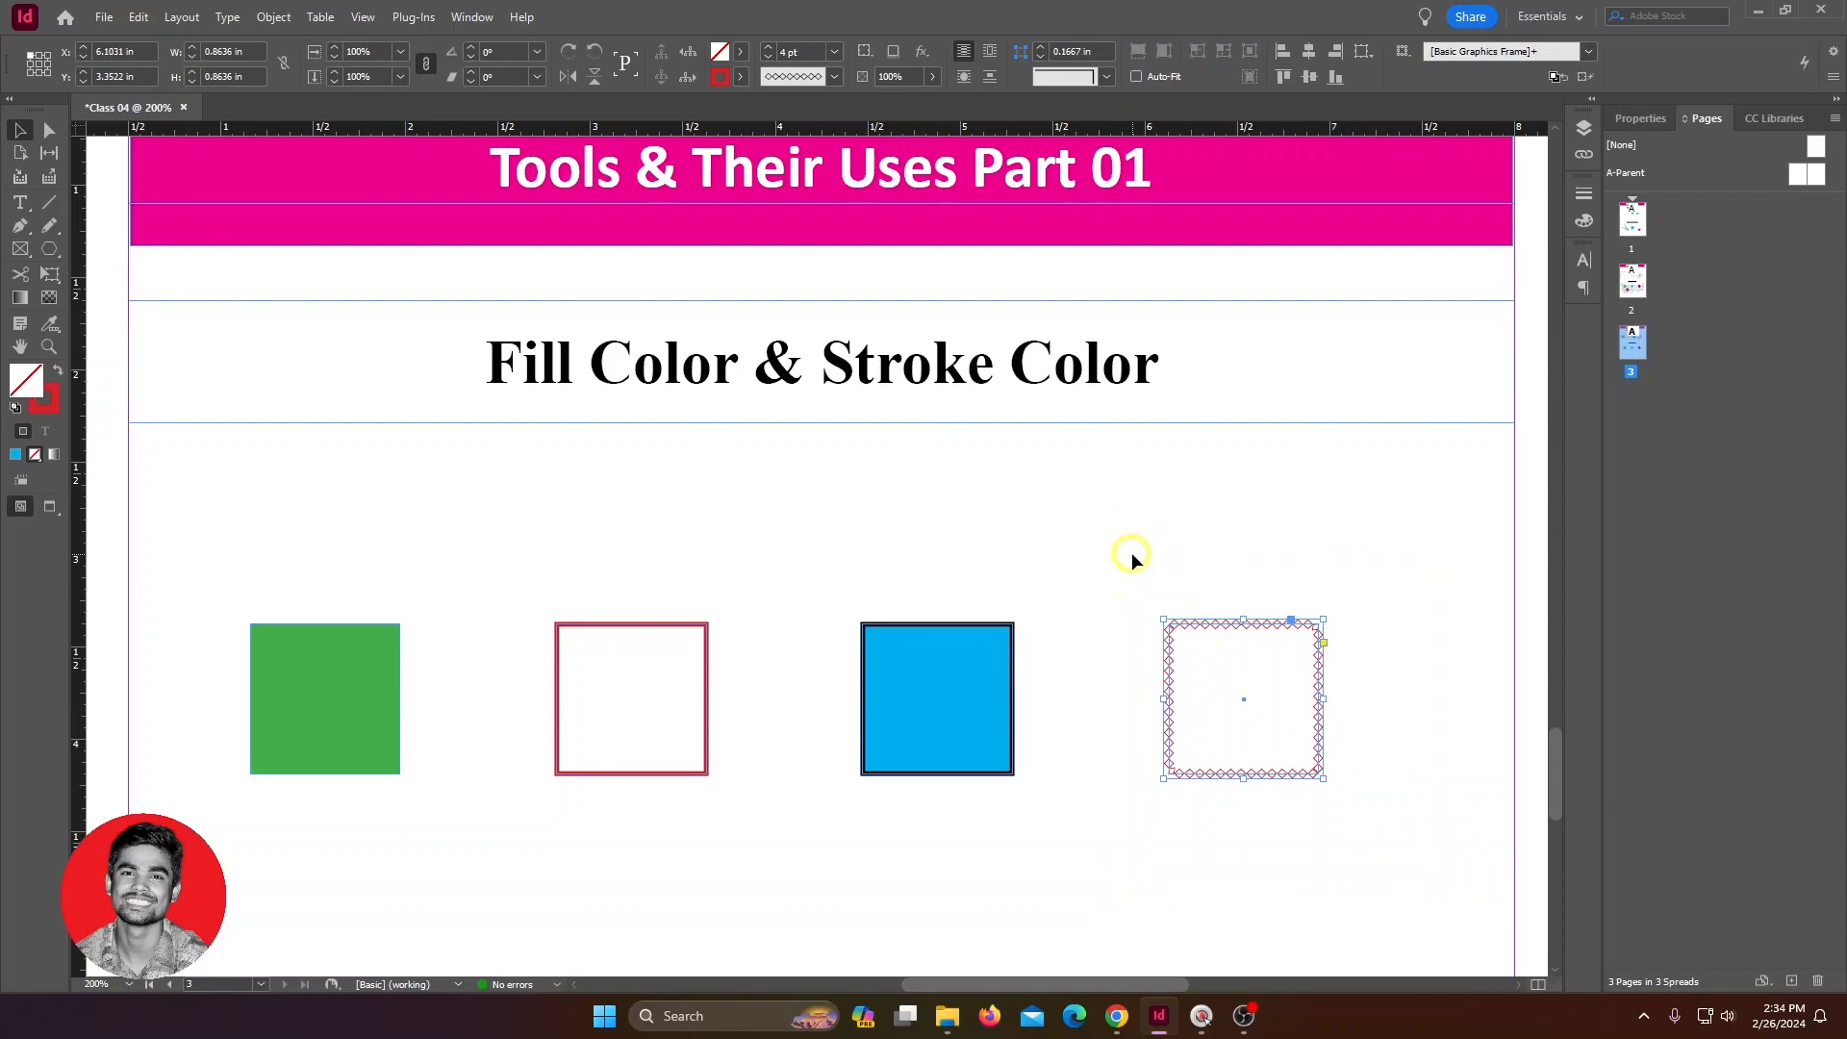
left_click(1118, 552)
Step: Draw a circle about 0.6 in across just above the green square
scroll(303, 338, "down", 2)
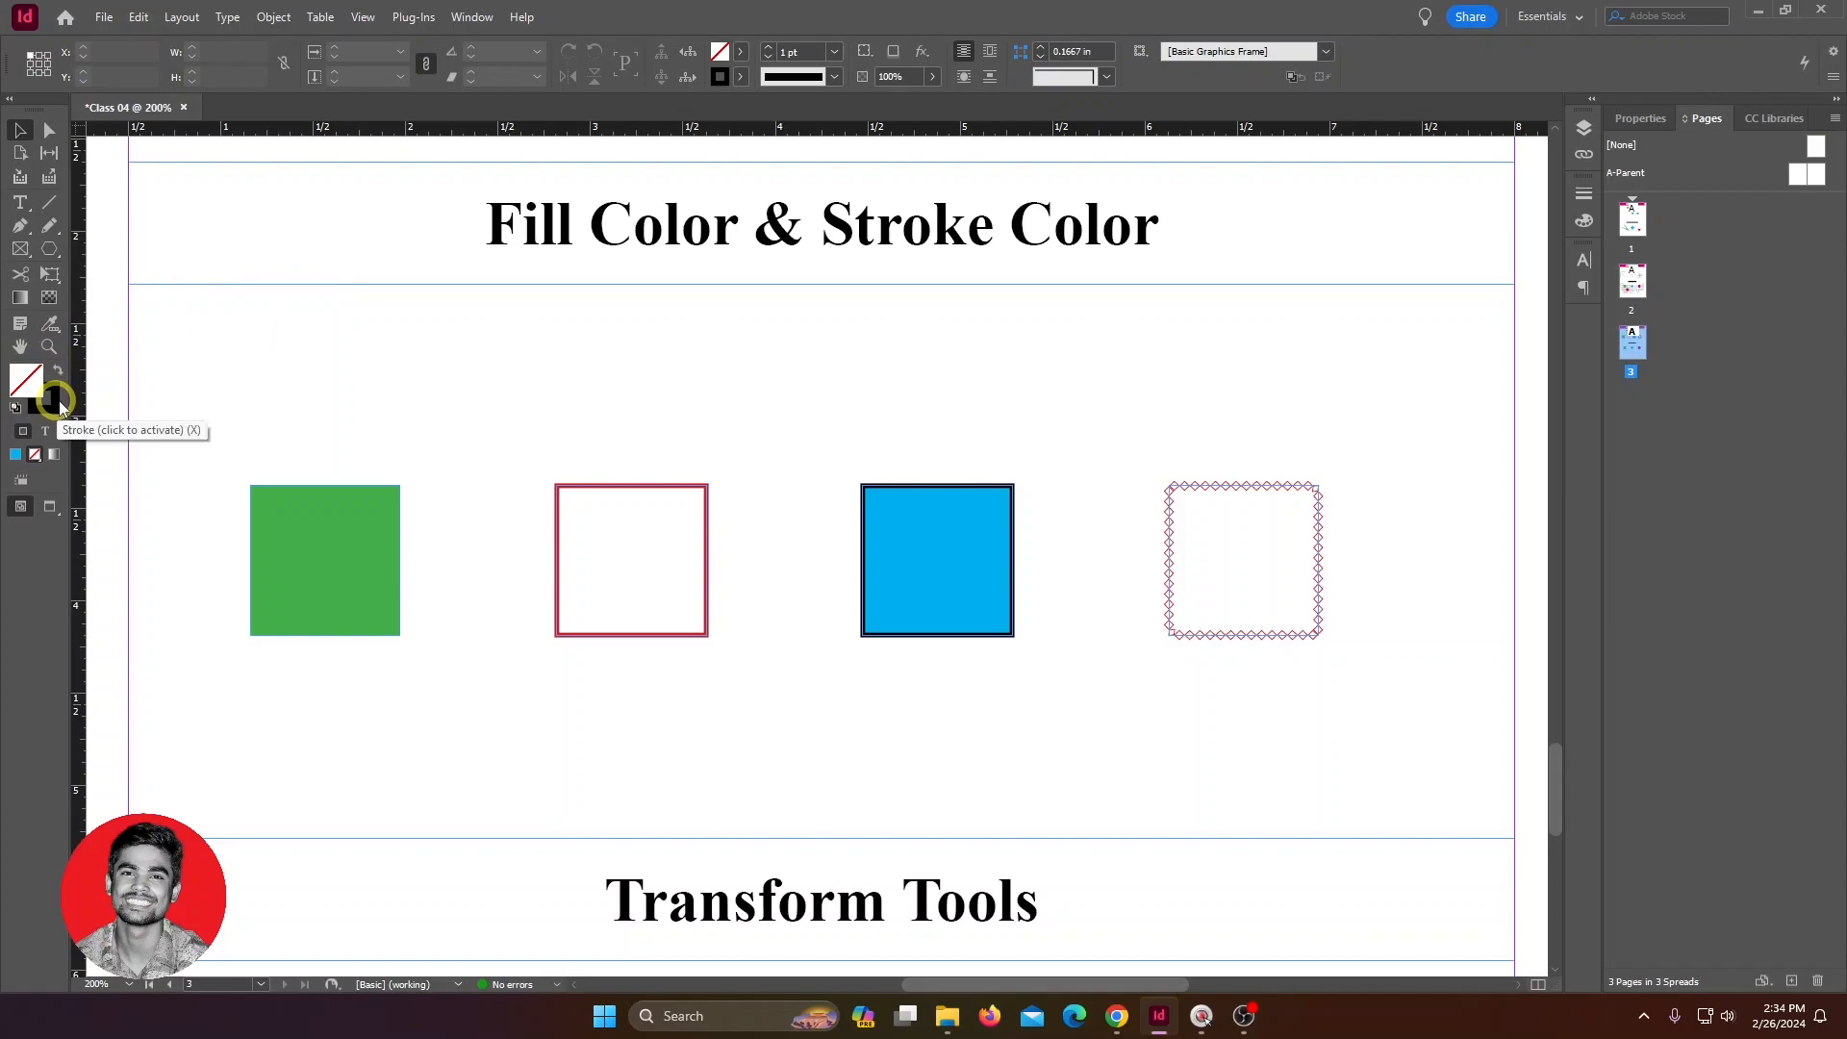
left_click_drag(52, 256, 143, 297)
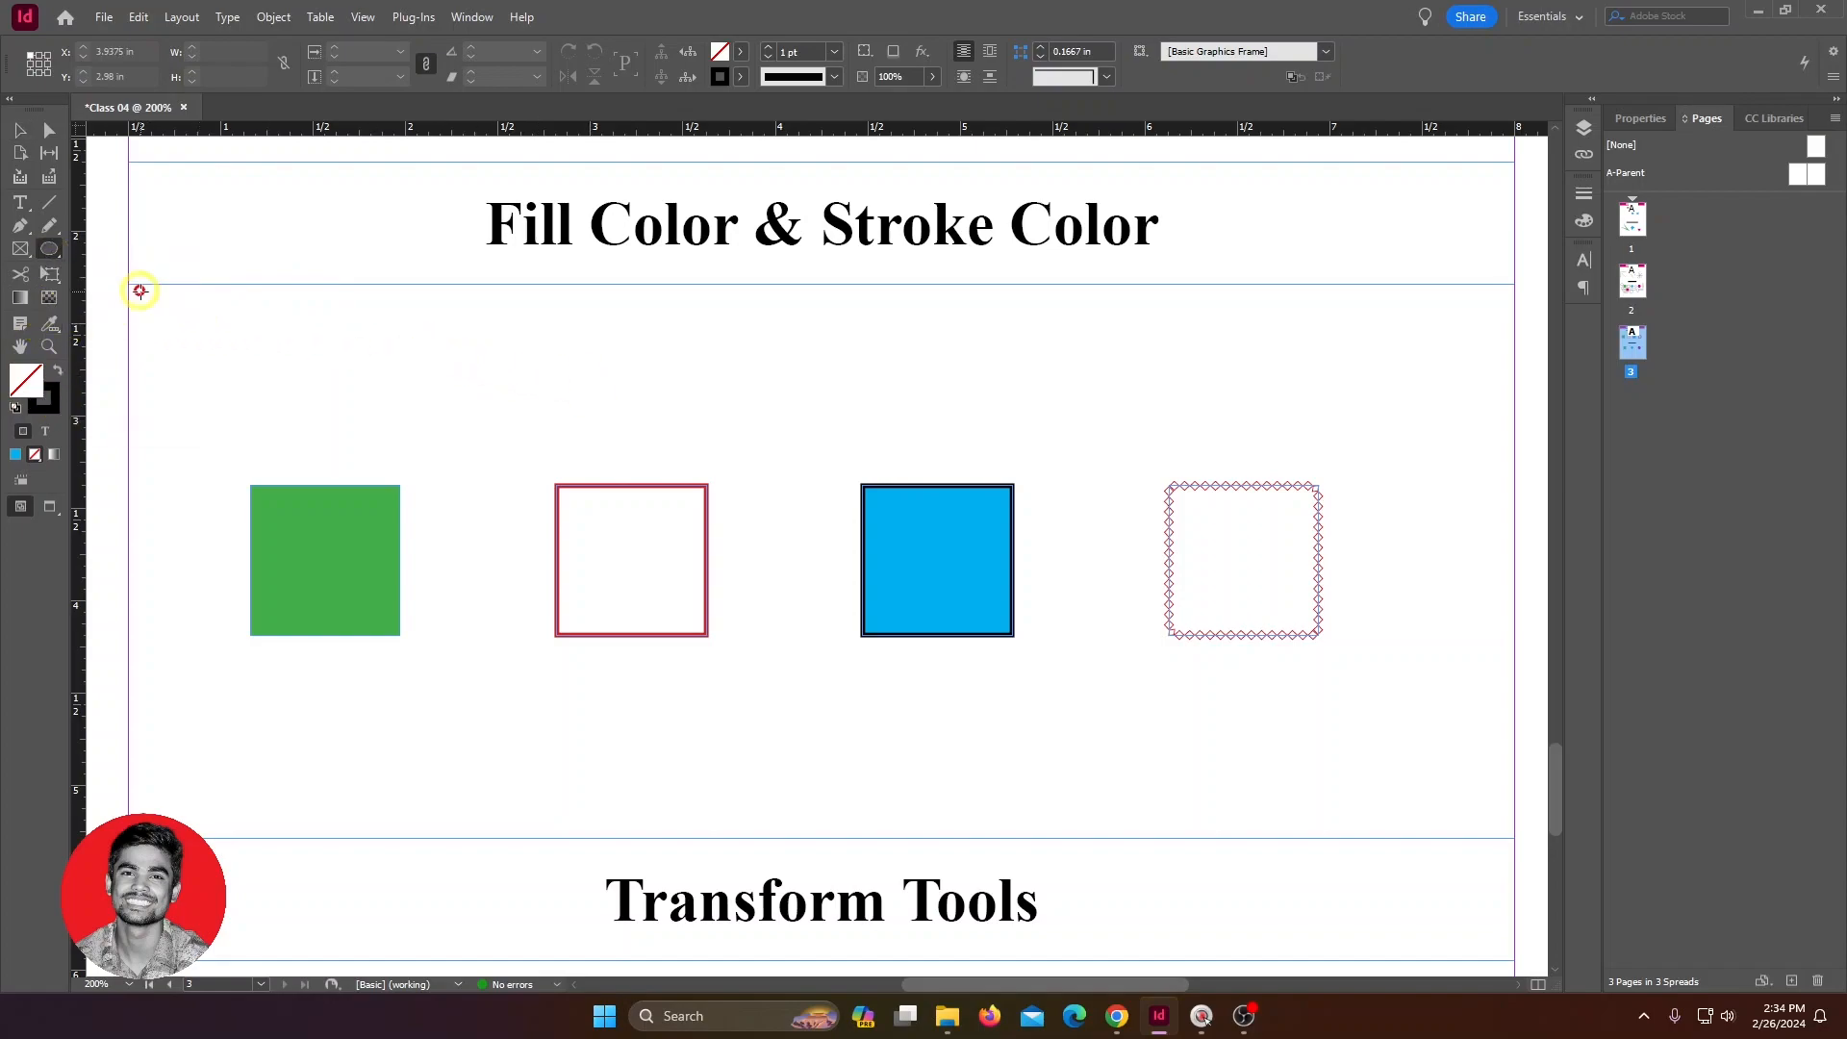
left_click_drag(362, 337, 497, 448)
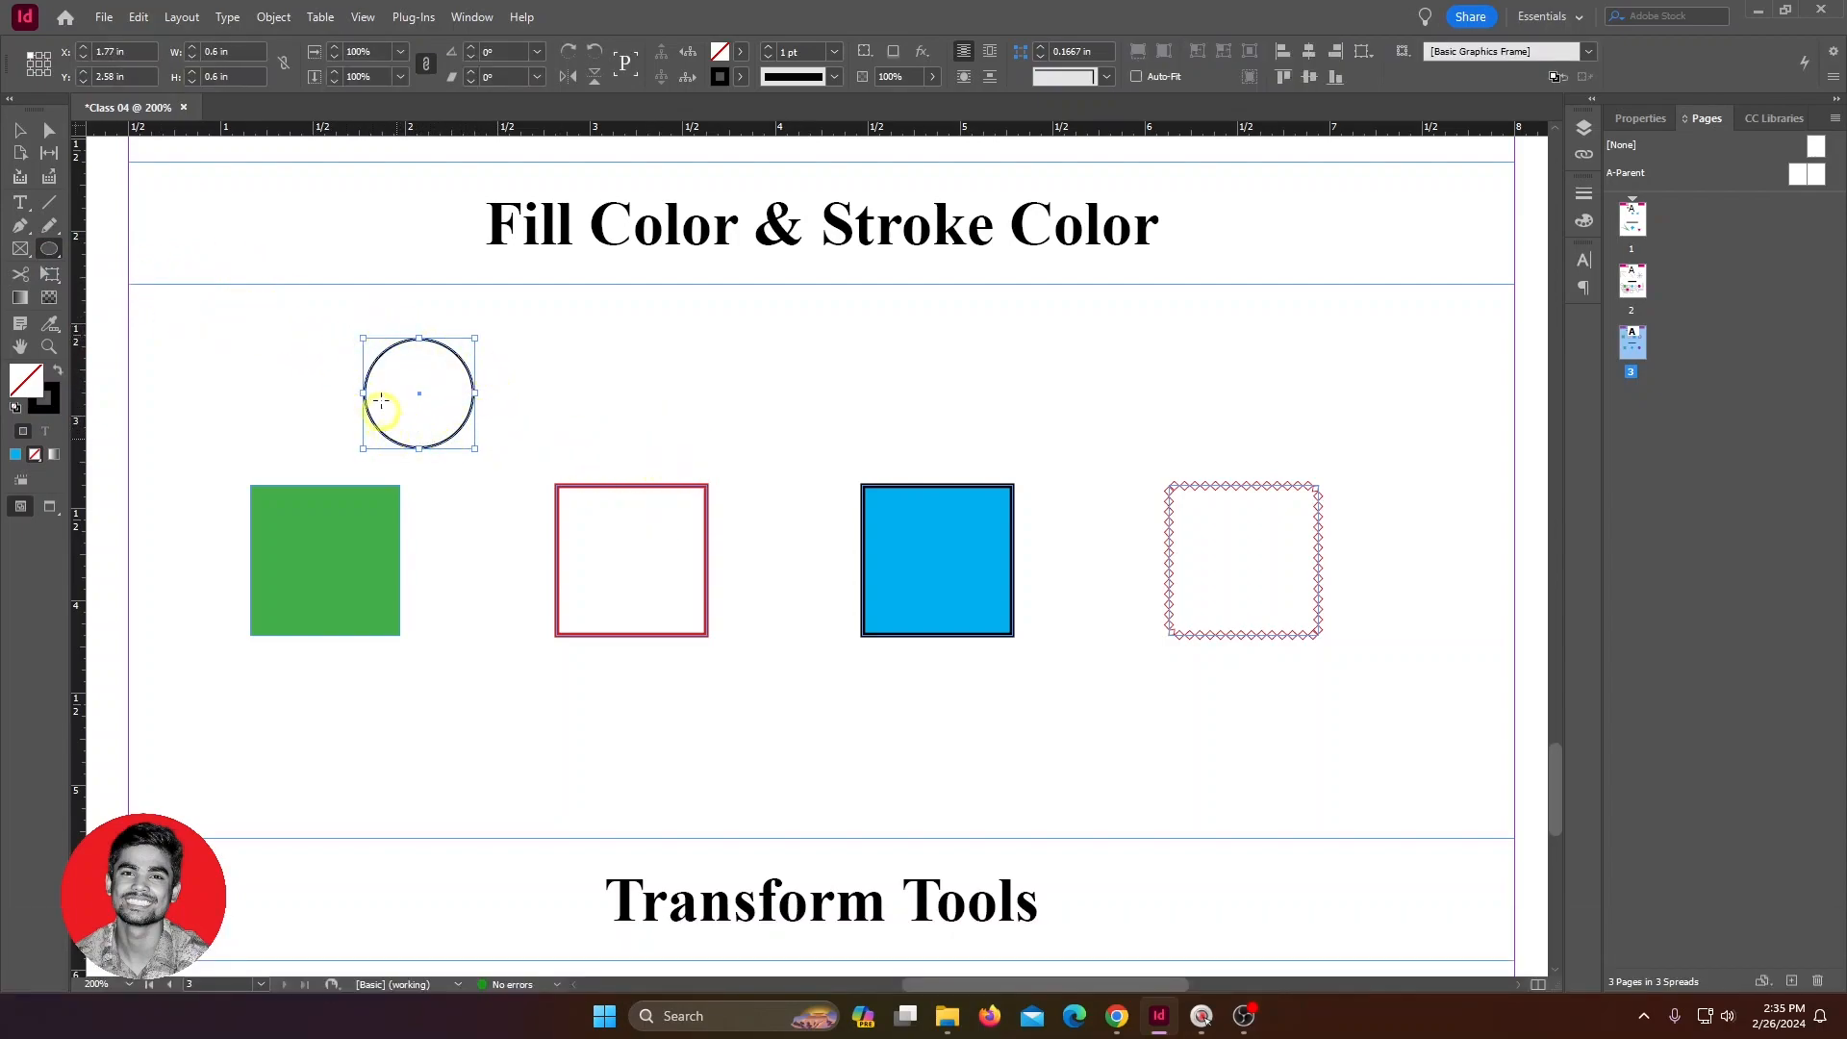
Step: Set the new circle's stroke to None and its fill to C=100 M=0 Y=0 K=0
left_click(740, 77)
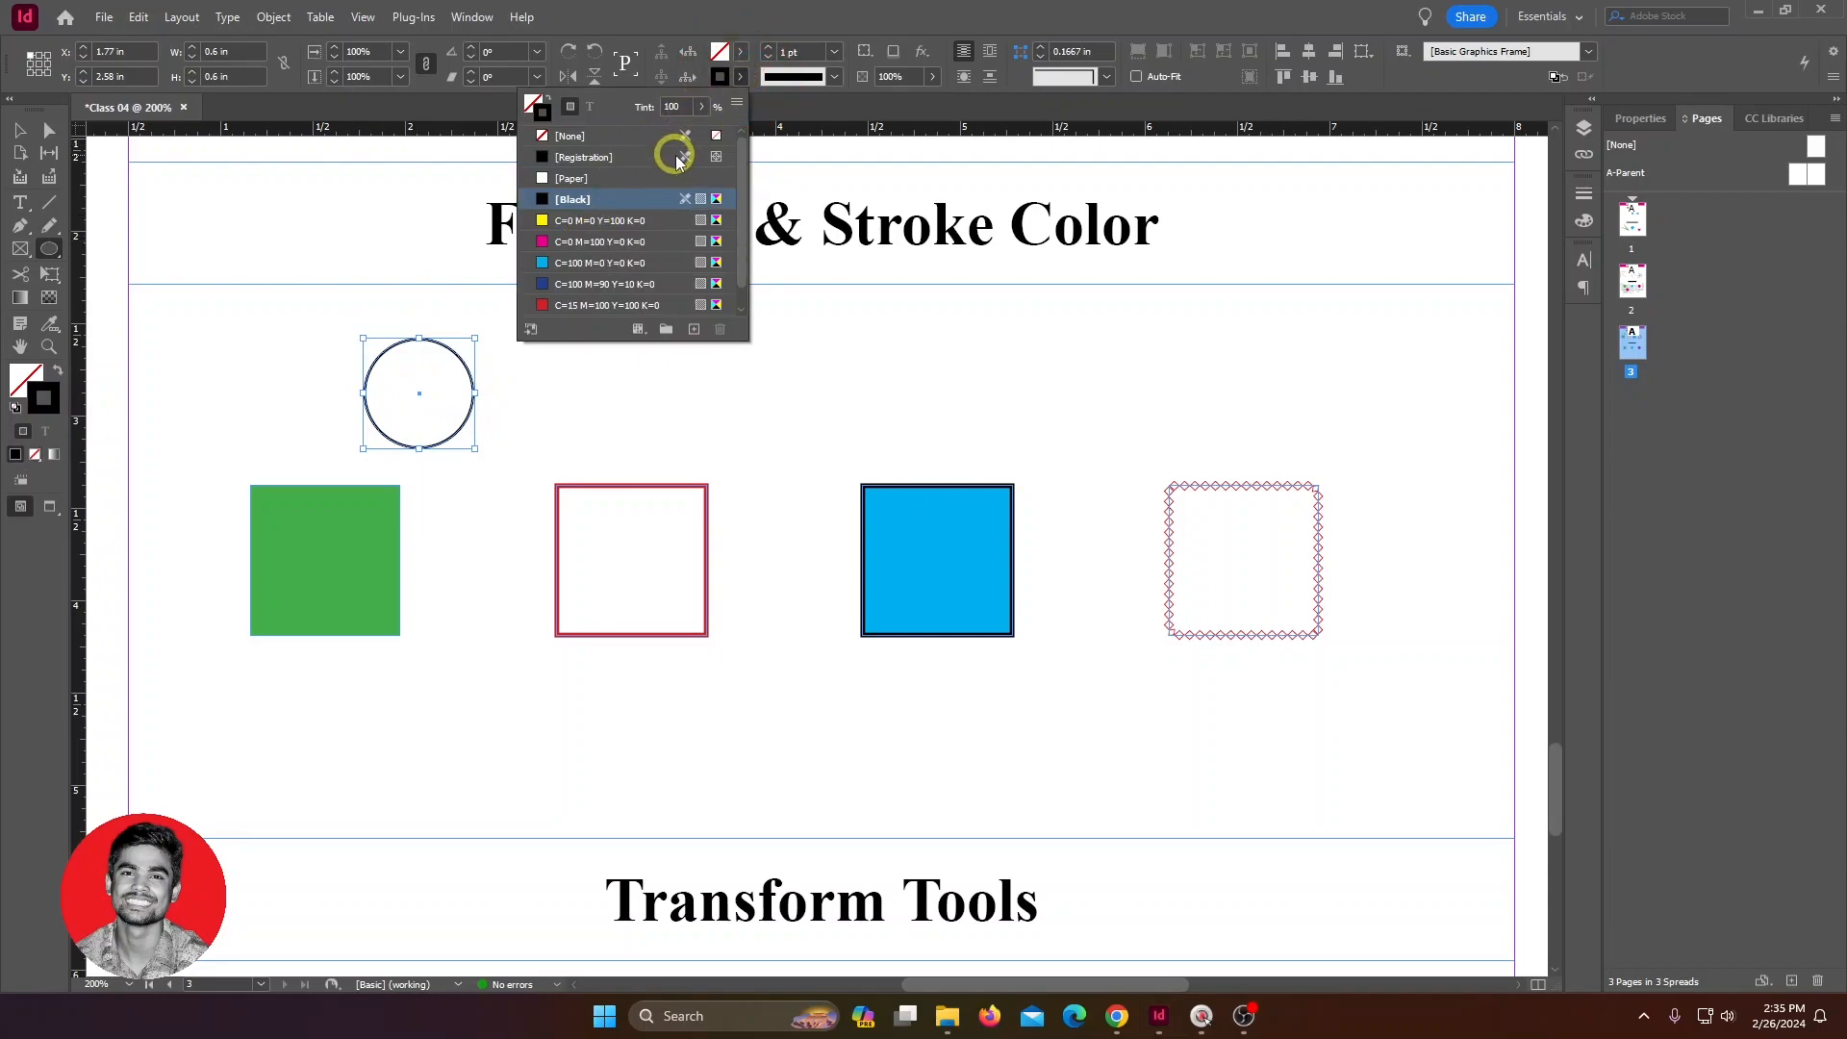
left_click(577, 136)
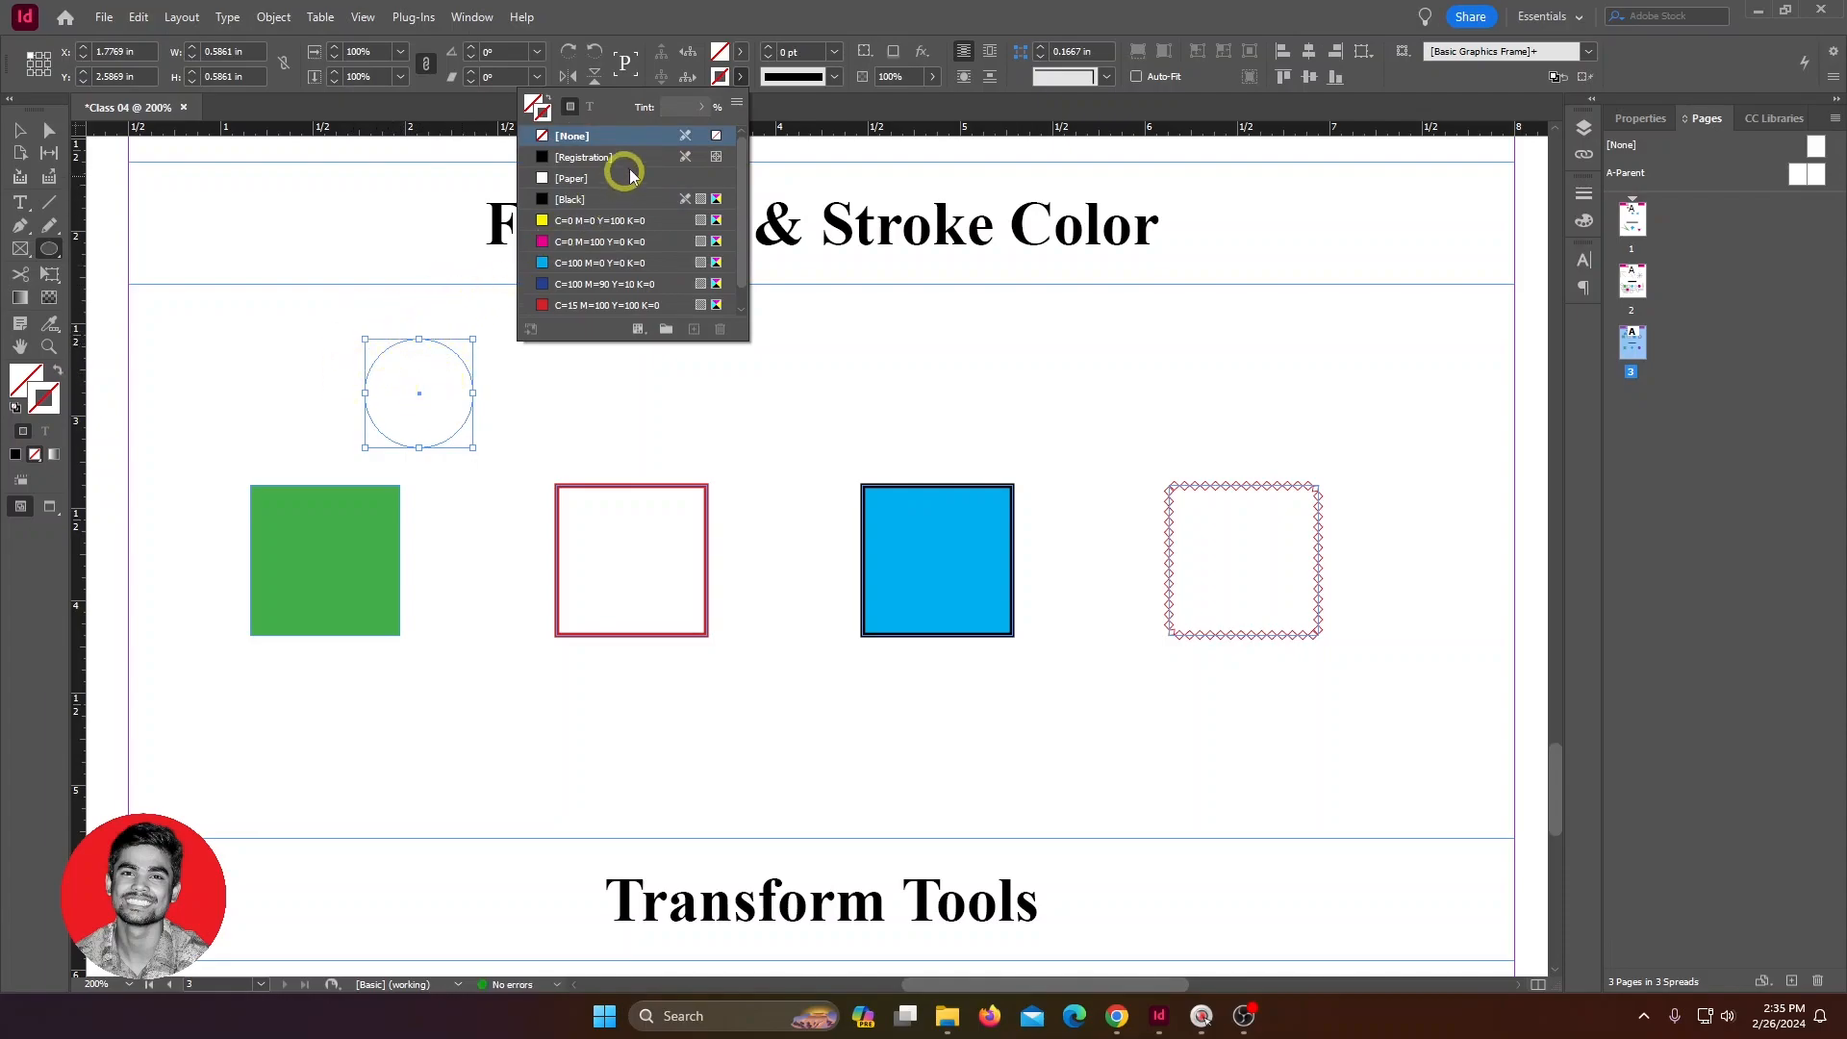
left_click(742, 51)
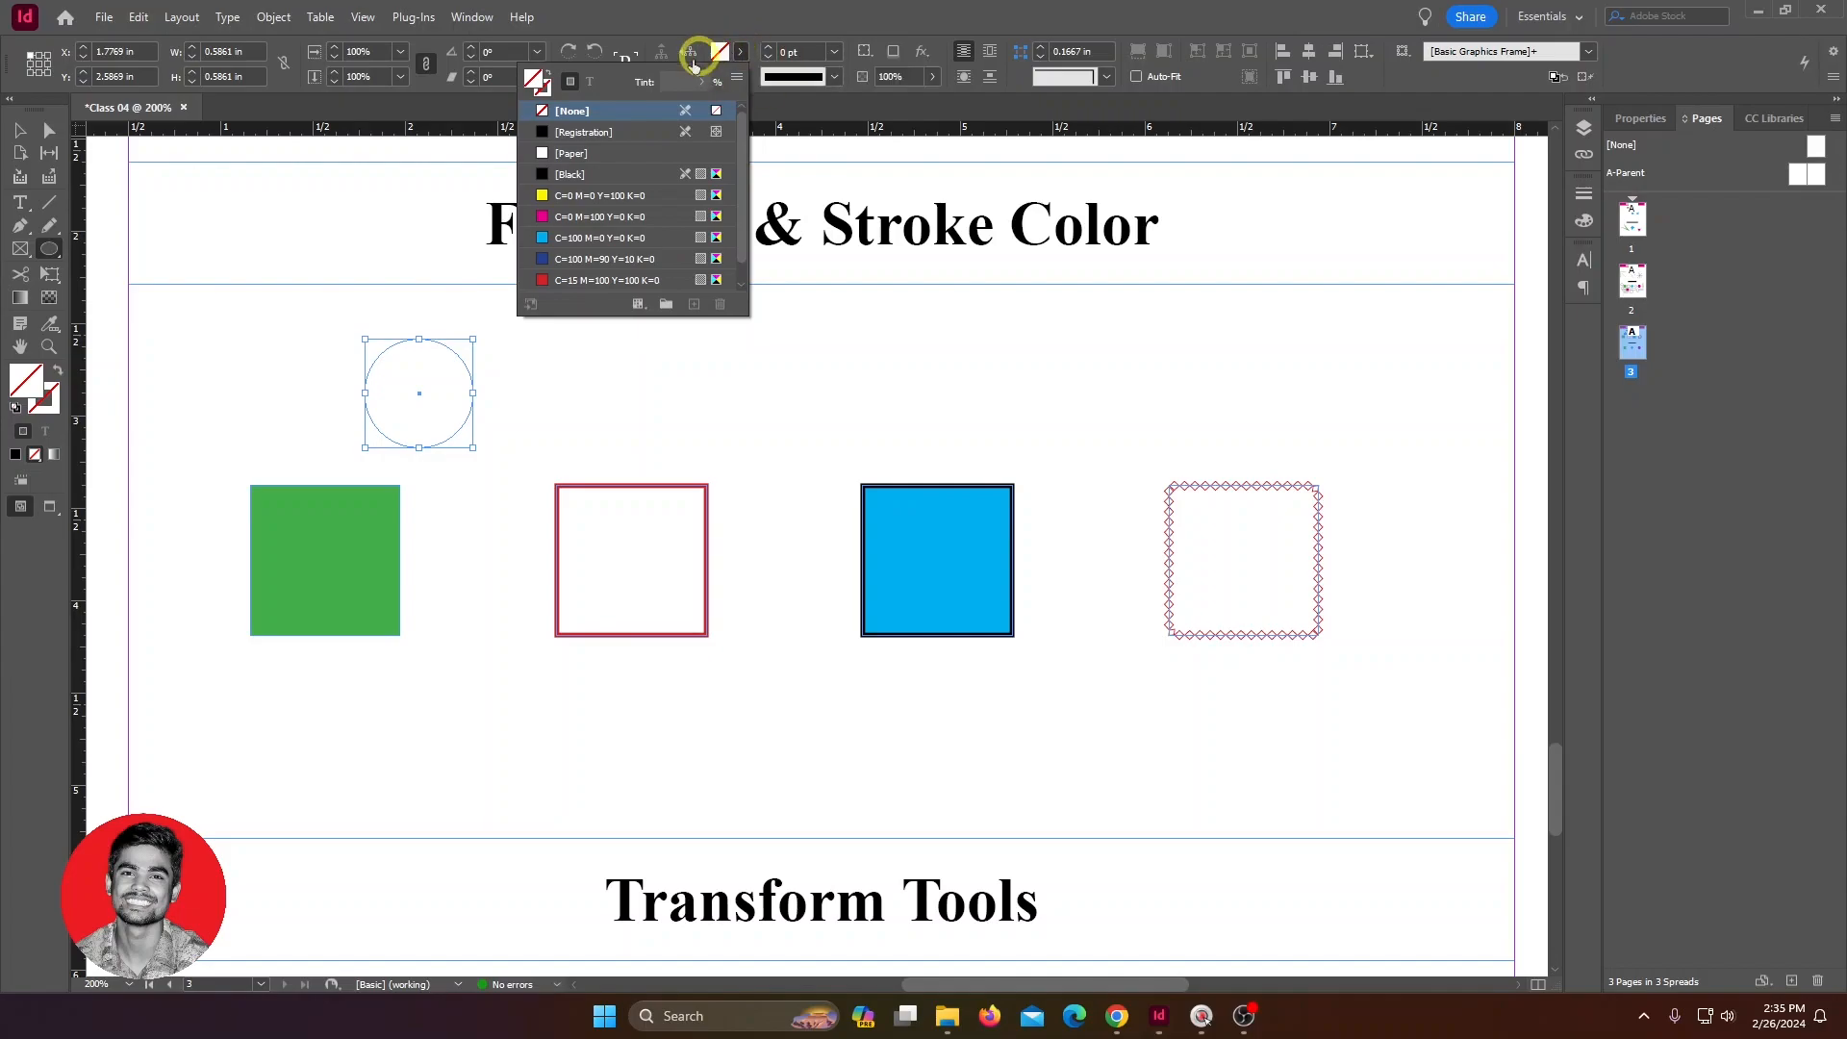
left_click(568, 237)
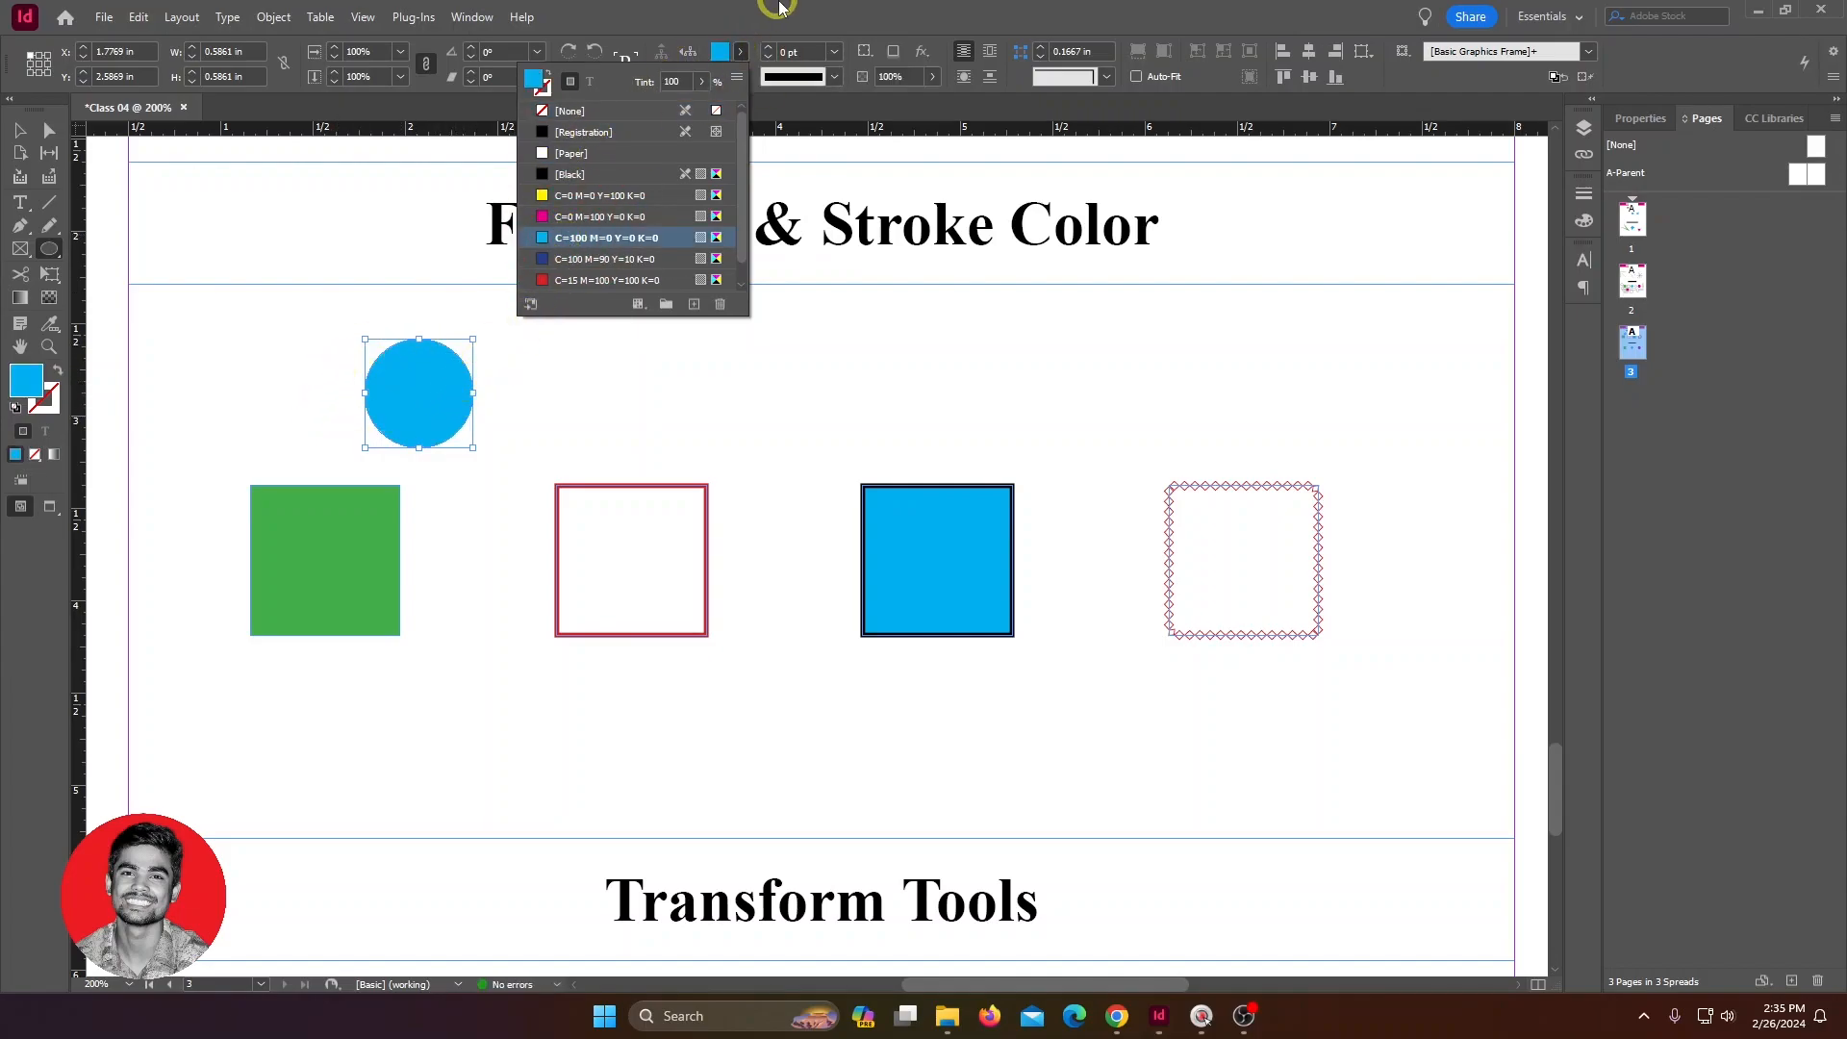
Step: Draw a second circle about 0.59 in across above the red-outlined square, level with the blue circle
left_click(586, 330)
left_click_drag(559, 342, 675, 448)
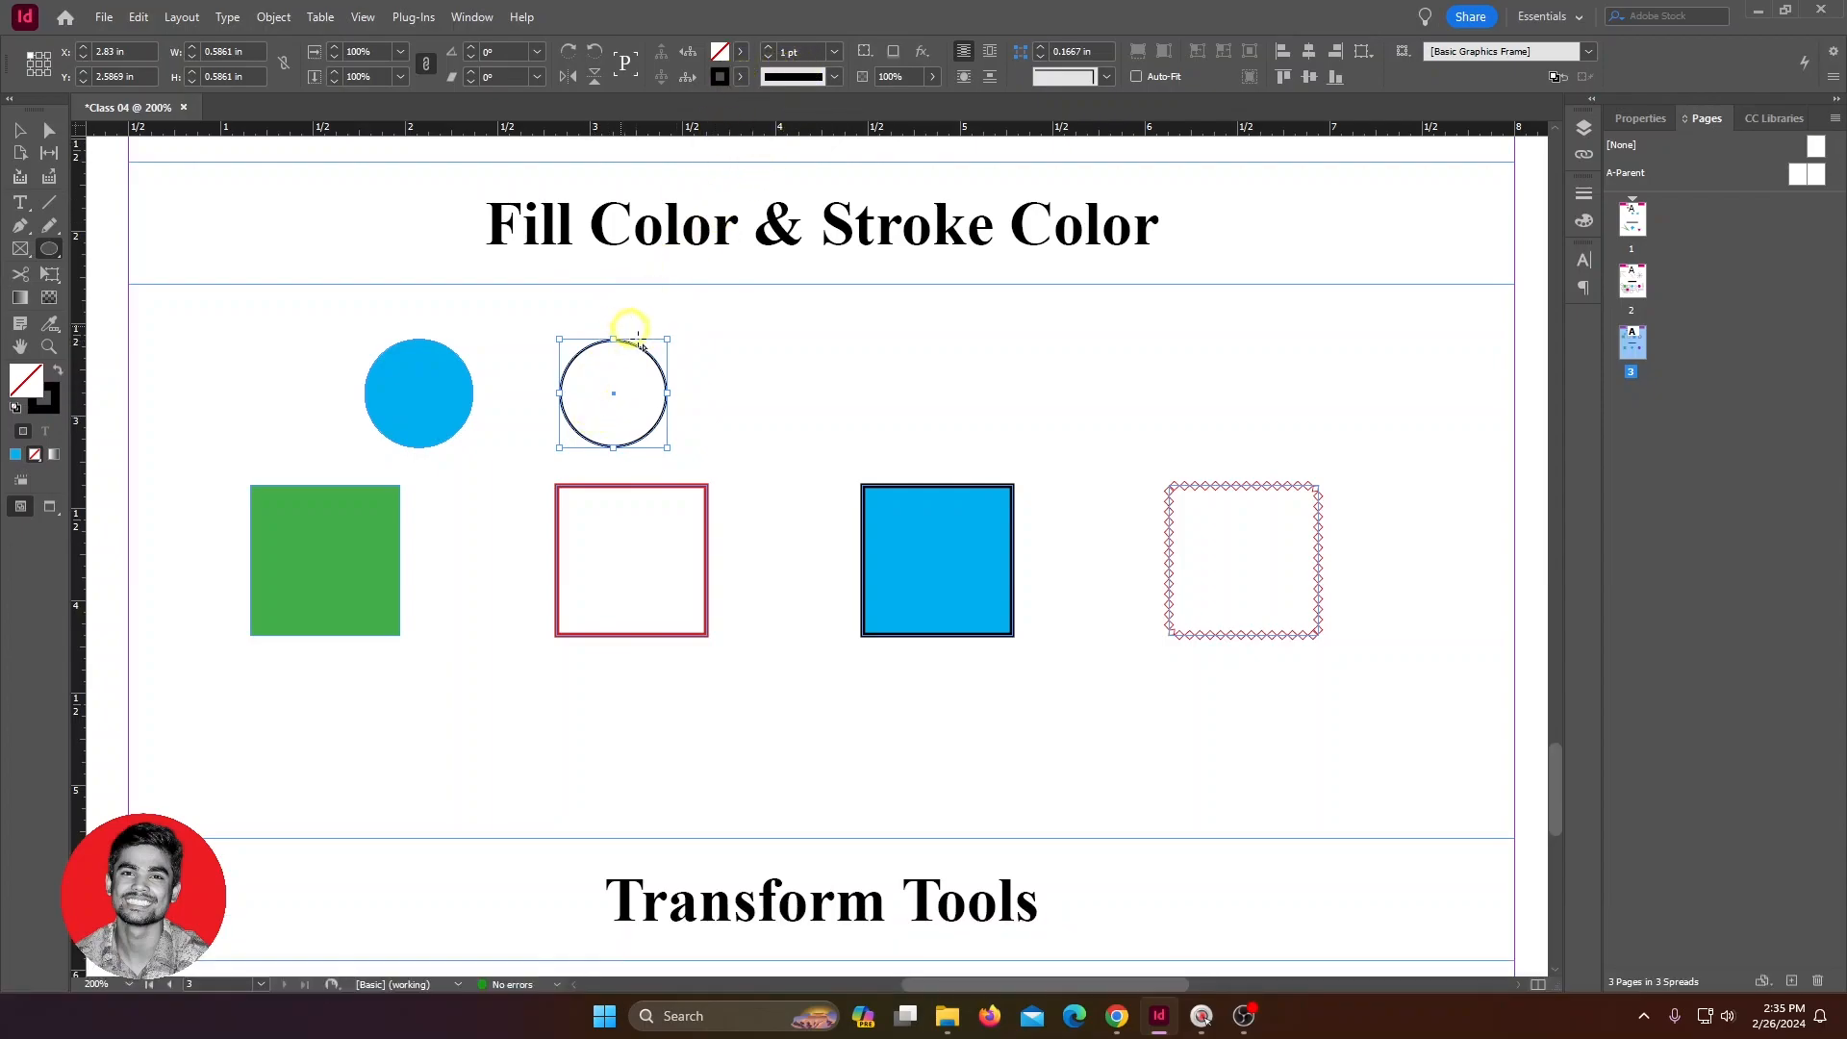
Step: Try magenta, cyan and yellow fills on the second circle, and reset its fill to None
left_click(740, 51)
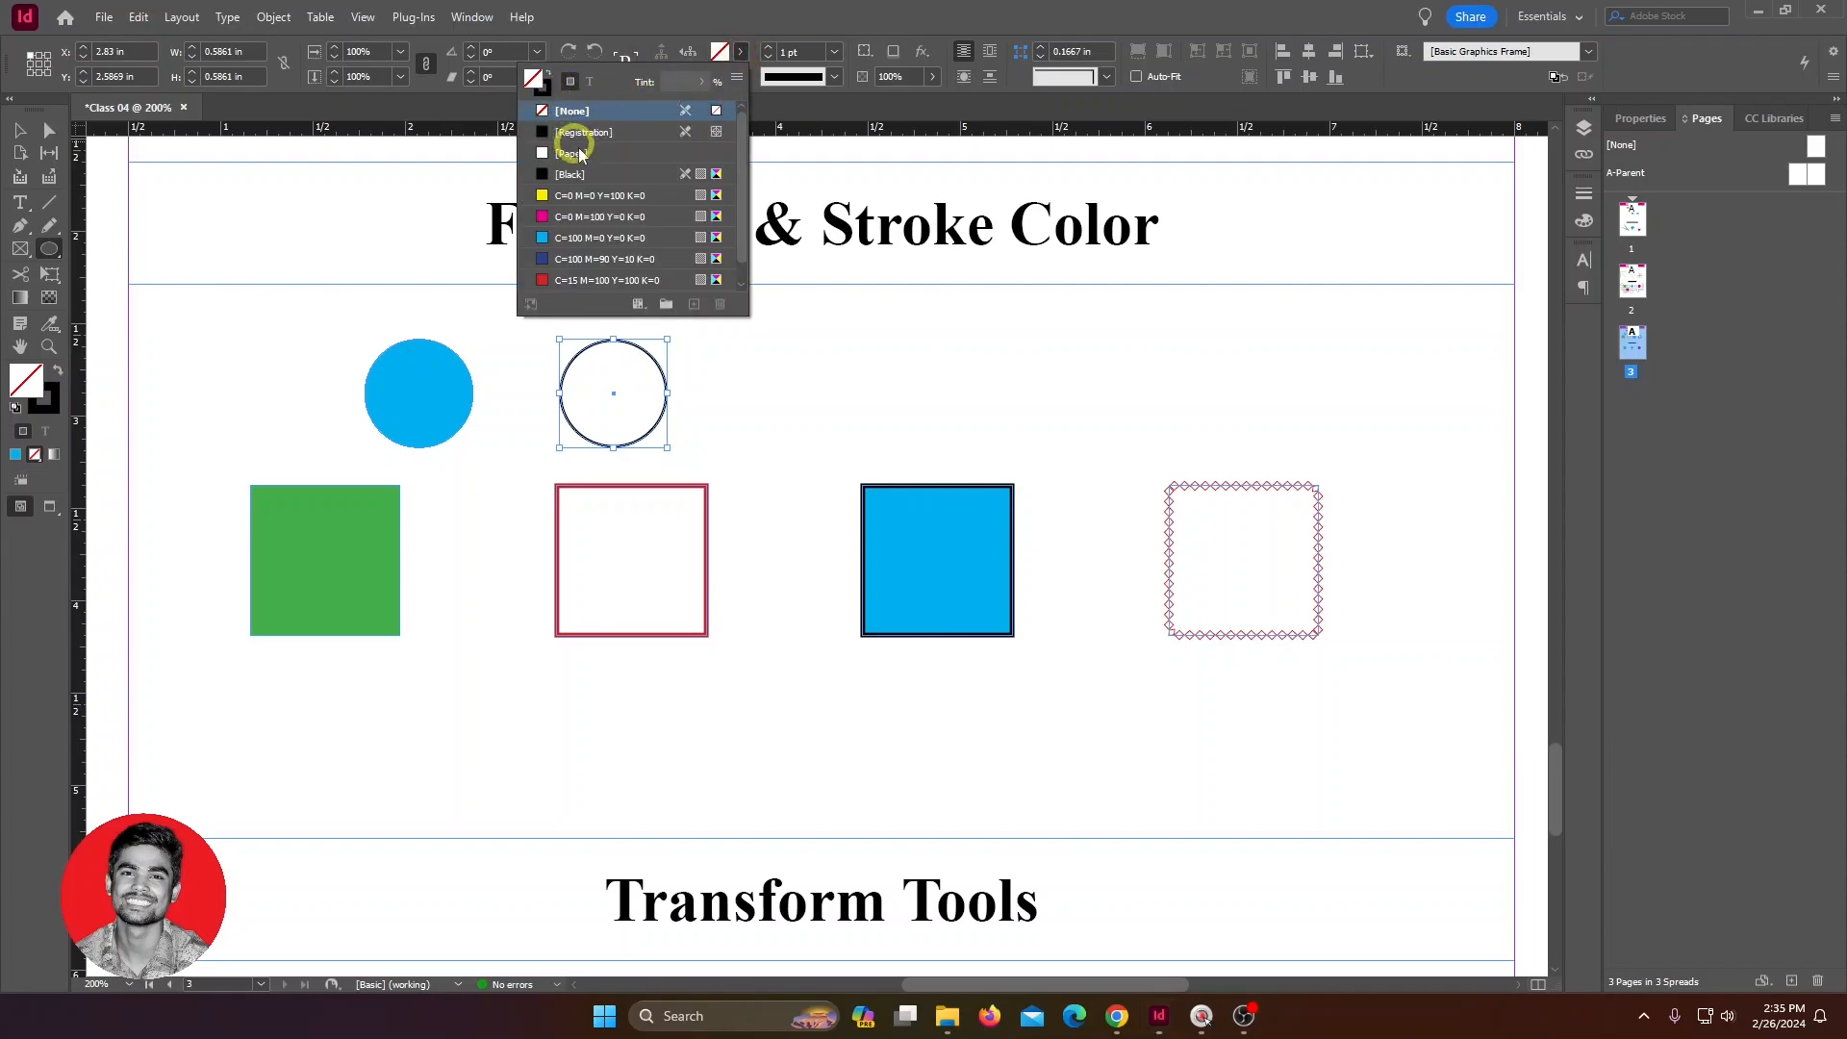
left_click(587, 216)
left_click(597, 238)
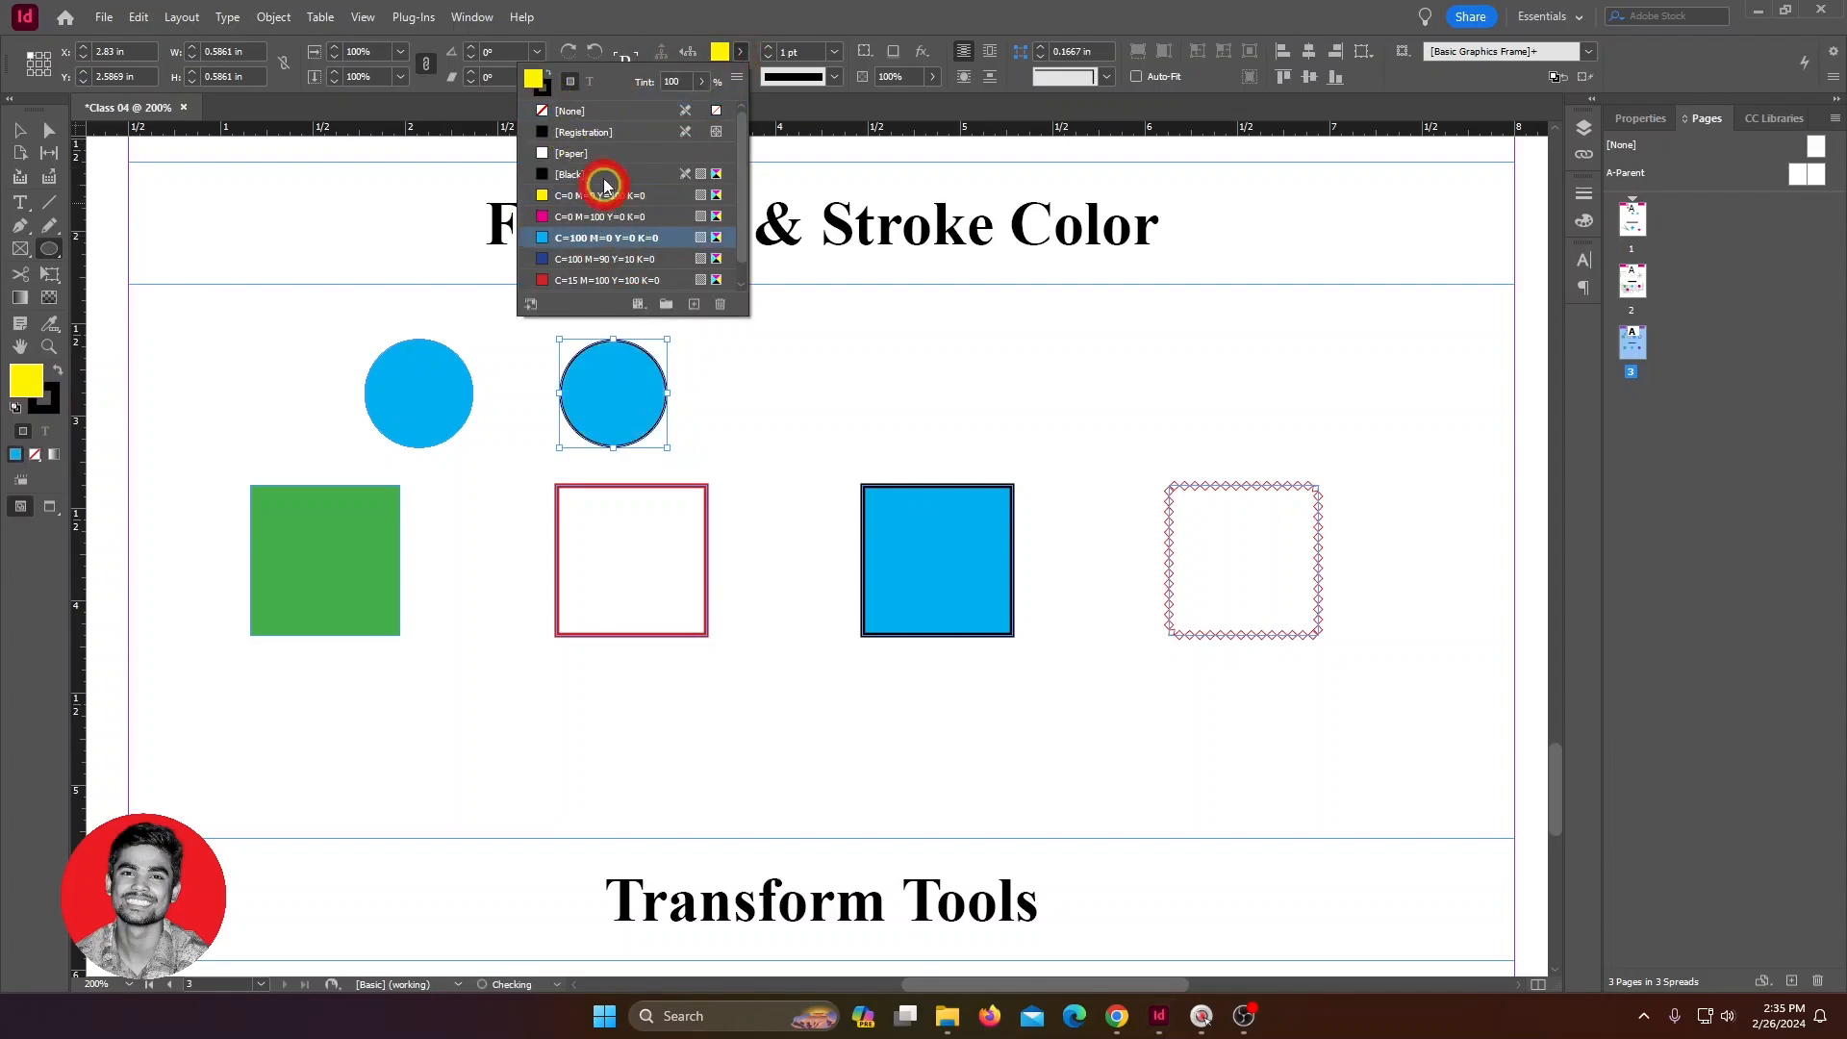
left_click(572, 112)
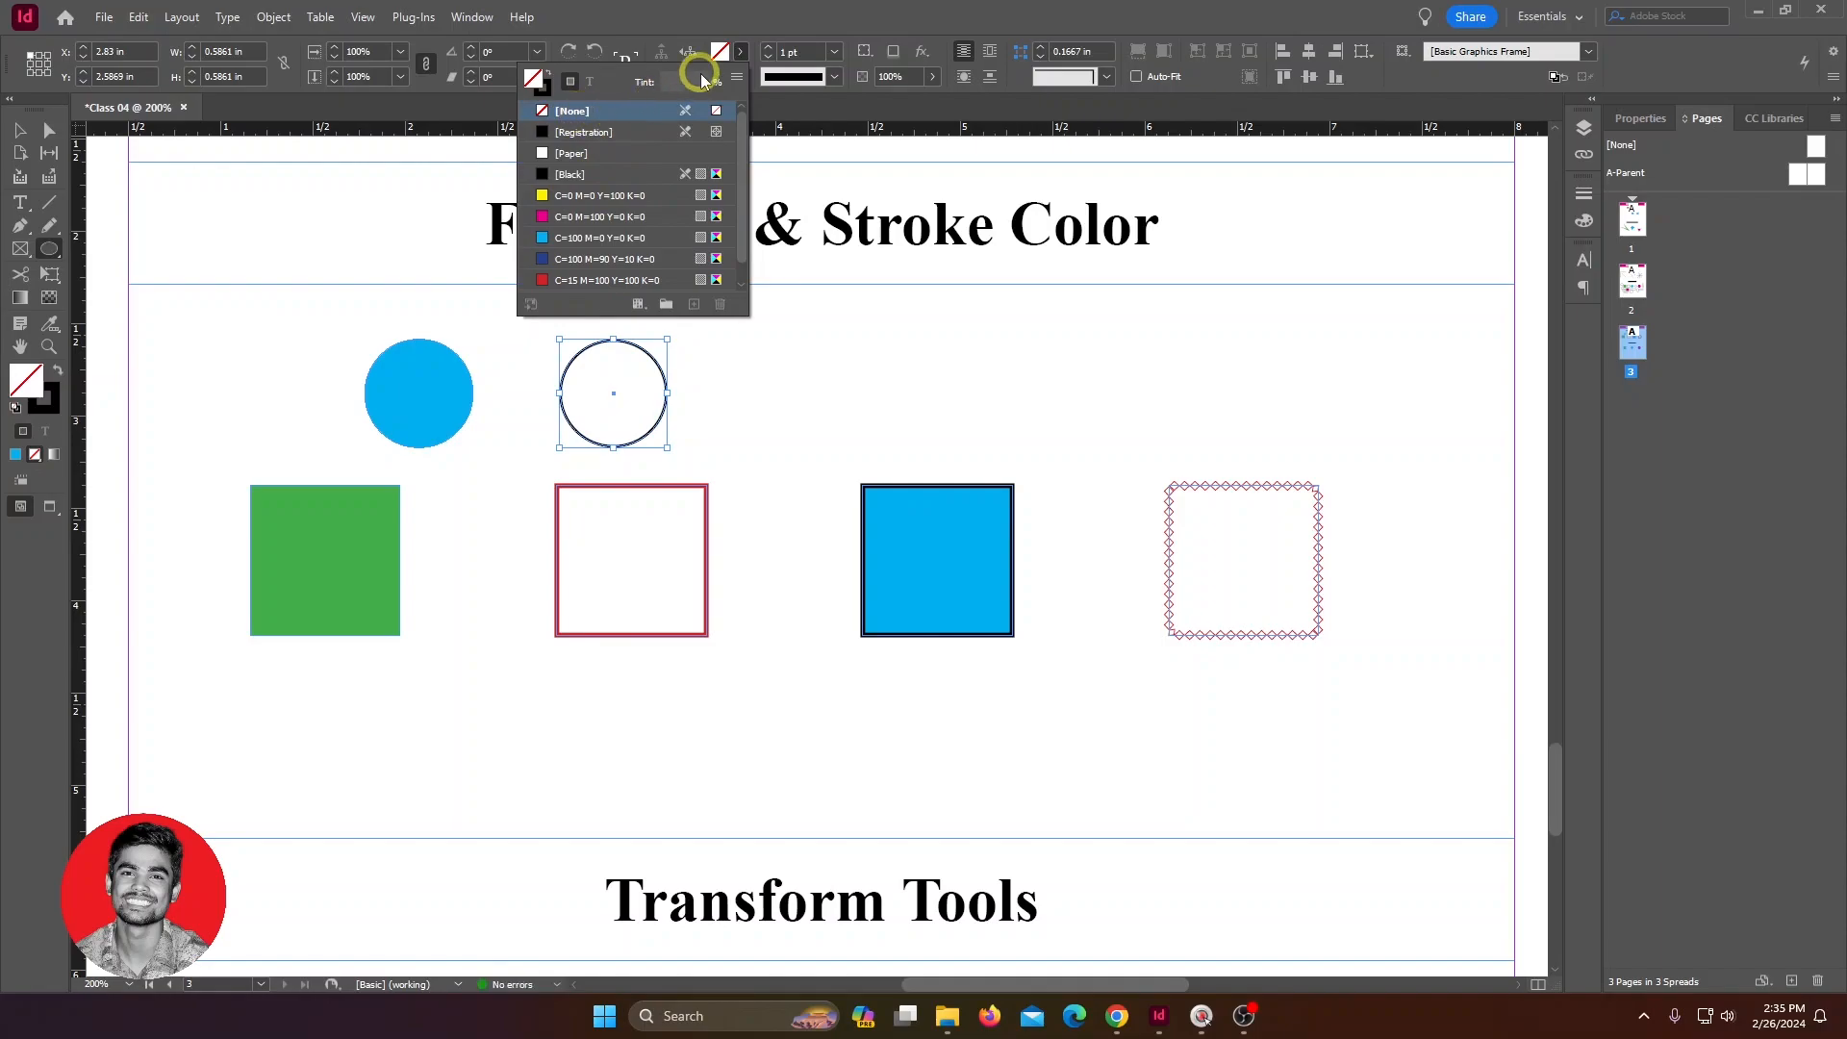
left_click(741, 51)
Step: Set the second circle's stroke colour to C=100 M=0 Y=0 K=0 and its stroke weight to 2 pt
left_click(737, 77)
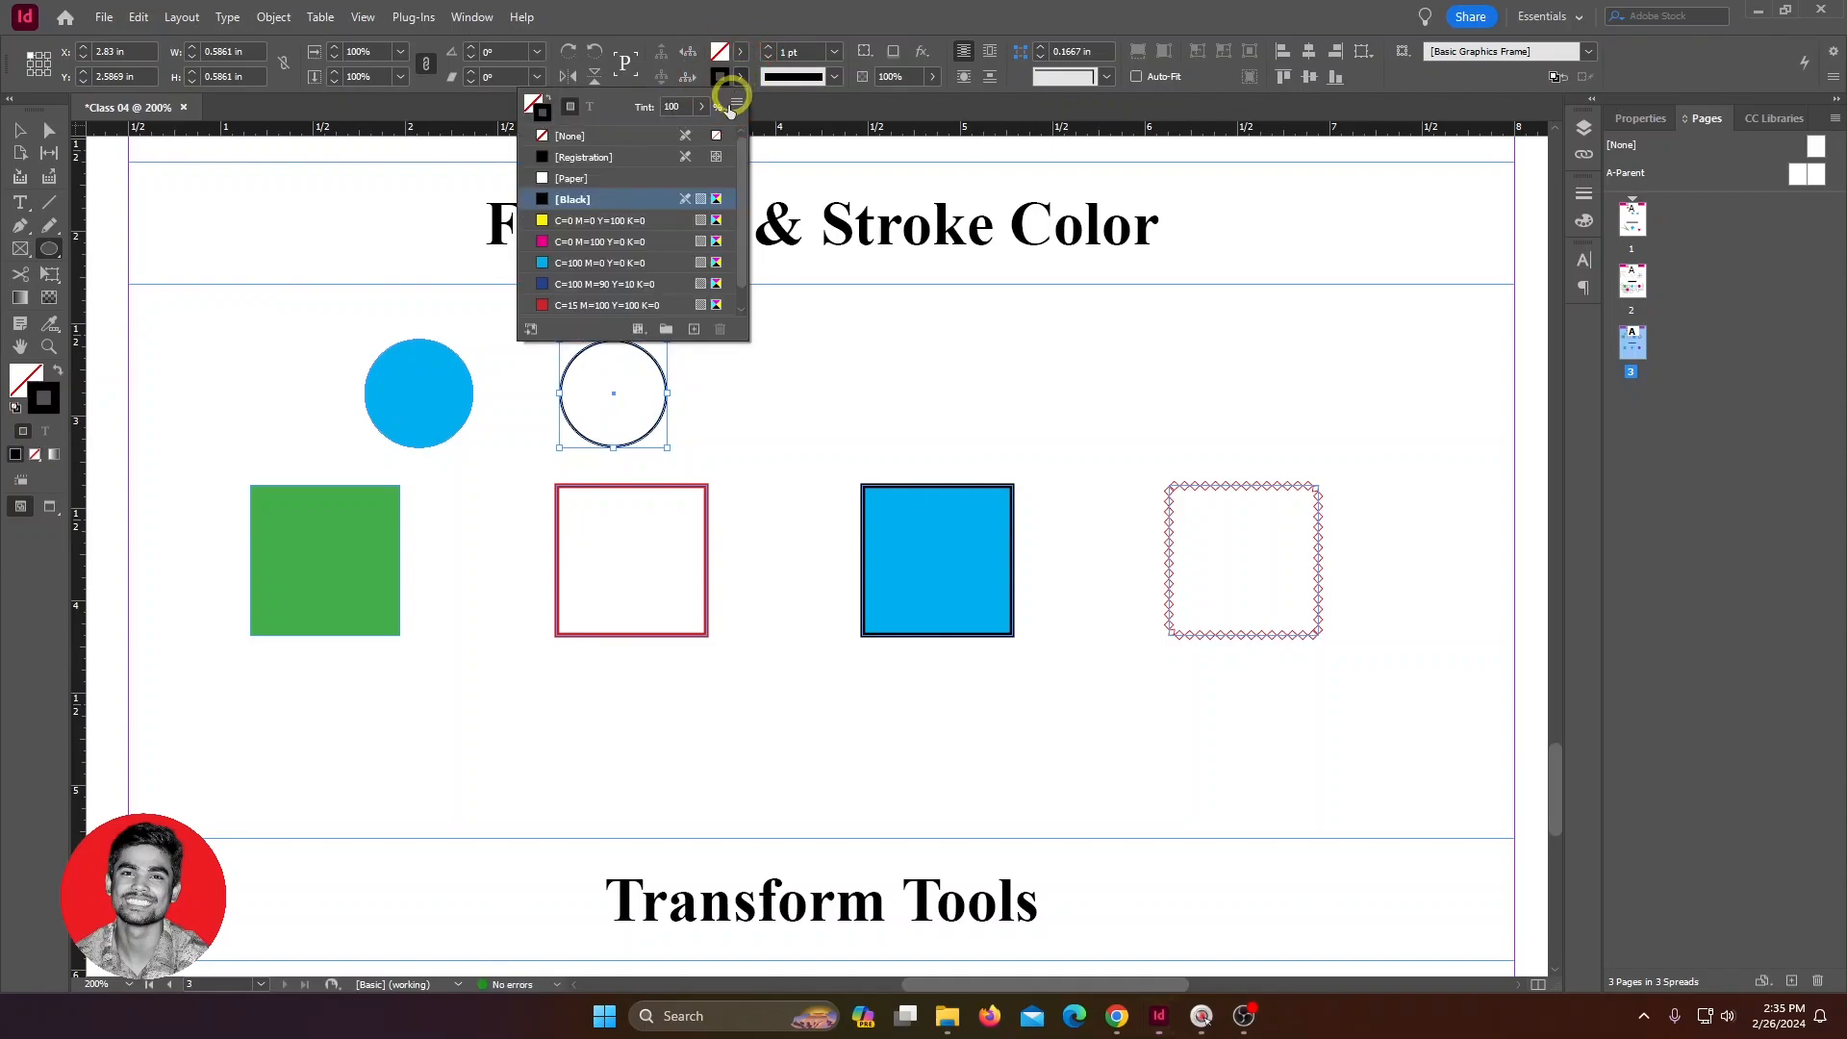
left_click(566, 265)
left_click(871, 9)
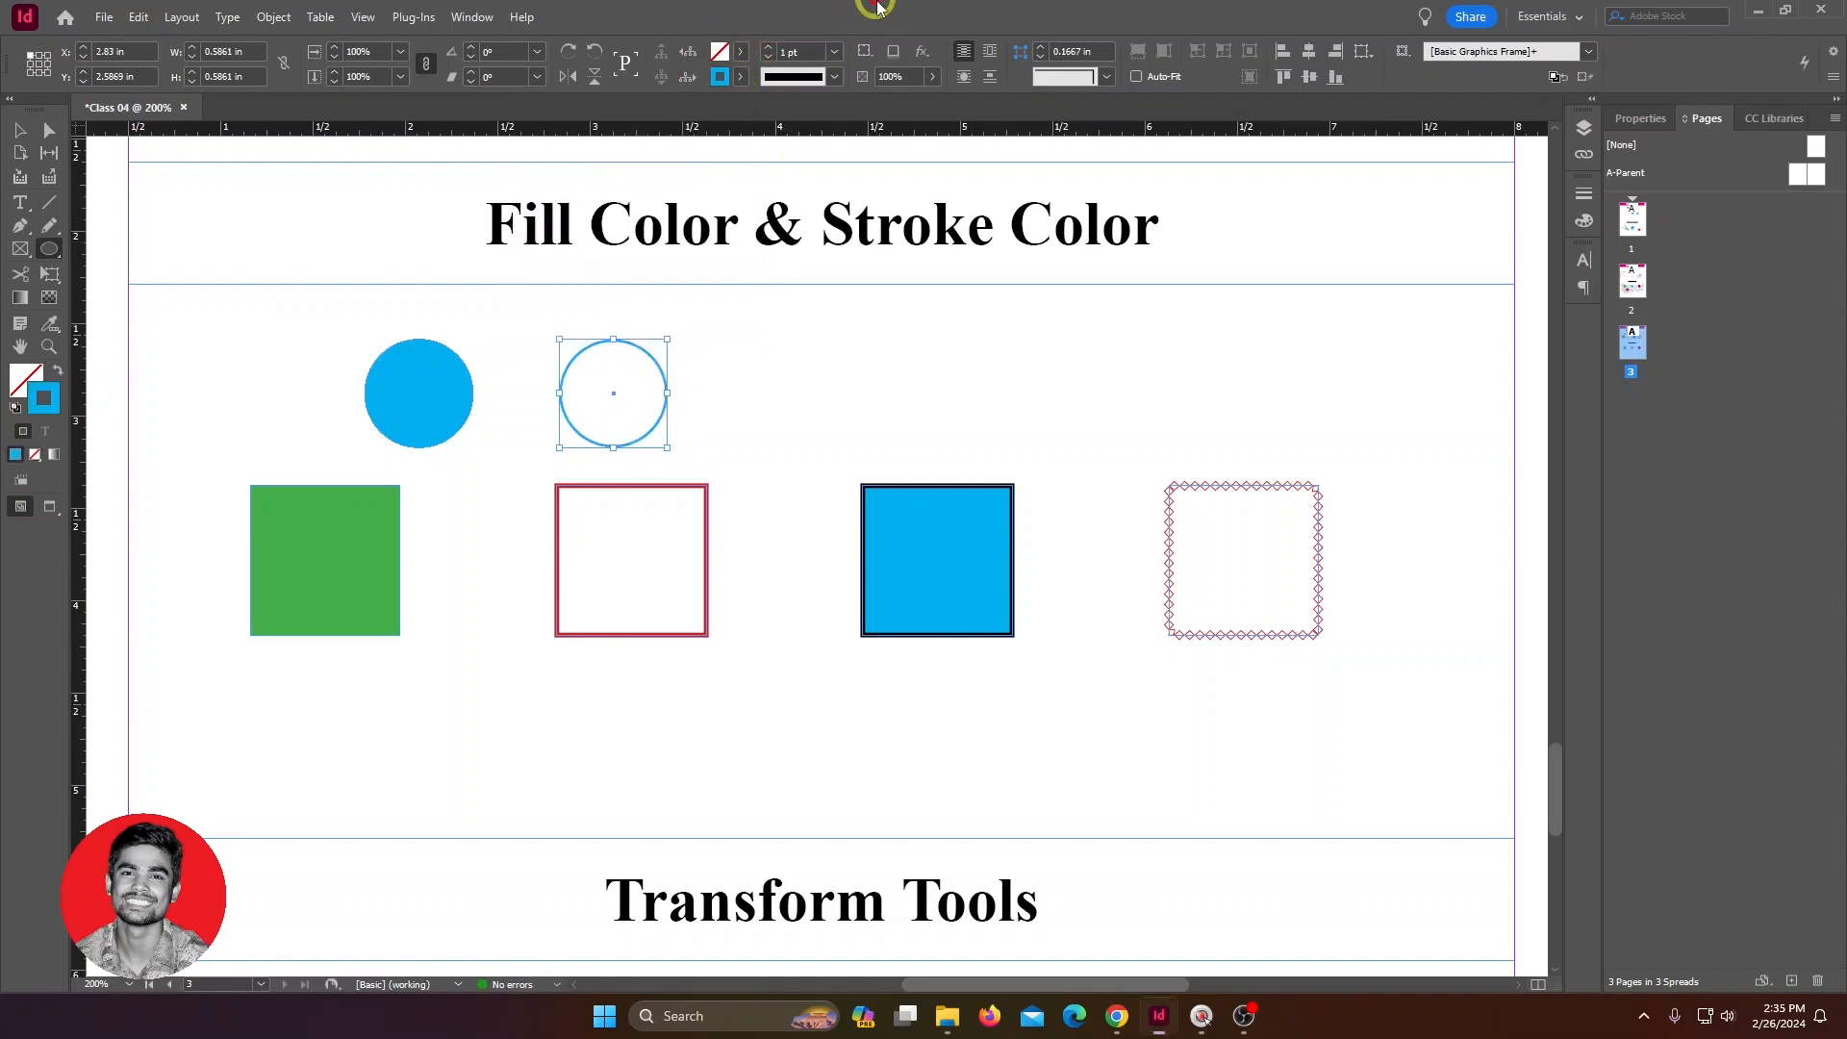
left_click(770, 48)
left_click(769, 48)
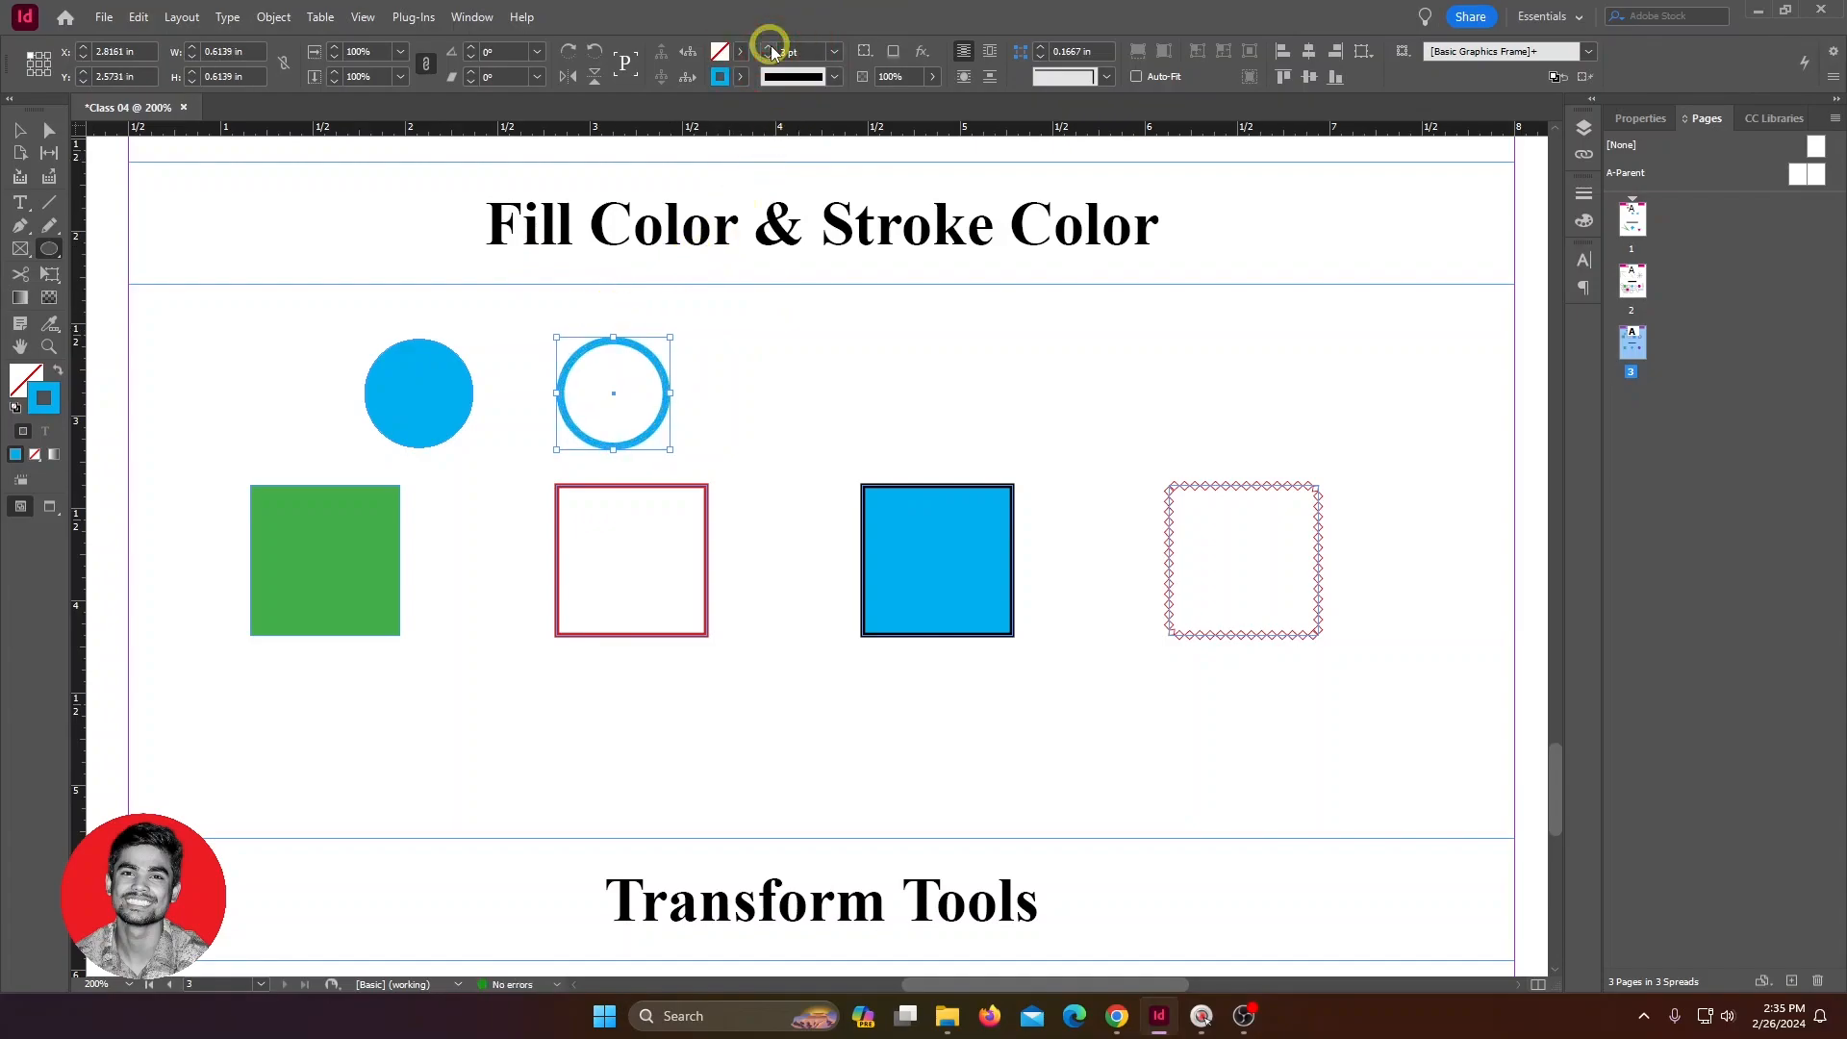
left_click(771, 48)
left_click(769, 59)
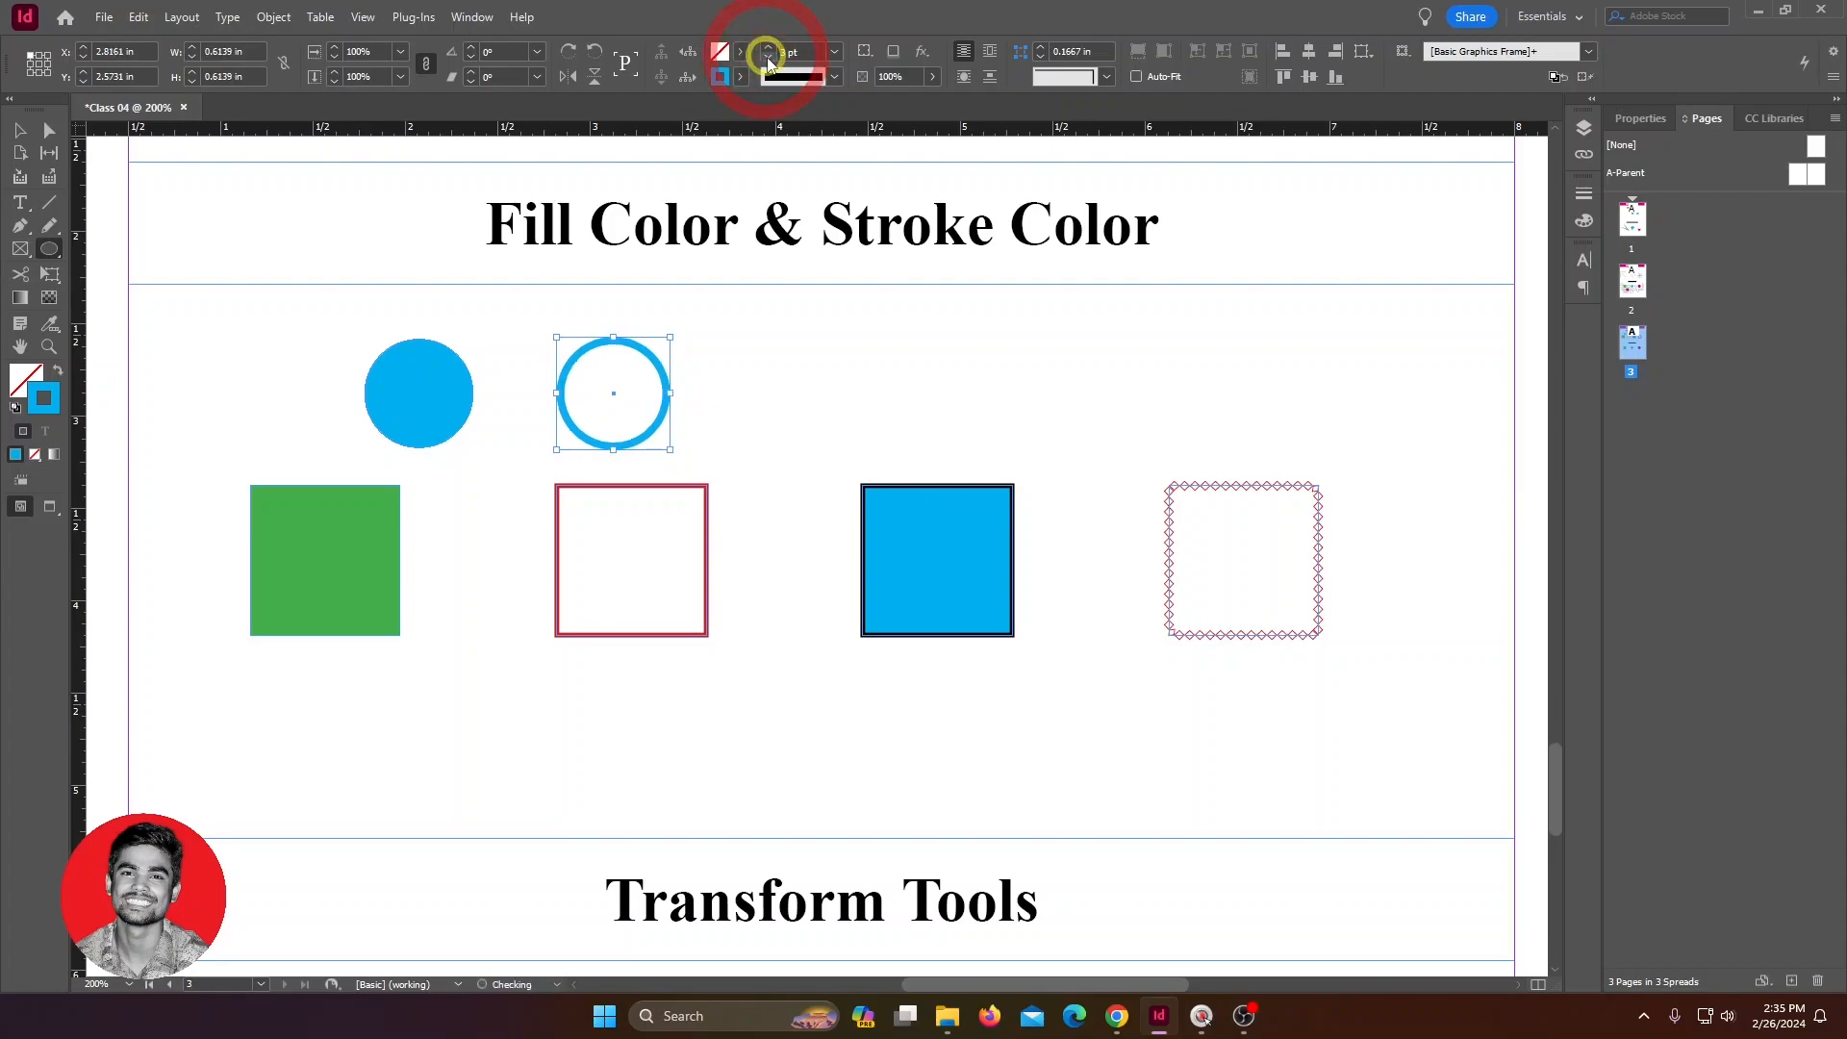
left_click(768, 59)
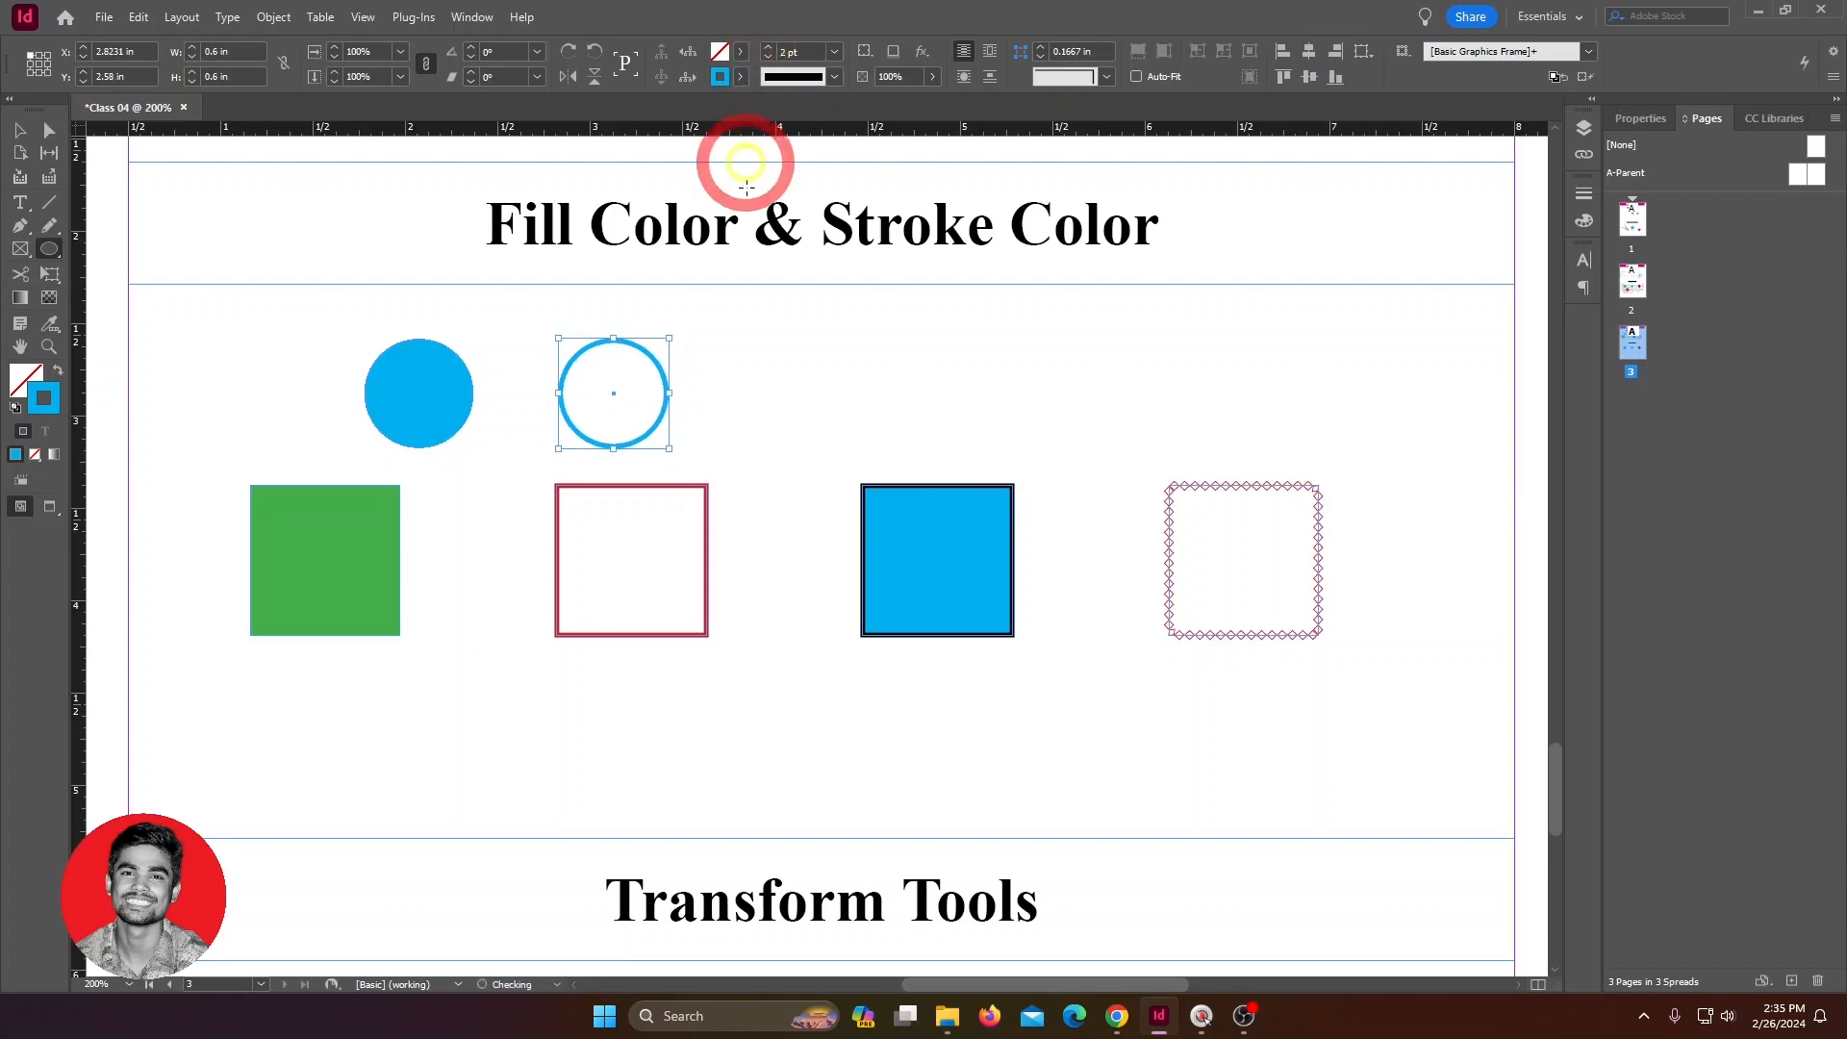
Step: Try the Dashed (4 and 4) and Right Slant Hash stroke types on the second circle, and apply White Diamond
left_click(835, 77)
left_click(823, 273)
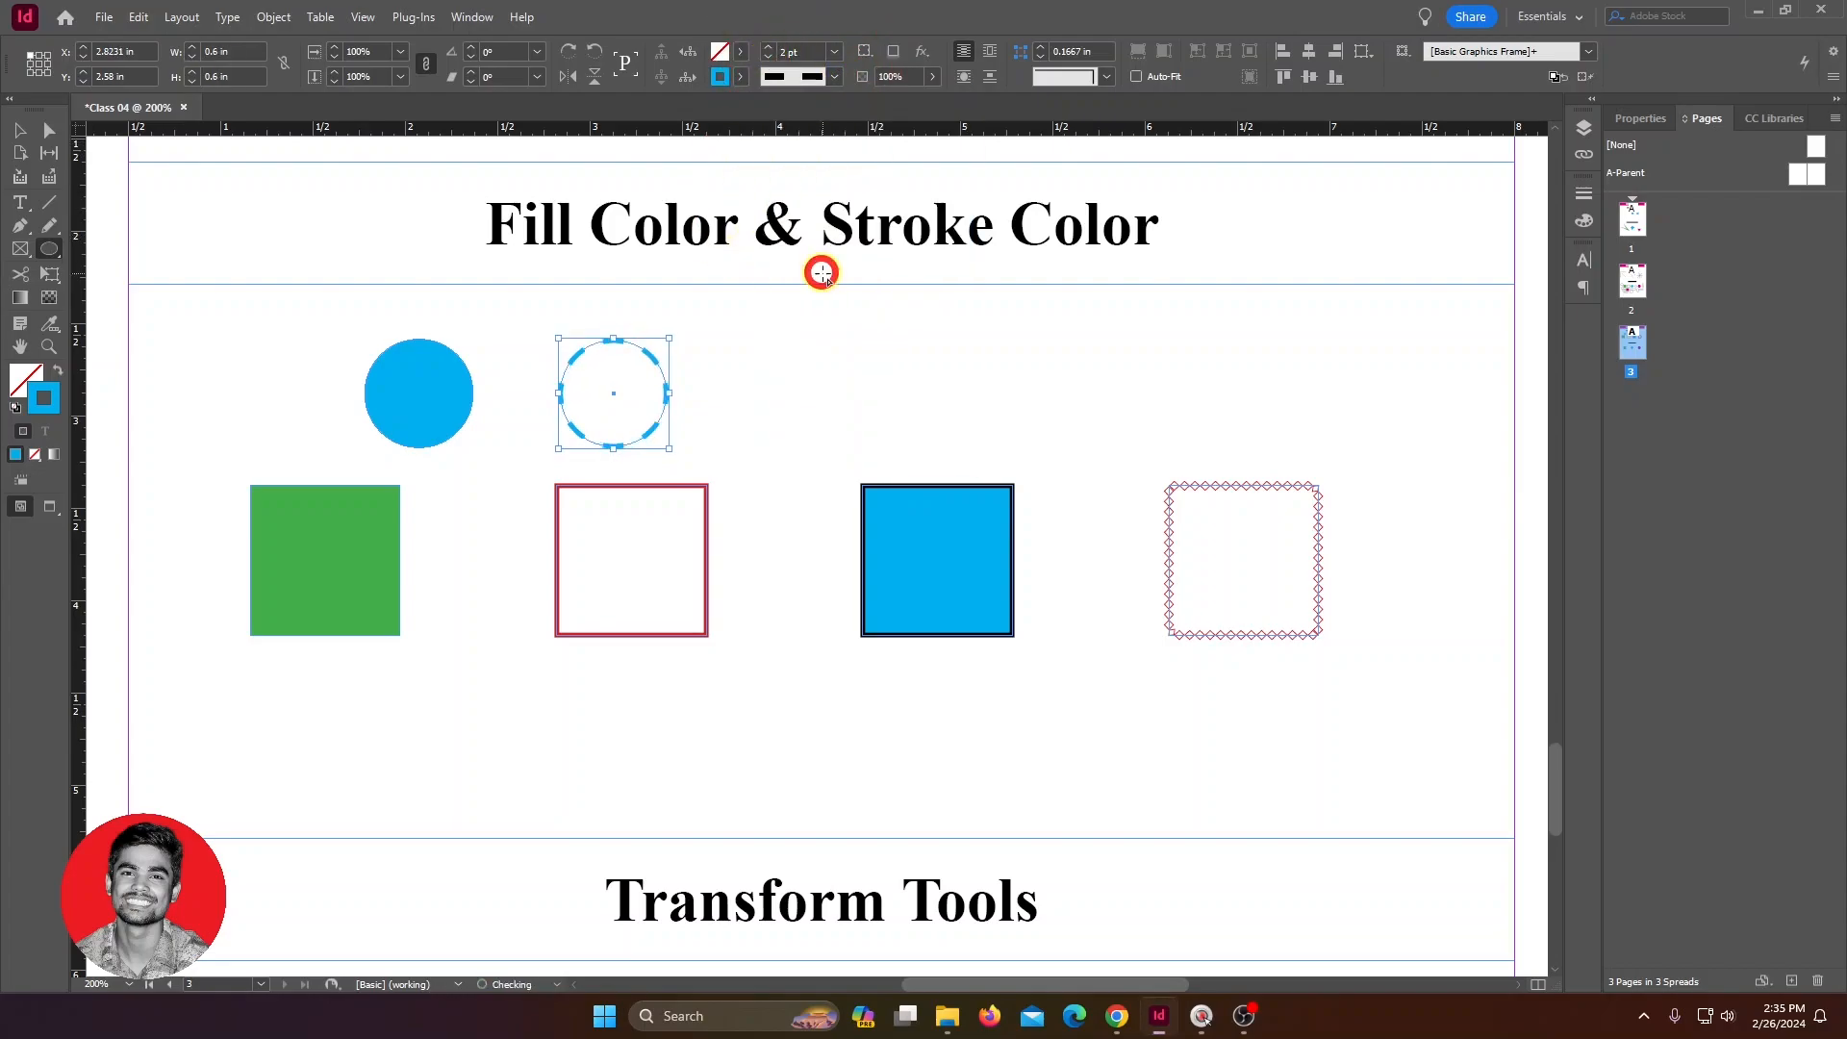
left_click(835, 77)
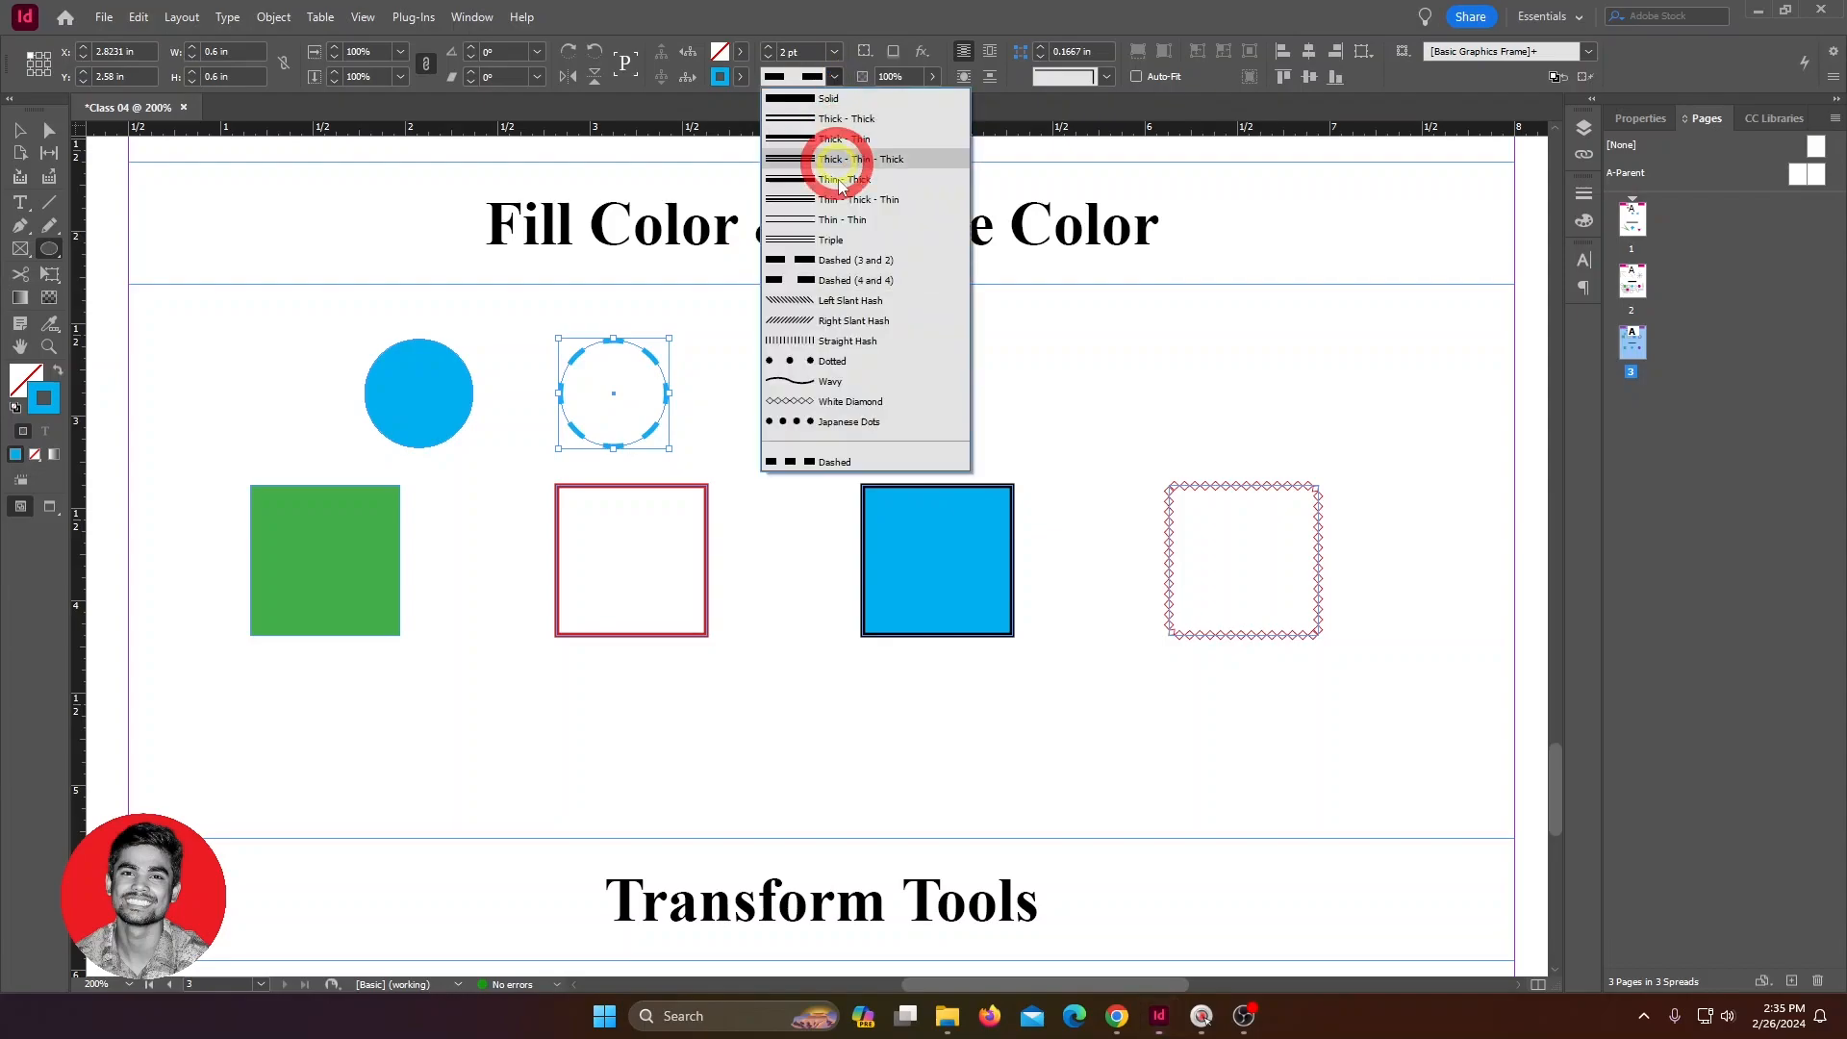
left_click(822, 320)
left_click(835, 77)
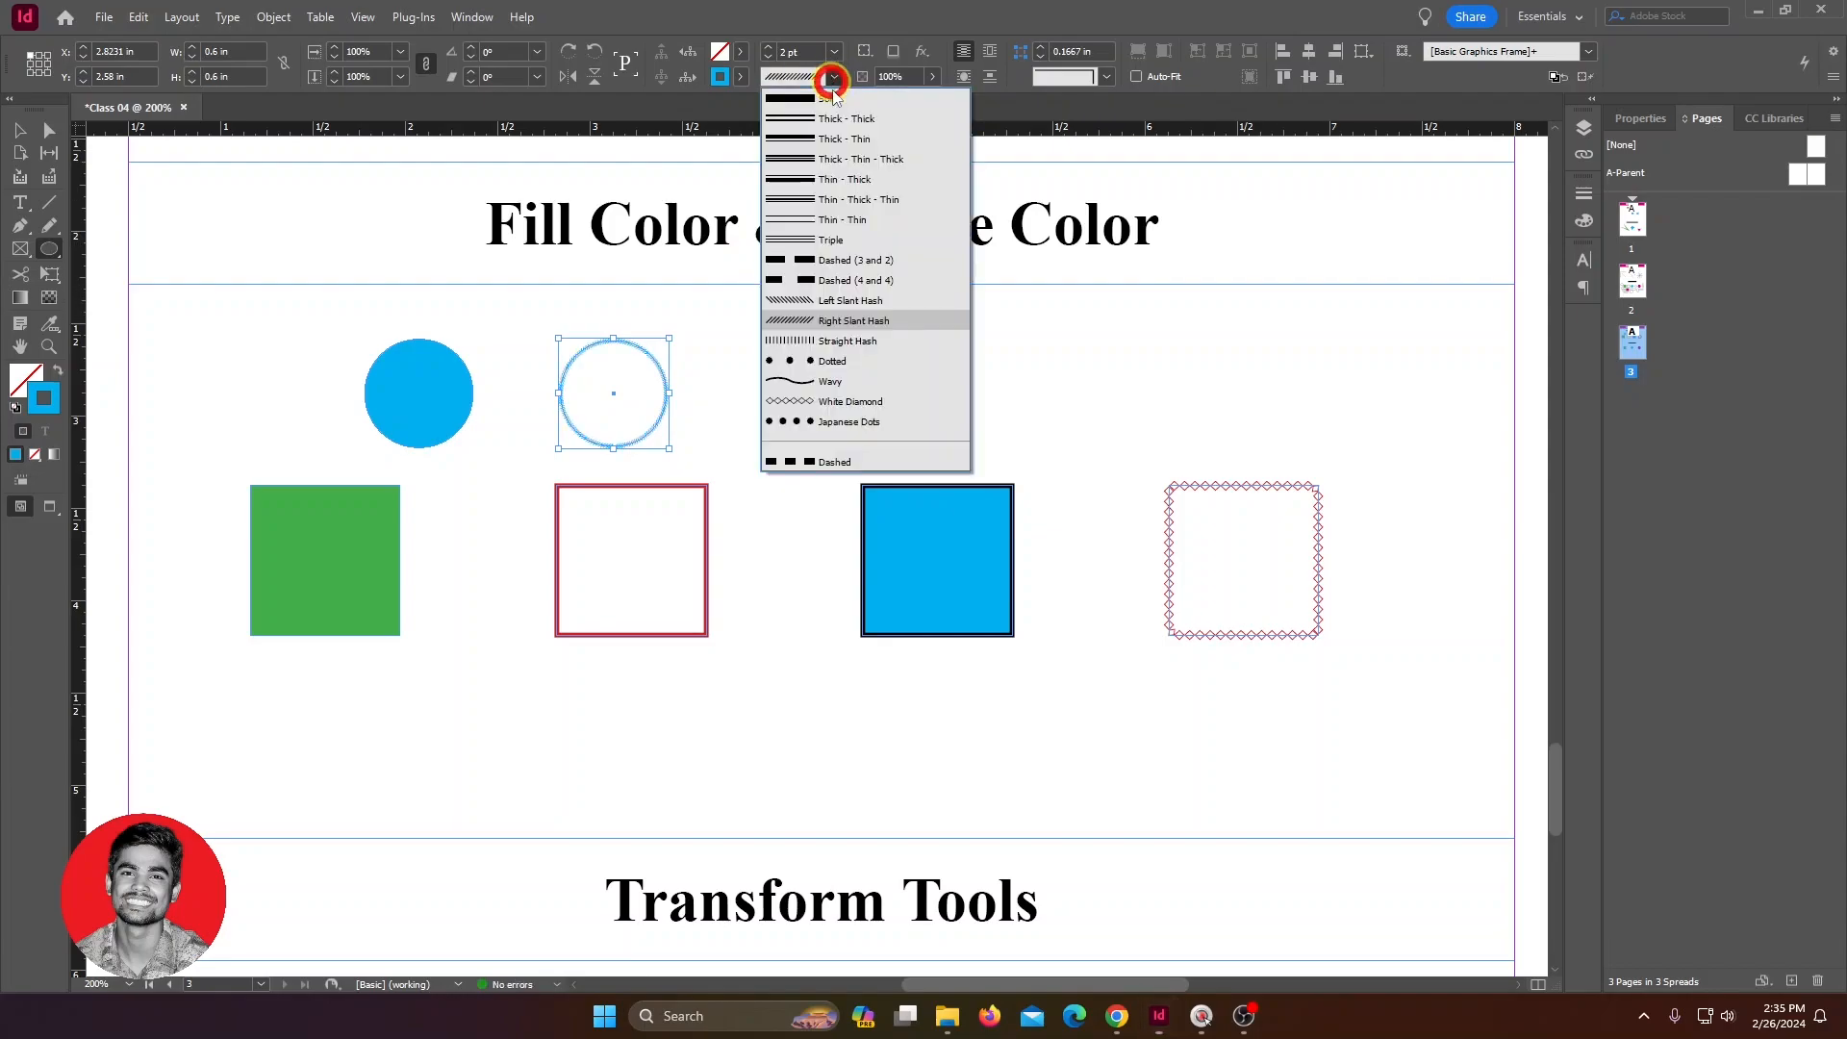
left_click(795, 399)
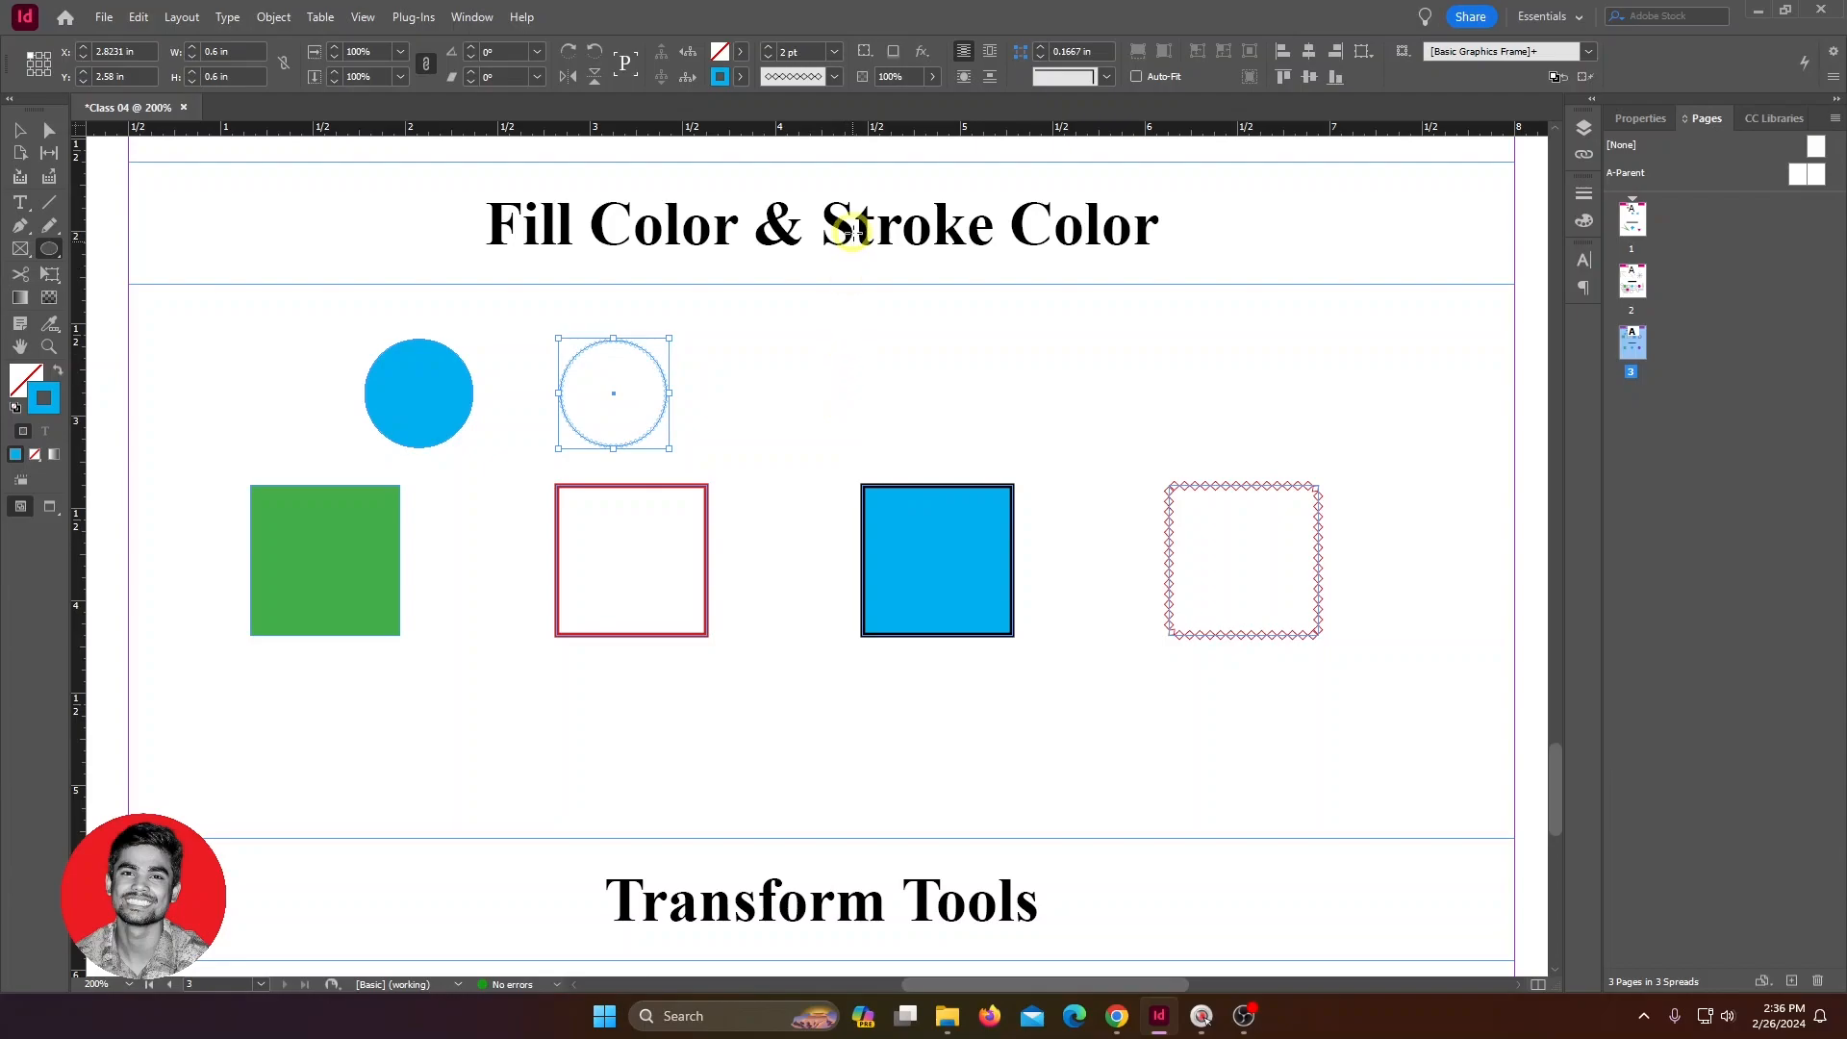
left_click(21, 129)
left_click(242, 342)
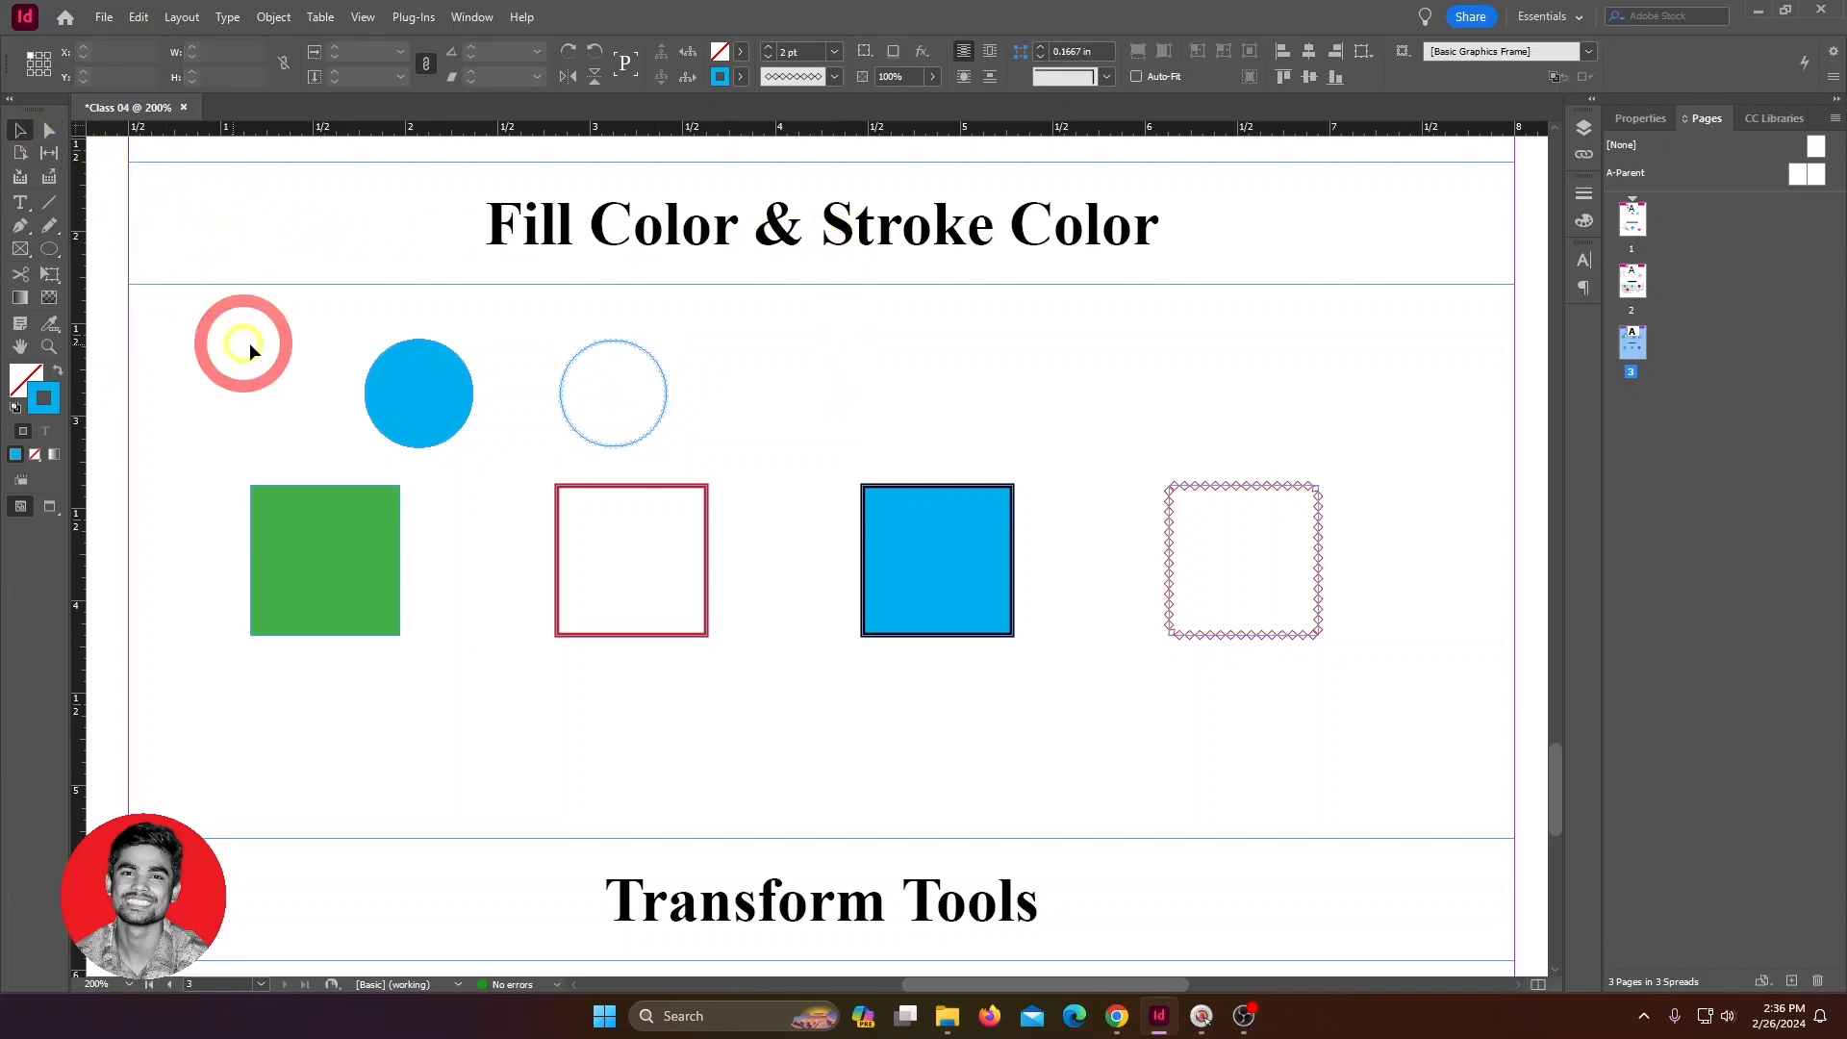
Step: Give the blue circle a 3 pt C=0 M=100 Y=0 K=0 stroke and move it to the other side of the outlined circle
left_click(448, 390)
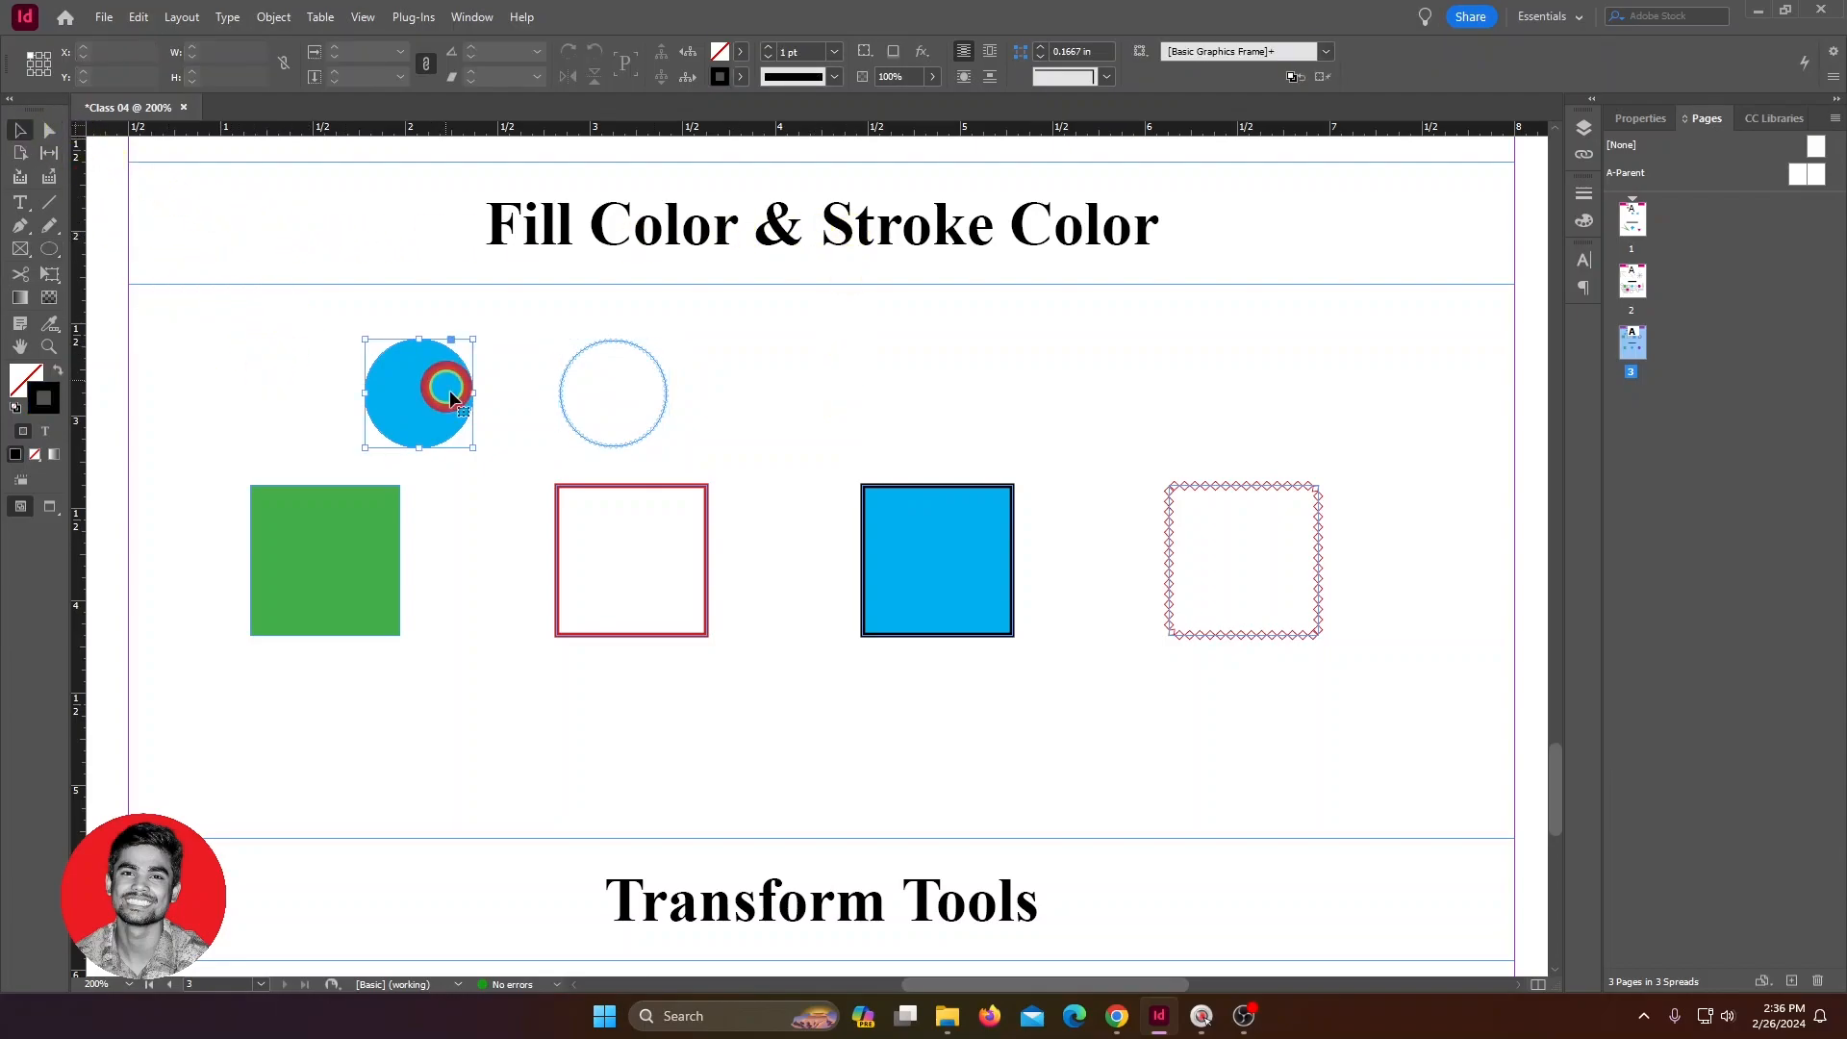
left_click(737, 75)
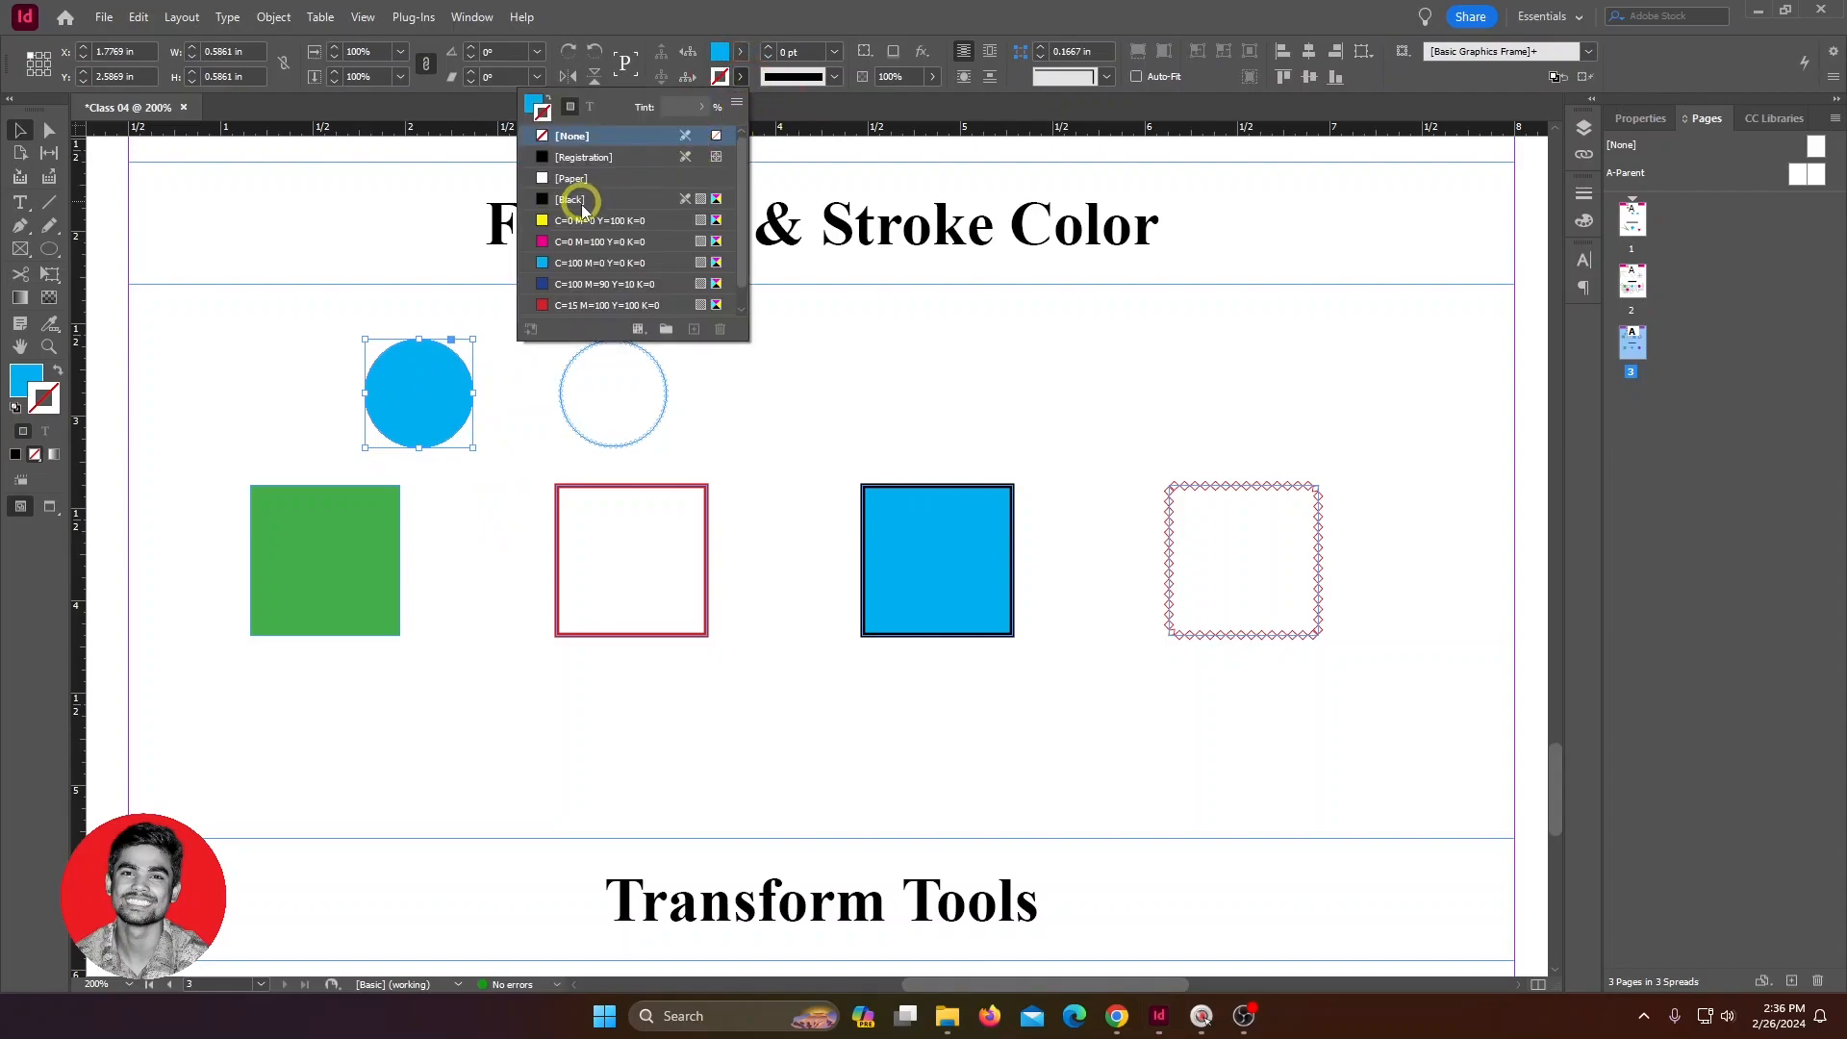
left_click(563, 241)
left_click(797, 50)
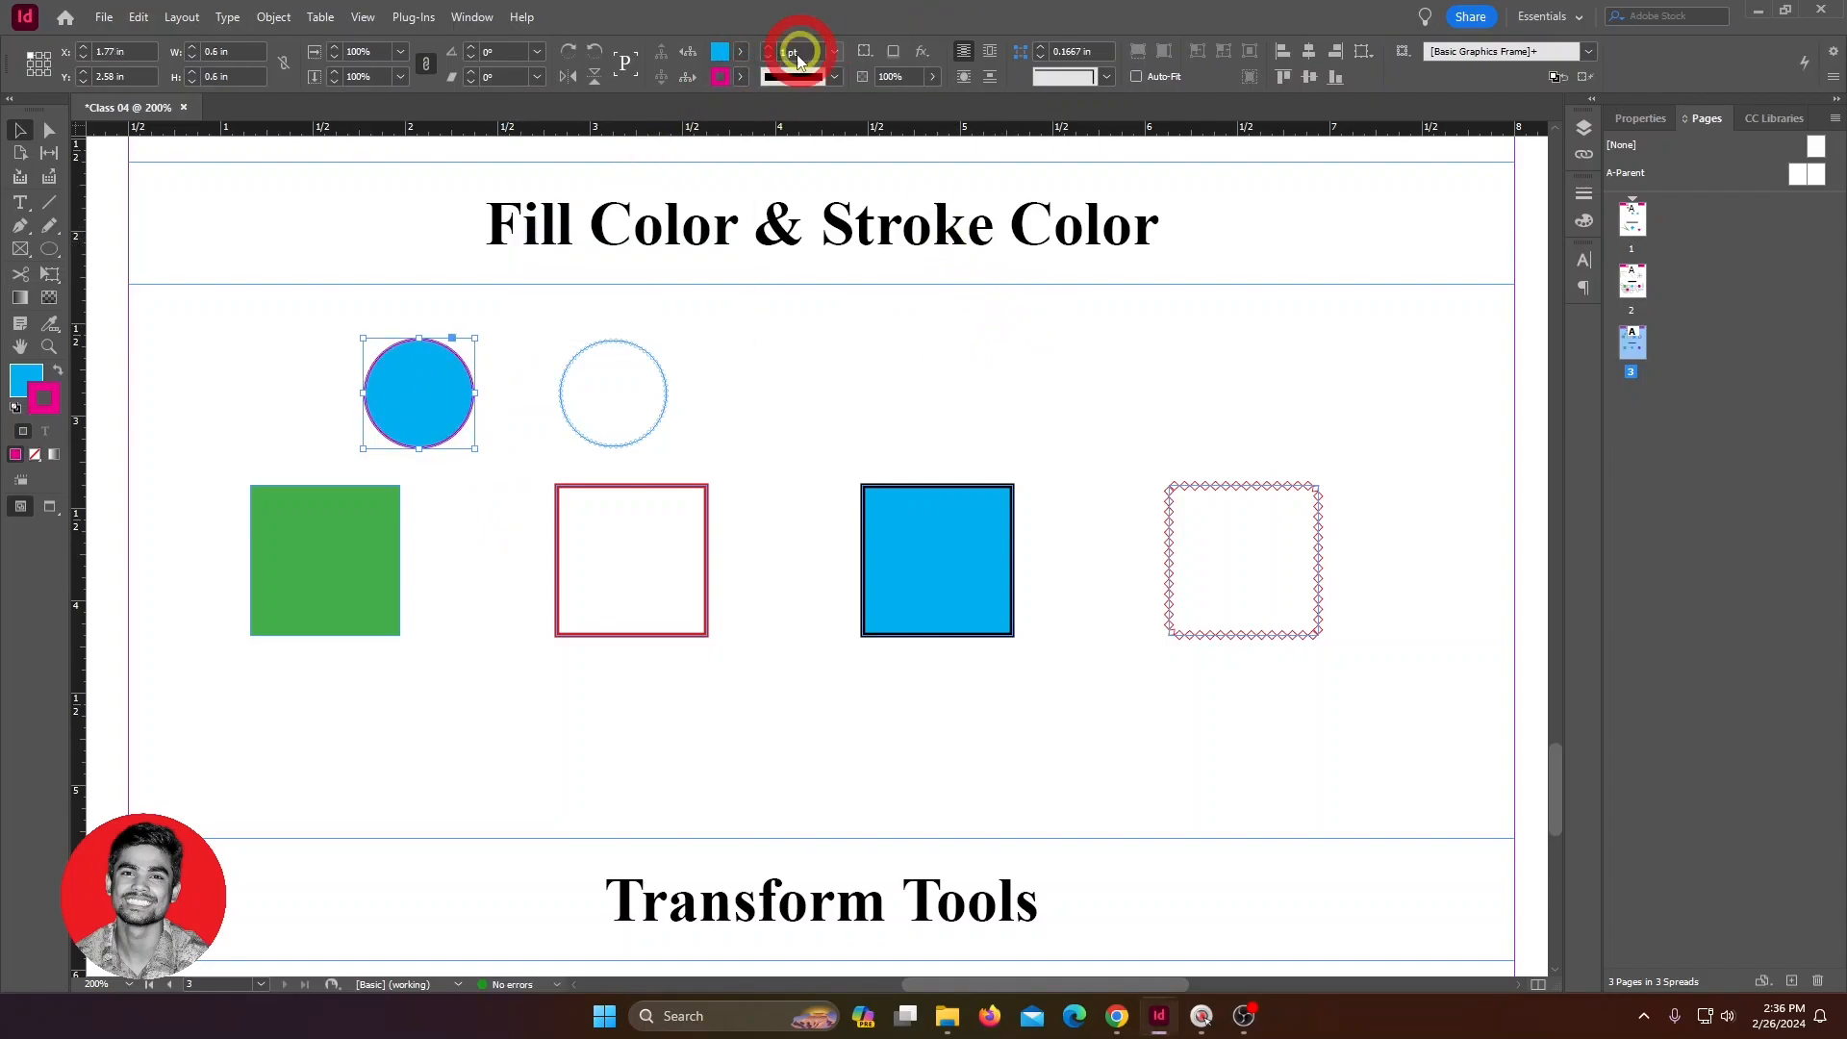
left_click(767, 51)
left_click(767, 48)
left_click(767, 48)
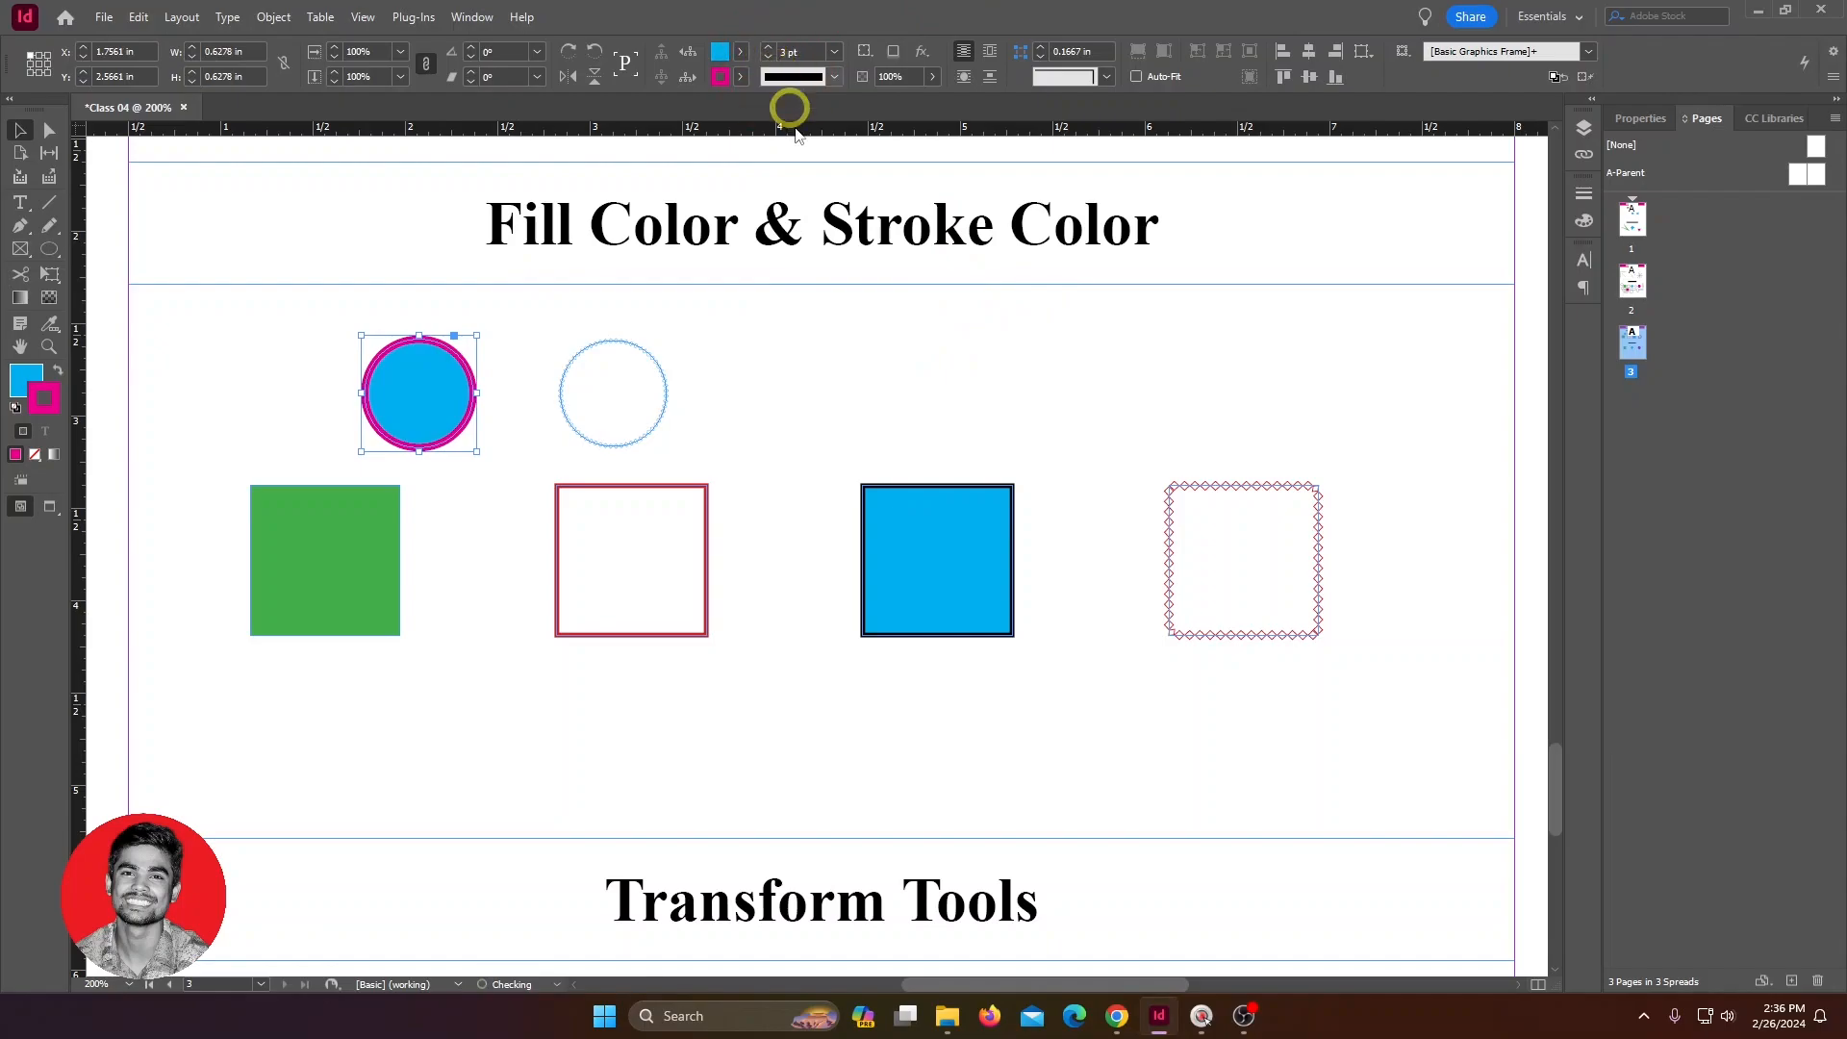
left_click(822, 338)
left_click_drag(429, 391, 782, 388)
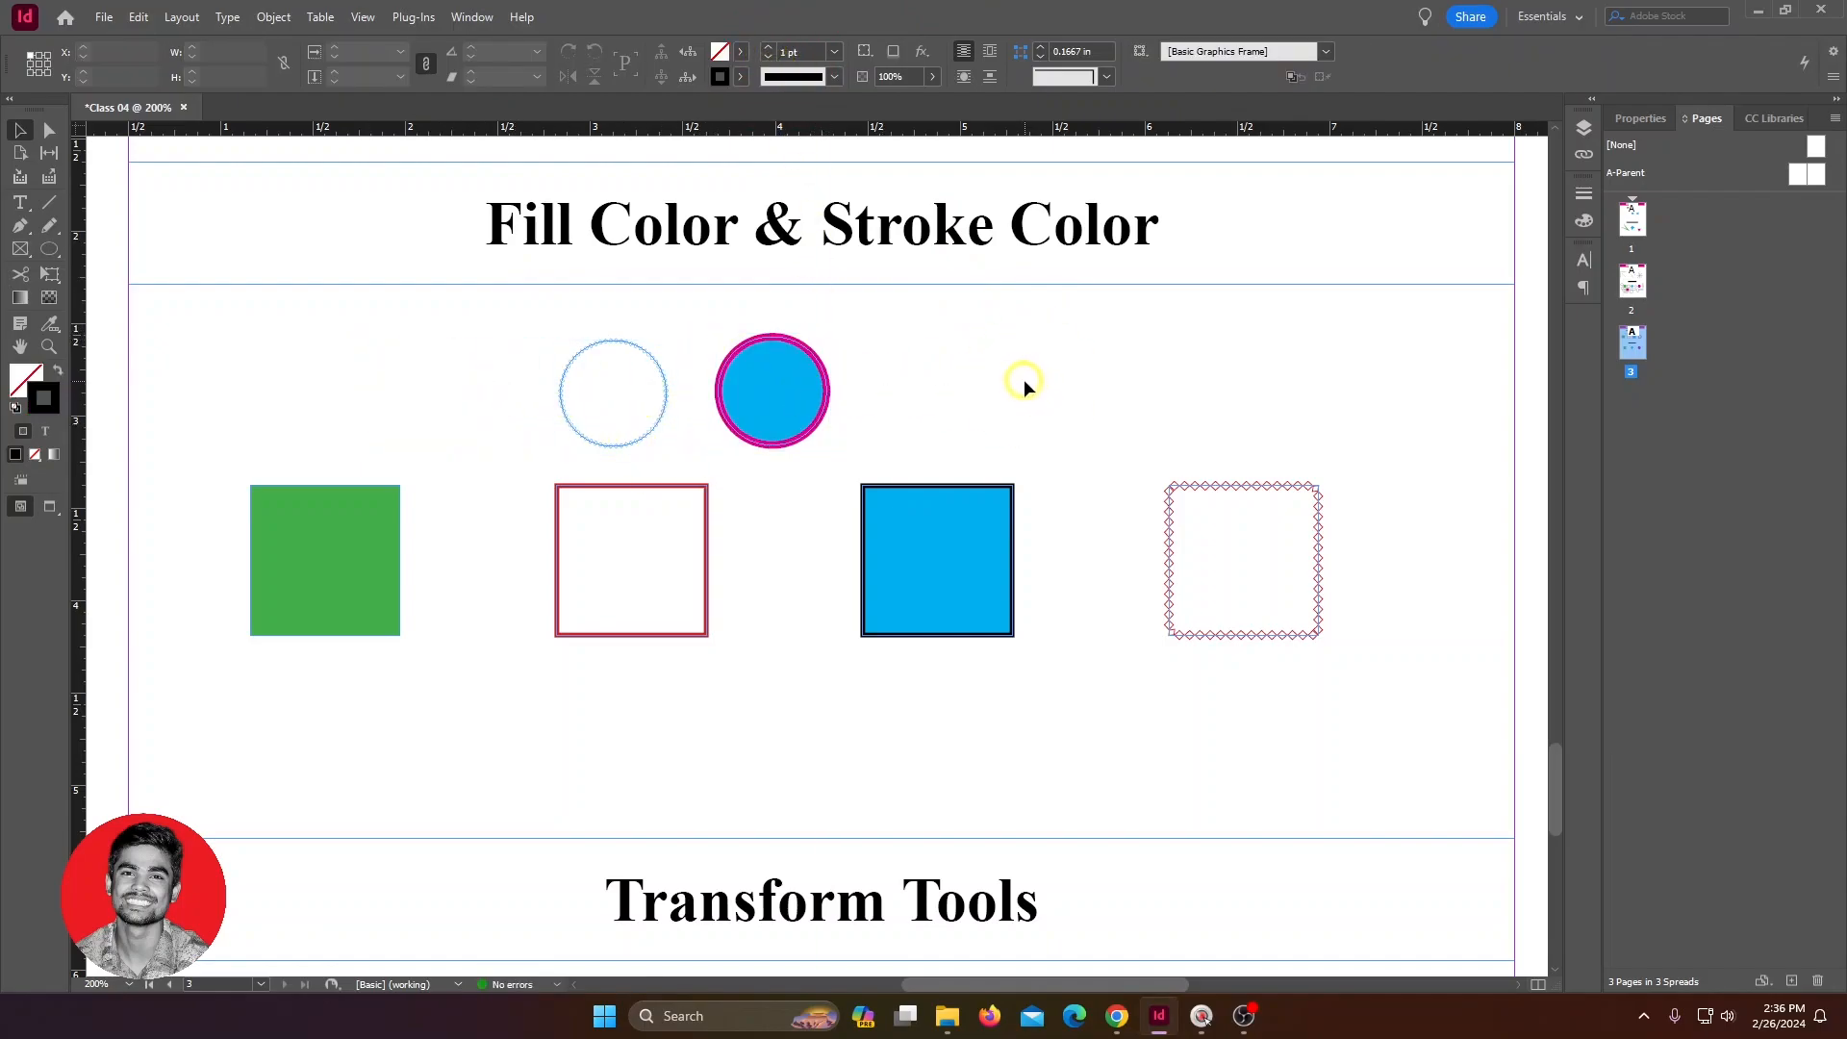
Step: Set the green square's stroke to a medium blue chosen in the Color Picker
left_click(279, 524)
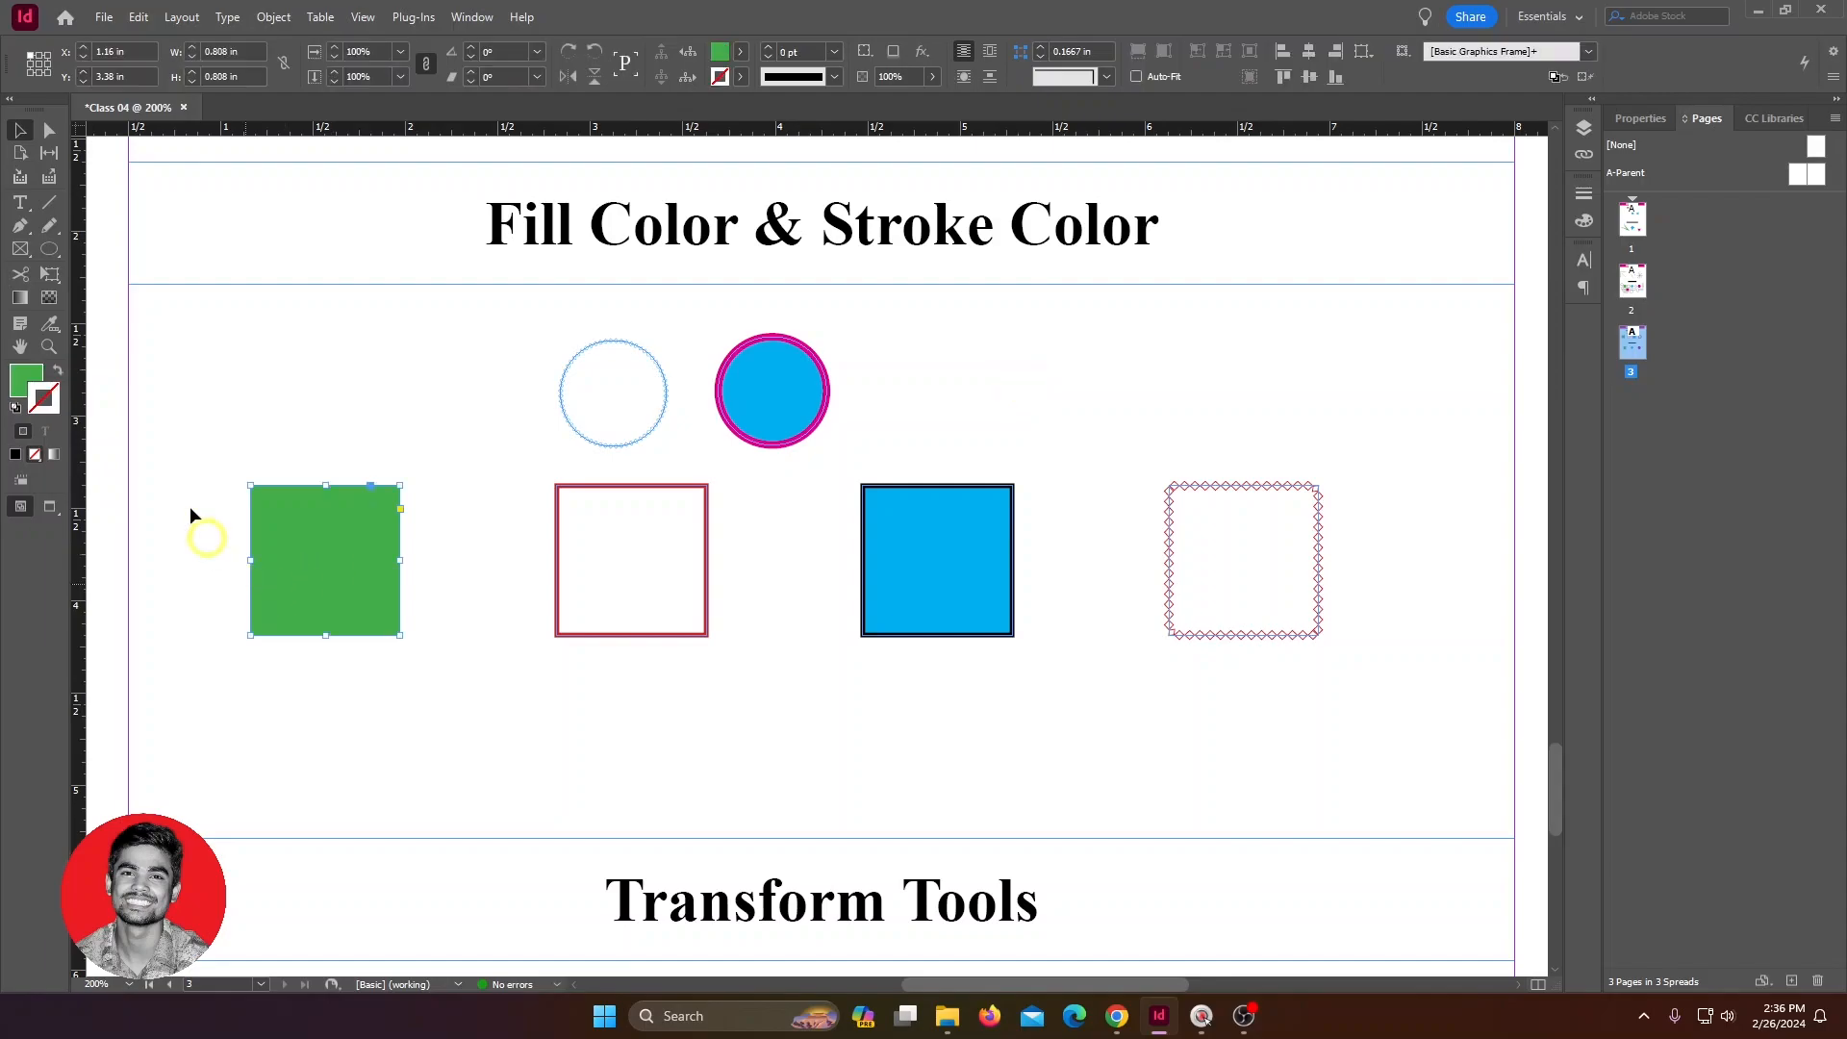
double_click(48, 398)
mouse_move(1221, 519)
left_mouse_down()
mouse_move(1140, 423)
mouse_move(1192, 442)
mouse_move(1249, 429)
mouse_move(1287, 565)
left_mouse_up()
left_click(1482, 411)
left_click(1505, 373)
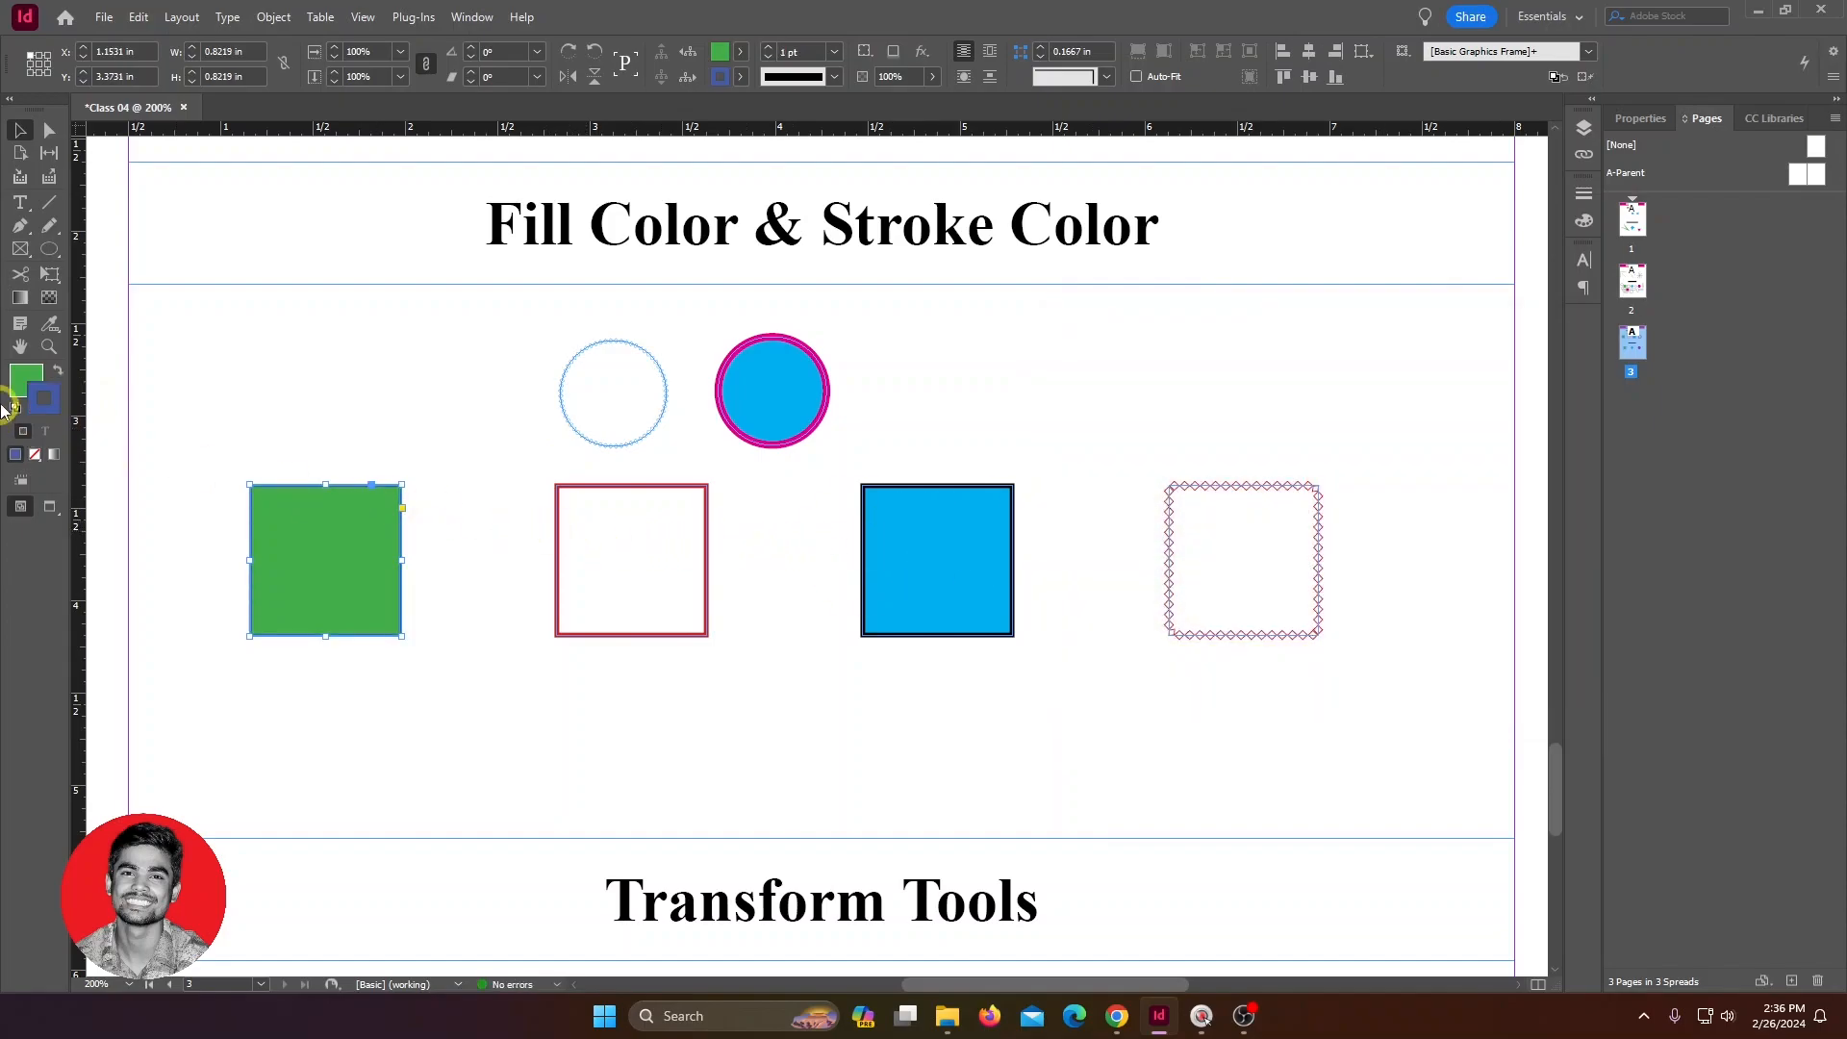
Step: Change the fill of the same square to a pink tone chosen in the Color Picker
double_click(28, 378)
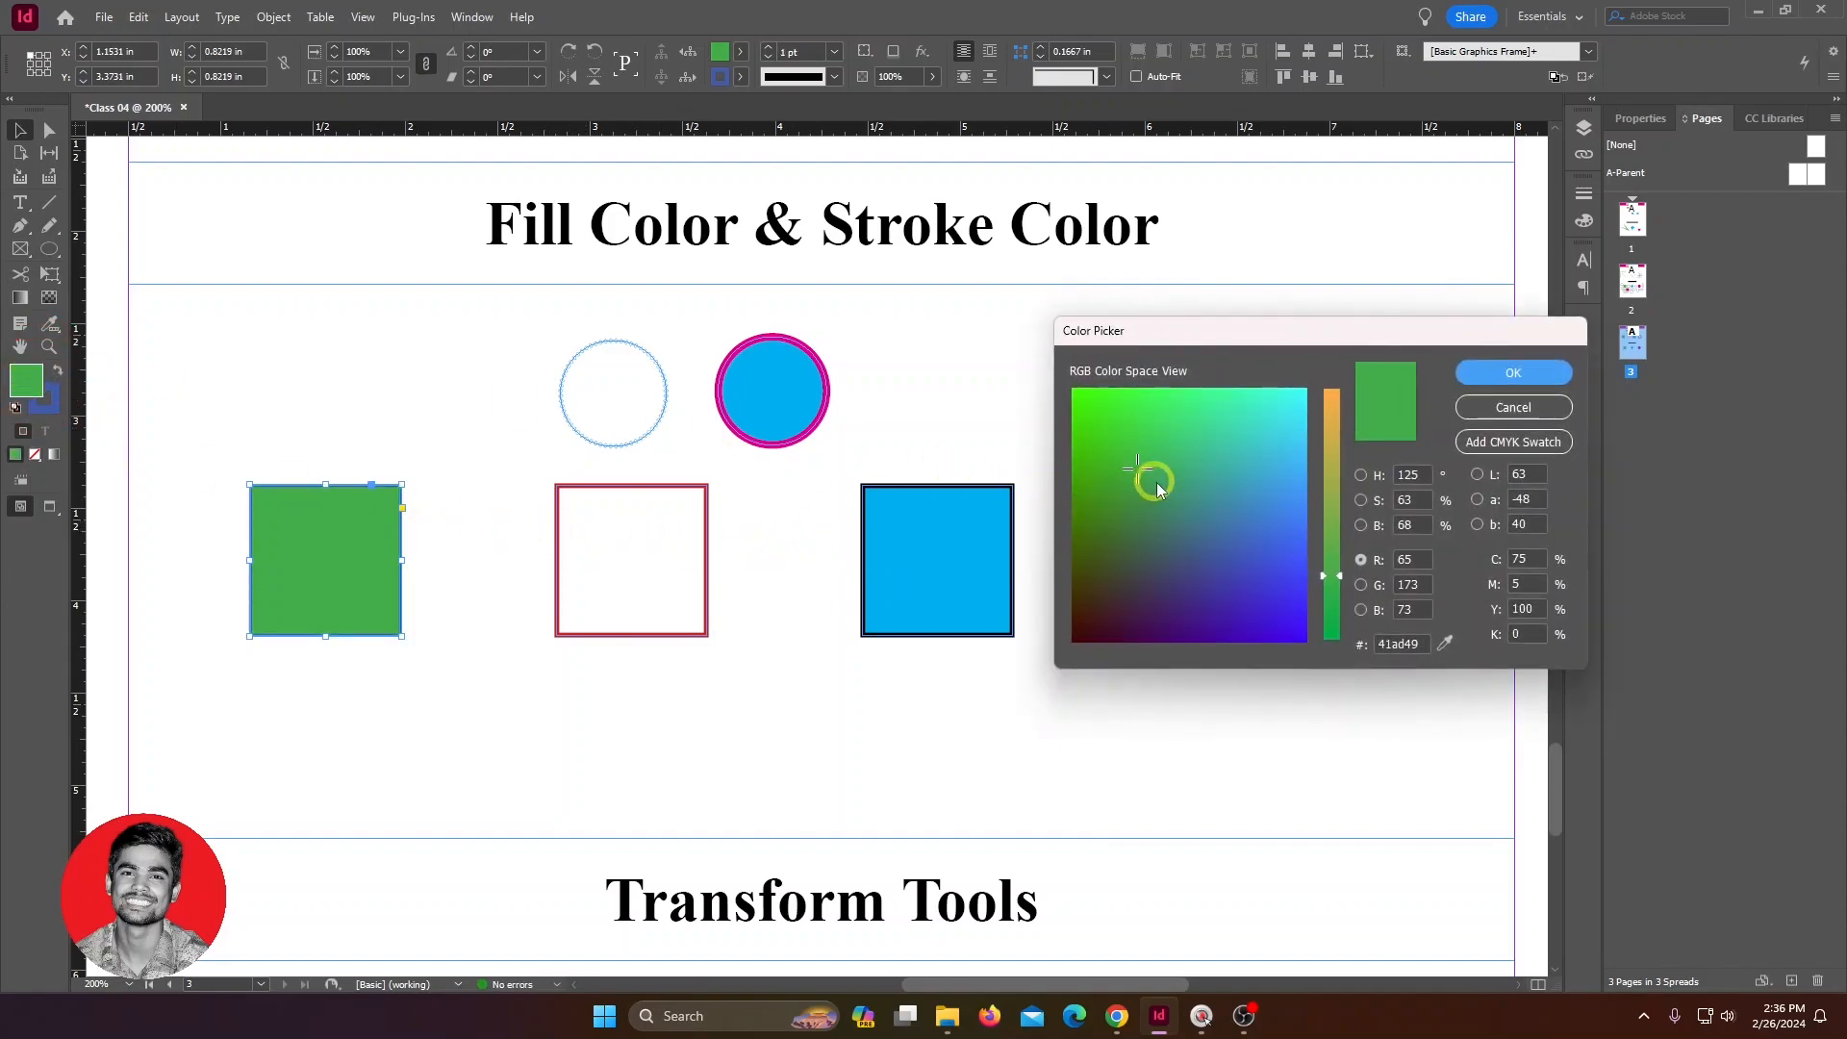
left_click_drag(1154, 482, 1253, 545)
left_click(1340, 436)
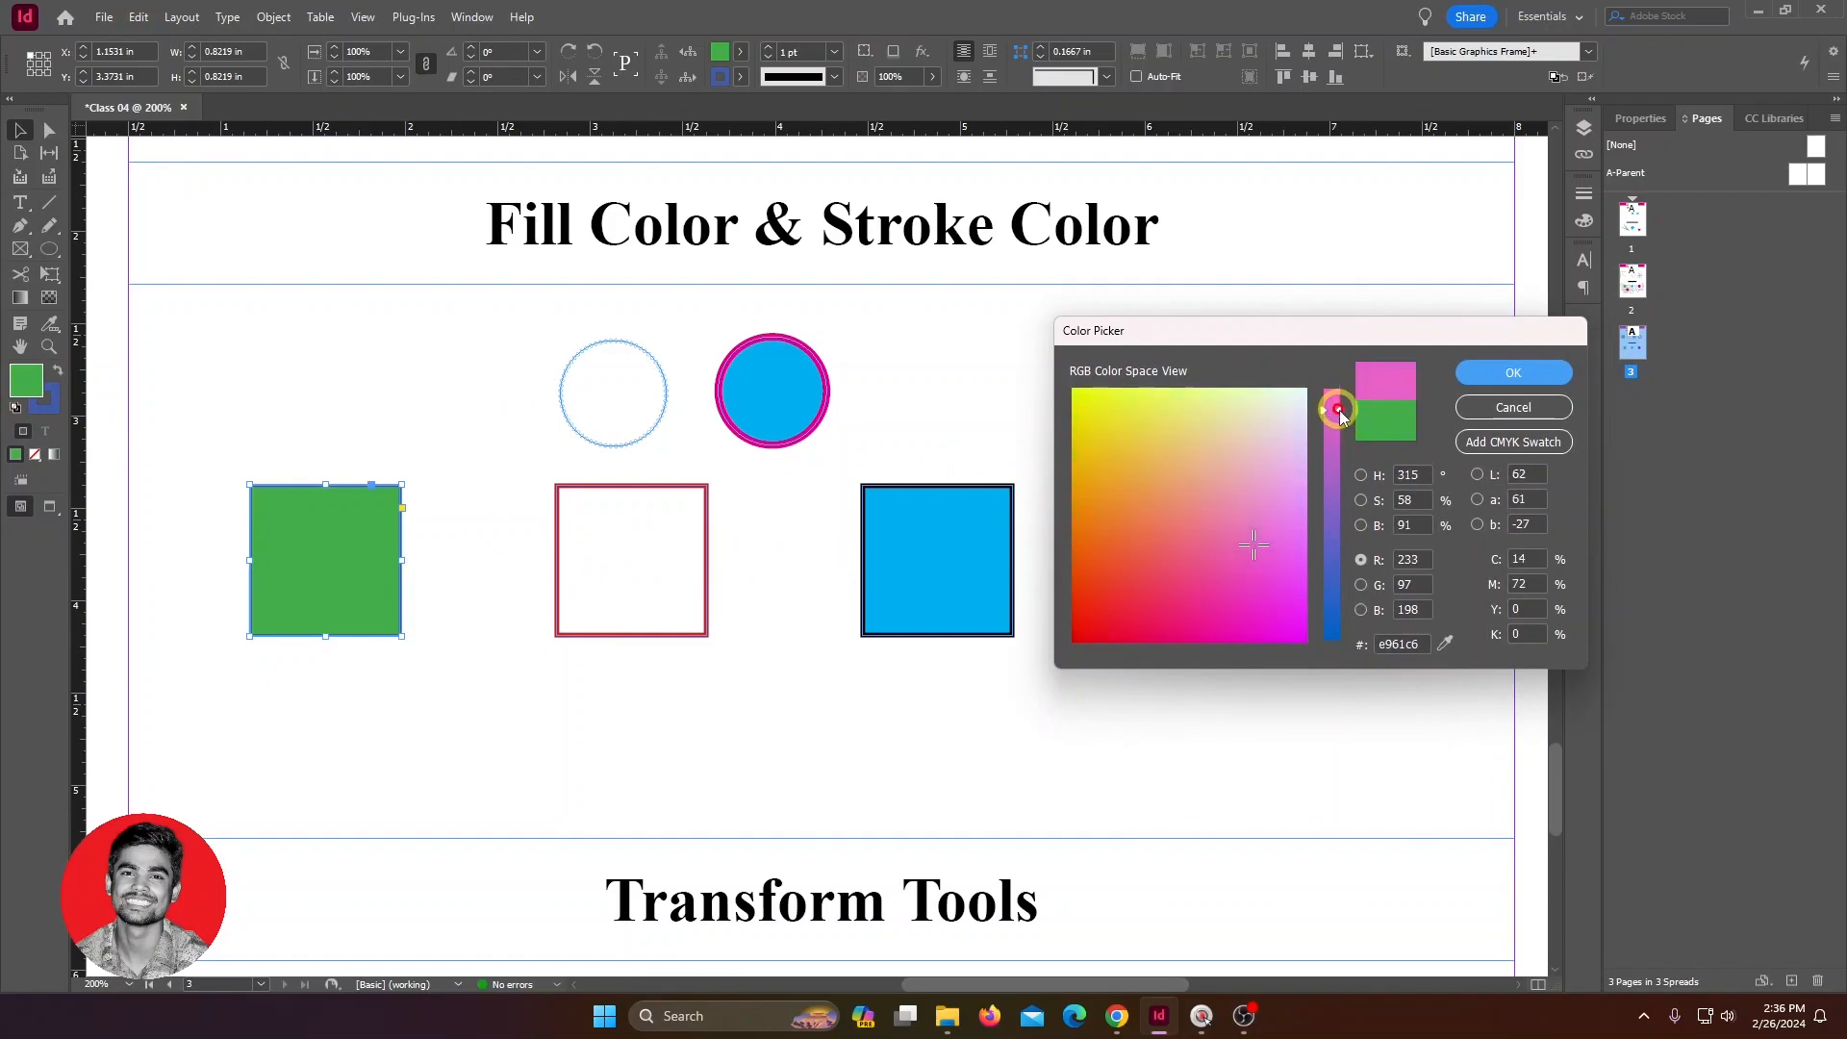
left_click(1481, 375)
left_click(529, 696)
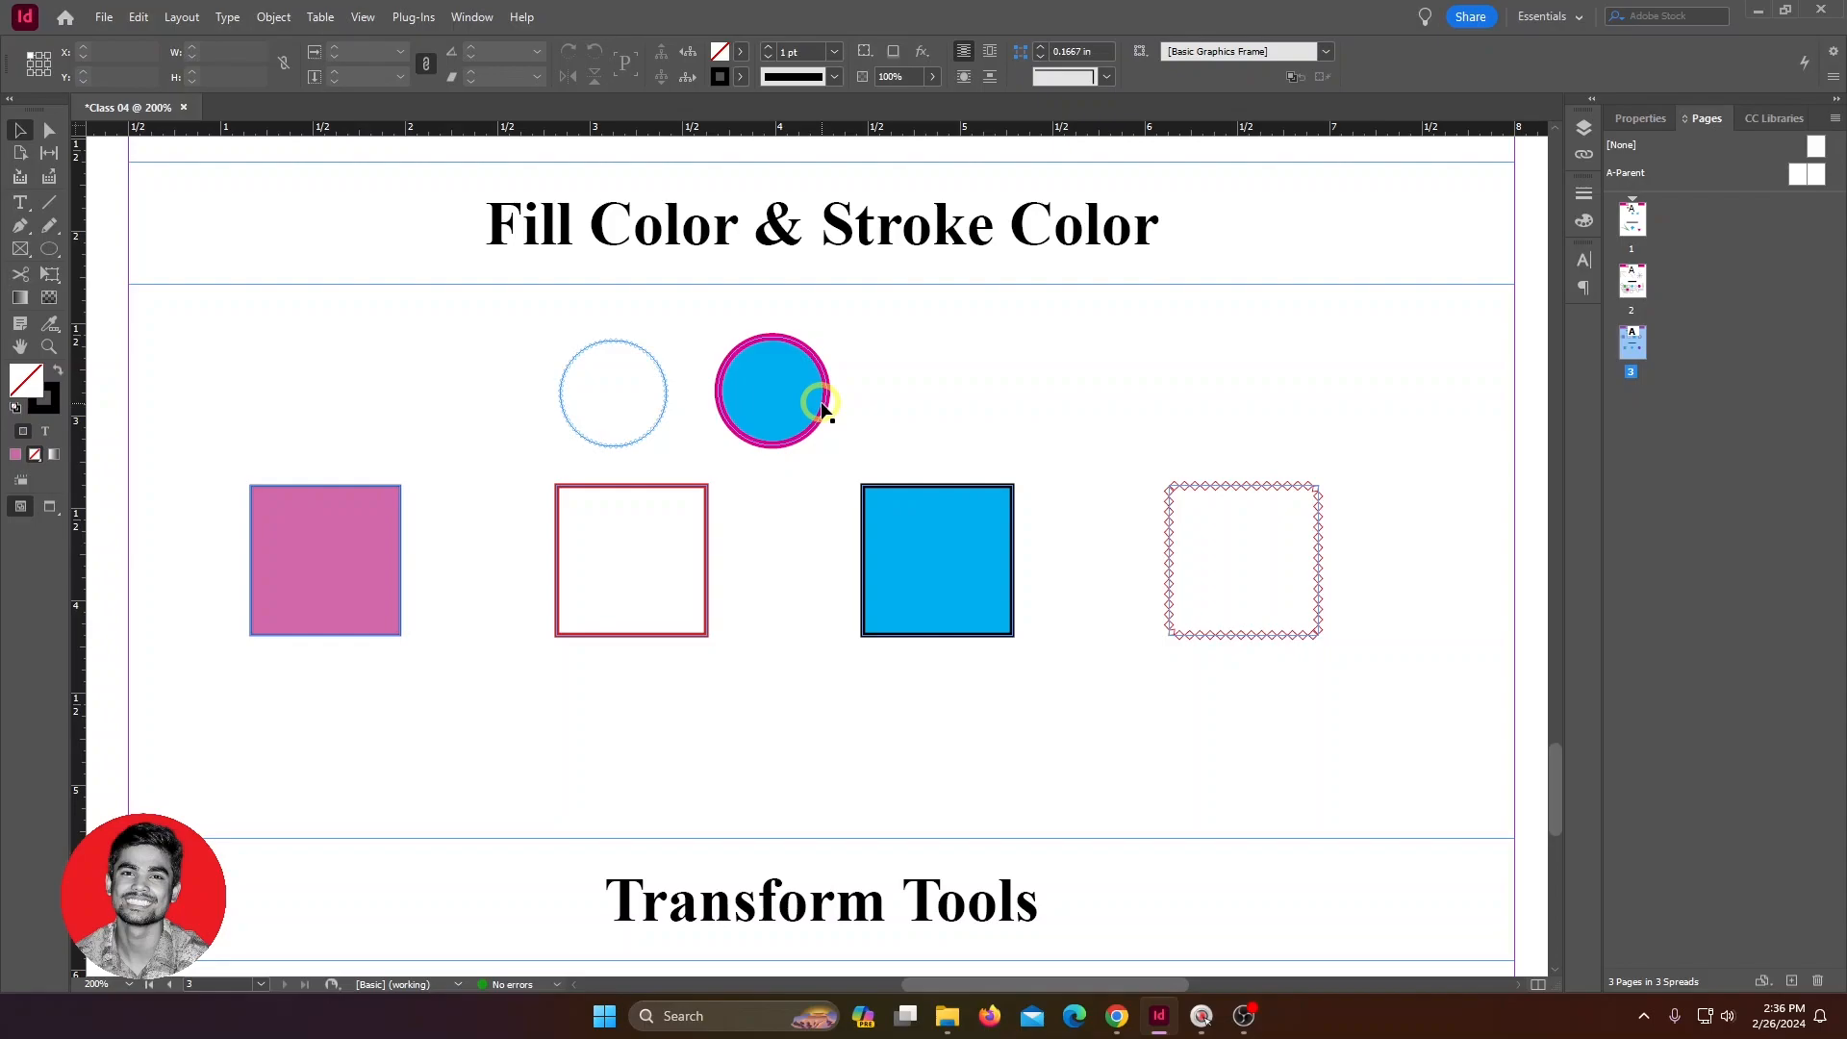
Step: Resize the green square under the Transform Tools heading to a rectangle of about 0.74 × 1.03 in
scroll(828, 407, "down", 5)
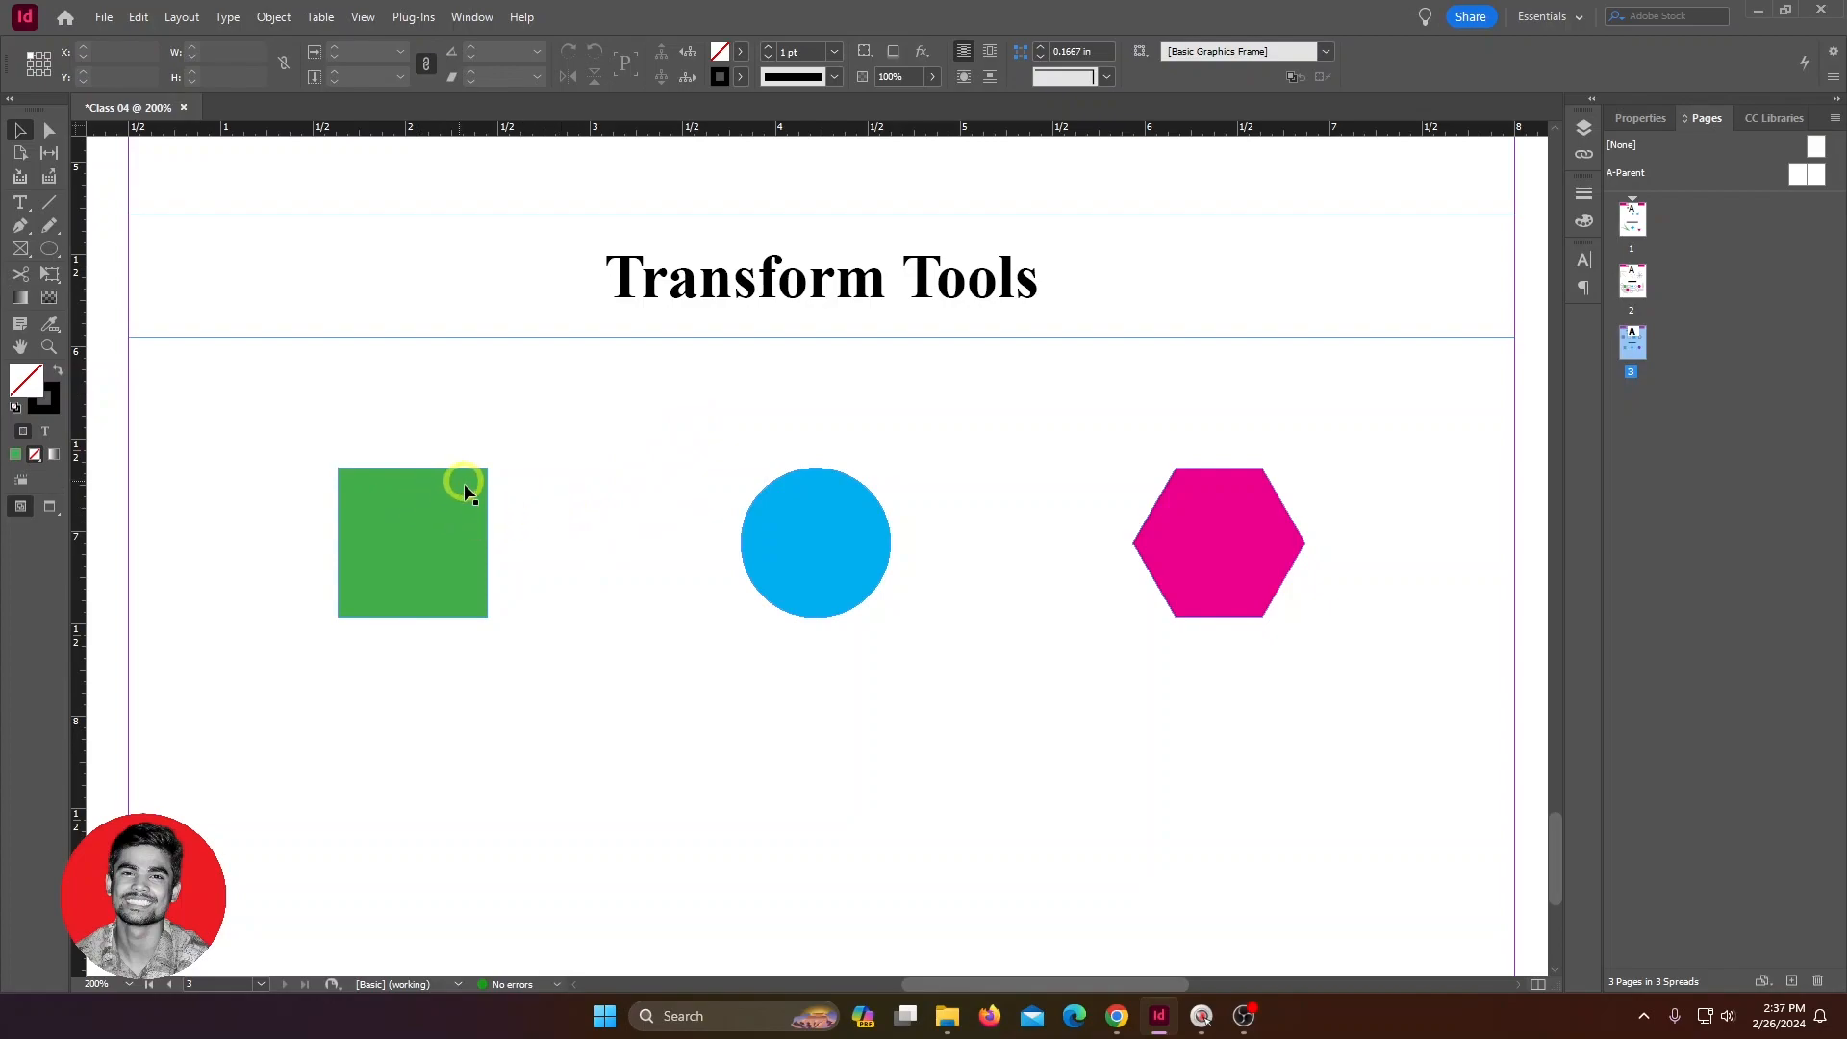
left_click(440, 514)
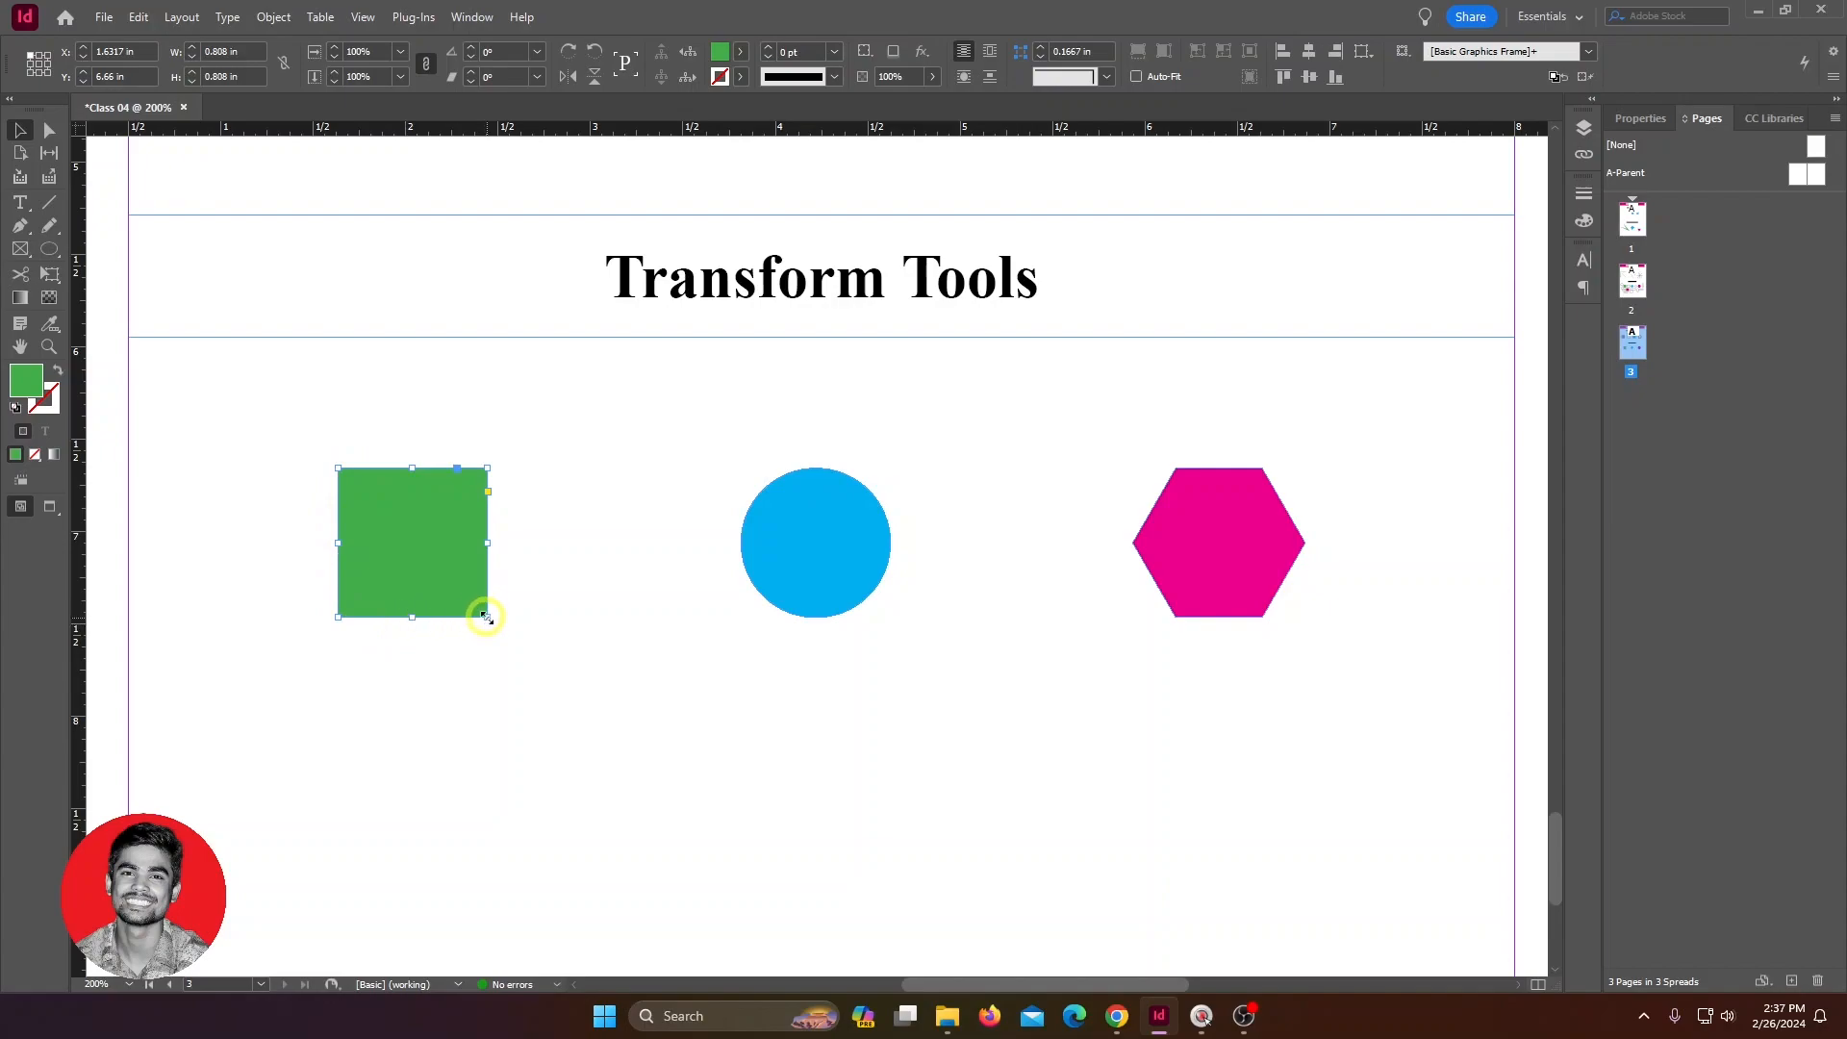
left_click_drag(487, 617, 597, 768)
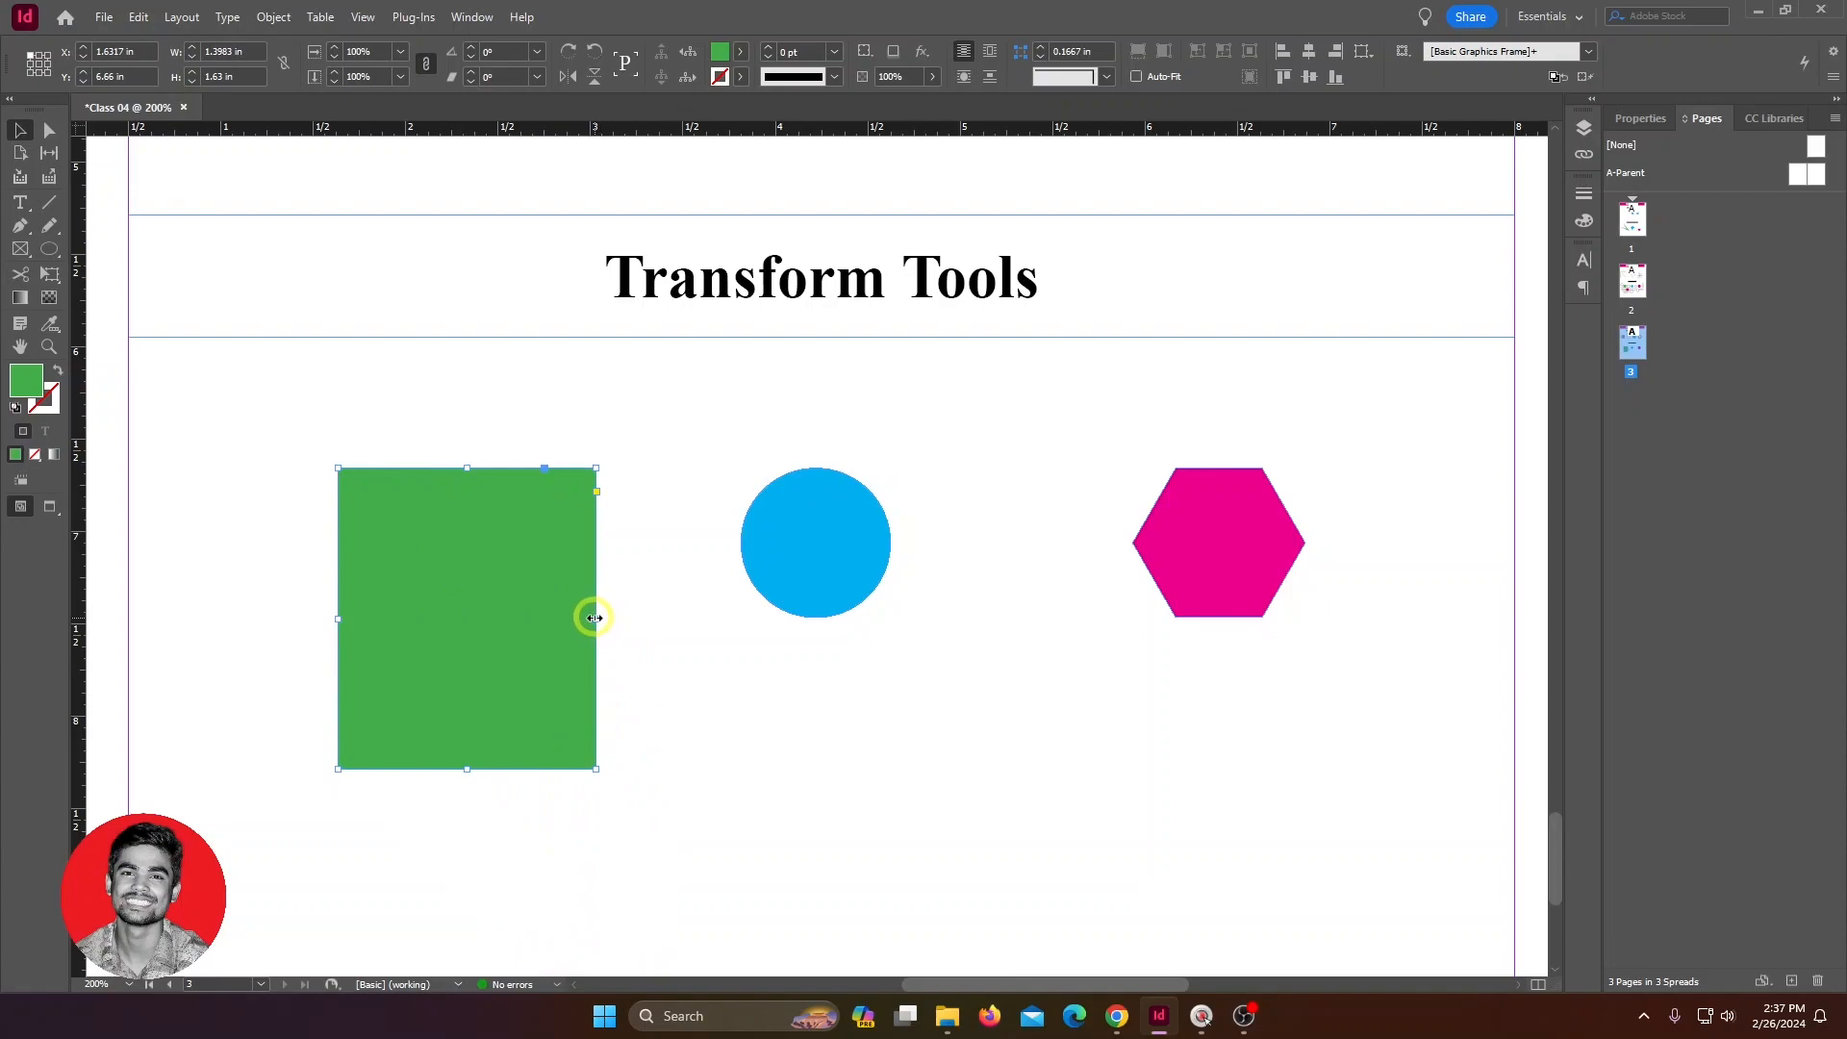
left_click_drag(594, 618, 474, 617)
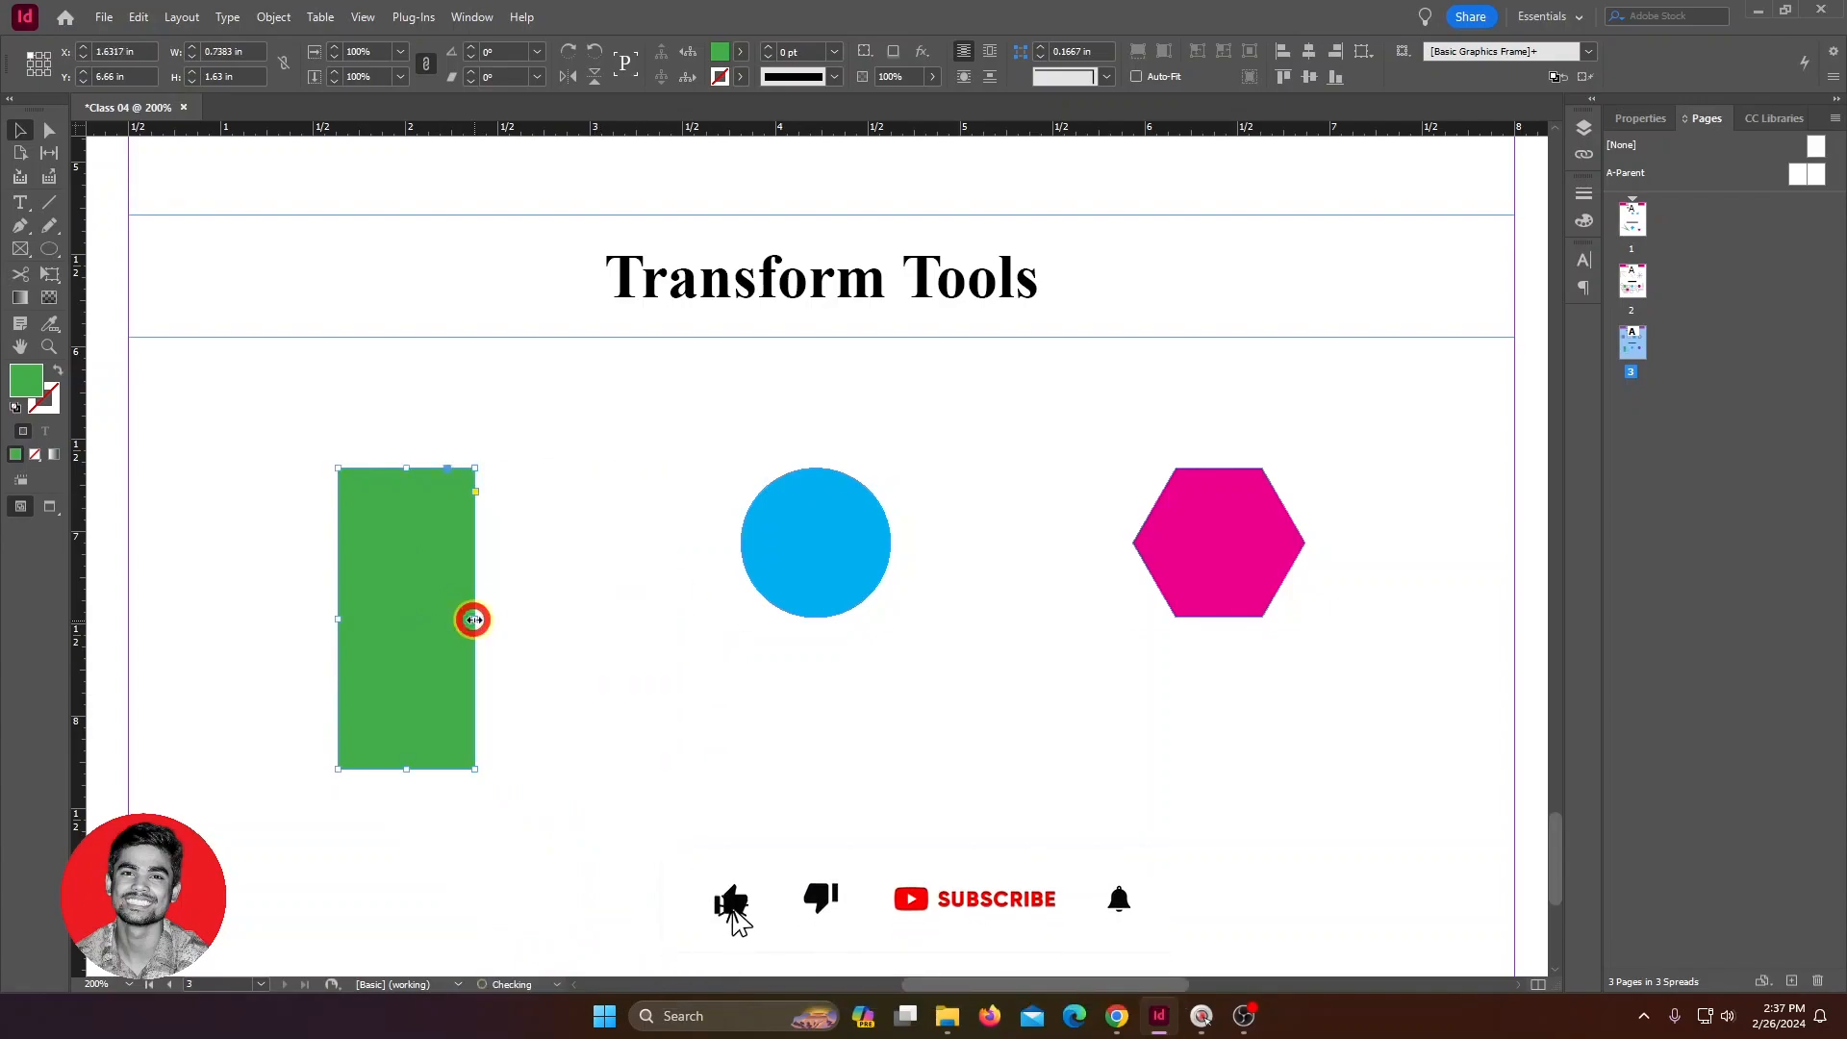
left_click_drag(406, 468, 408, 474)
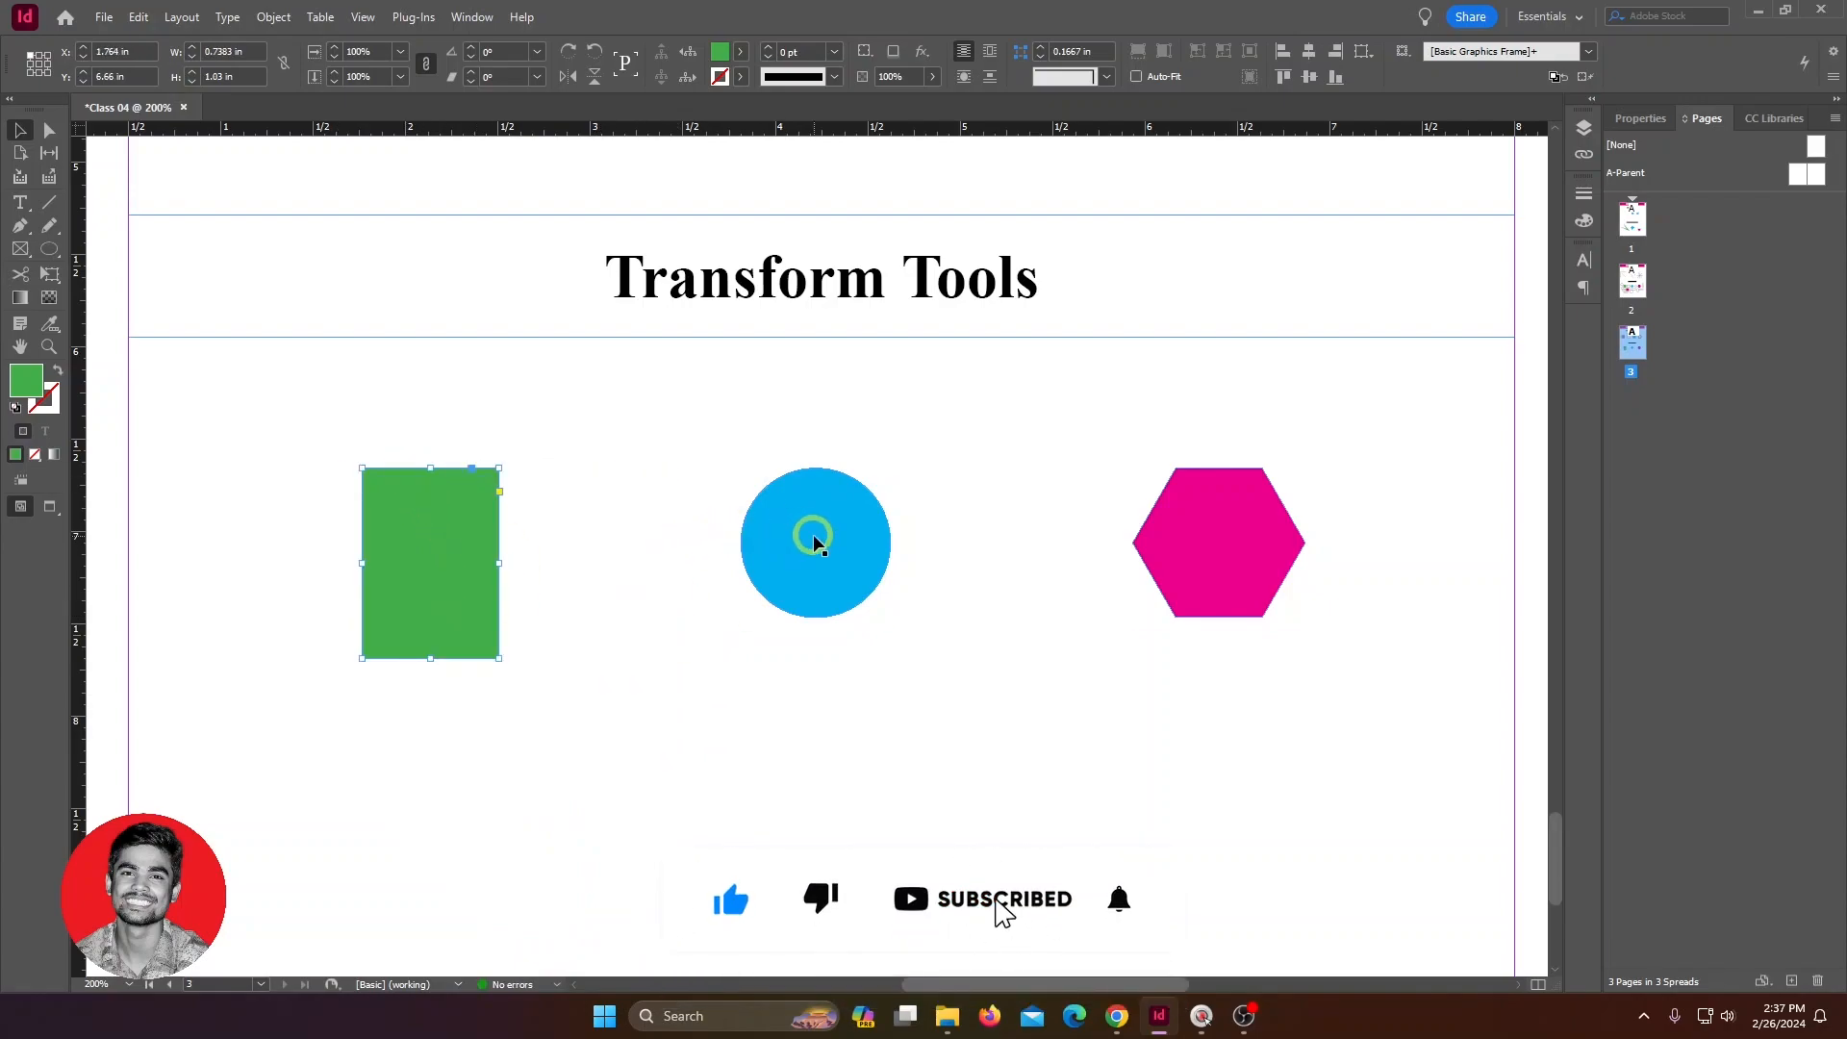
Step: Stretch the blue circle under Transform Tools to about 1.48 × 1.42 in and enlarge the magenta hexagon in both directions
left_click(812, 534)
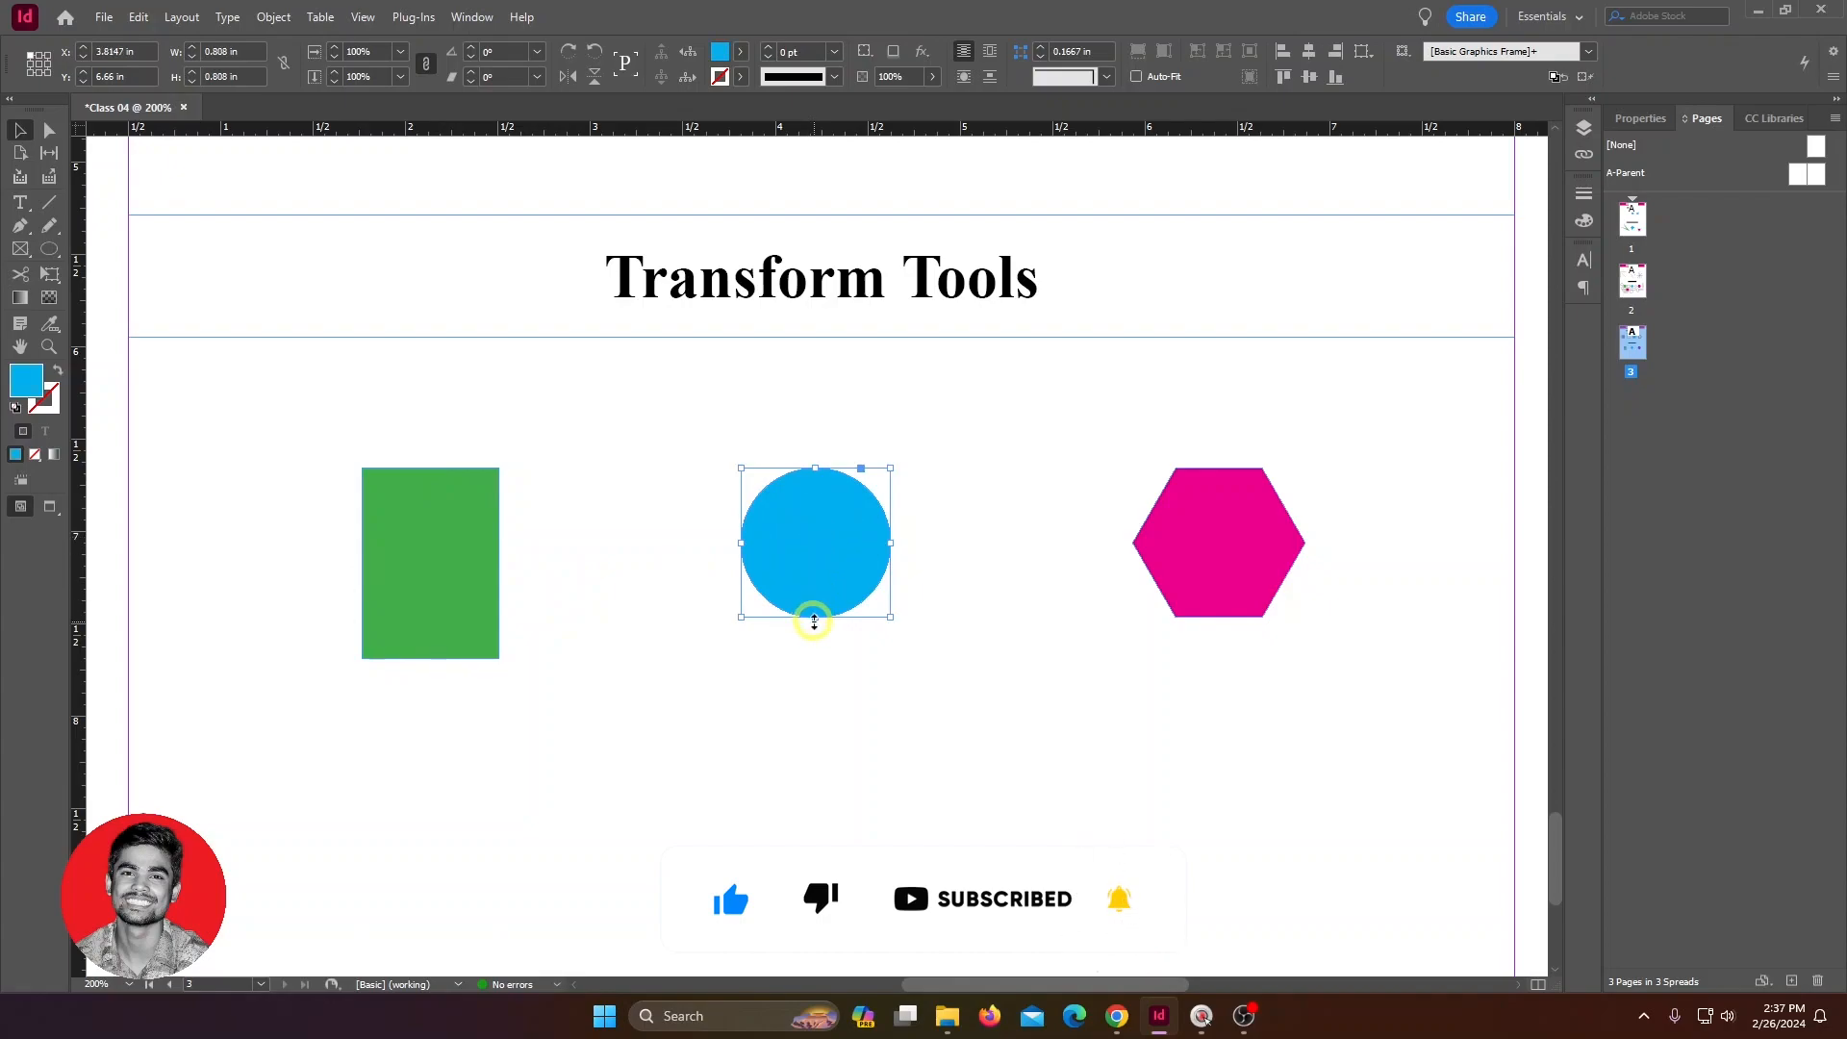
left_click_drag(812, 616, 821, 729)
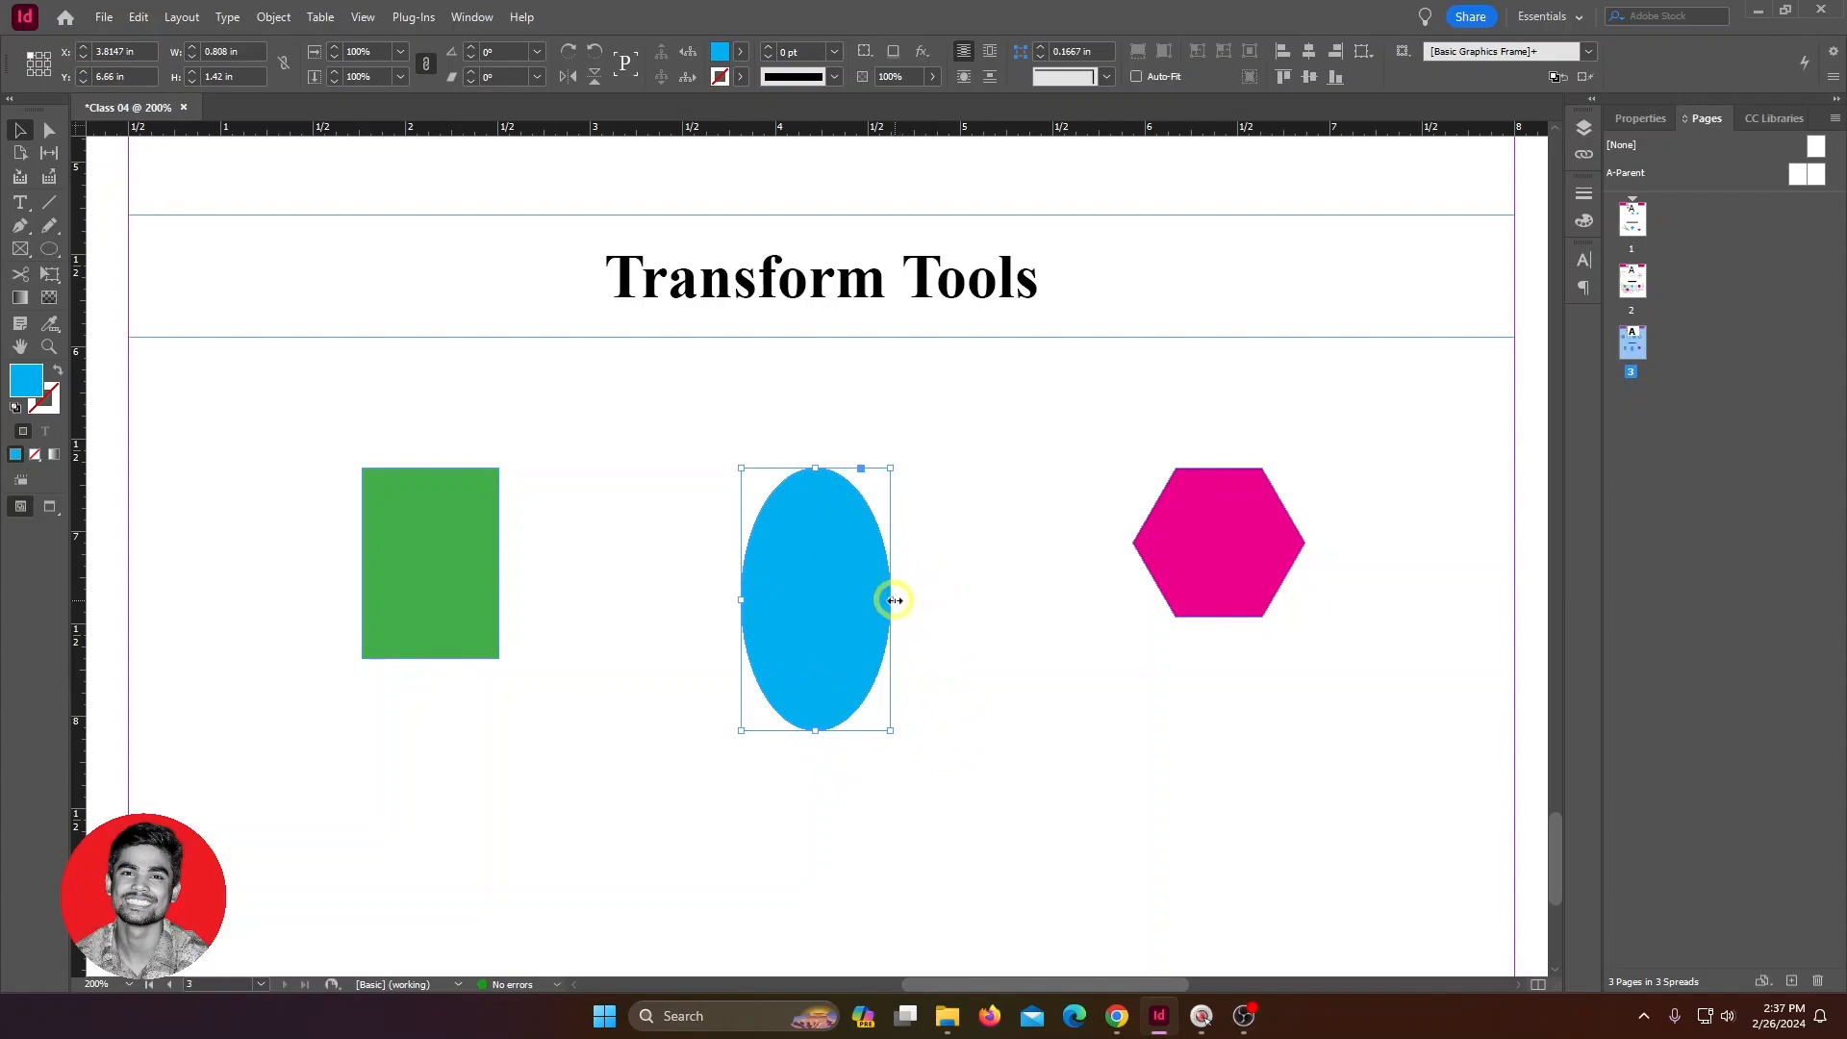
left_click_drag(891, 600, 1013, 610)
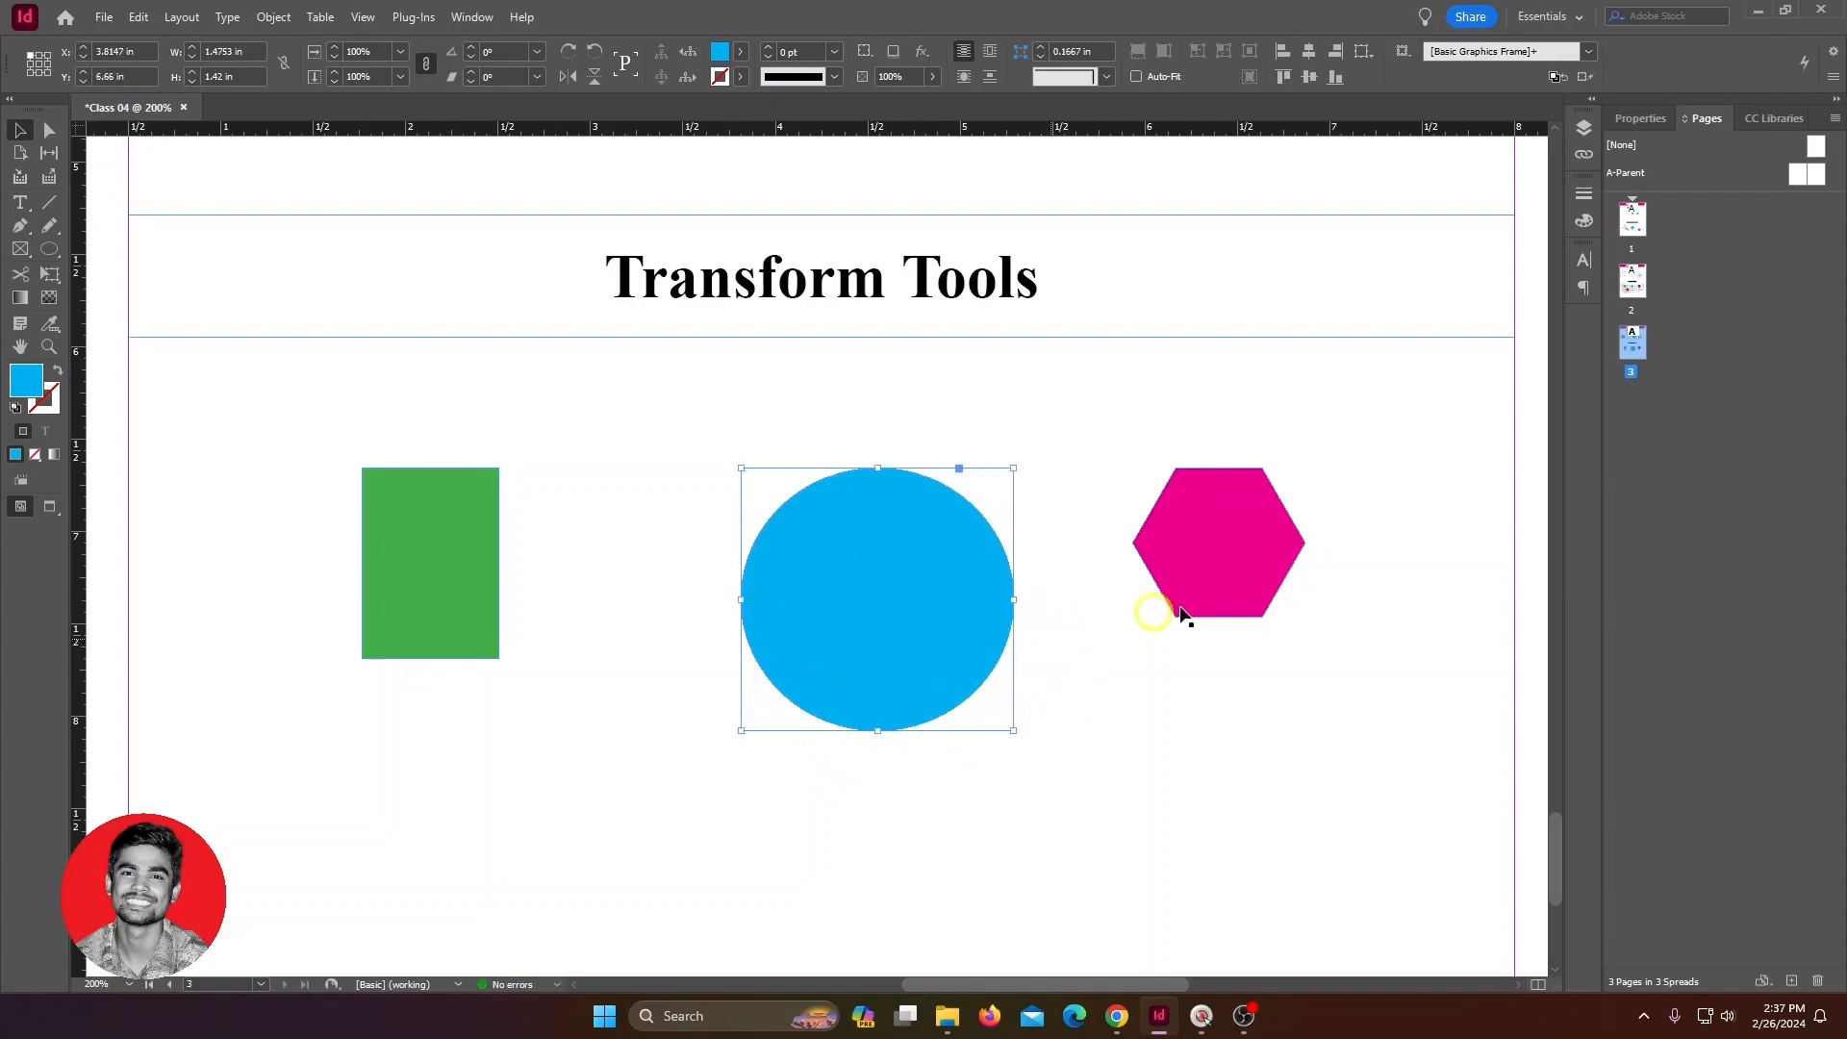
left_click(1251, 577)
left_click_drag(1305, 616, 1374, 720)
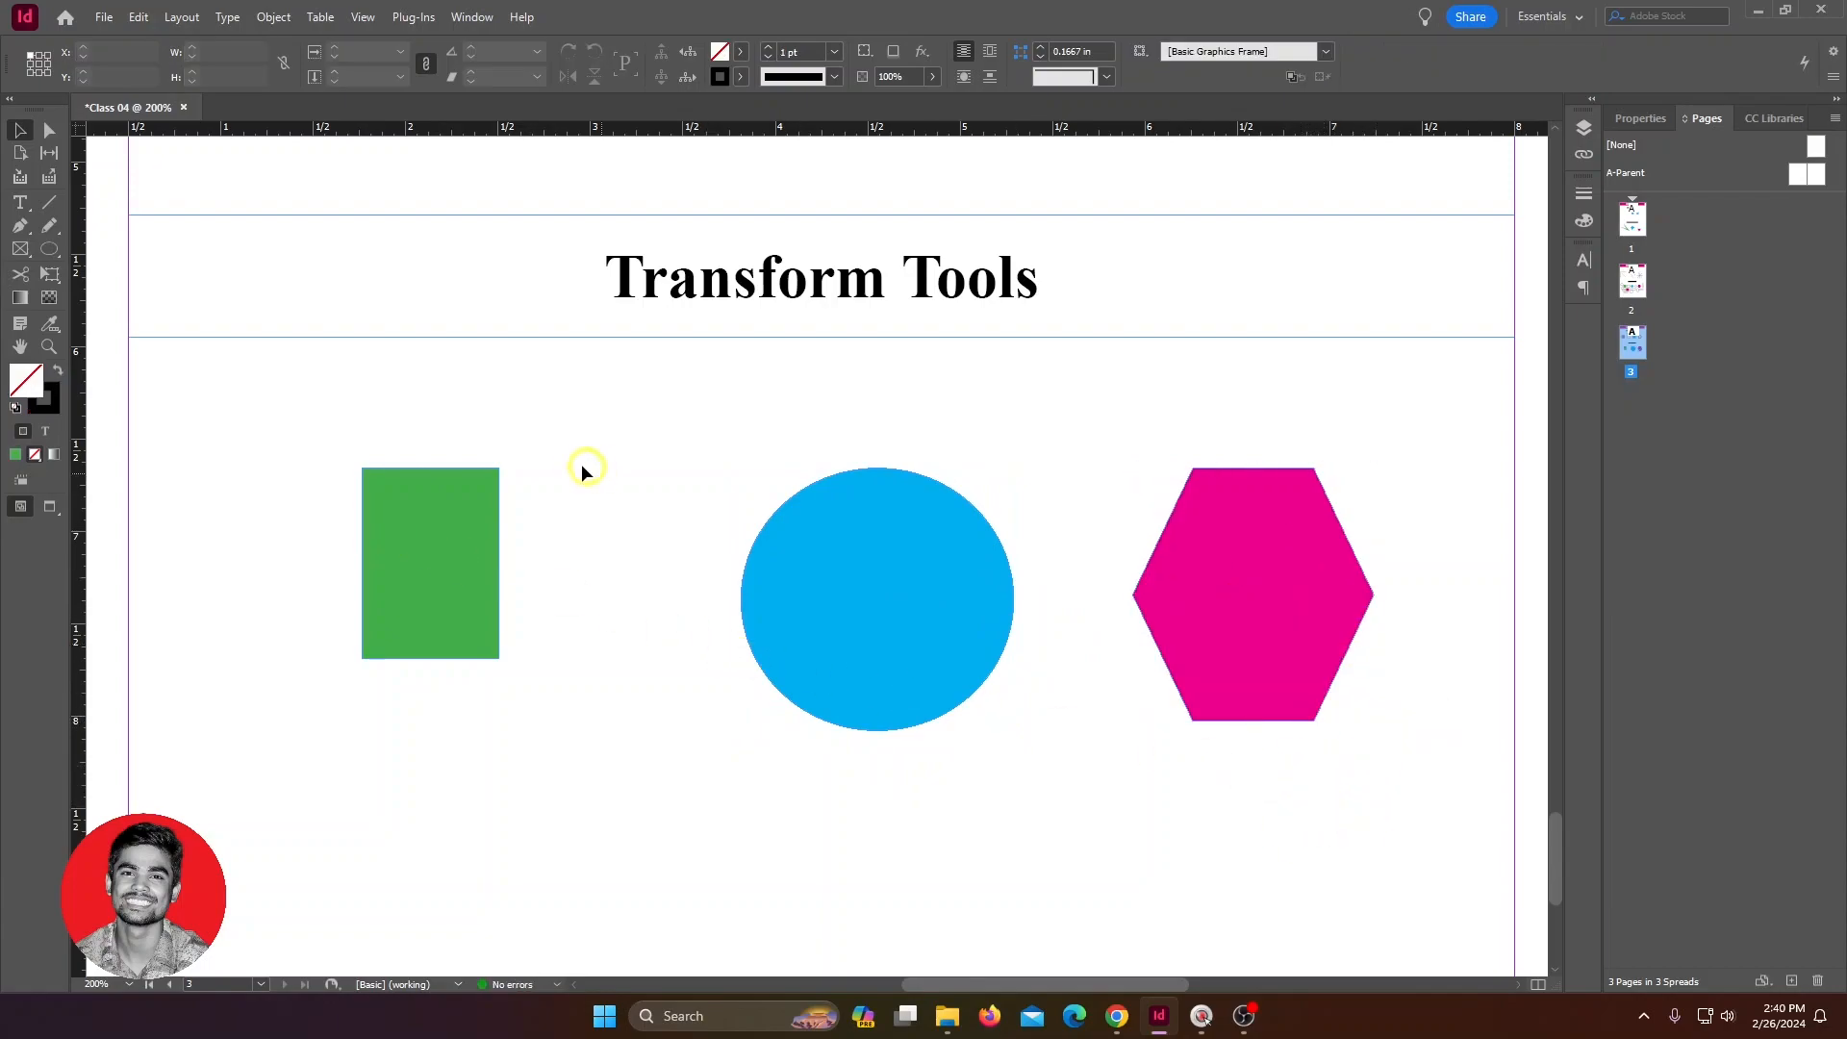
Step: Reposition the green rectangle lower on the page, at about X 1.93 in and Y 7.05 in
left_click(448, 540)
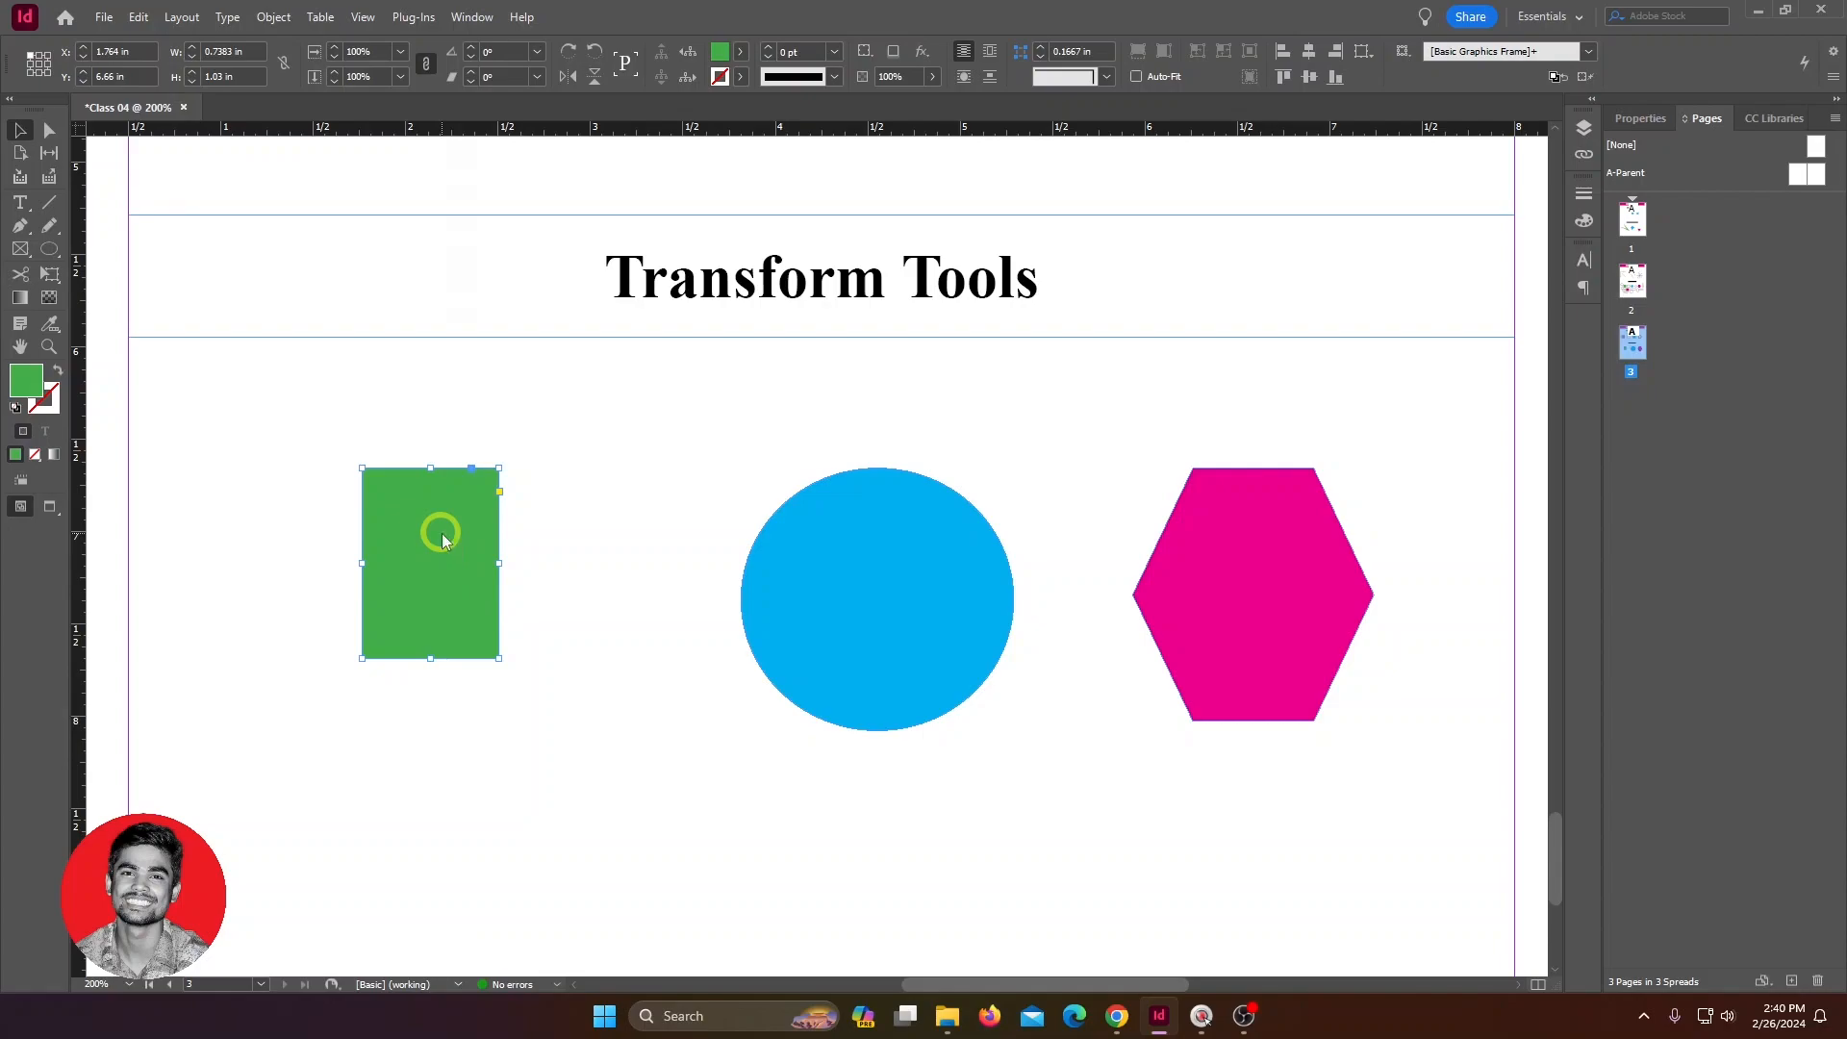
right_click(441, 533)
mouse_move(501, 127)
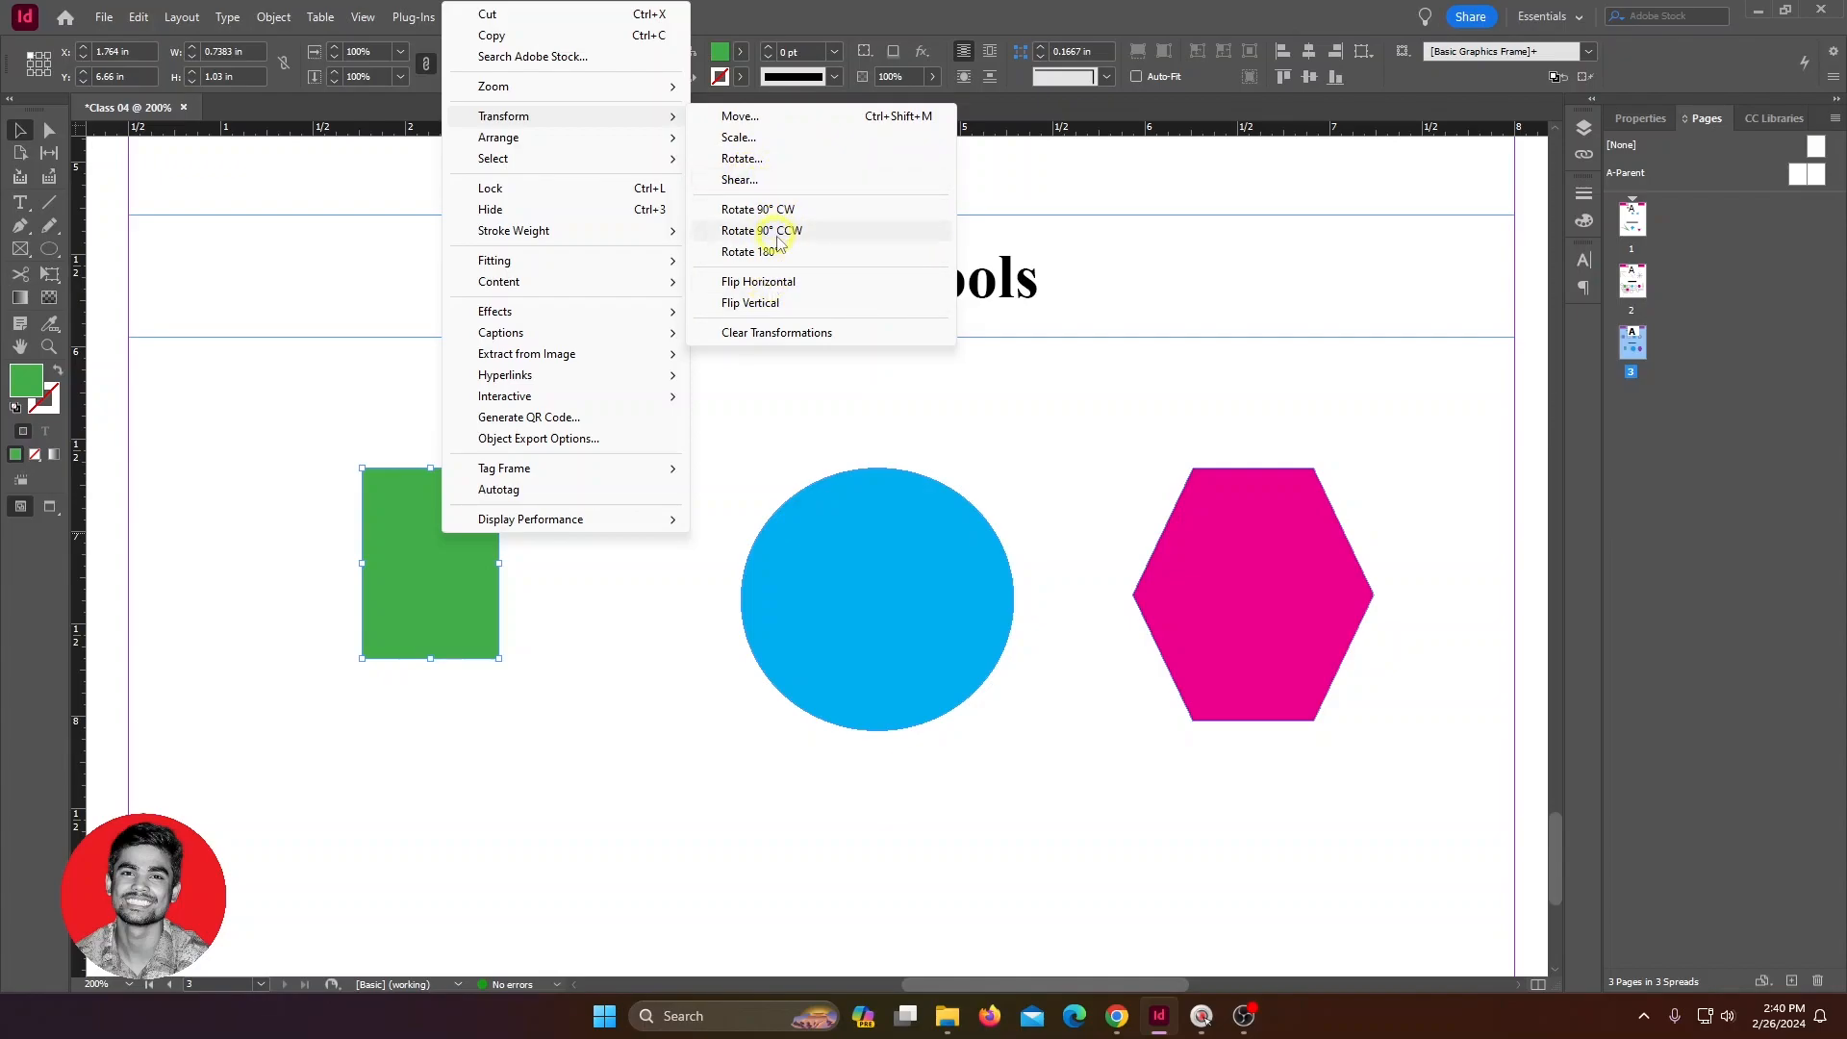
left_click(644, 667)
left_click_drag(484, 549, 484, 643)
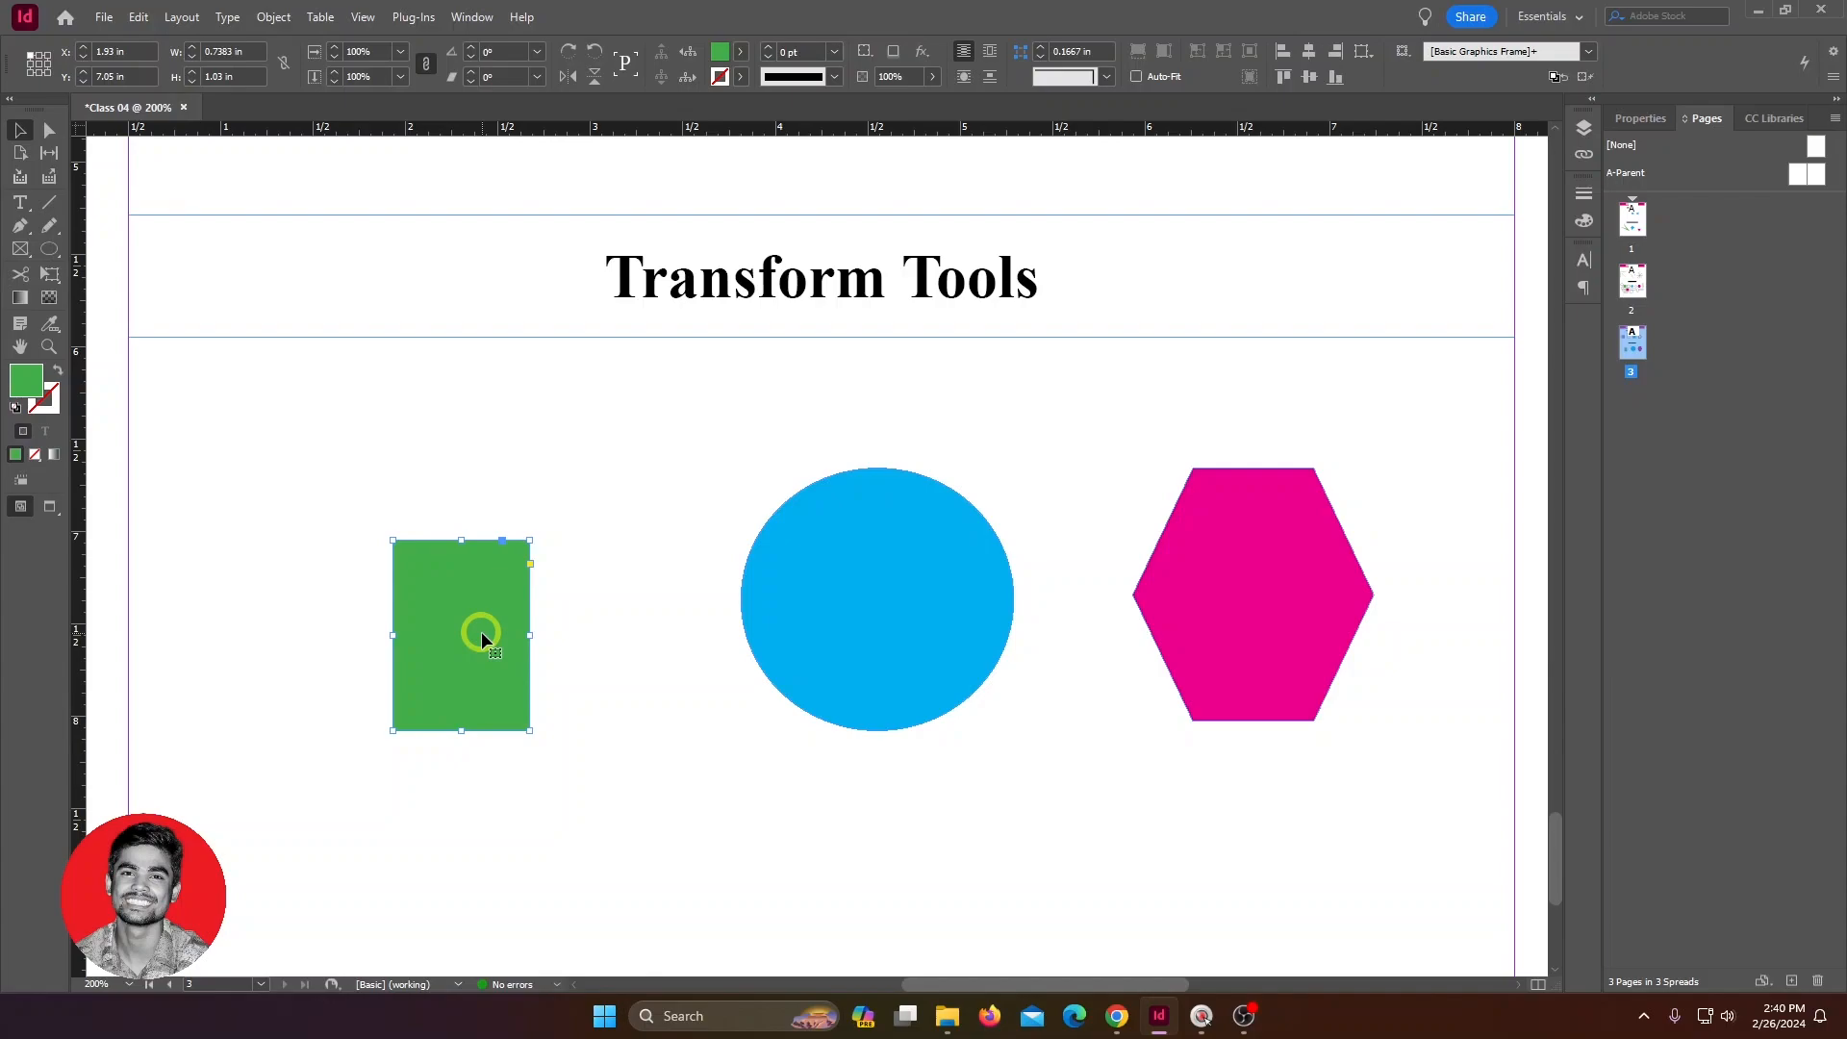
Step: Use the Transform Move command on the green rectangle with horizontal and vertical offsets of 0.0625 in
right_click(481, 632)
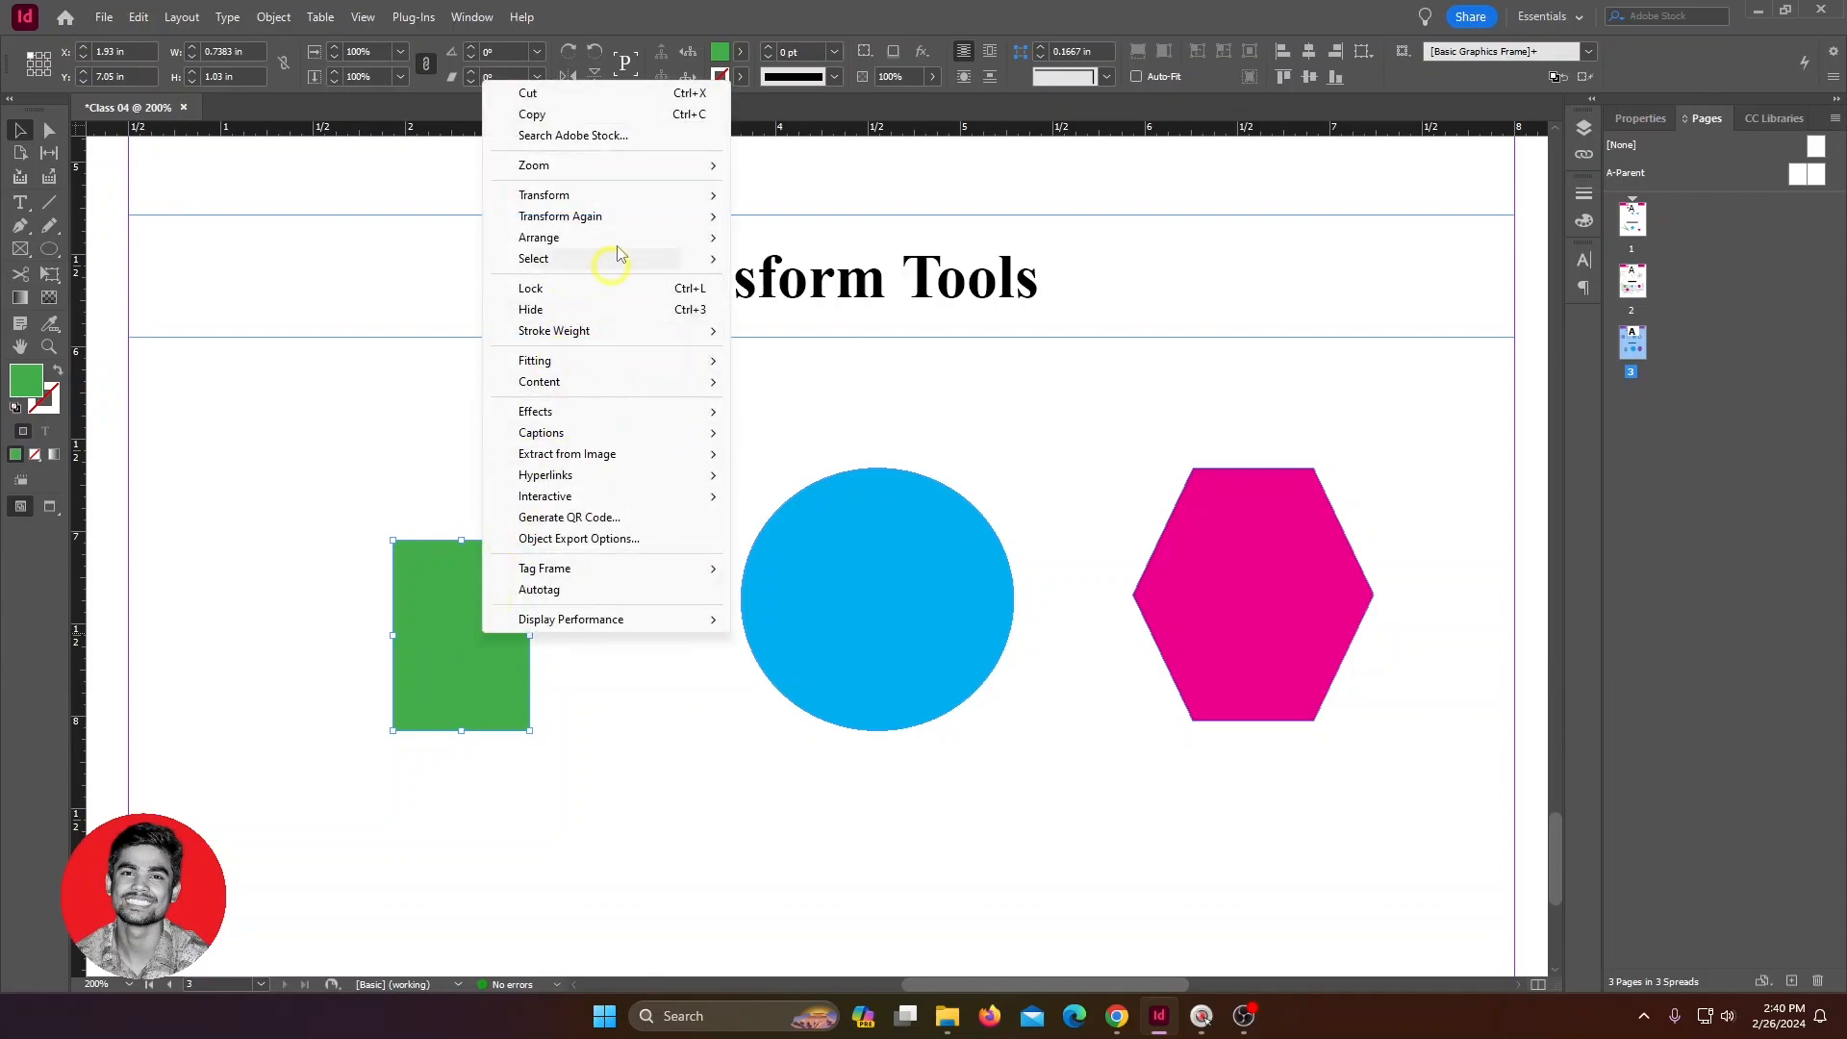
mouse_move(558, 221)
mouse_move(587, 195)
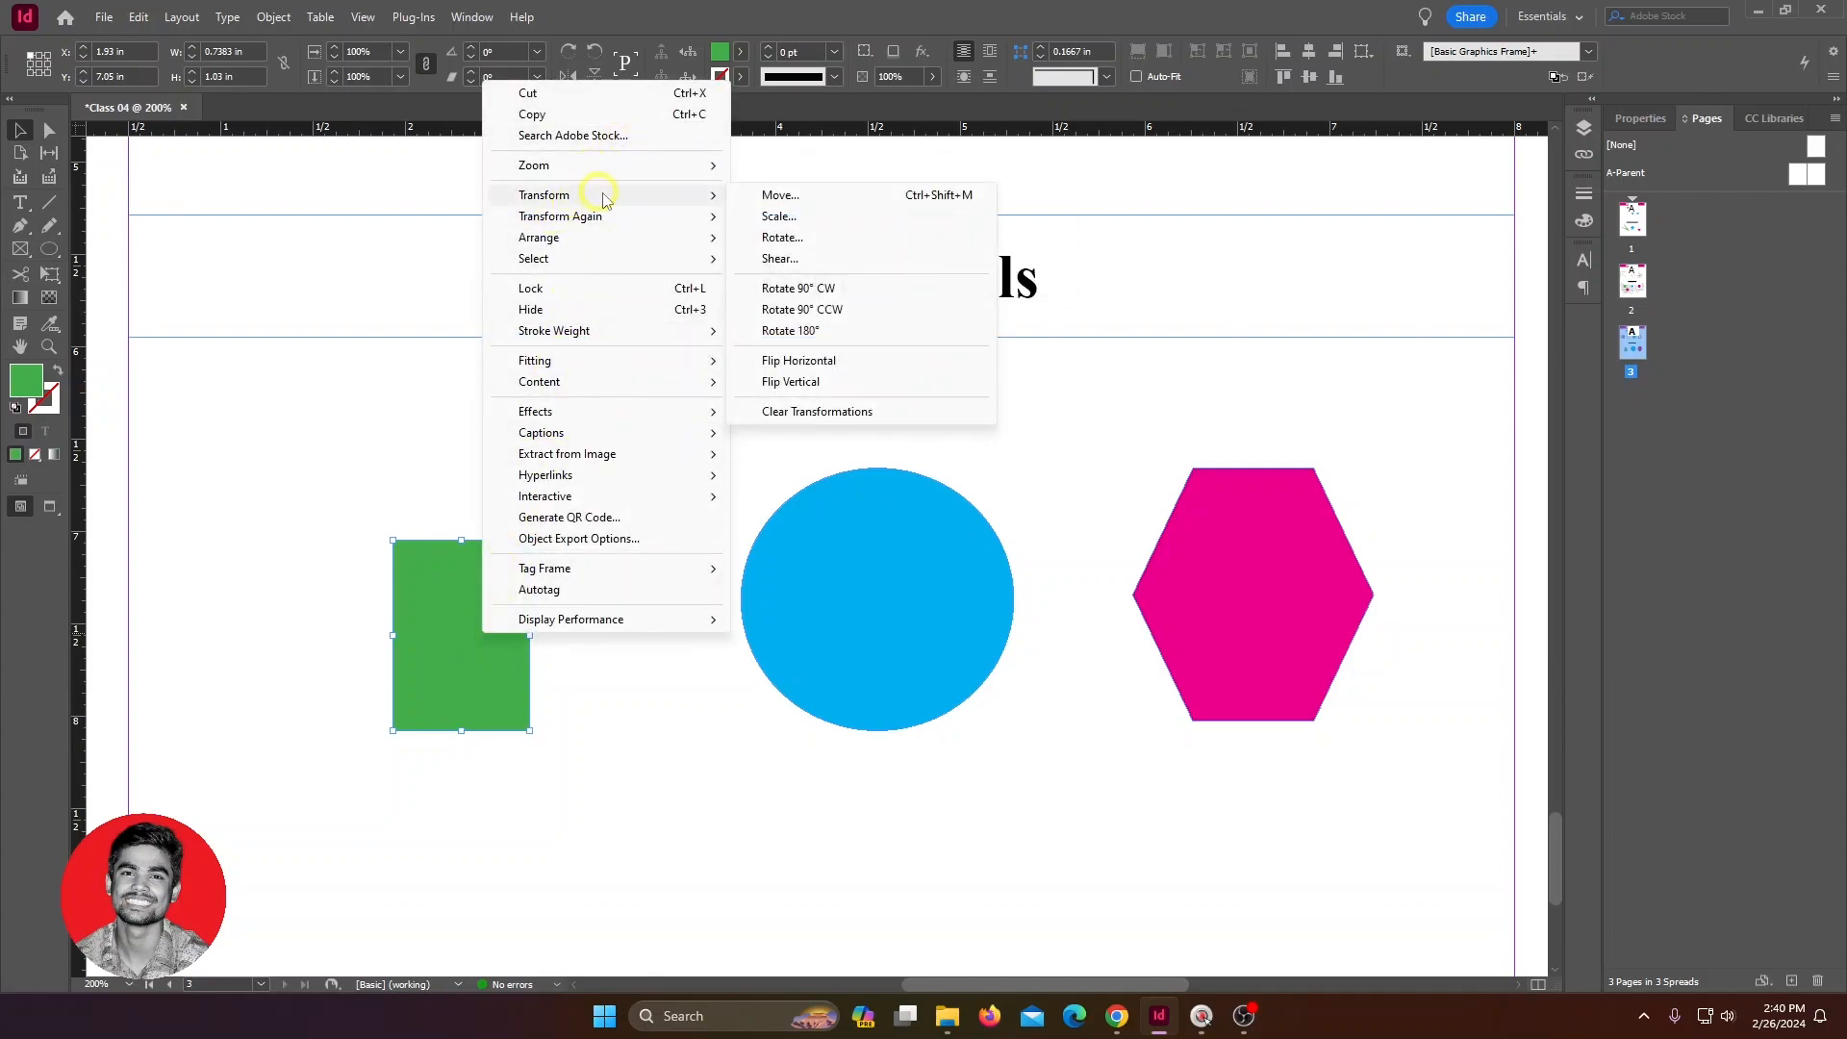
left_click(777, 196)
left_click_drag(894, 400, 694, 367)
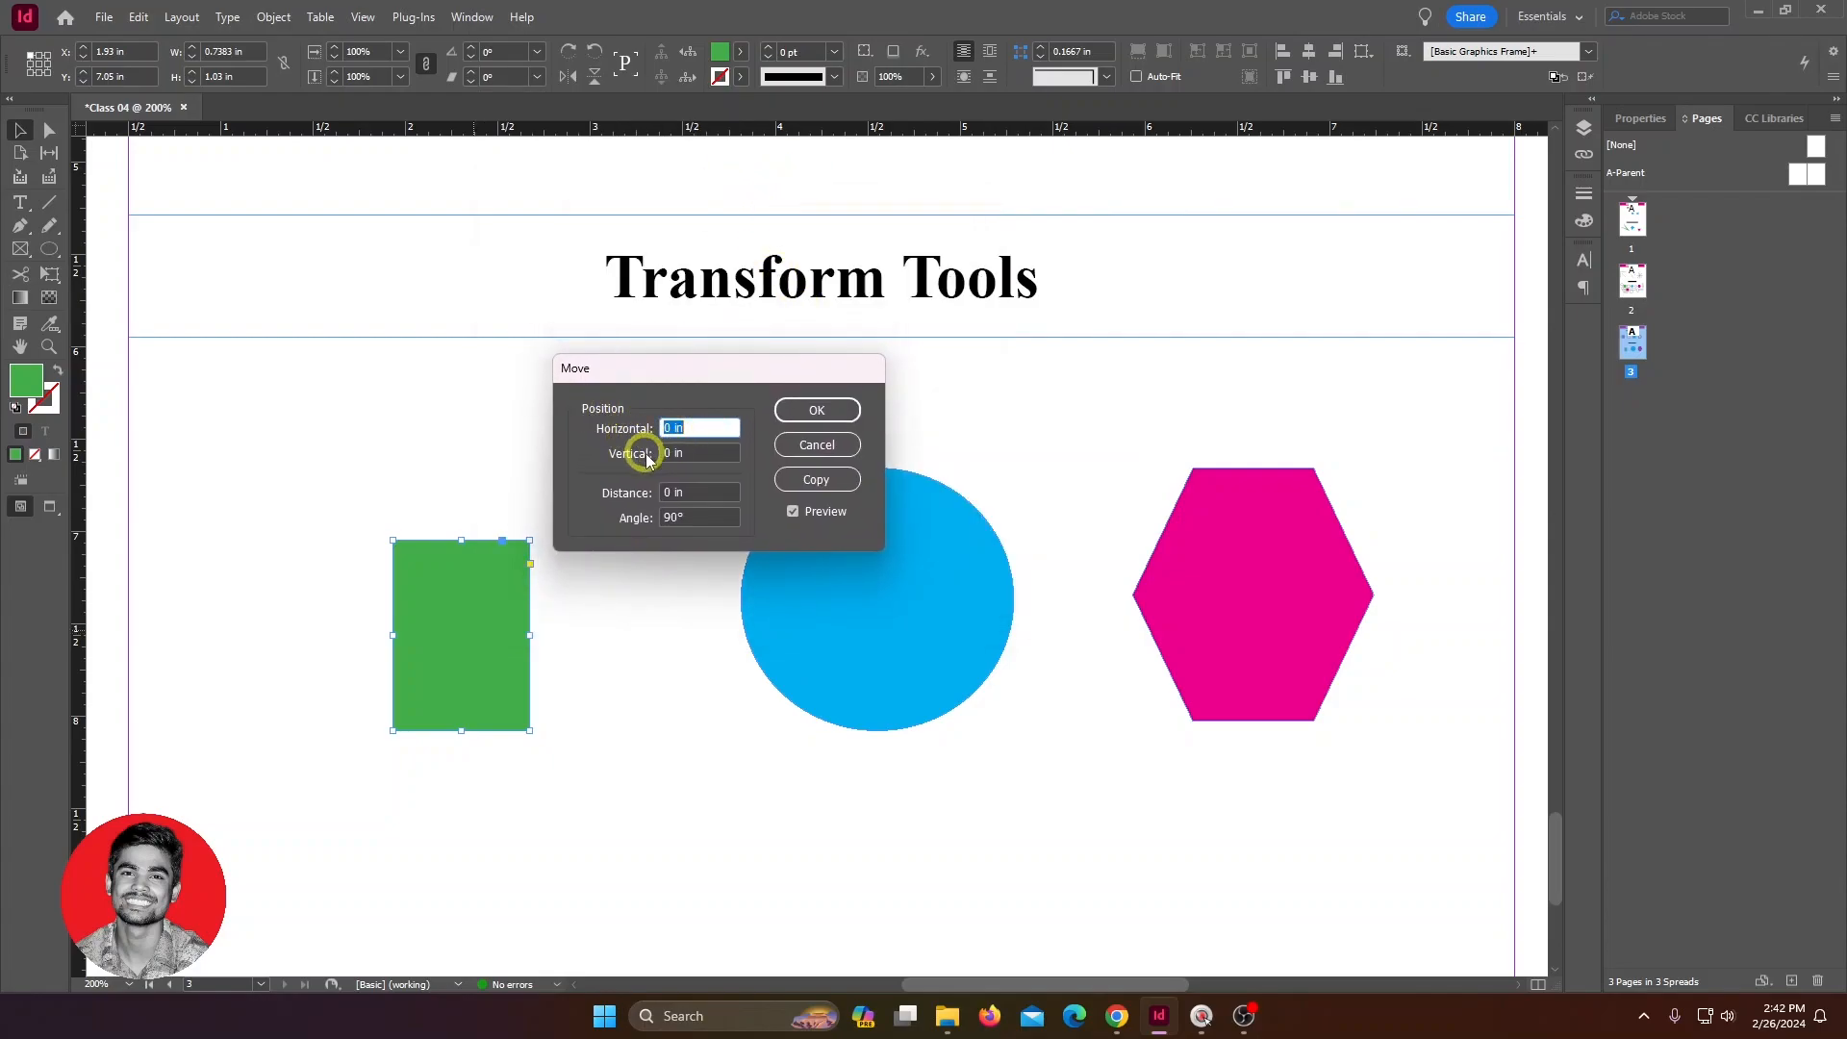
left_click(699, 453)
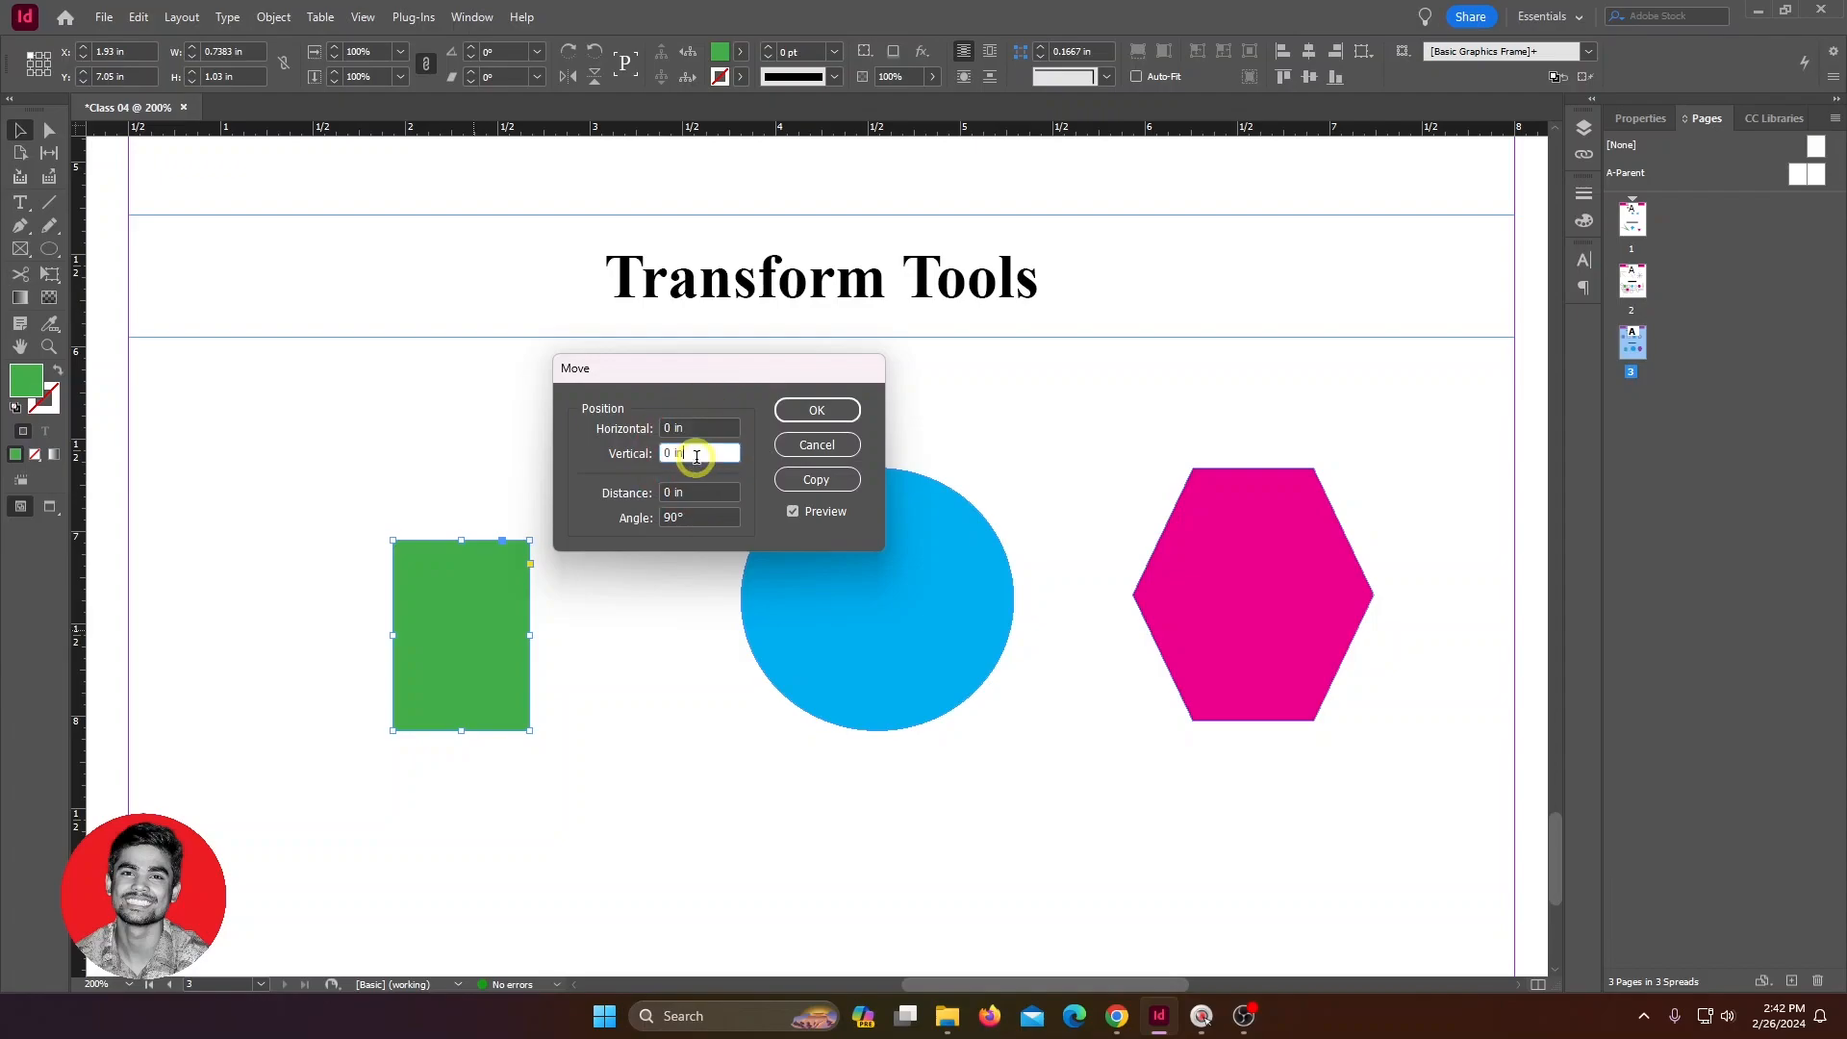
left_click(709, 430)
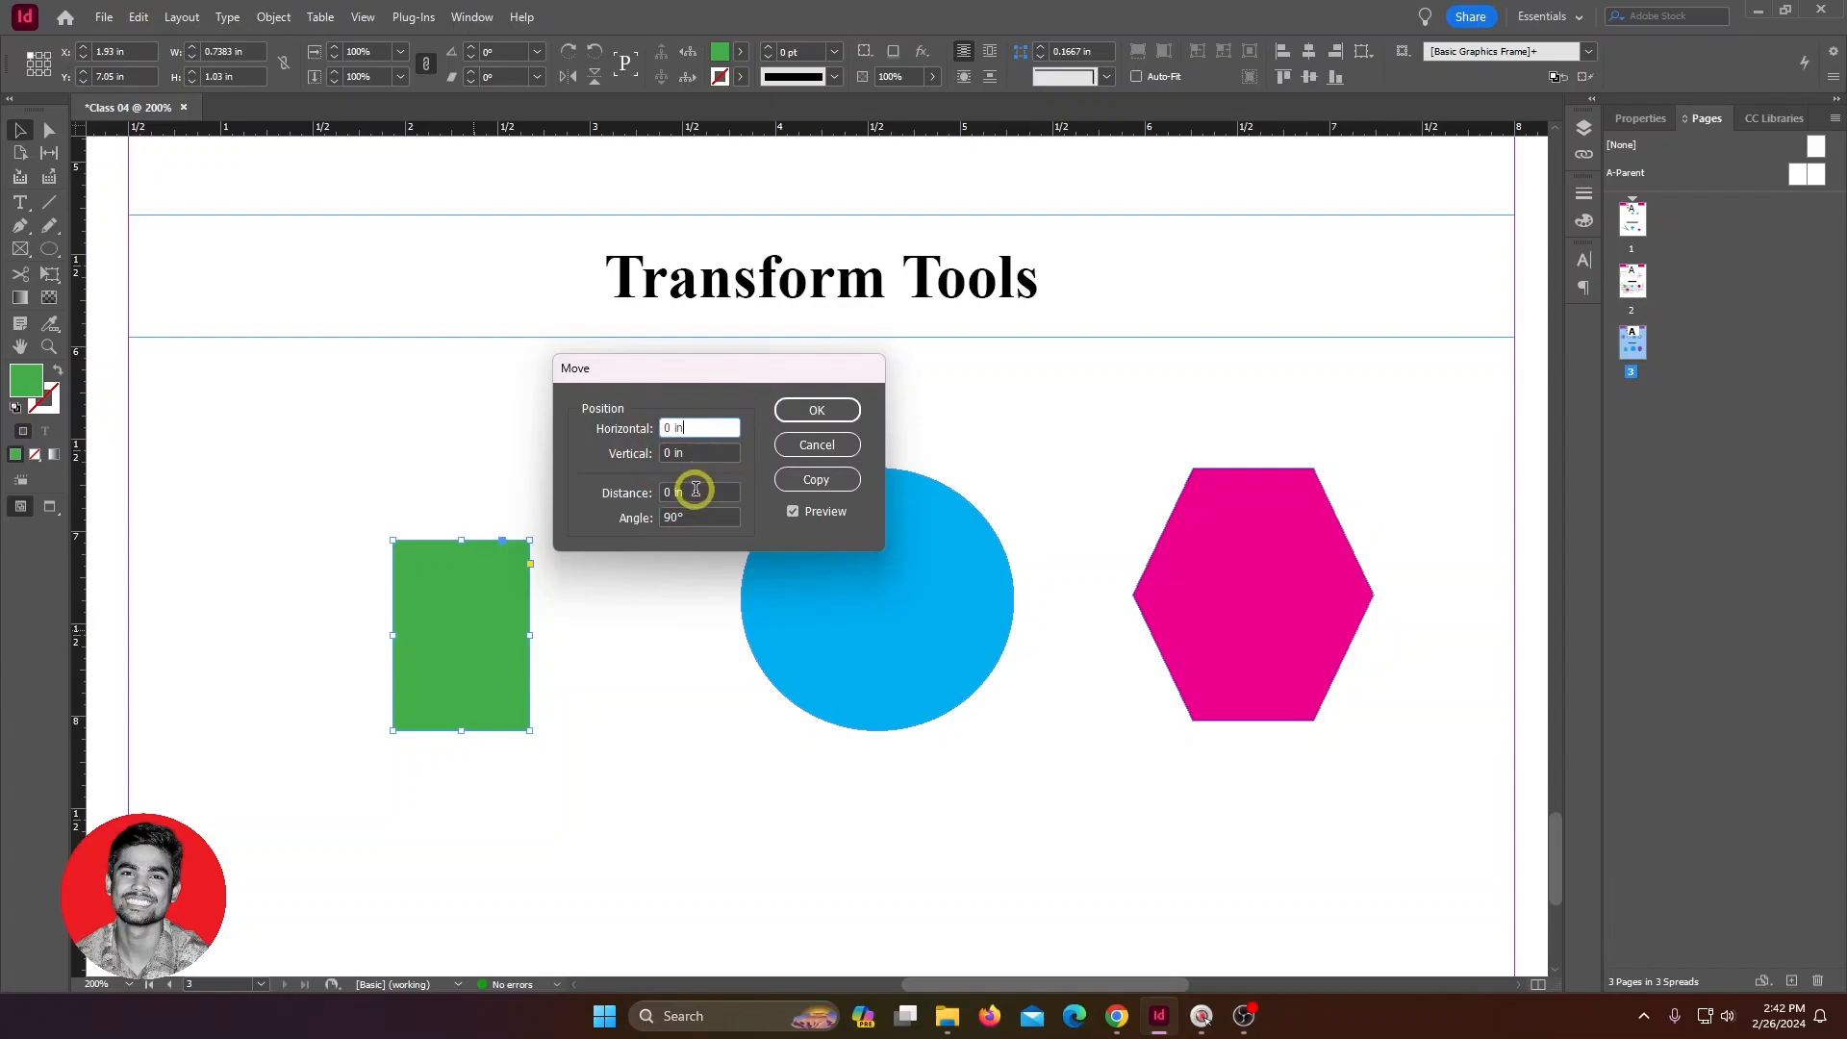
key("Up")
left_click(721, 449)
key("Up")
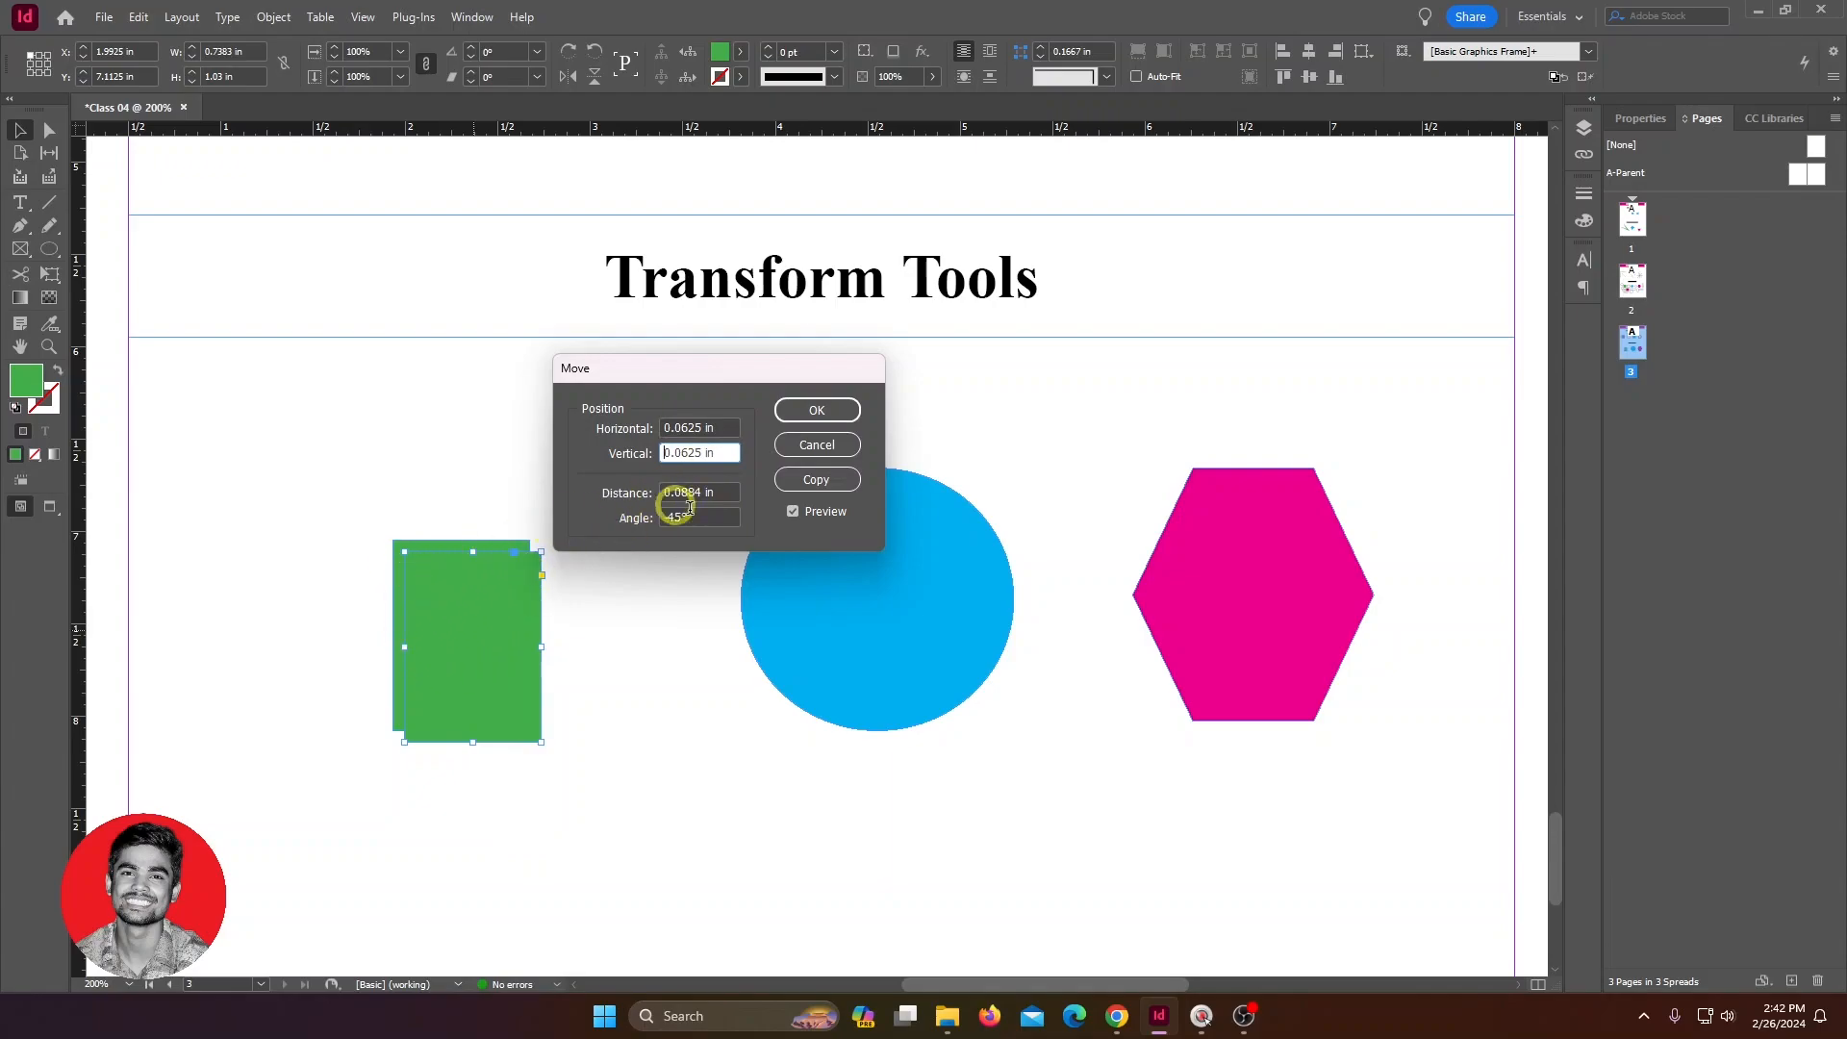
left_click(700, 491)
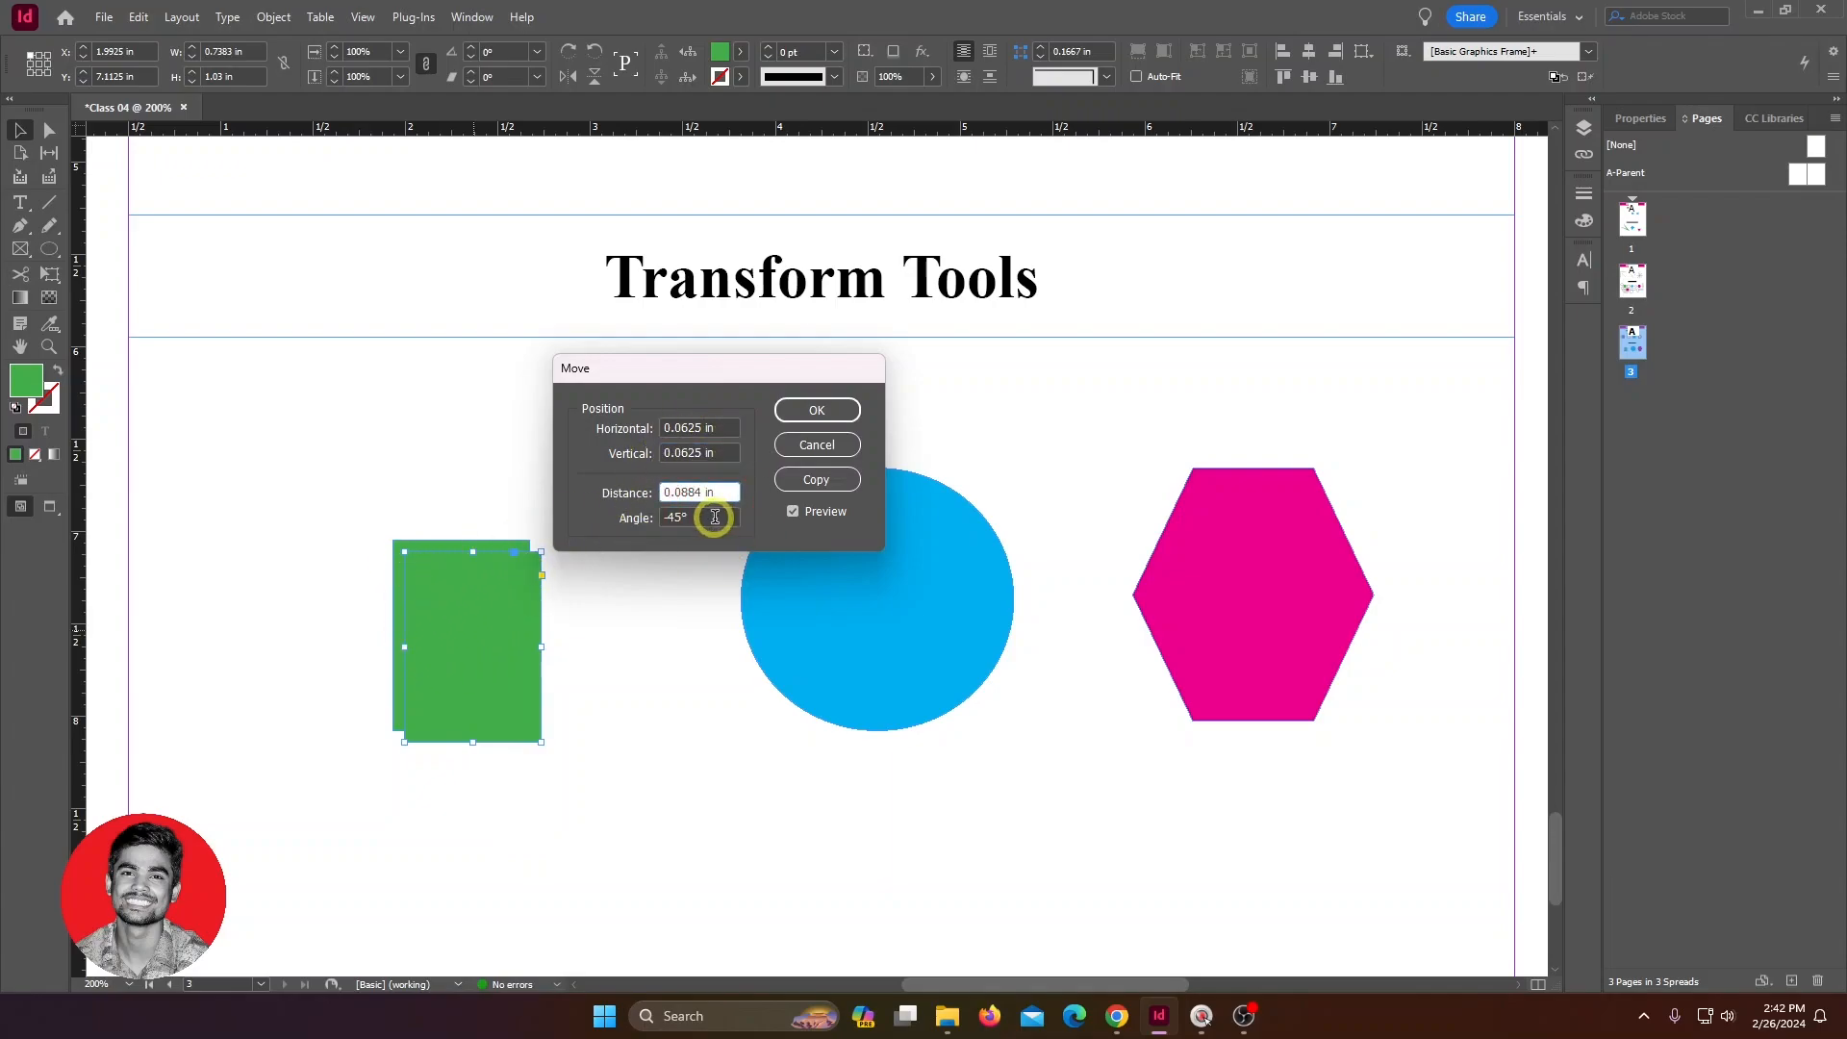